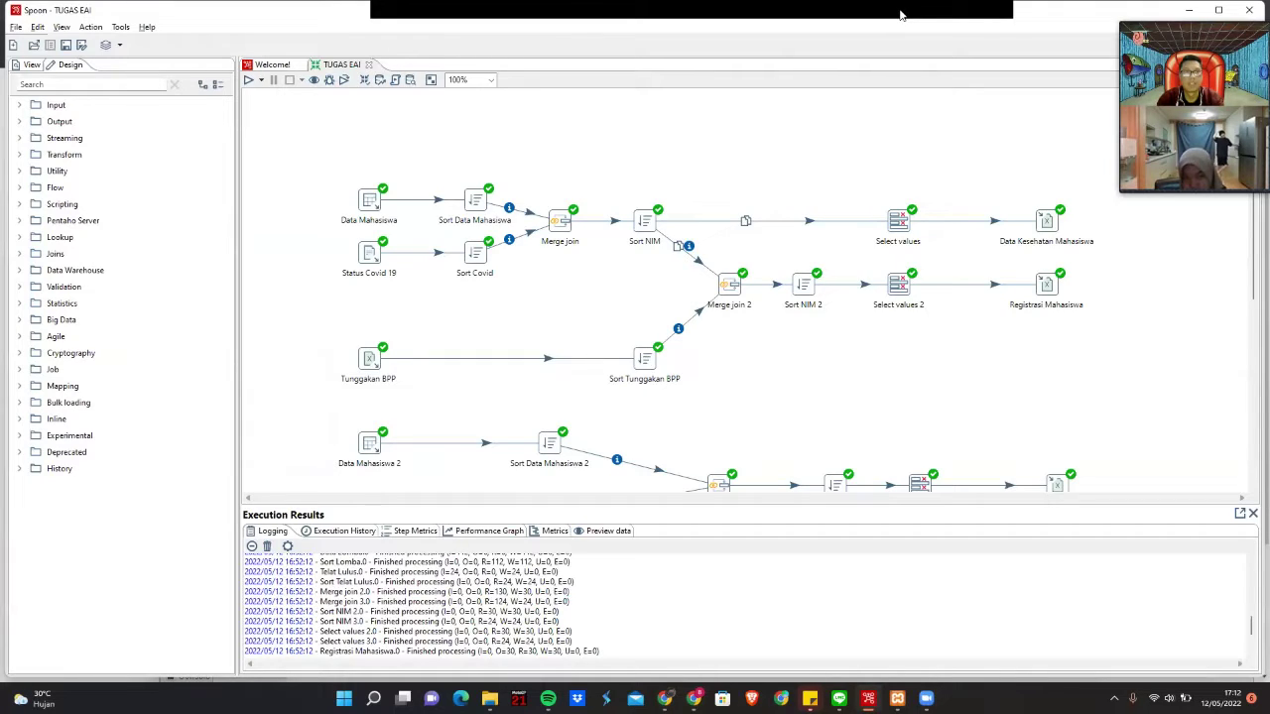
# Review the SQL query and connection of the Data Mahasiswa table input, checking the db_kemahasiswaan source database in phpMyAdmin
pyautogui.doubleClick(901, 14)
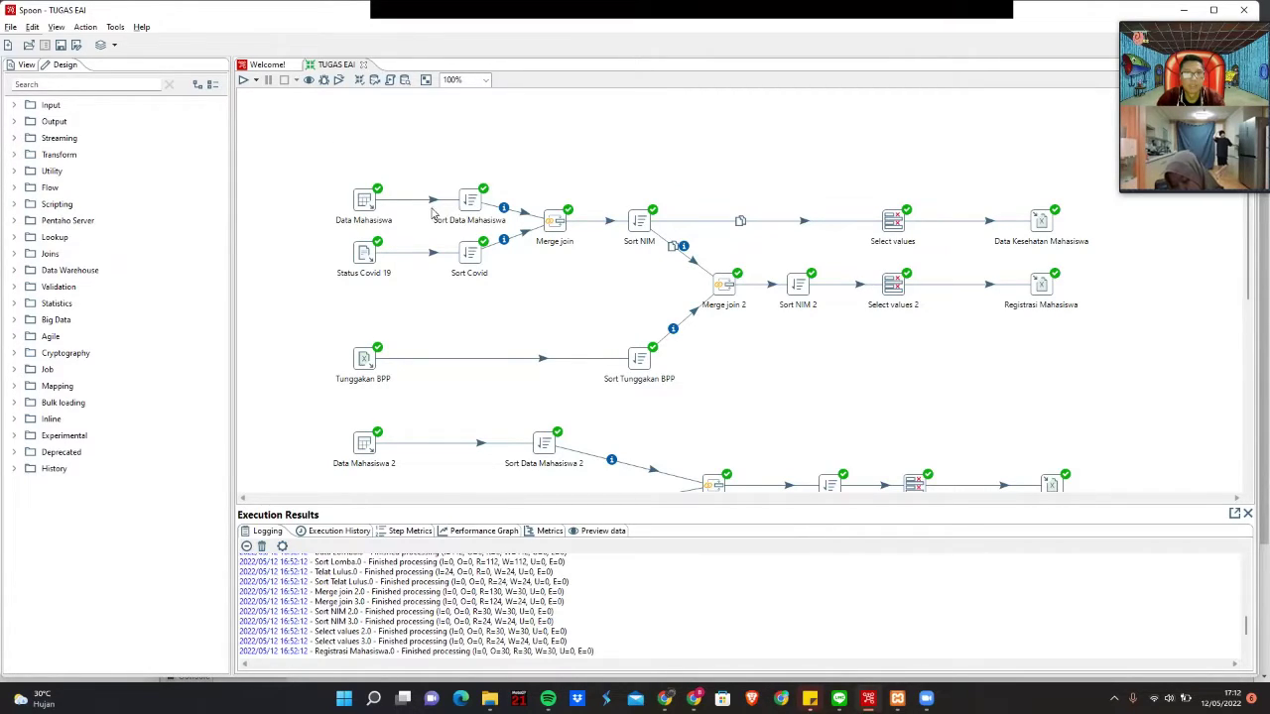
pyautogui.doubleClick(365, 203)
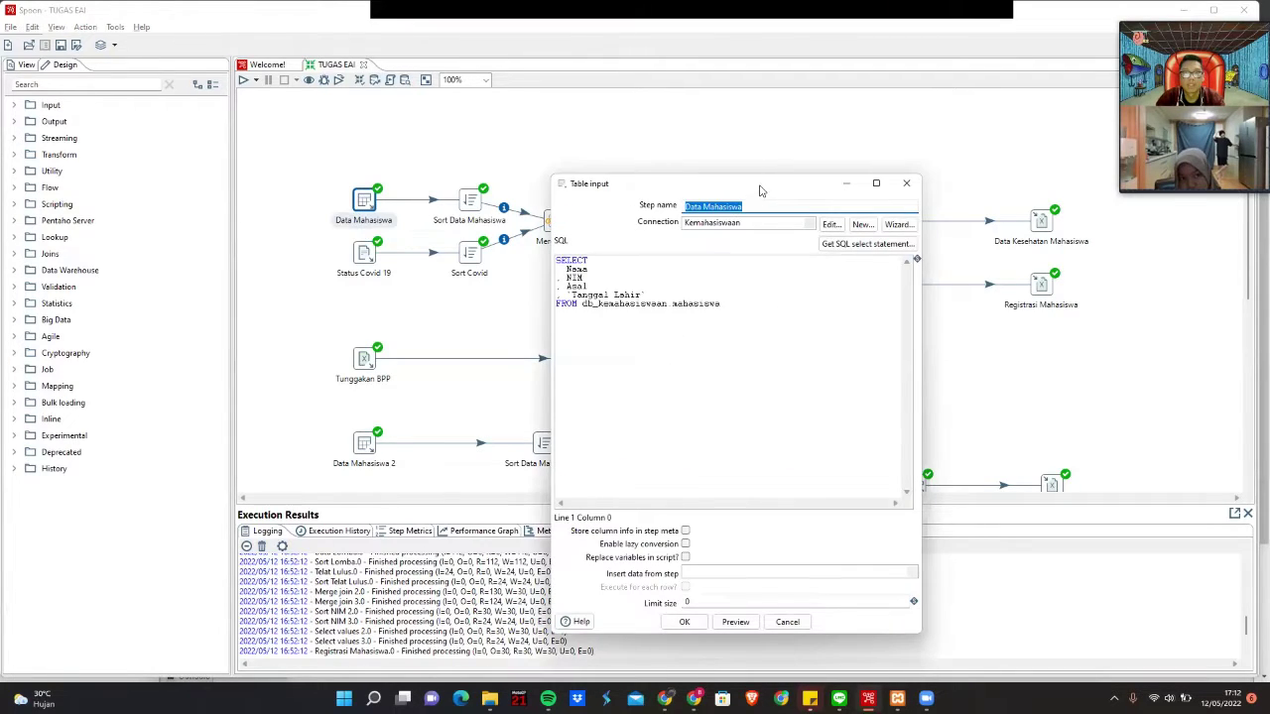
pyautogui.moveTo(757, 181); pyautogui.dragTo(658, 129)
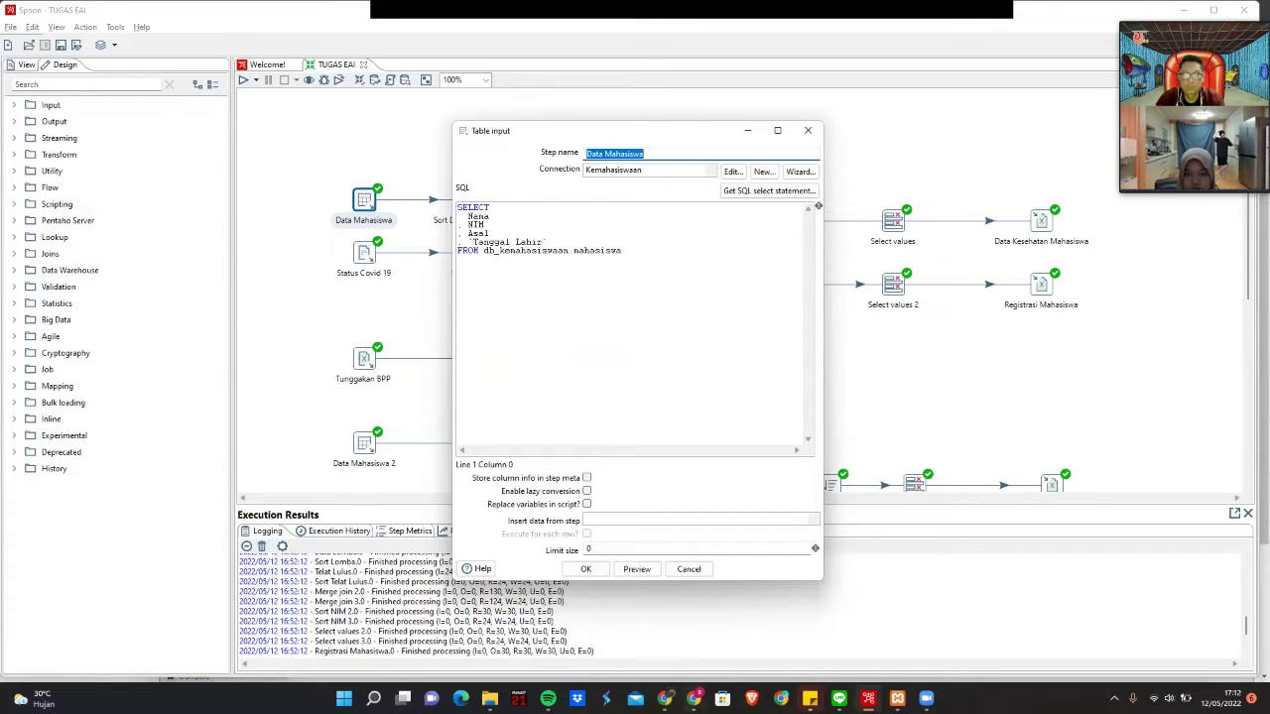
pyautogui.click(715, 640)
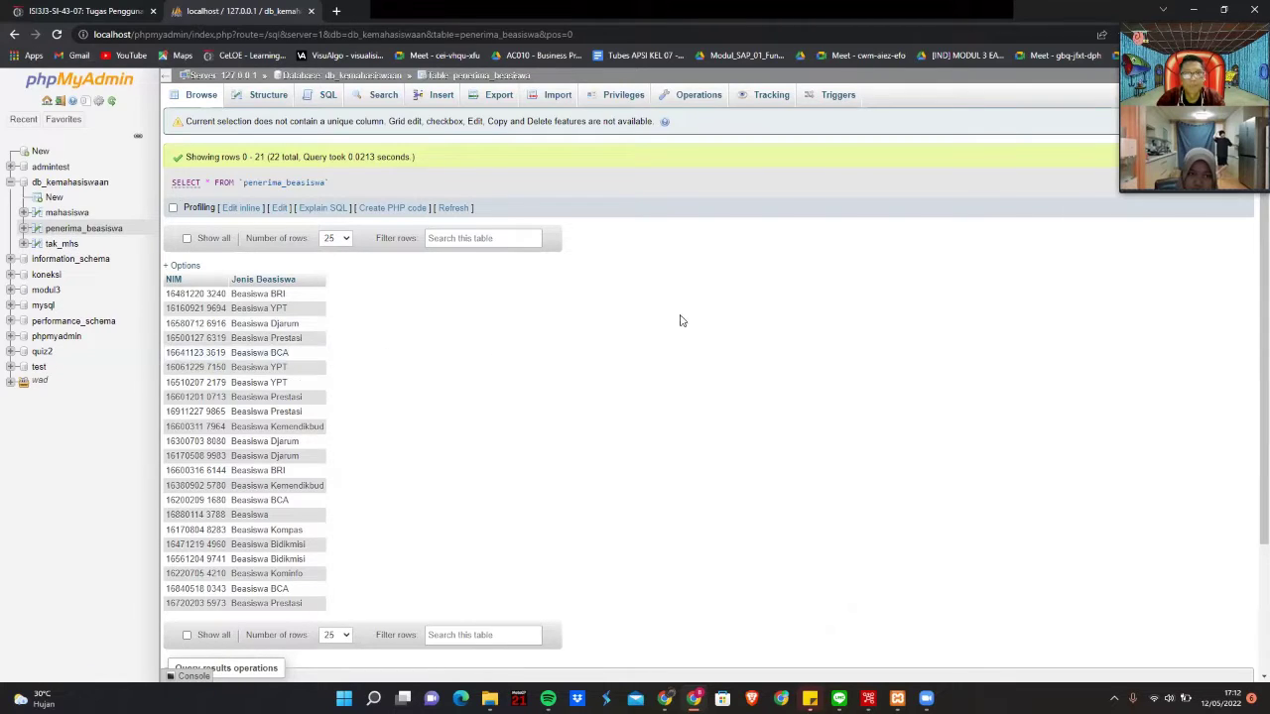
pyautogui.moveTo(868, 699)
pyautogui.click(878, 625)
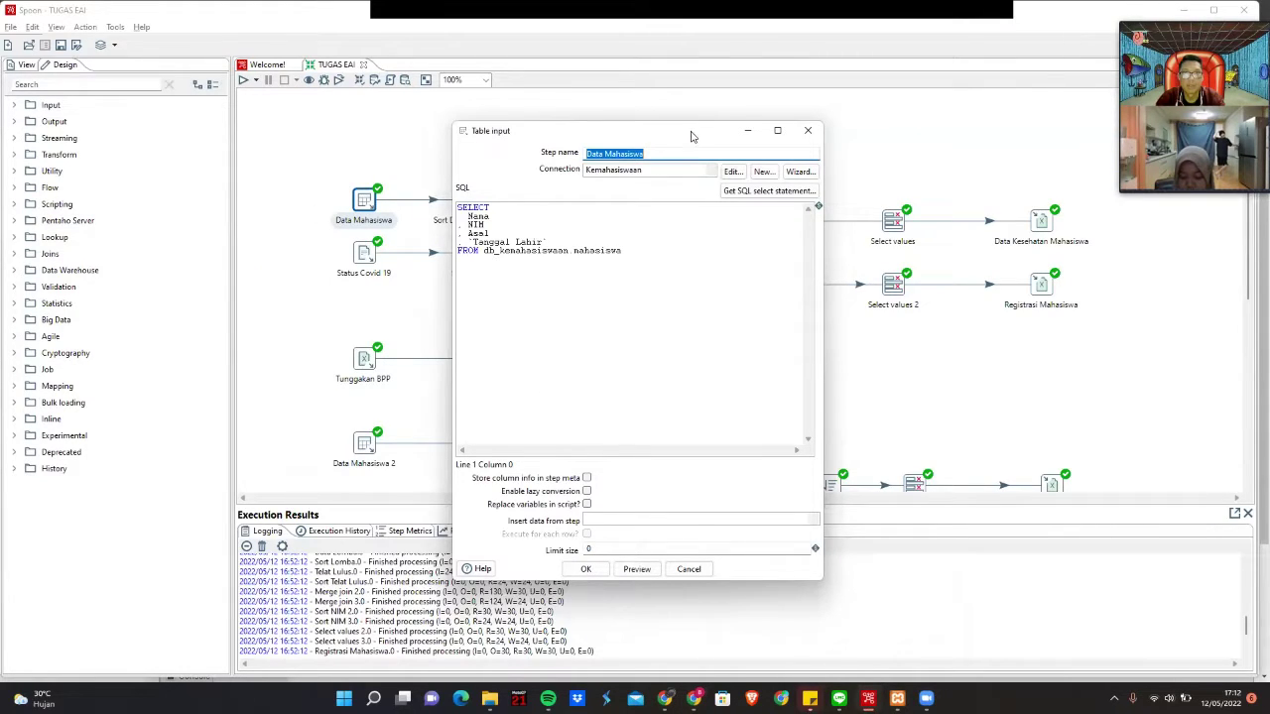
pyautogui.moveTo(693, 136); pyautogui.dragTo(671, 108)
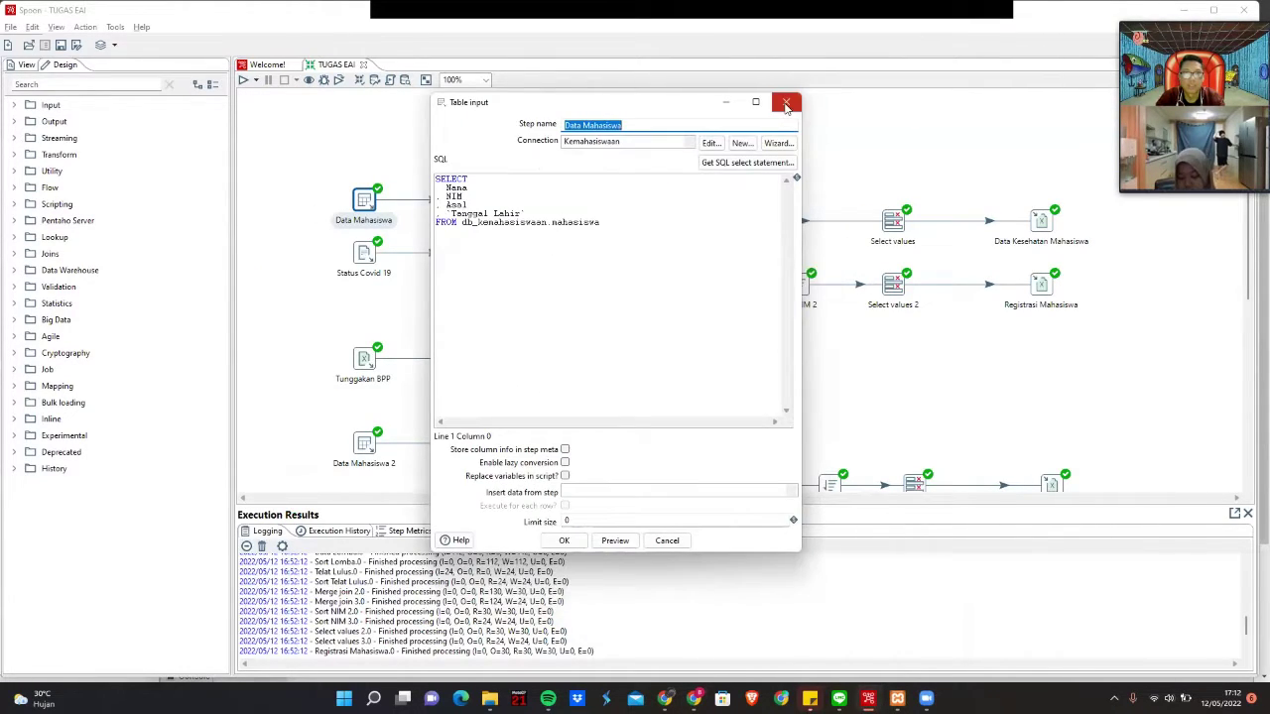
pyautogui.click(786, 103)
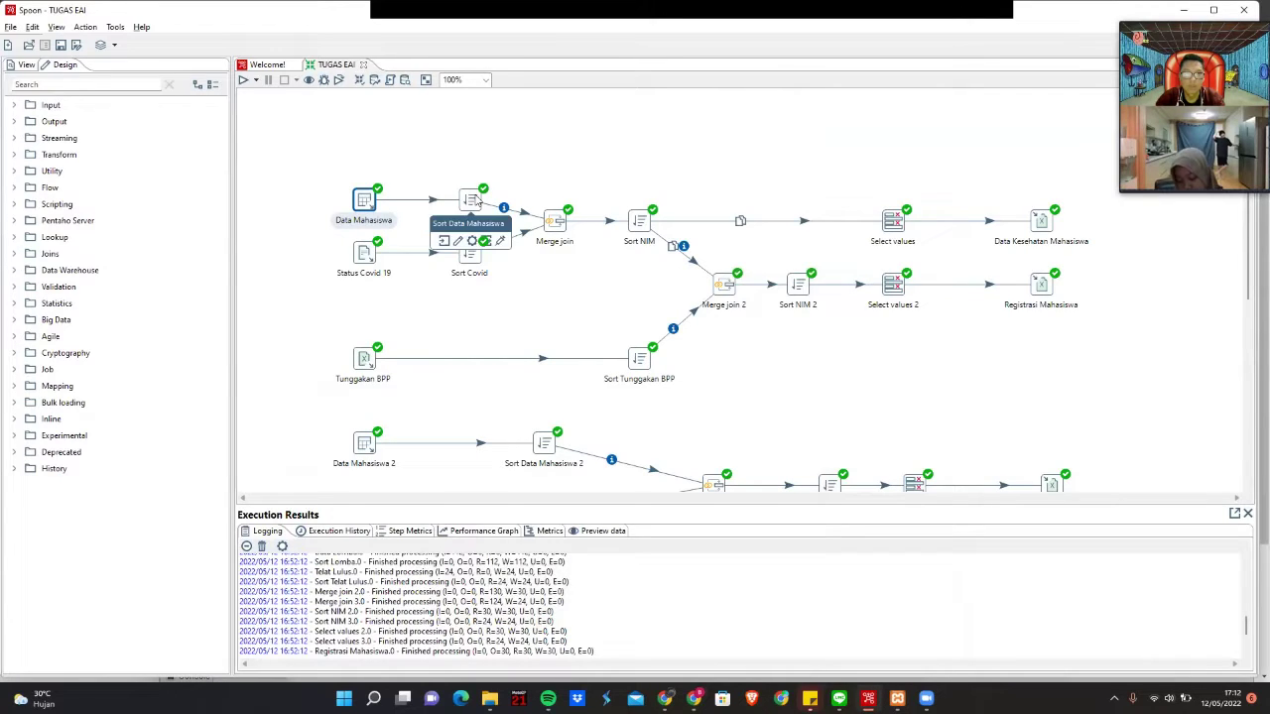
# Review the sort field and options of the Sort Data Mahasiswa step and close its settings
pyautogui.doubleClick(473, 201)
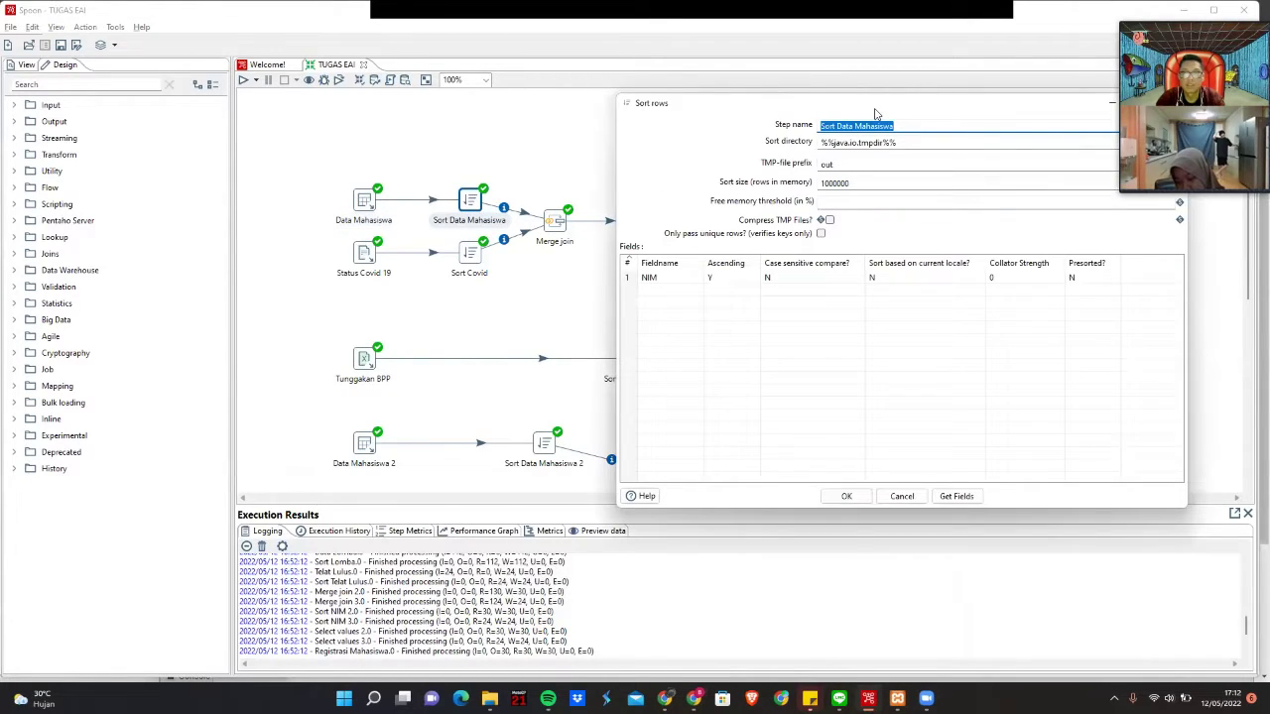
pyautogui.moveTo(875, 112); pyautogui.dragTo(581, 120)
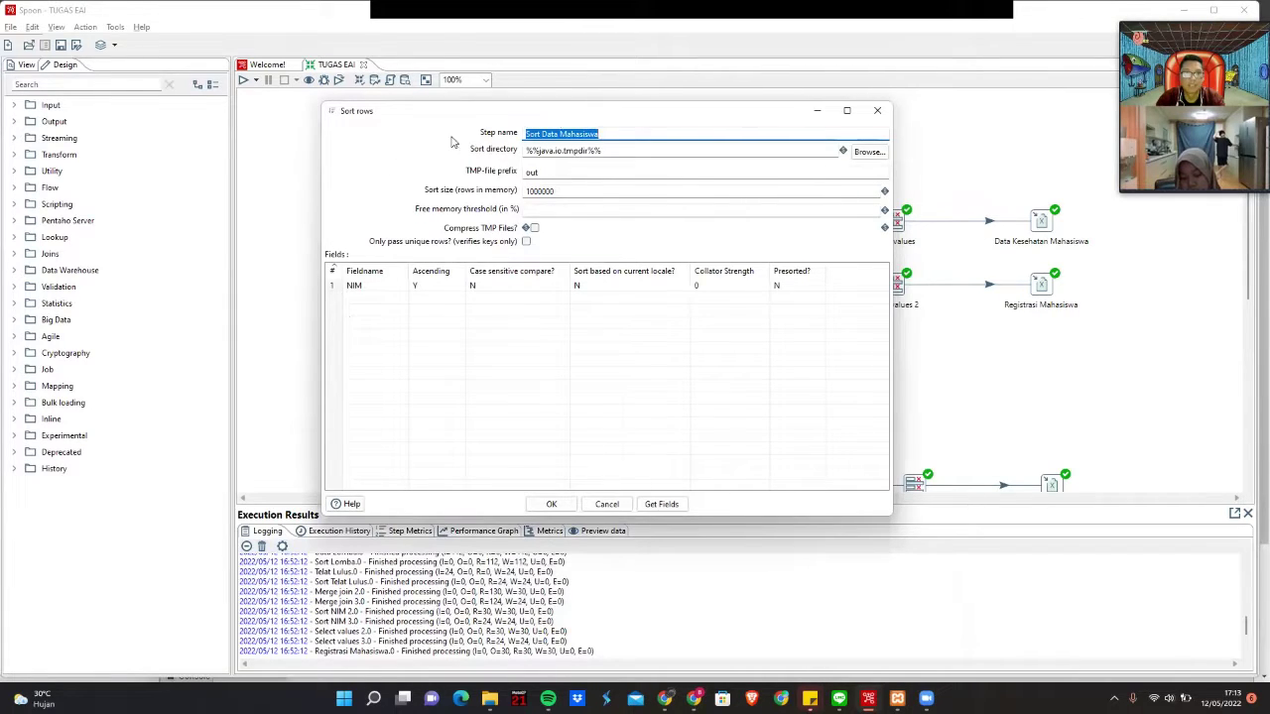
pyautogui.moveTo(451, 111); pyautogui.dragTo(305, 137)
pyautogui.click(407, 530)
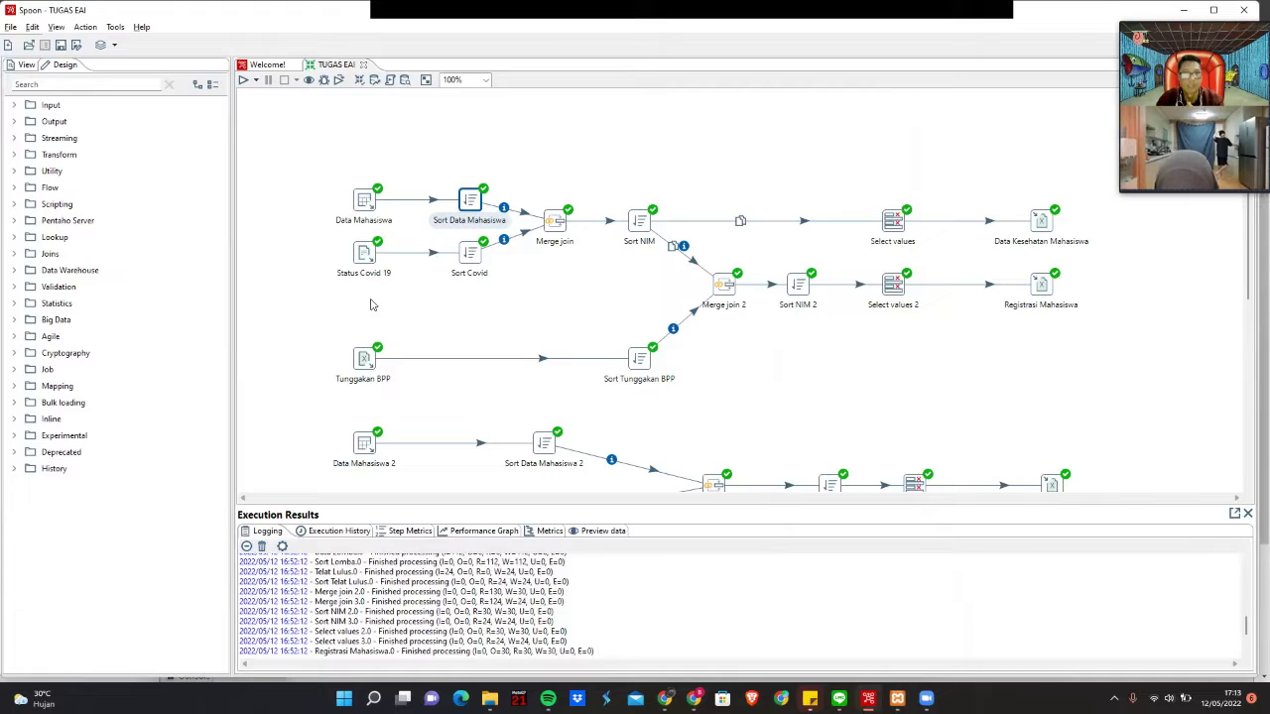
# Review the source file and field definitions of the Status Covid 19 text file input, and the sort settings of Sort Covid
pyautogui.click(366, 255)
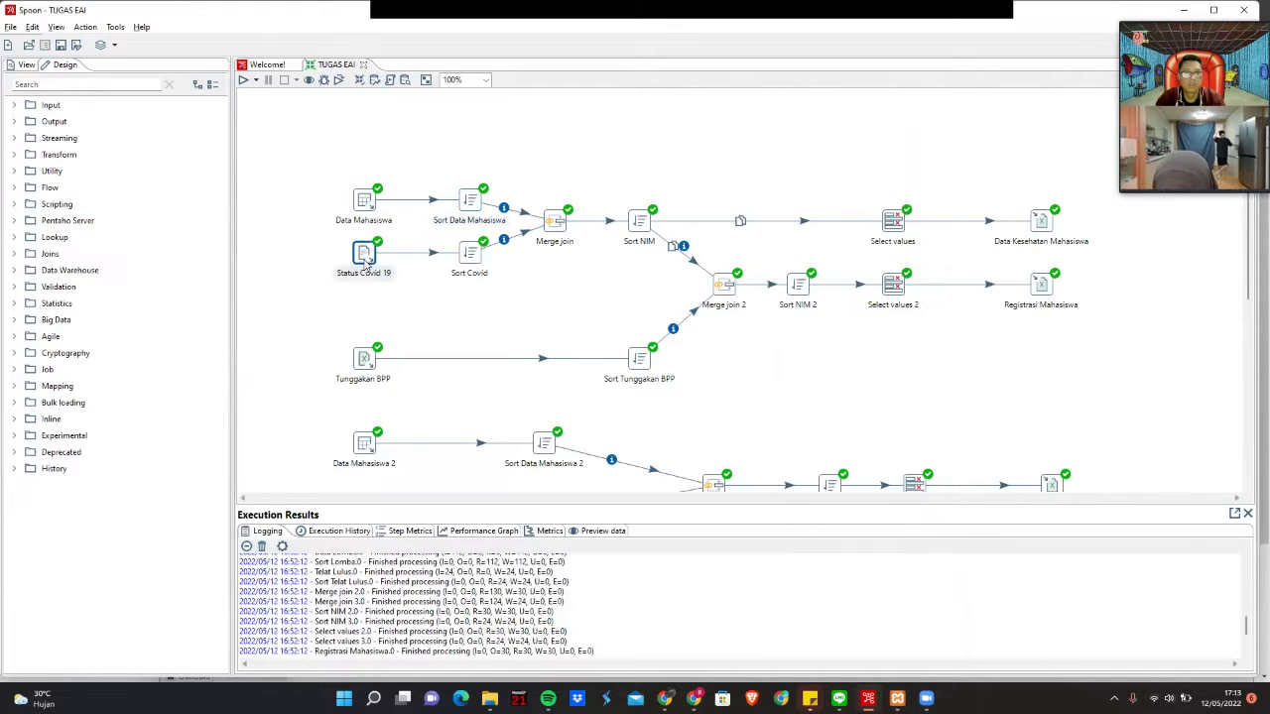
pyautogui.doubleClick(366, 255)
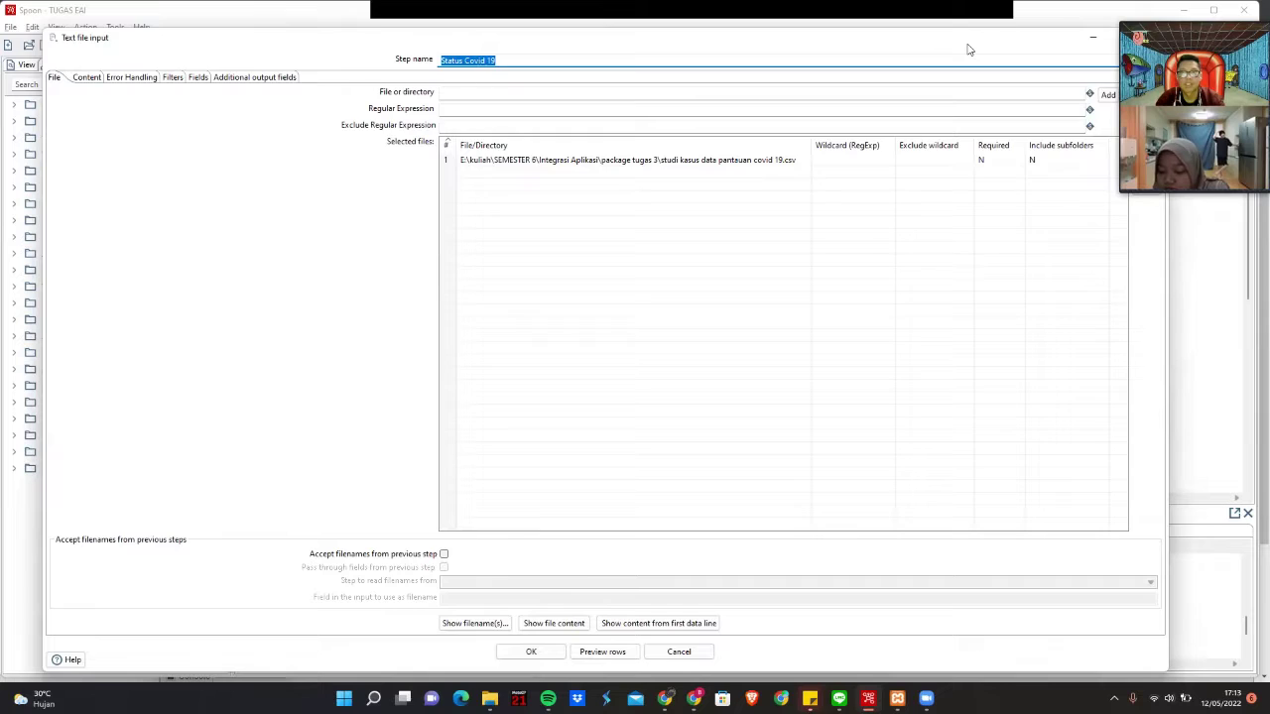
pyautogui.moveTo(969, 49); pyautogui.dragTo(923, 45)
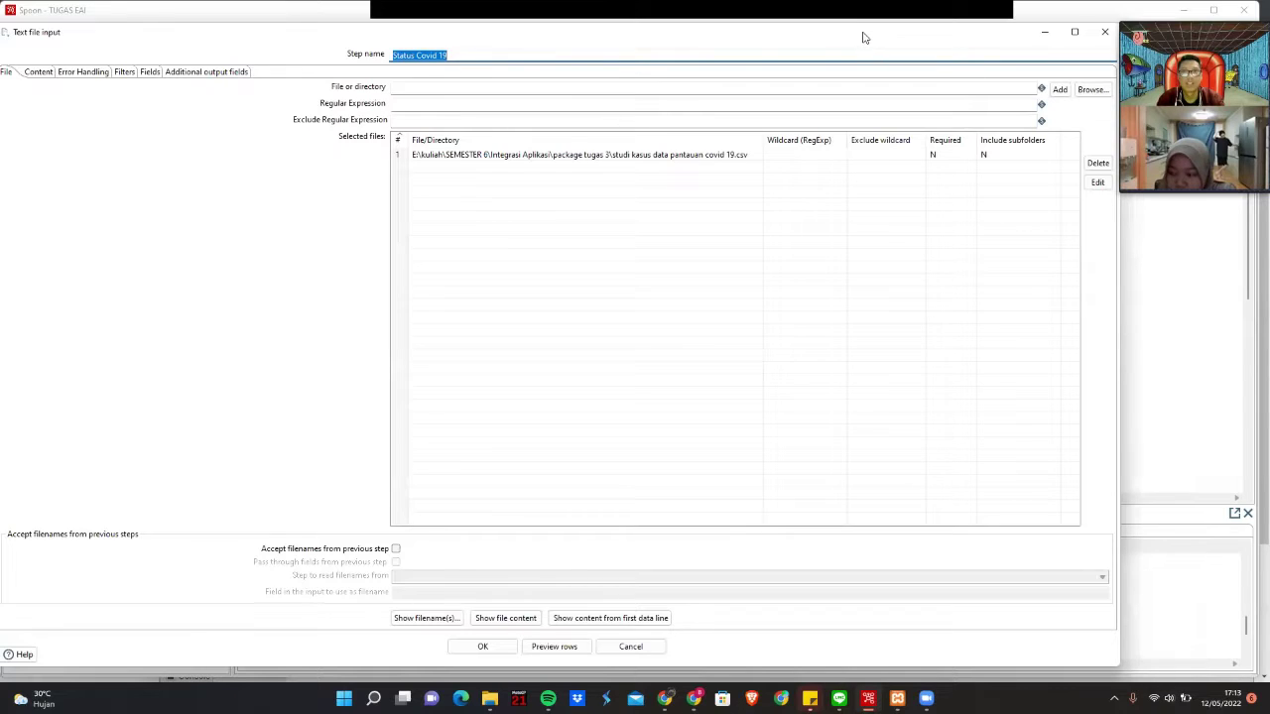
pyautogui.moveTo(863, 36); pyautogui.dragTo(862, 30)
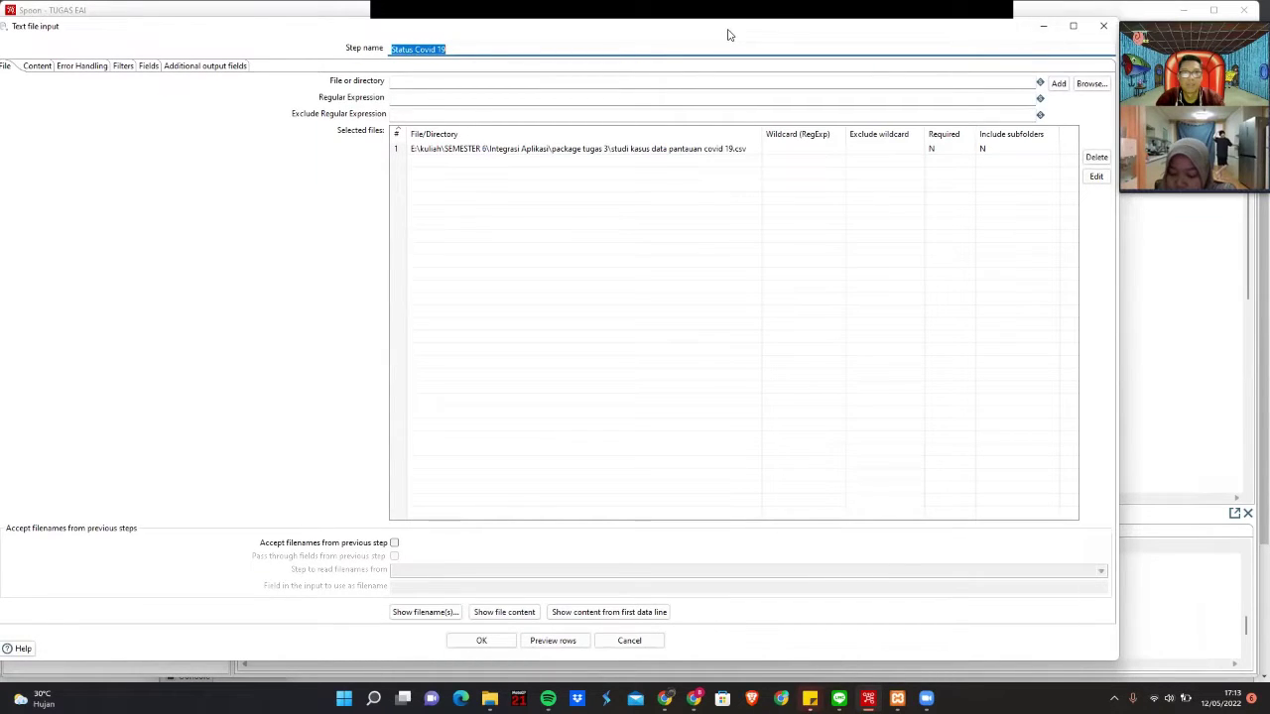
pyautogui.moveTo(727, 35); pyautogui.dragTo(755, 33)
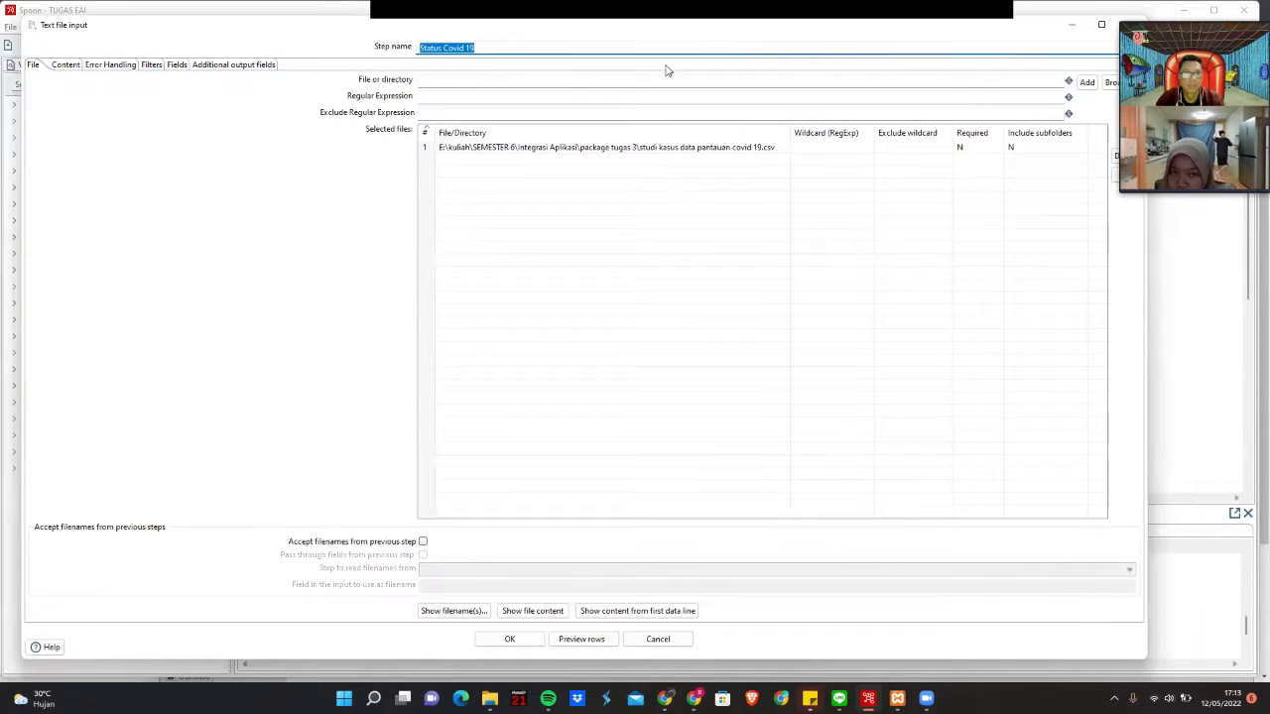
pyautogui.click(177, 67)
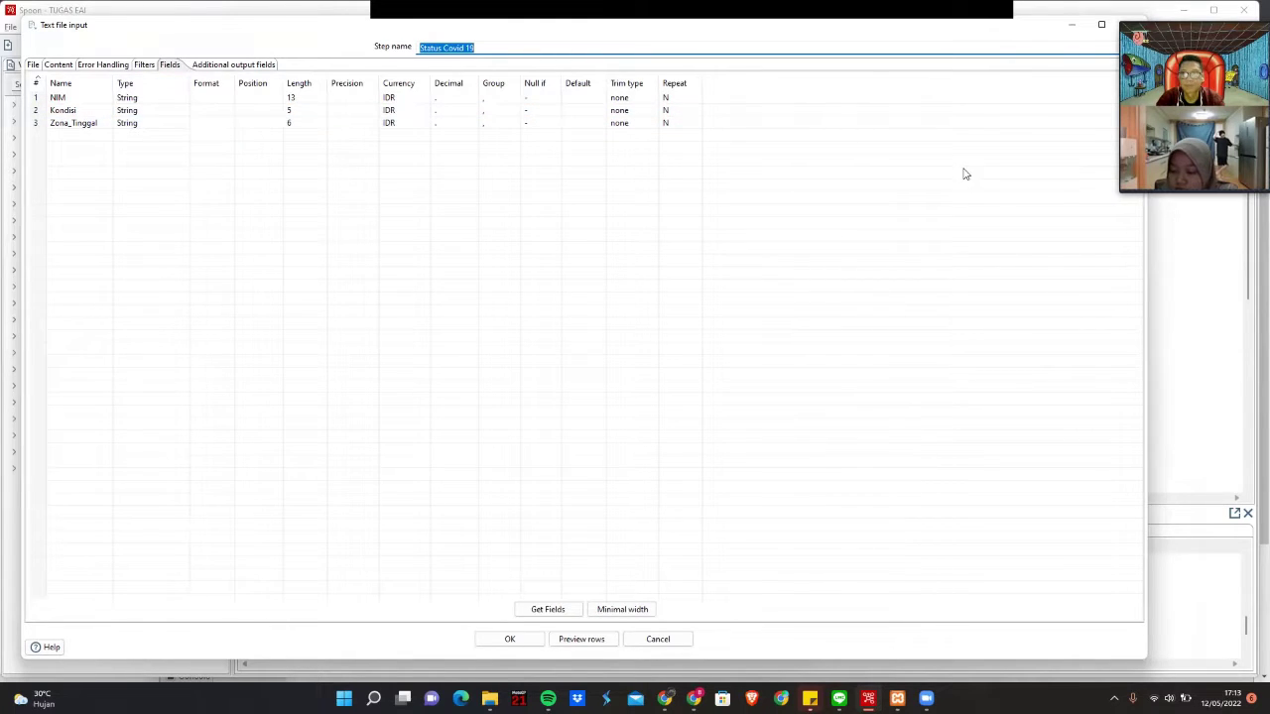
pyautogui.moveTo(851, 32); pyautogui.dragTo(784, 54)
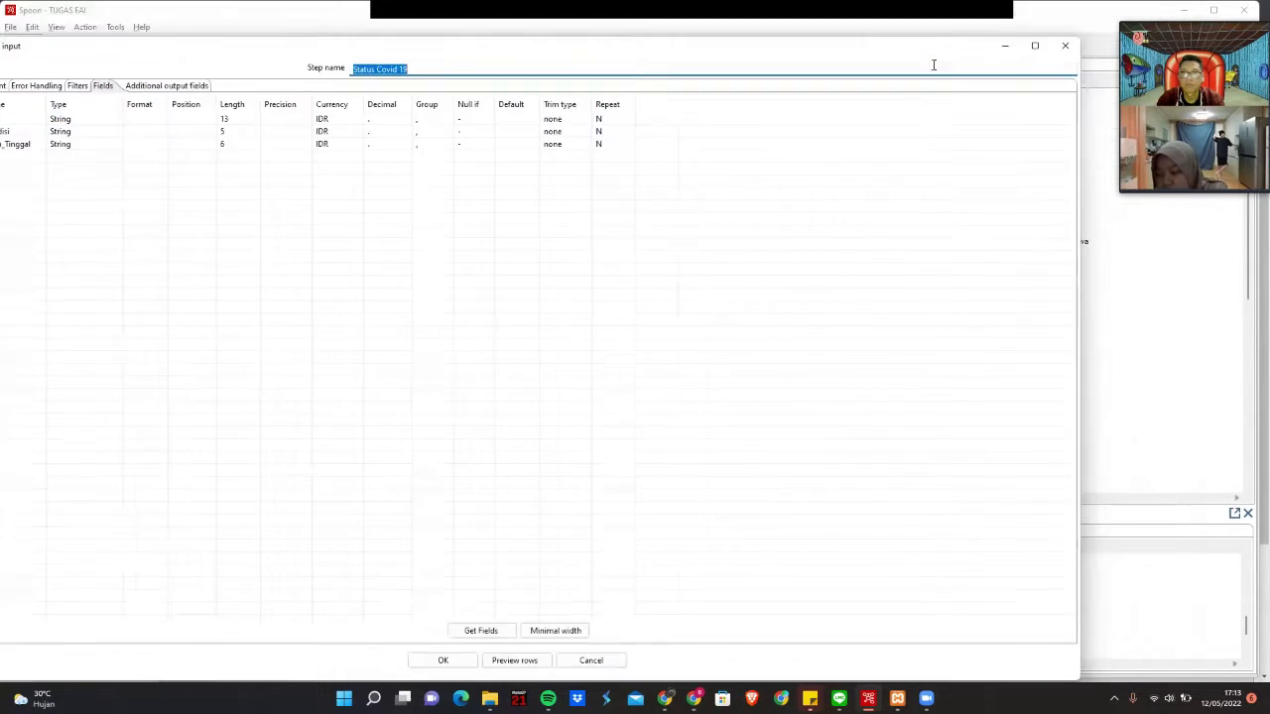
pyautogui.click(1064, 46)
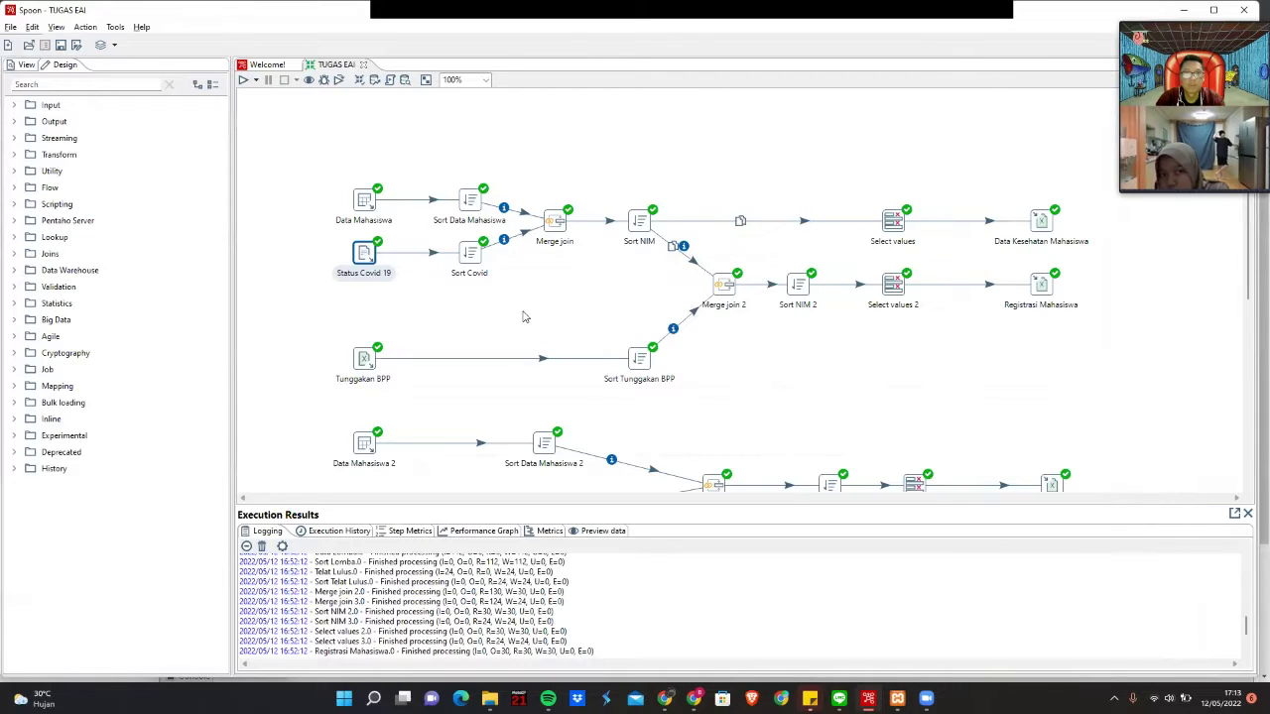
pyautogui.doubleClick(470, 256)
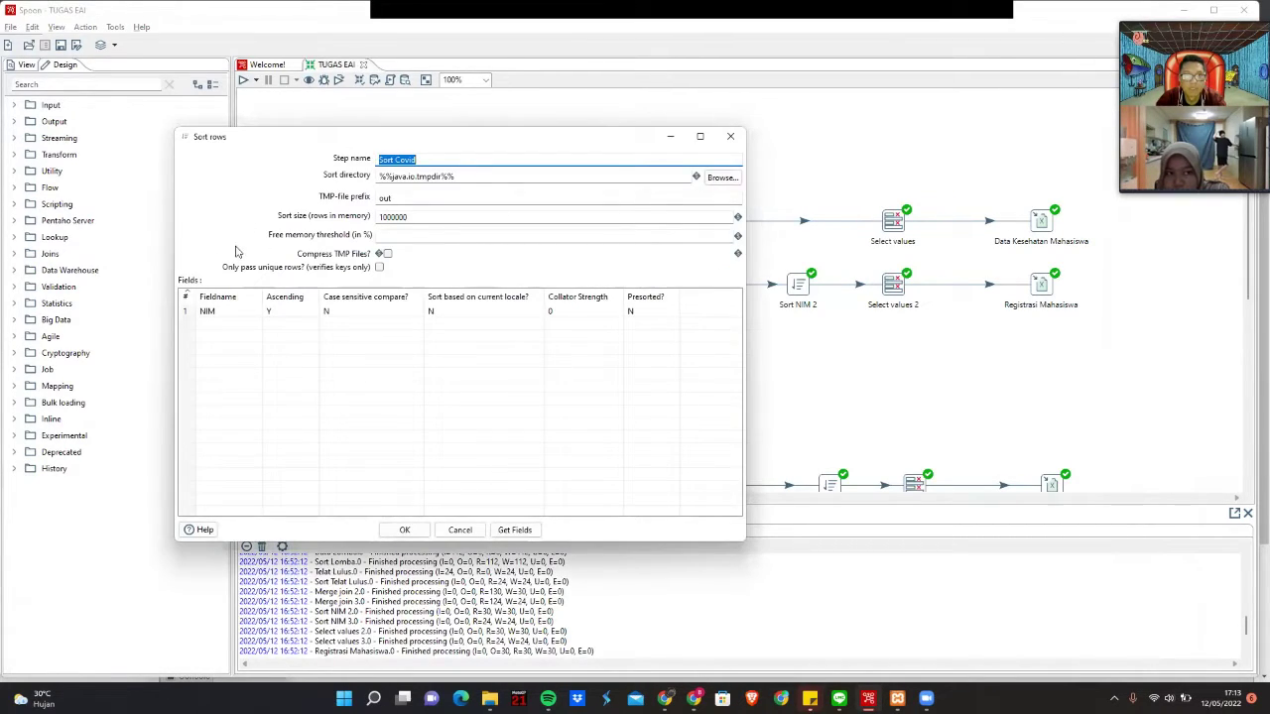
pyautogui.click(730, 136)
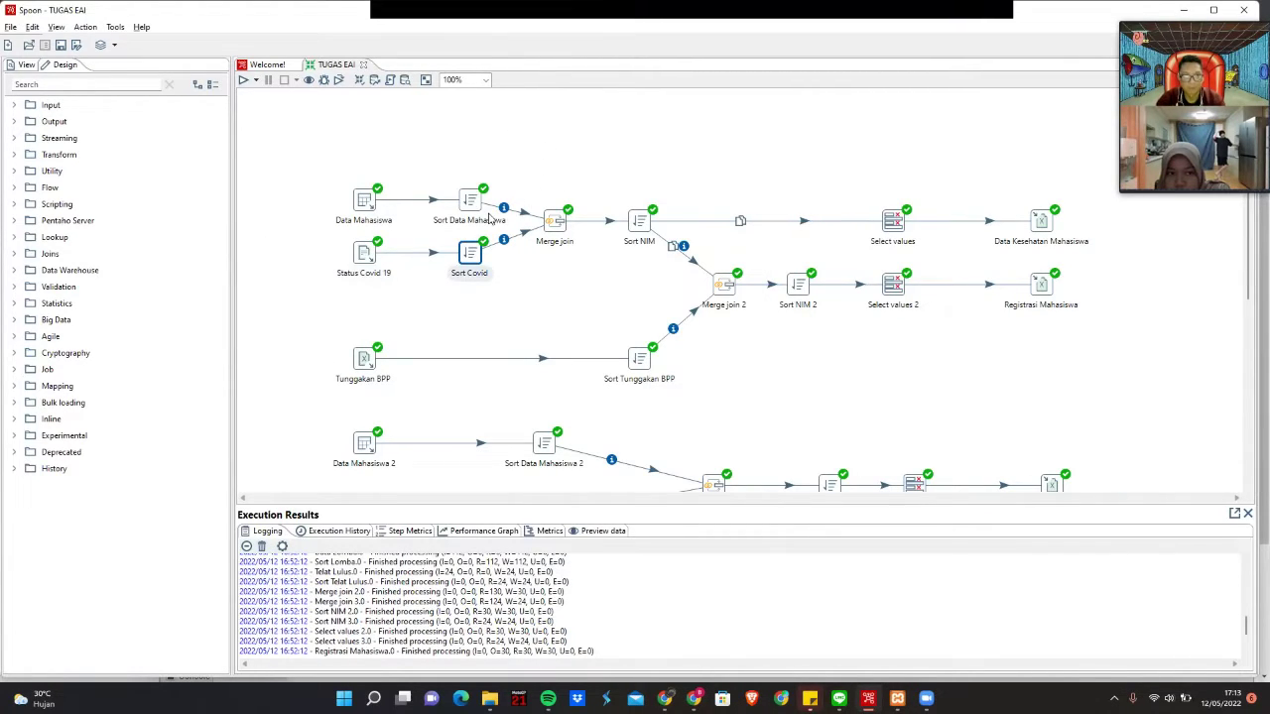
# Review the two input steps, join type and key fields of the Merge join that combines student and Covid data
pyautogui.doubleClick(555, 224)
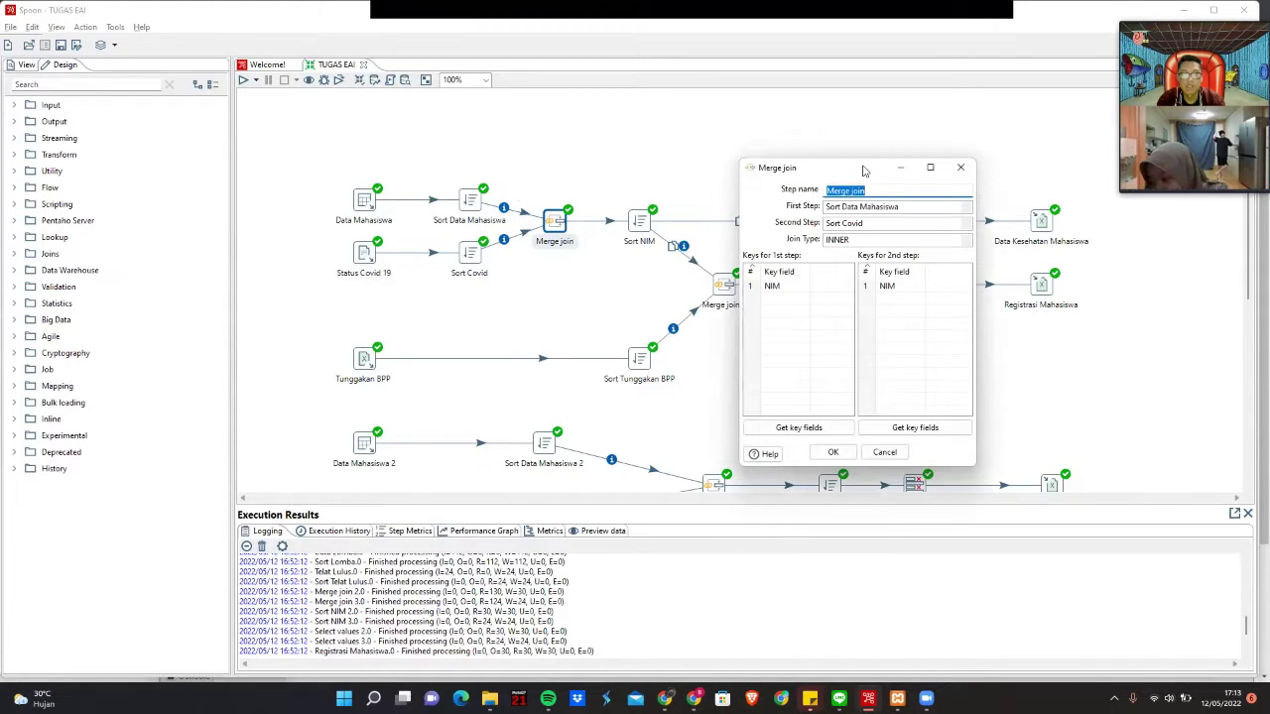
pyautogui.moveTo(863, 170); pyautogui.dragTo(652, 147)
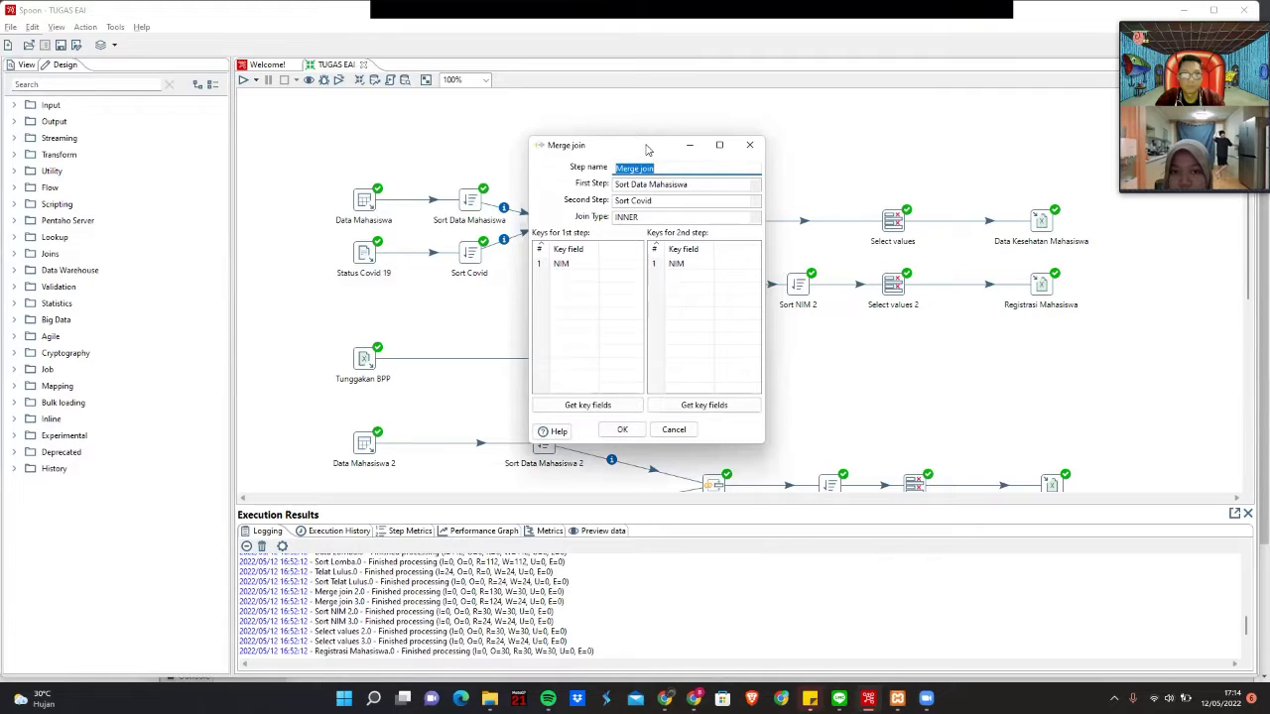
pyautogui.moveTo(646, 149); pyautogui.dragTo(693, 125)
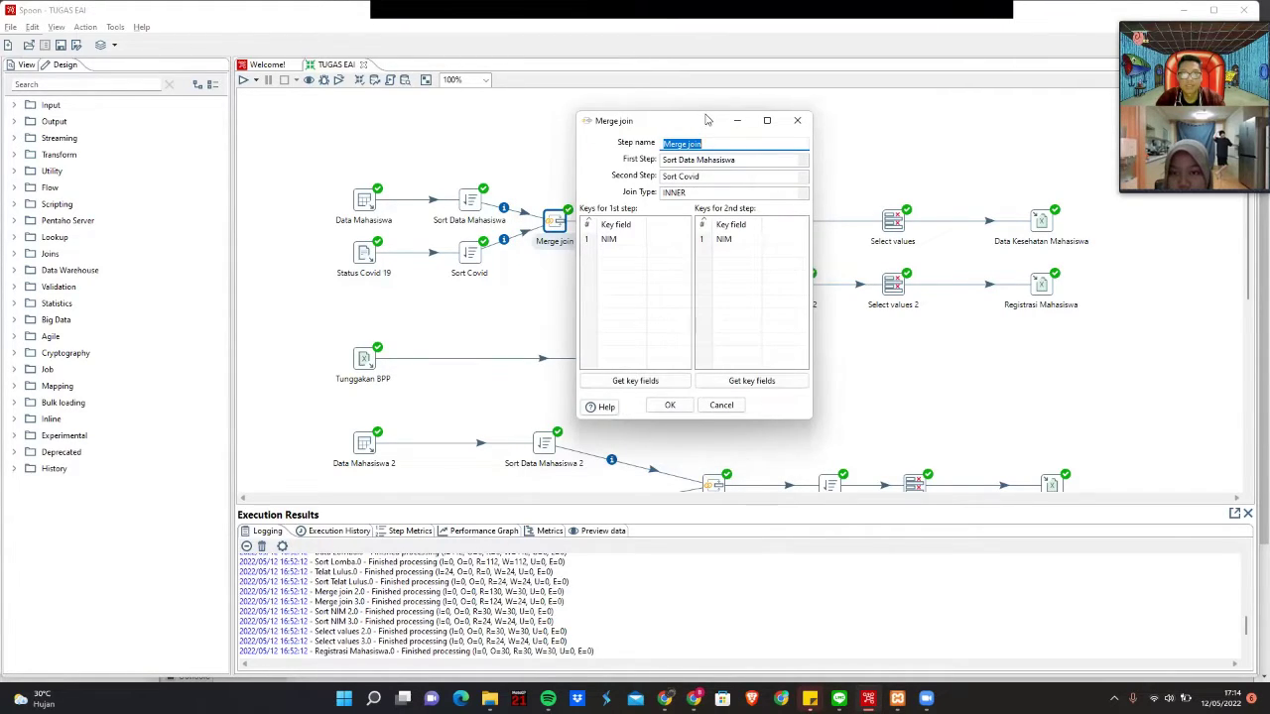
pyautogui.moveTo(707, 119); pyautogui.dragTo(748, 107)
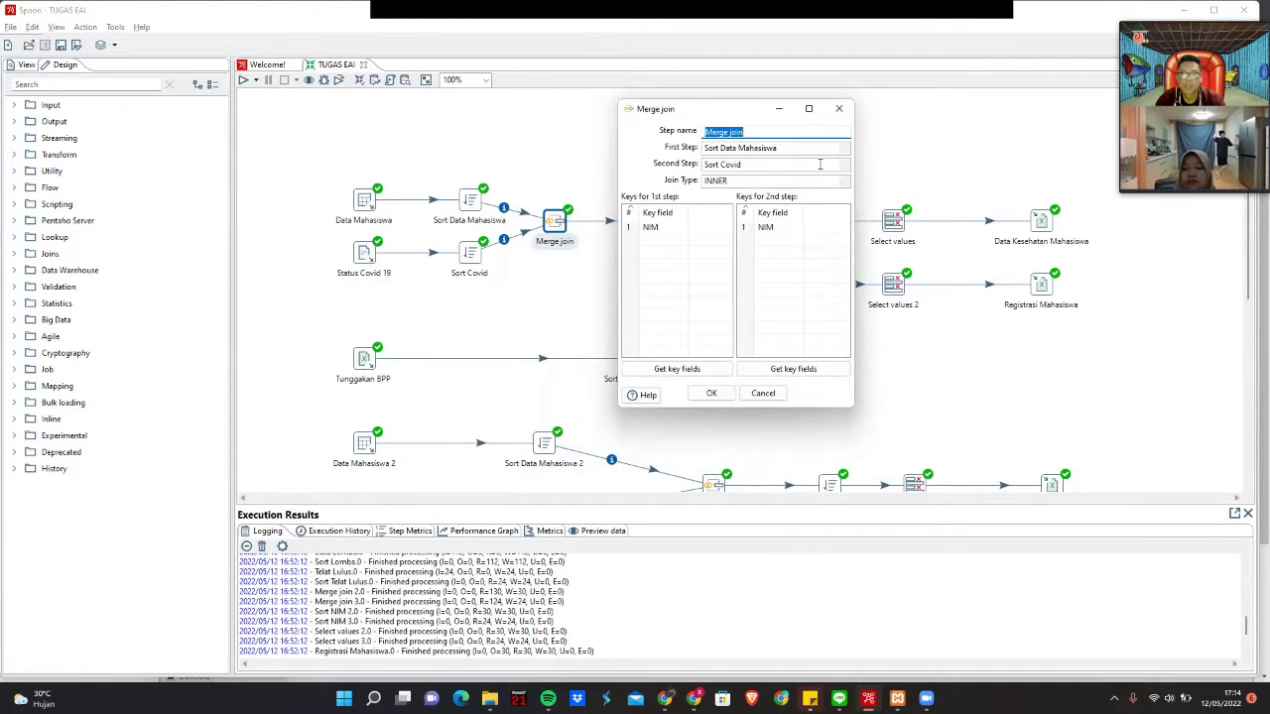
pyautogui.click(674, 369)
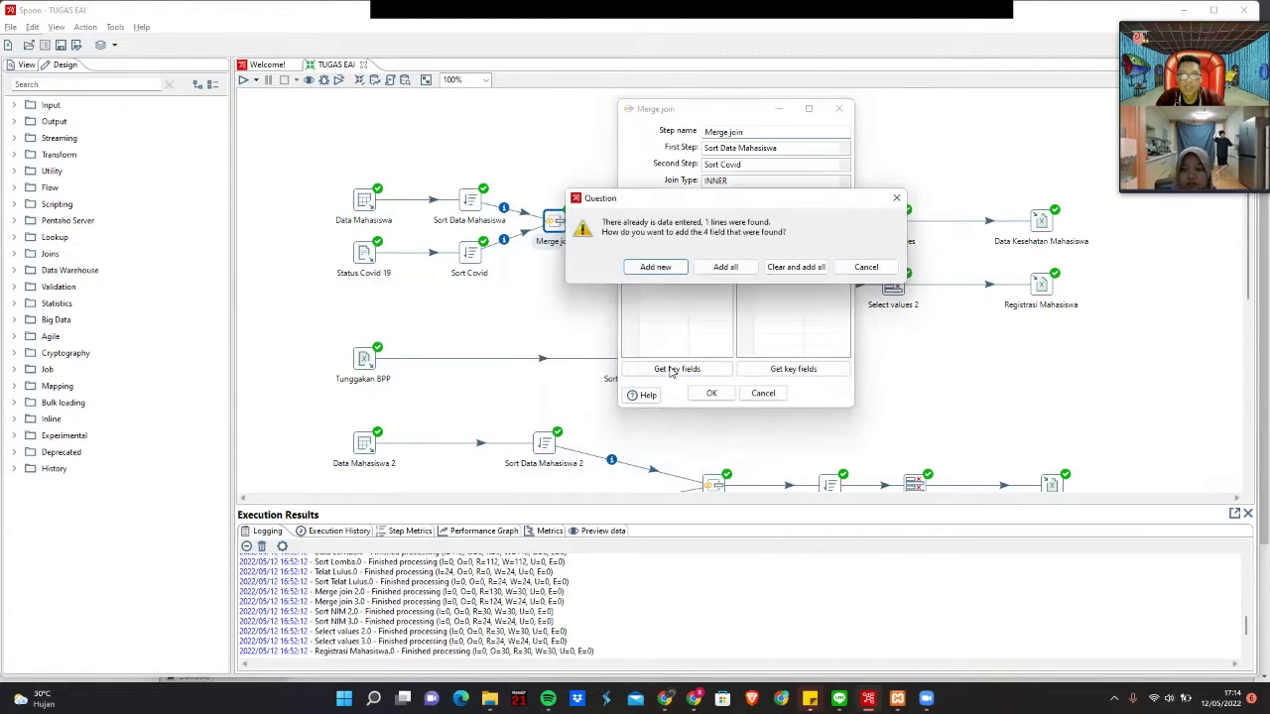
pyautogui.click(896, 201)
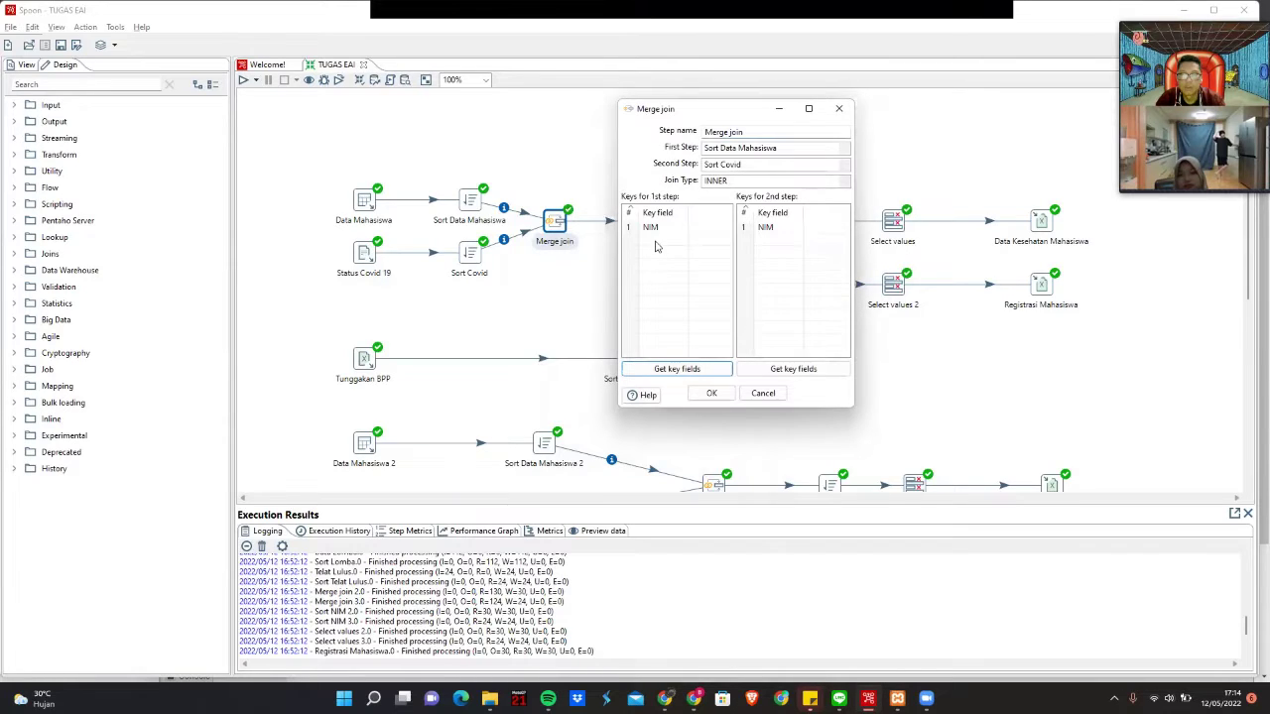
pyautogui.click(714, 395)
pyautogui.click(871, 270)
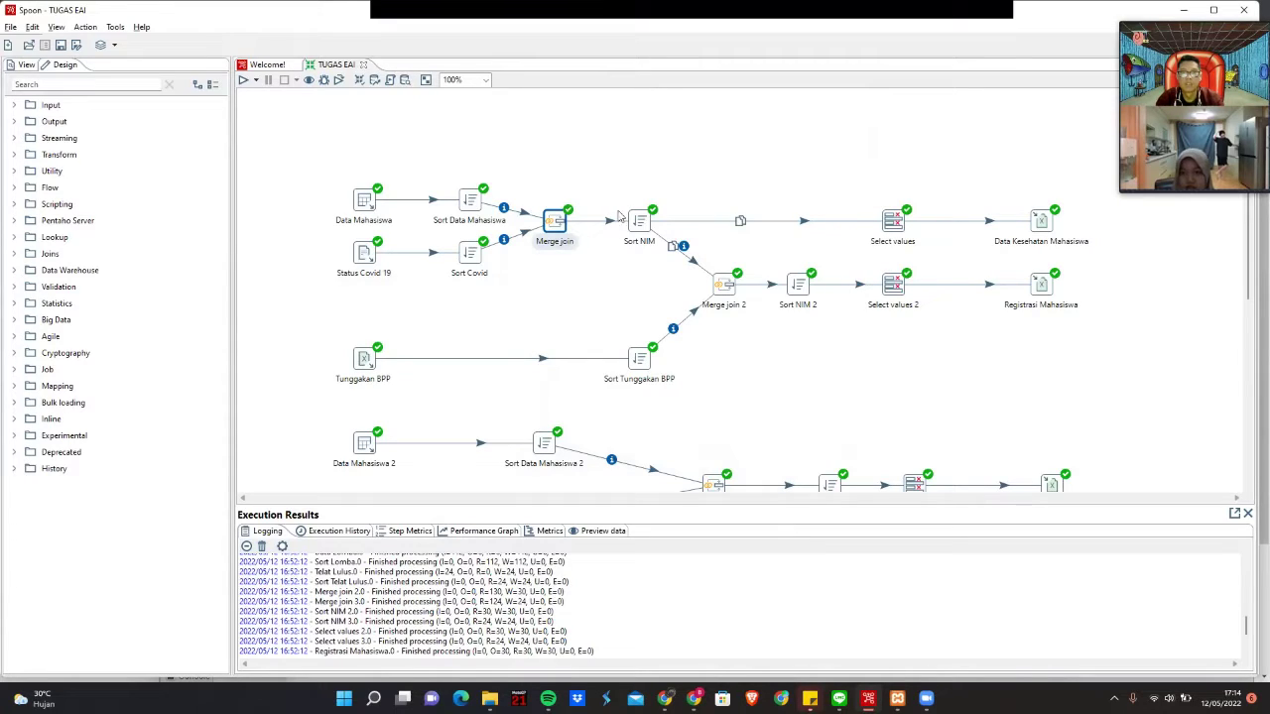
# Review the sort field of the Sort NIM step and the fields chosen in the first Select values step
pyautogui.moveTo(578, 222)
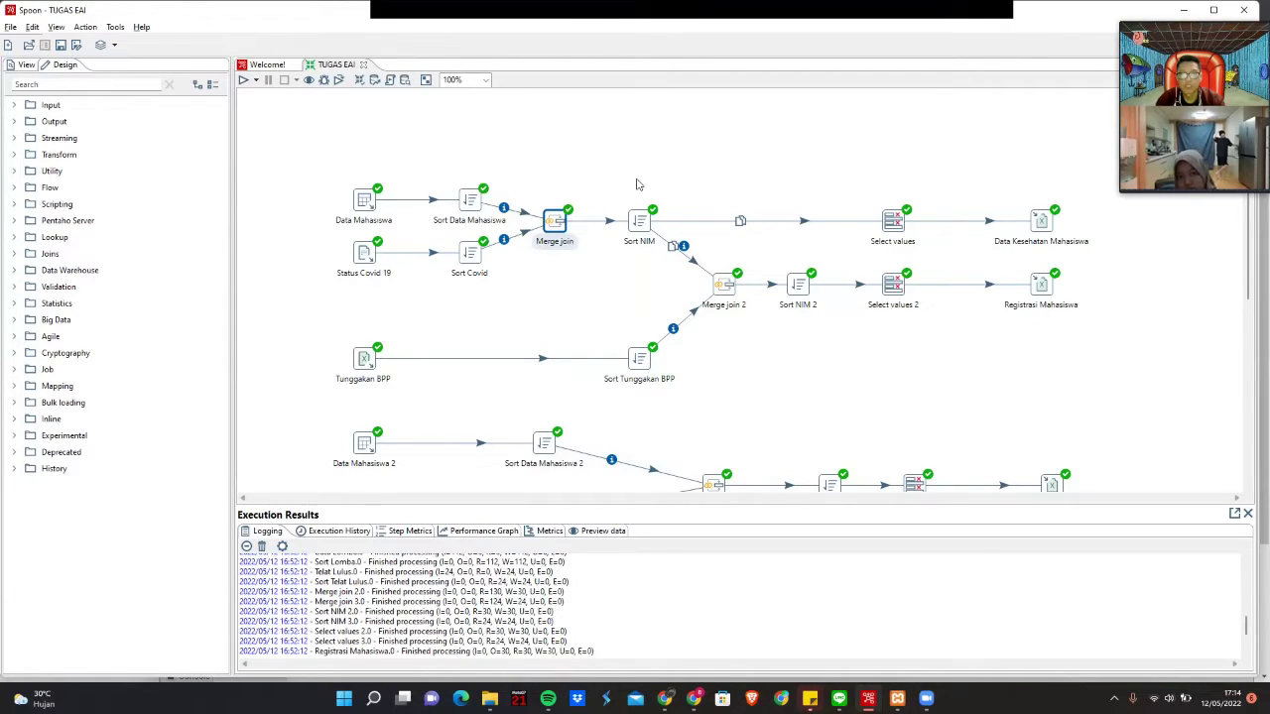
pyautogui.doubleClick(640, 222)
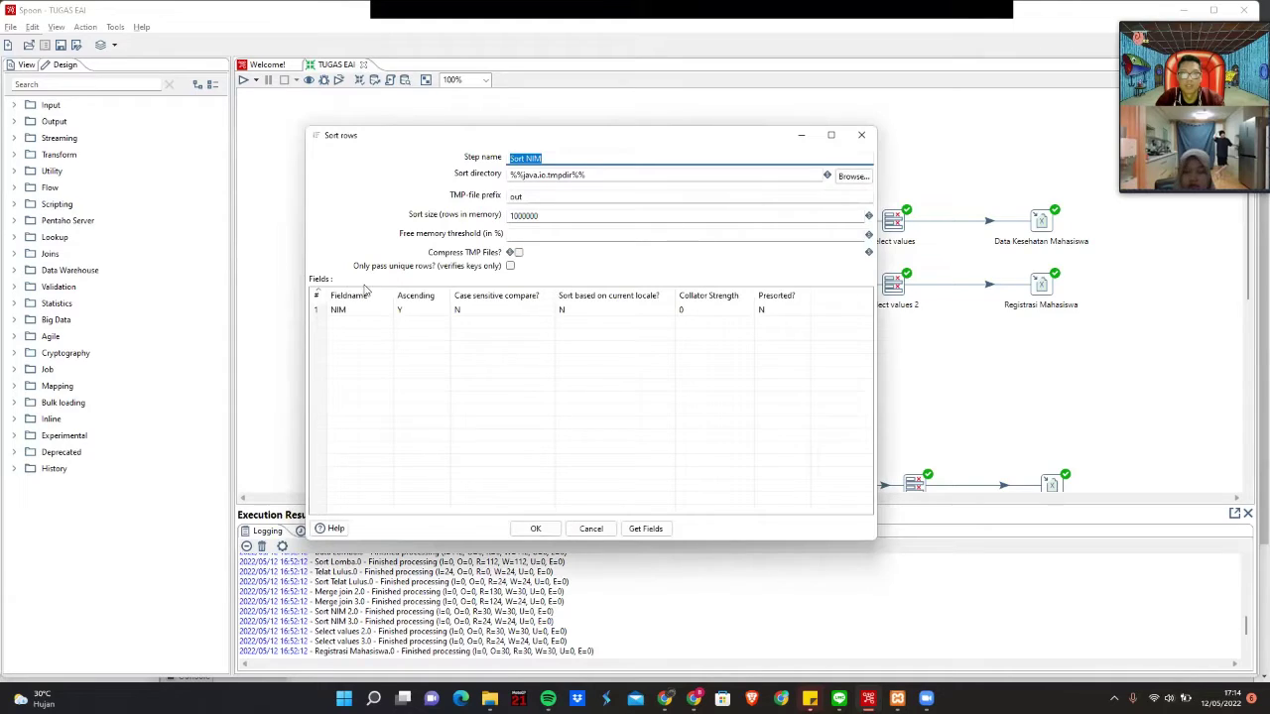
pyautogui.click(861, 135)
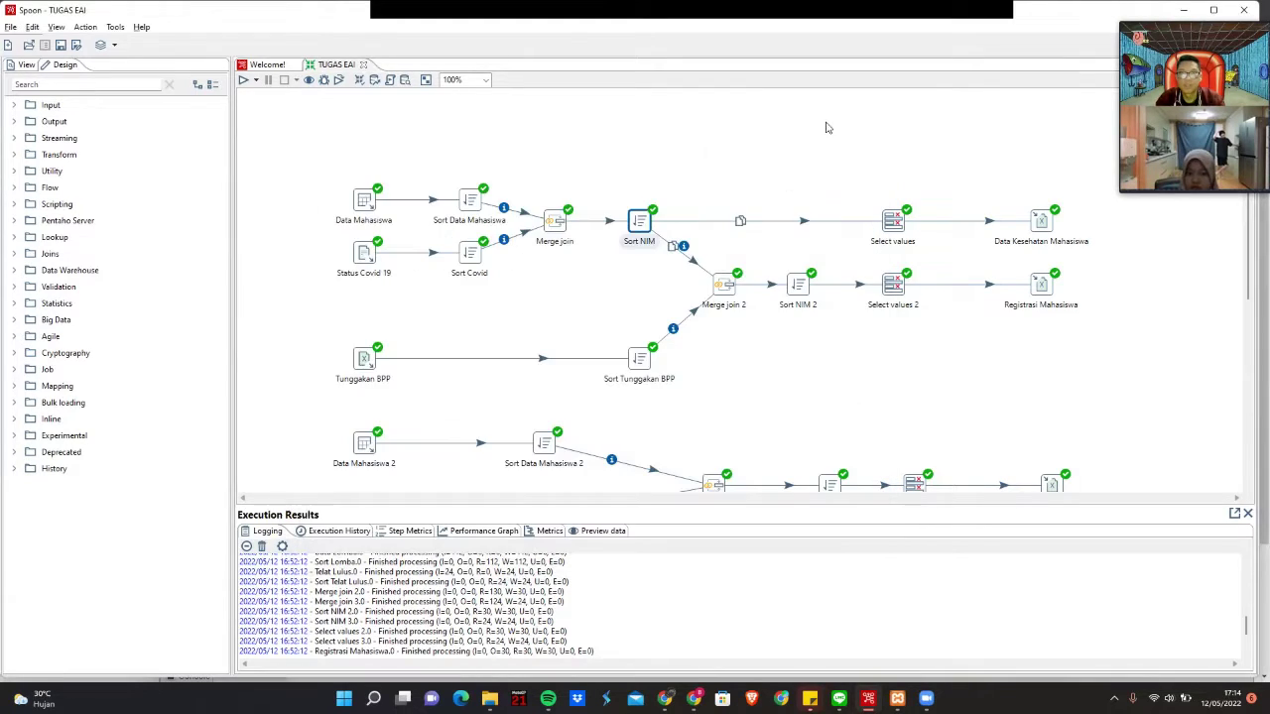
pyautogui.doubleClick(894, 224)
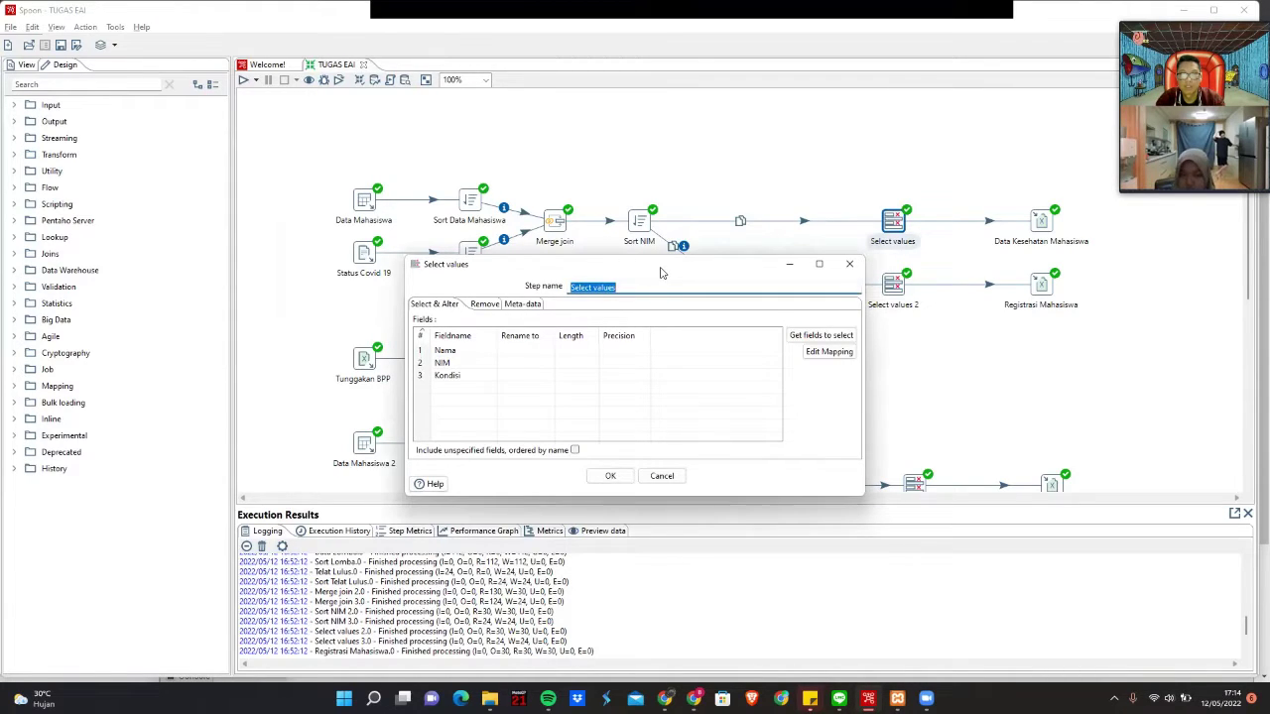
pyautogui.moveTo(662, 271); pyautogui.dragTo(627, 206)
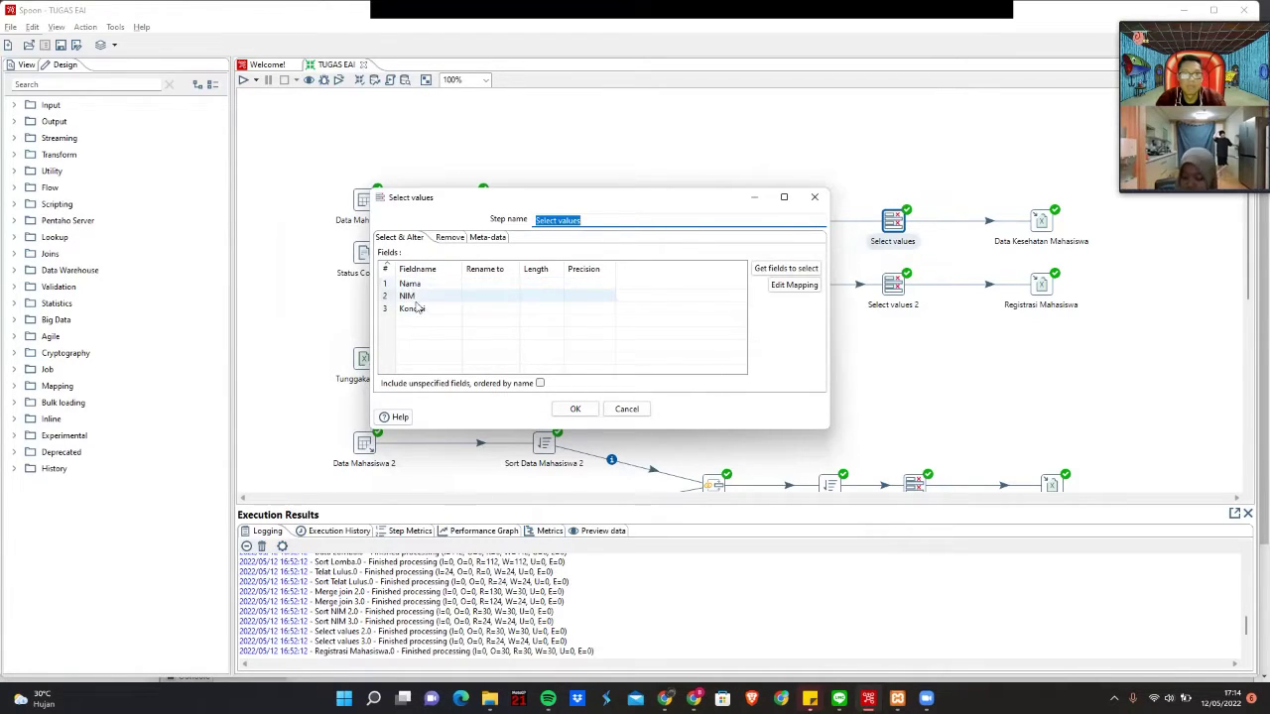
pyautogui.click(815, 196)
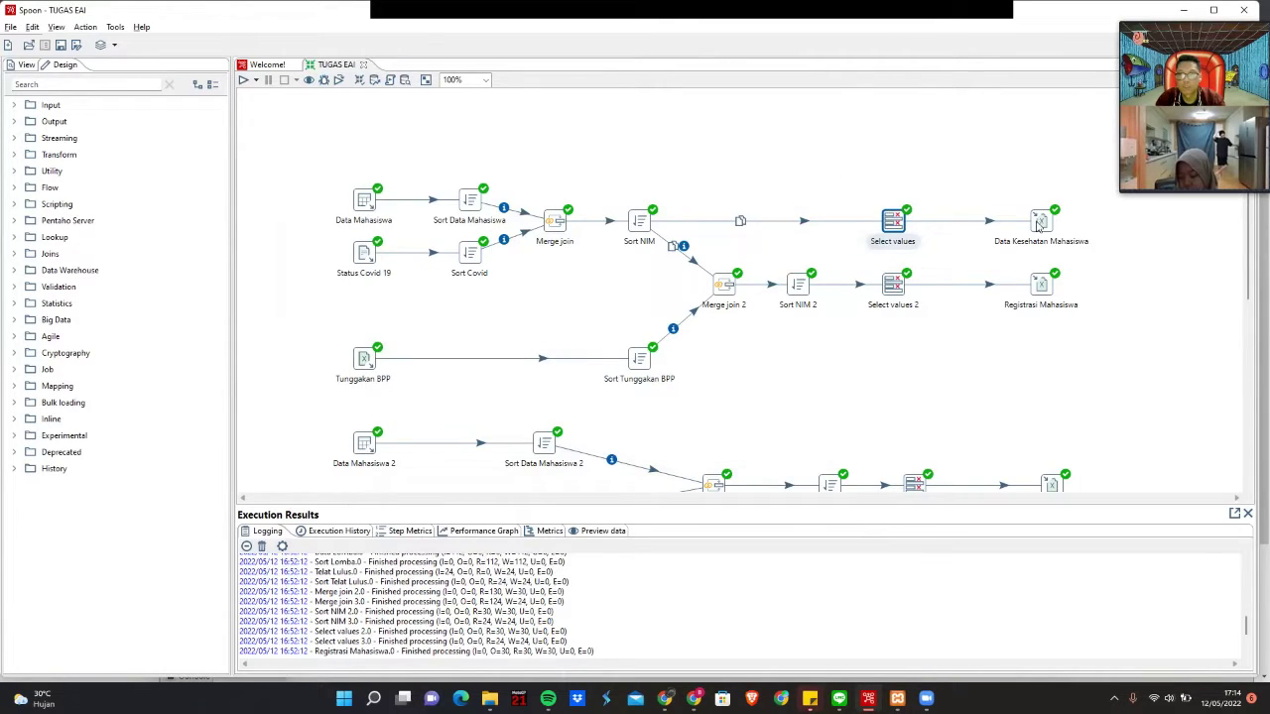
# Review the file settings of the Data Kesehatan Mahasiswa Excel output step and close its settings
pyautogui.moveTo(1041, 224)
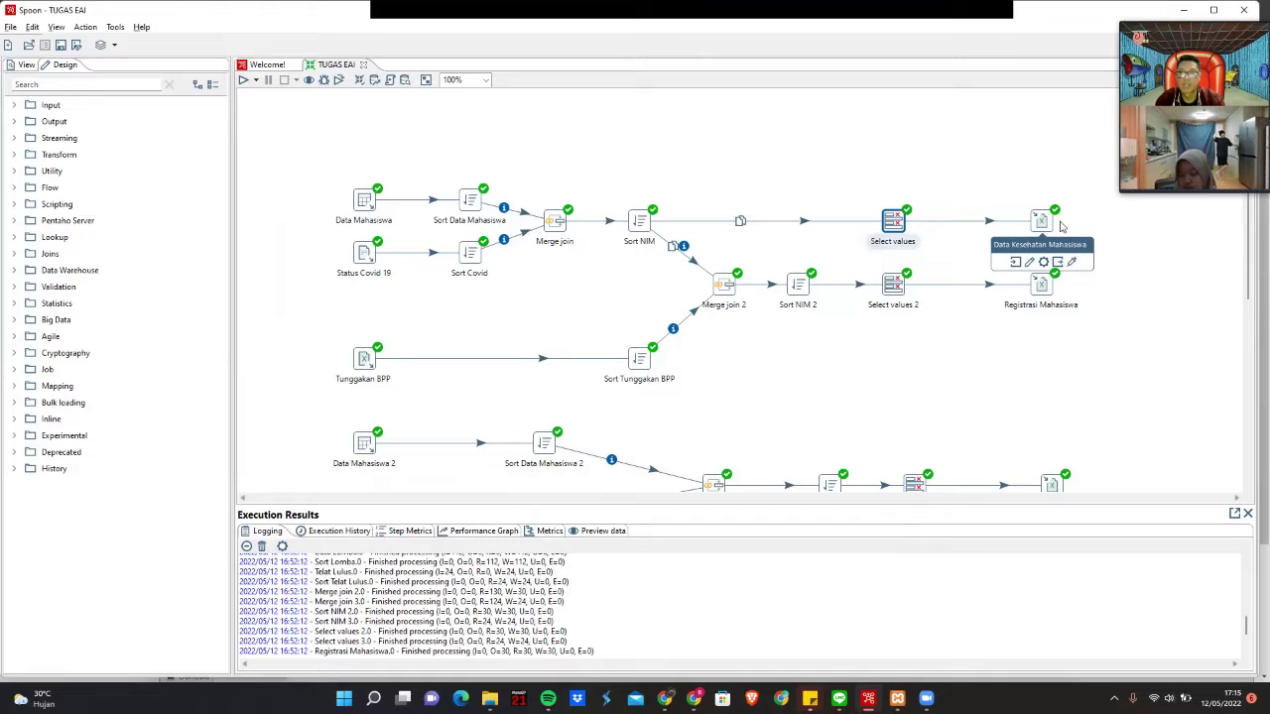
pyautogui.click(1040, 220)
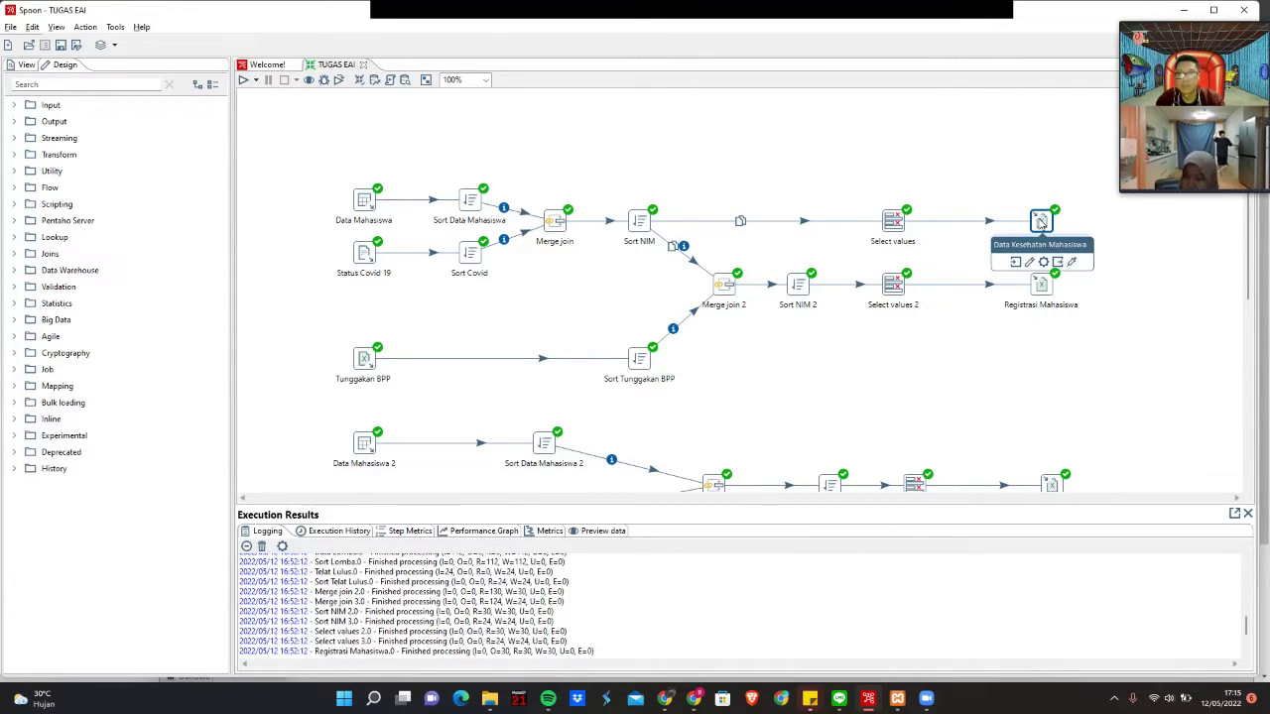
pyautogui.doubleClick(1041, 221)
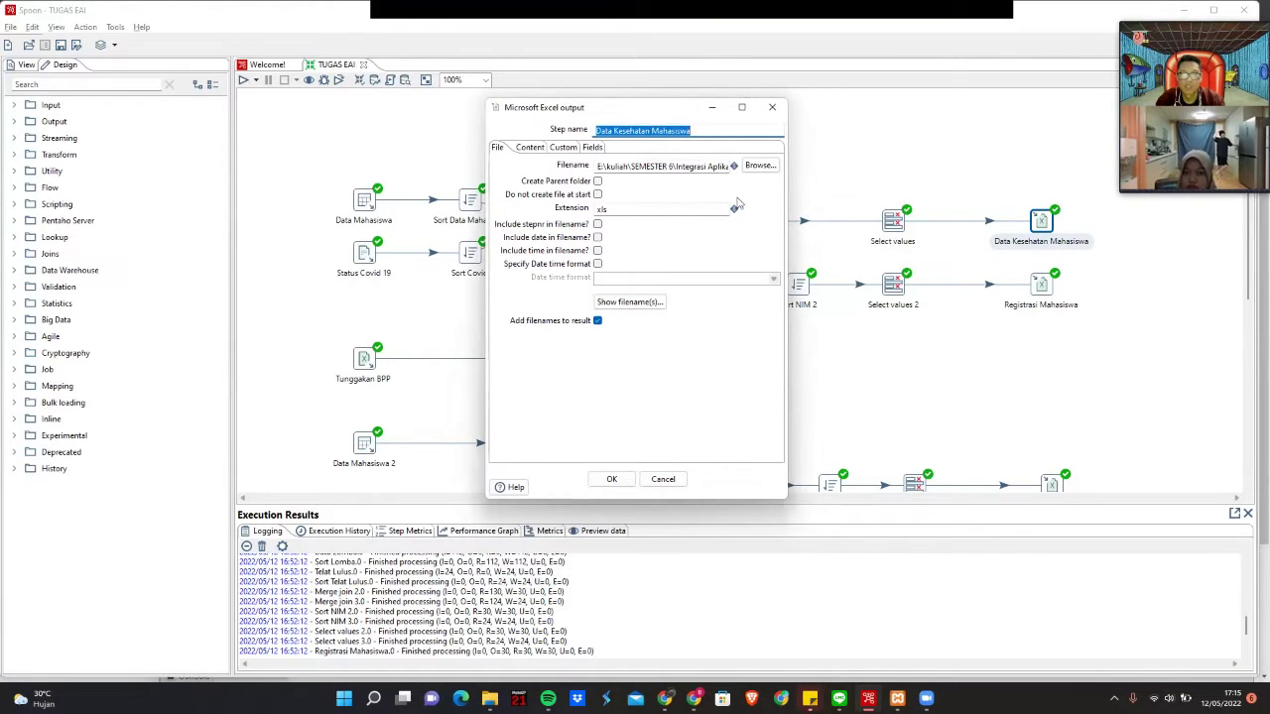
pyautogui.press('Return')
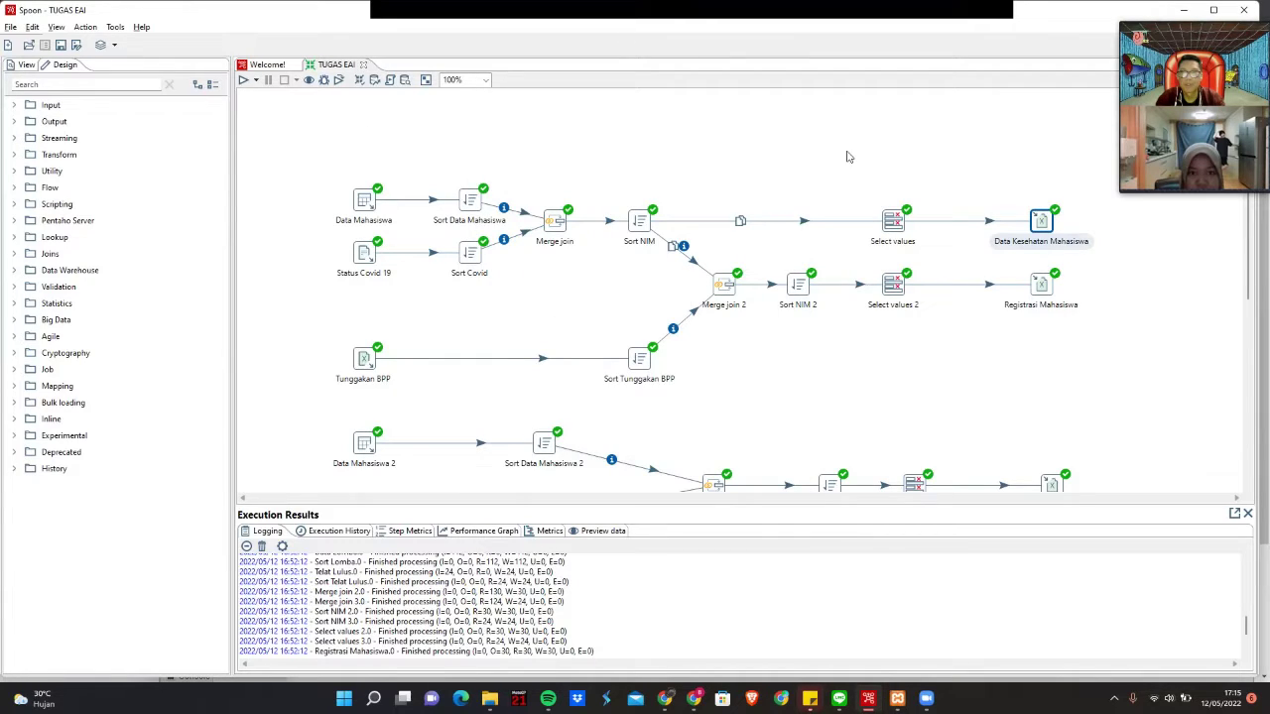
pyautogui.click(991, 171)
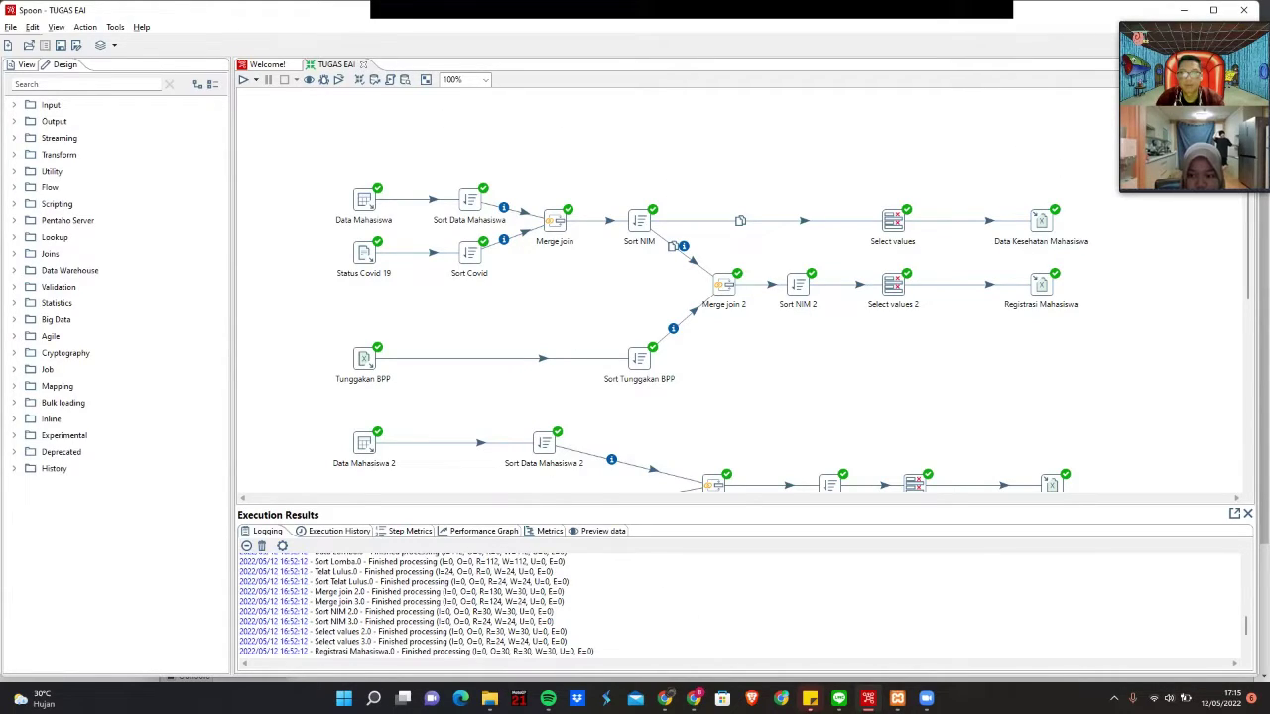
# Switch to the browser and review the required dashboard information on the LMS assignment page
pyautogui.moveTo(694, 699)
pyautogui.click(707, 654)
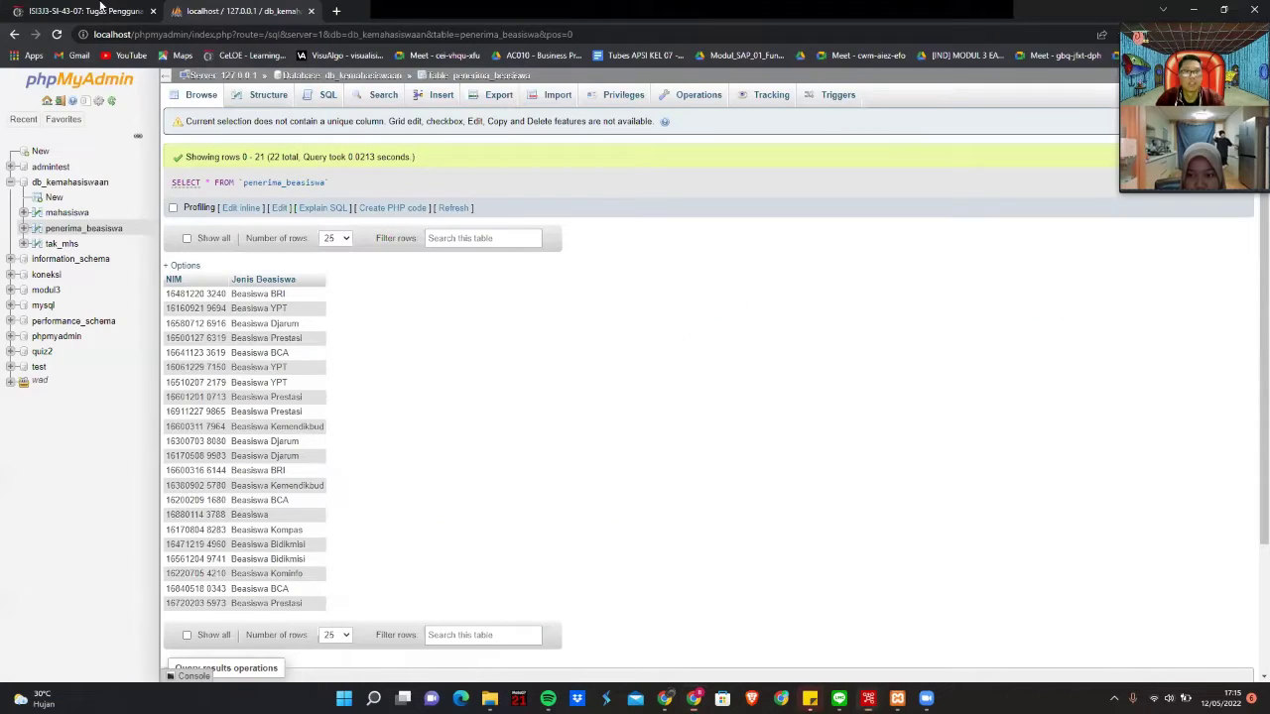
pyautogui.hotkey('ctrl', 'Tab')
pyautogui.scroll(3, 531, 420)
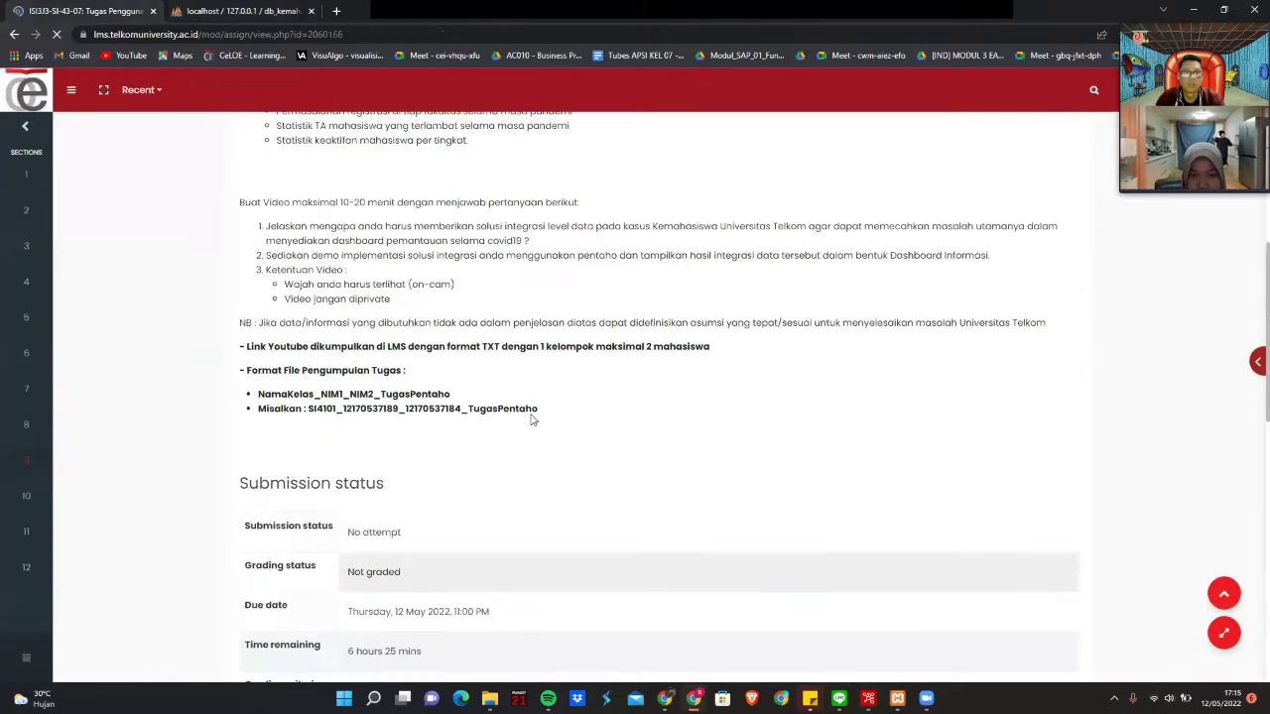
pyautogui.scroll(2, 407, 380)
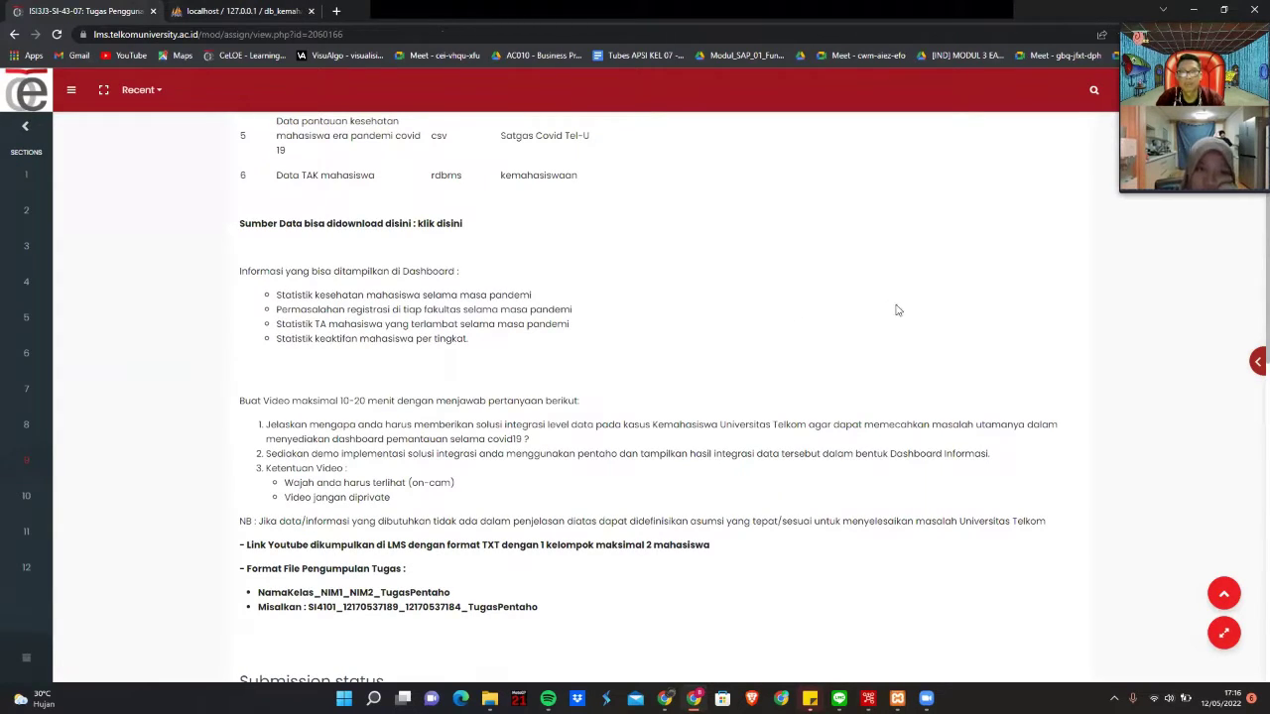
# Switch back to Spoon and review the source file of the Tunggakan BPP Excel input, listing the available input step types
pyautogui.hotkey('alt', 'Tab')
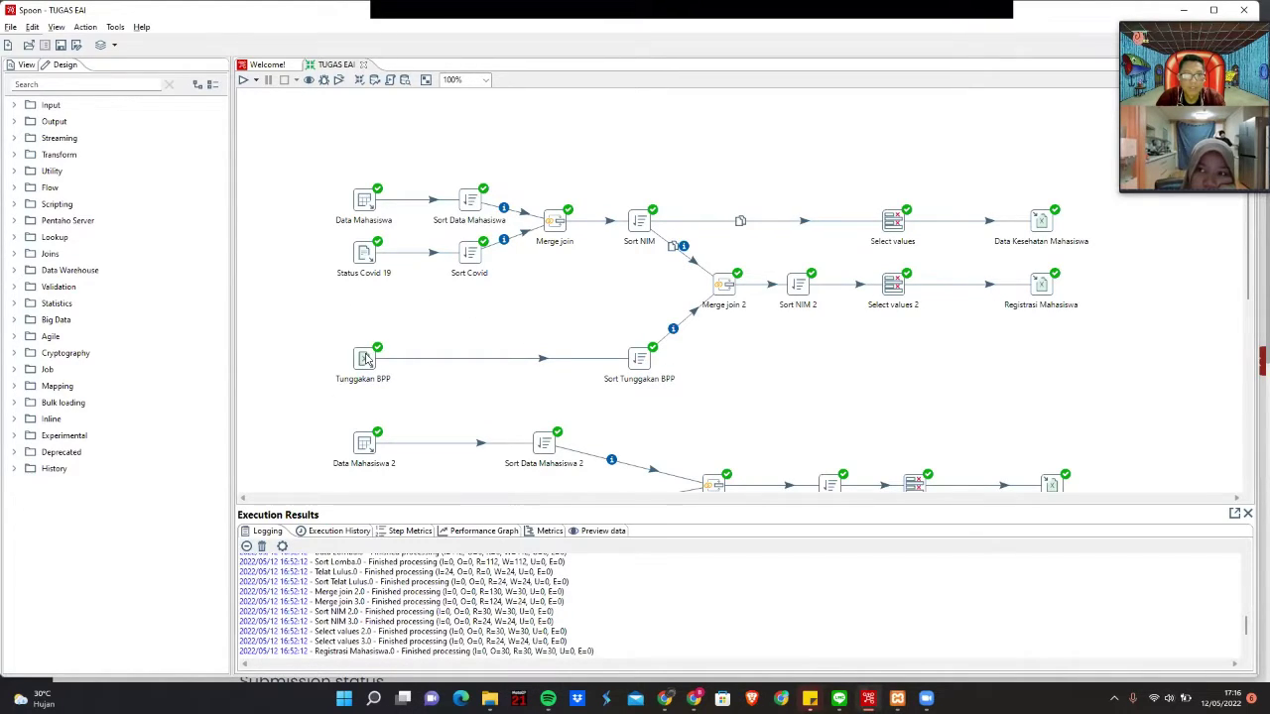
pyautogui.moveTo(366, 359)
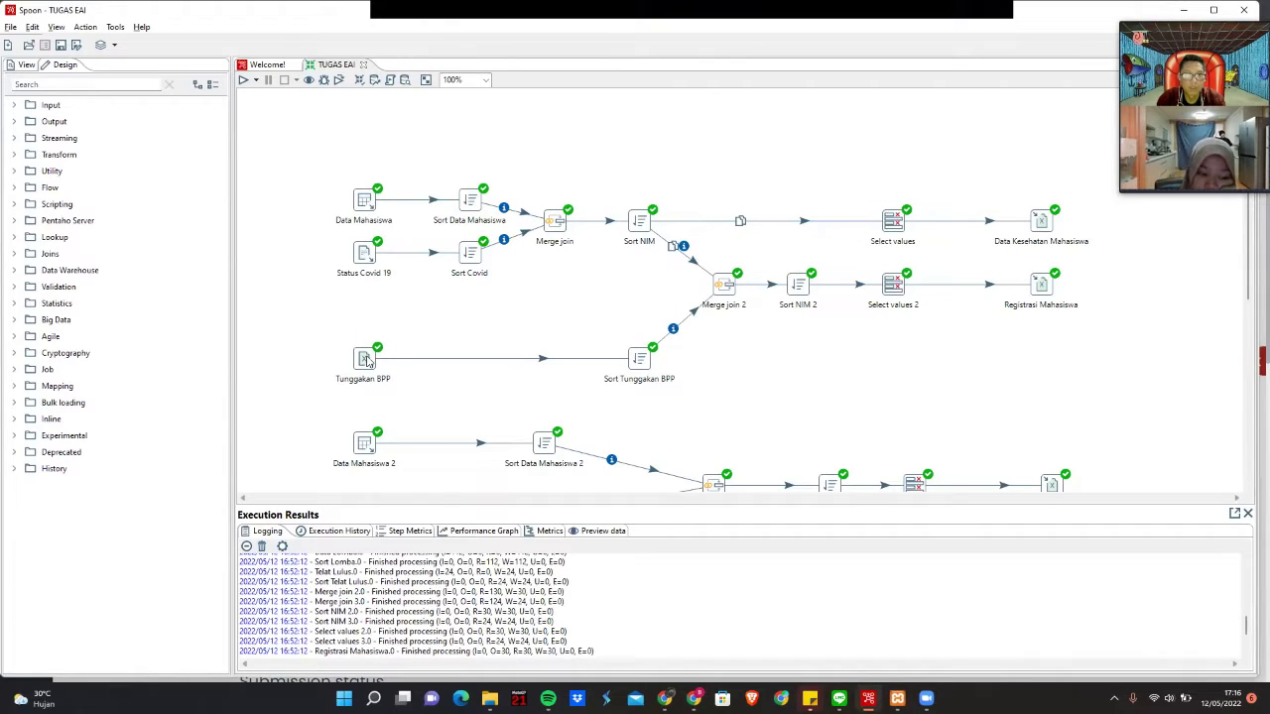
pyautogui.doubleClick(366, 359)
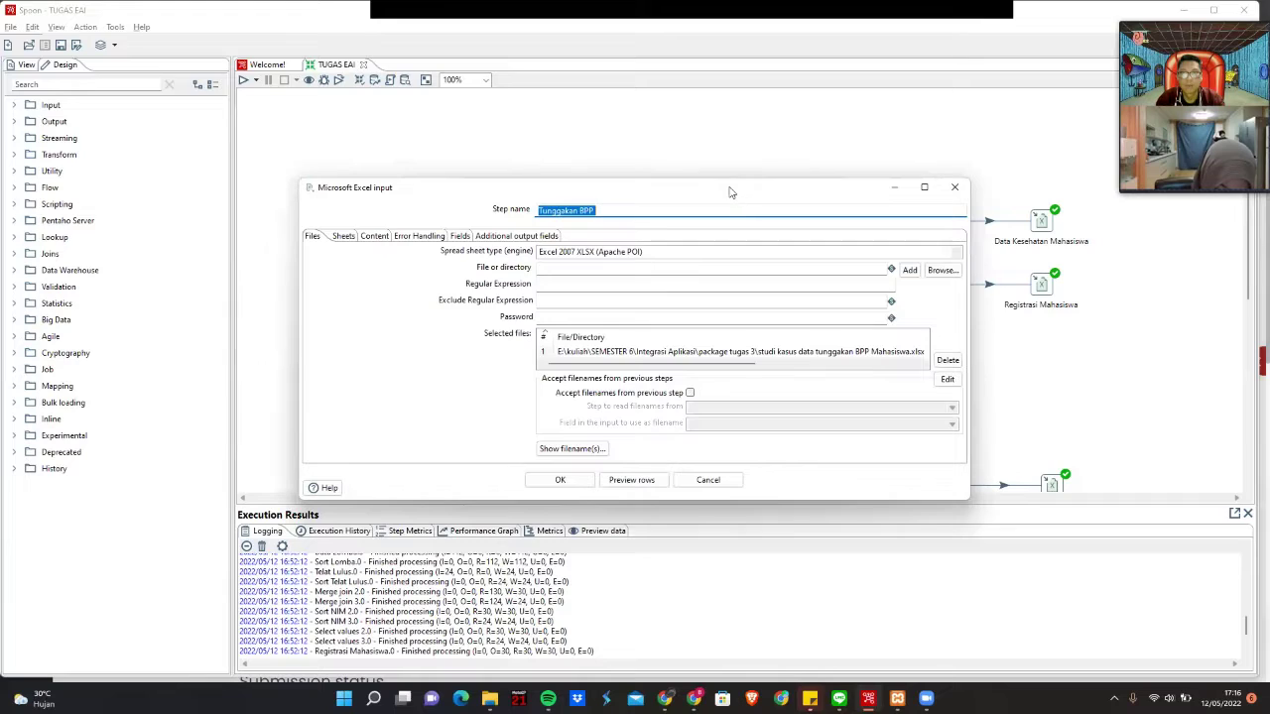
pyautogui.moveTo(729, 191); pyautogui.dragTo(668, 138)
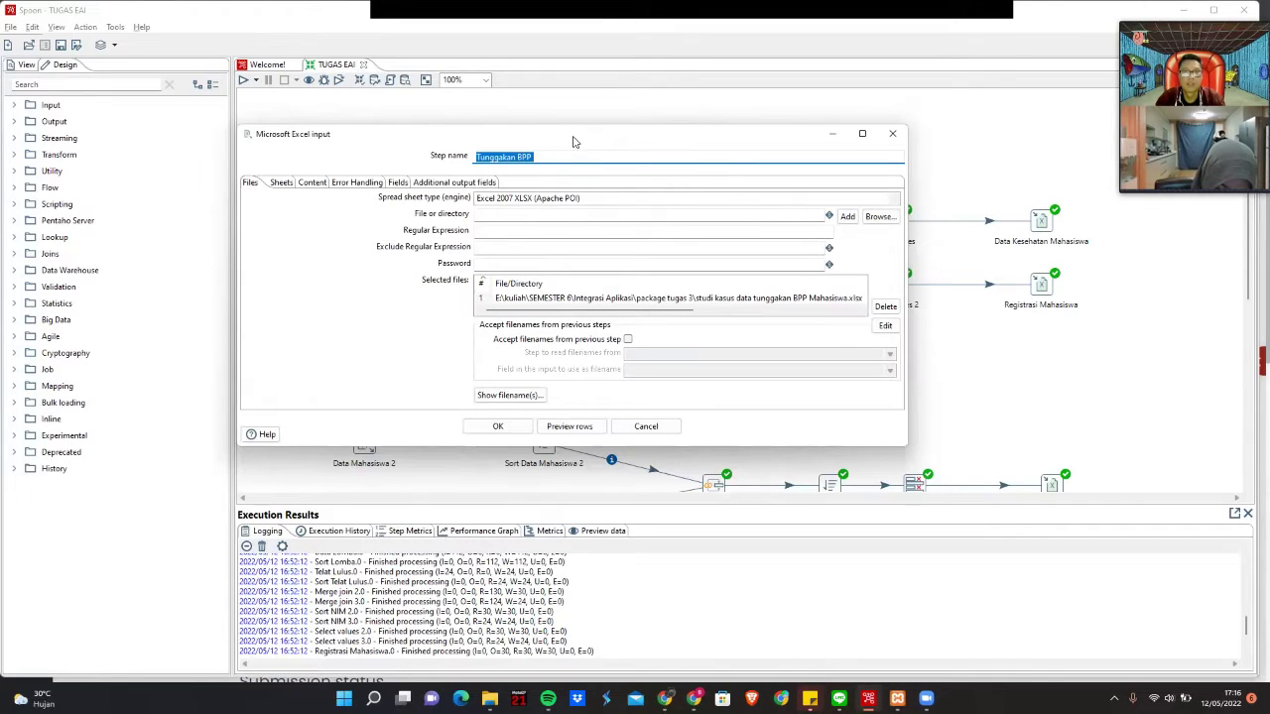
pyautogui.moveTo(571, 142); pyautogui.dragTo(578, 128)
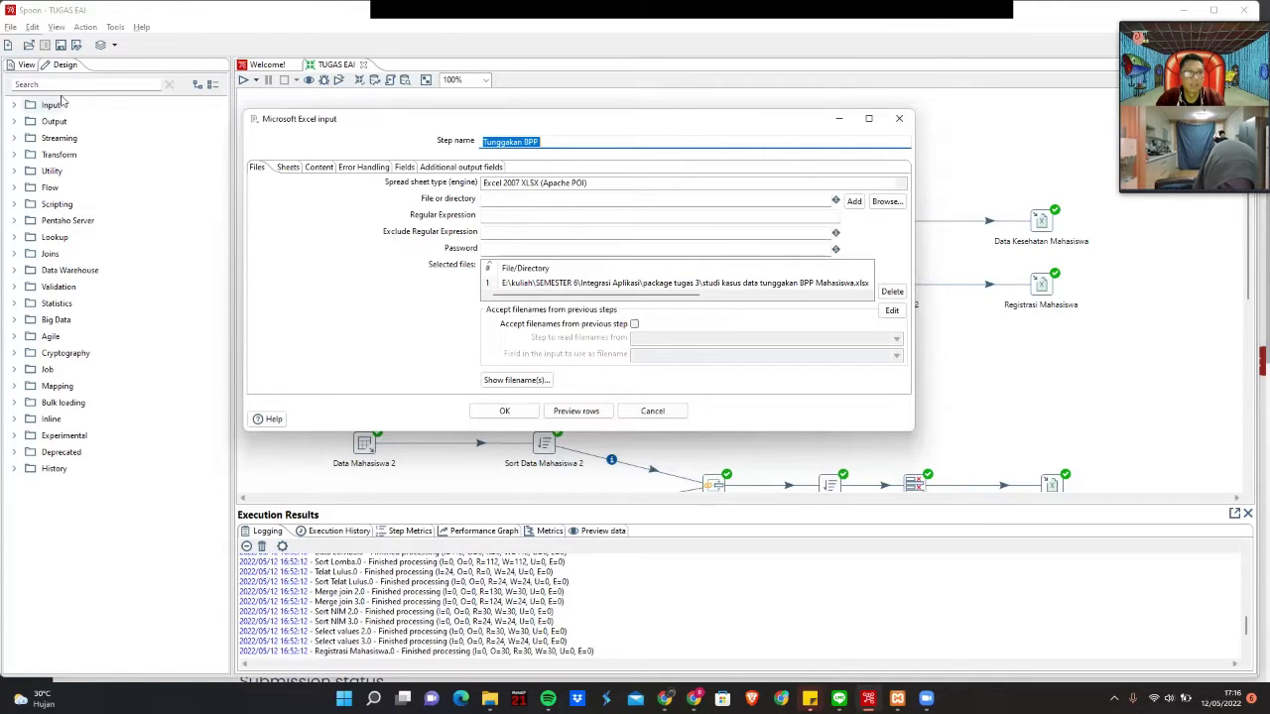
pyautogui.click(14, 105)
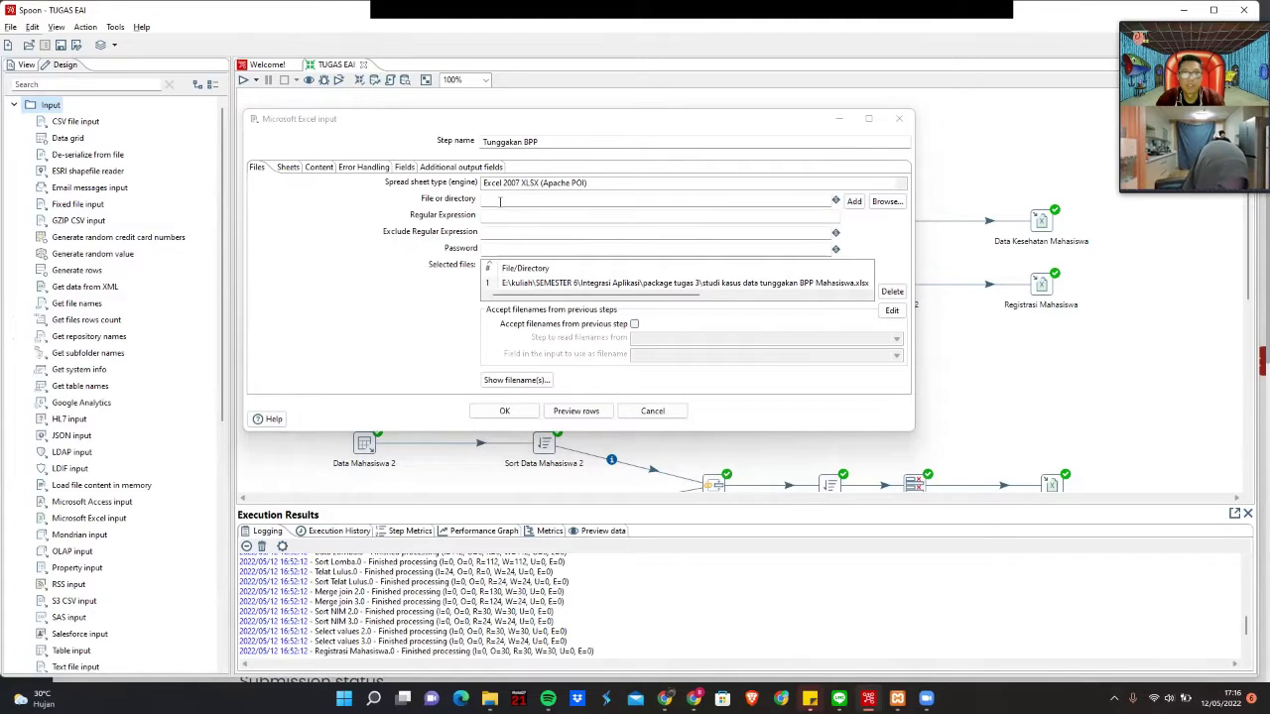
# Browse to the package tugas 3 folder and locate the tunggakan BPP Mahasiswa source workbook
pyautogui.click(886, 203)
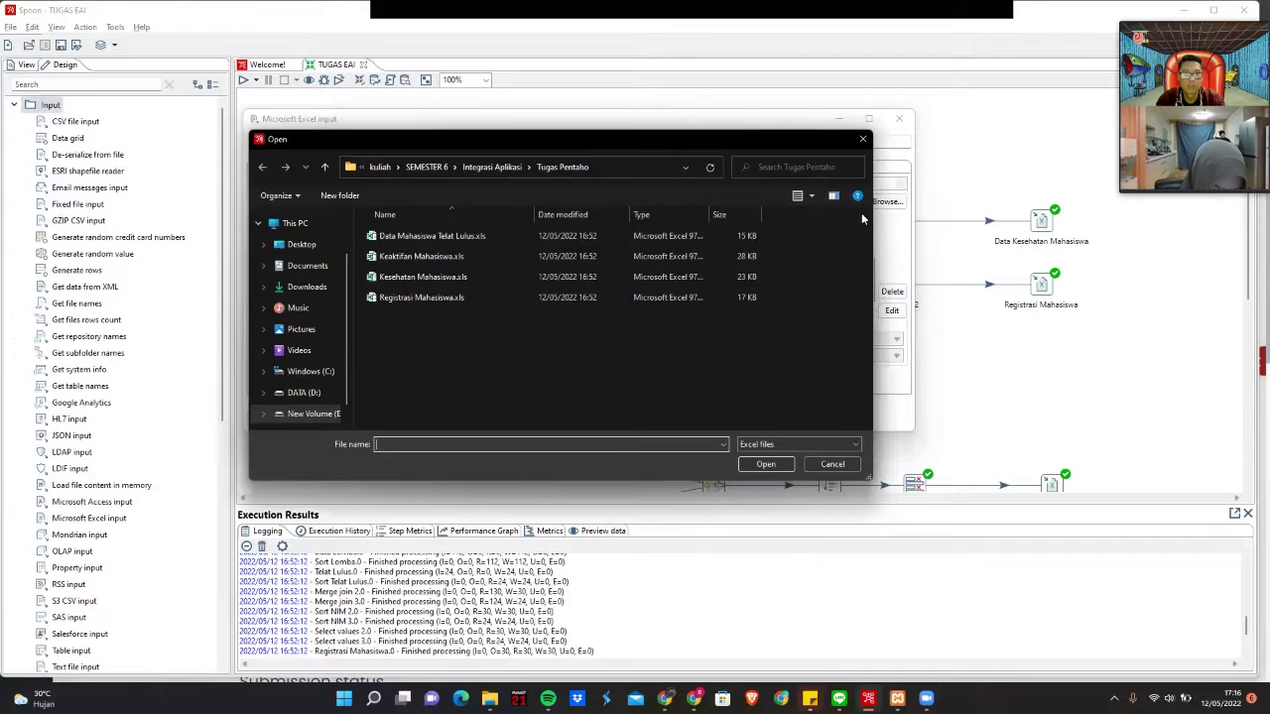
pyautogui.click(506, 167)
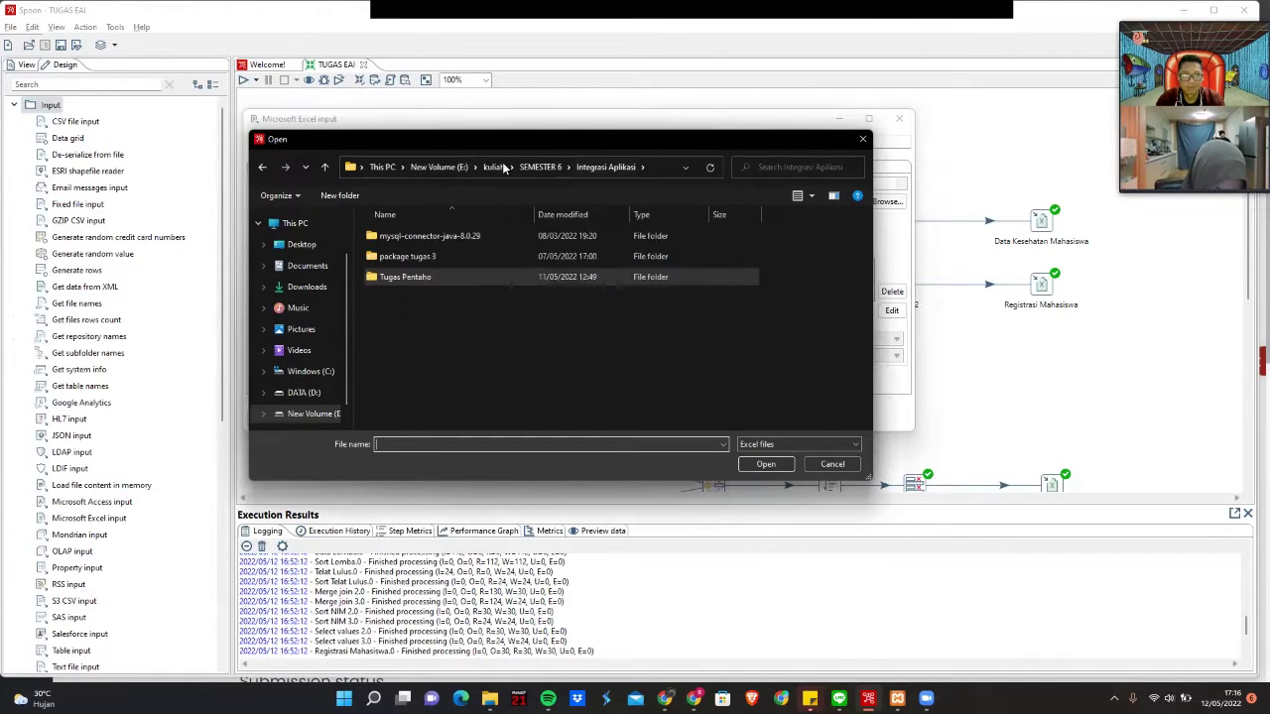
pyautogui.click(410, 280)
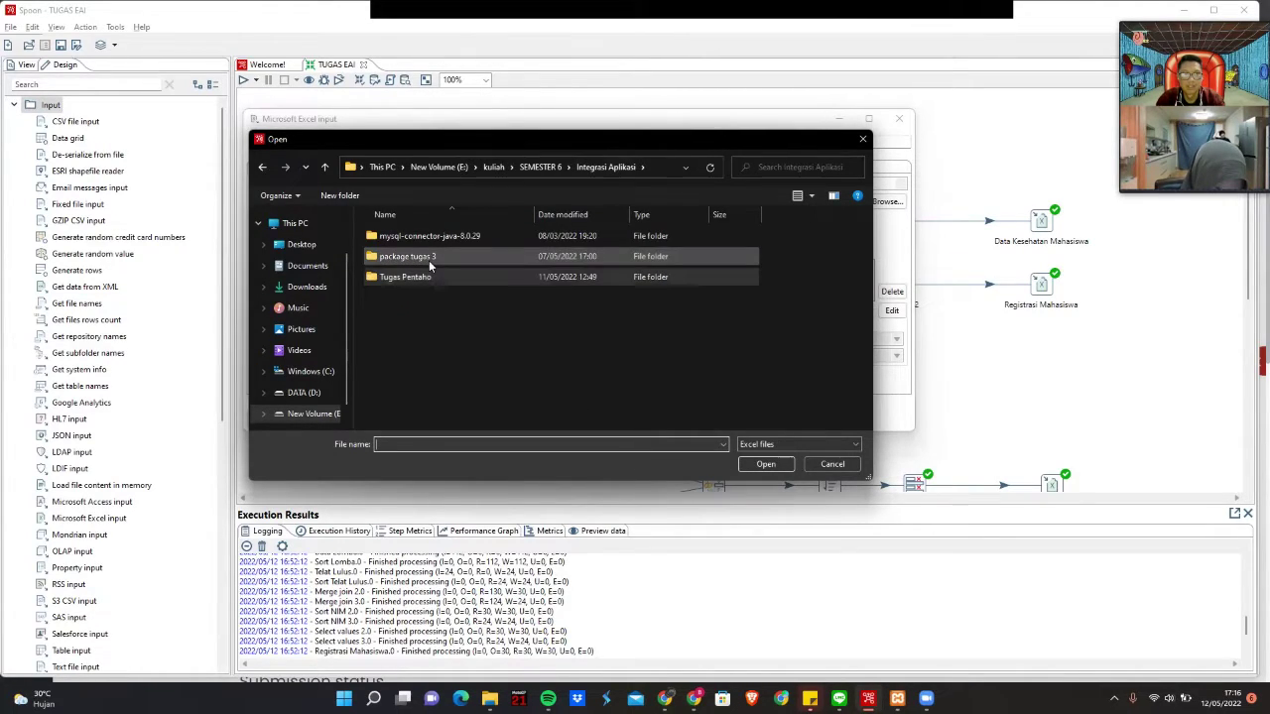
pyautogui.doubleClick(429, 260)
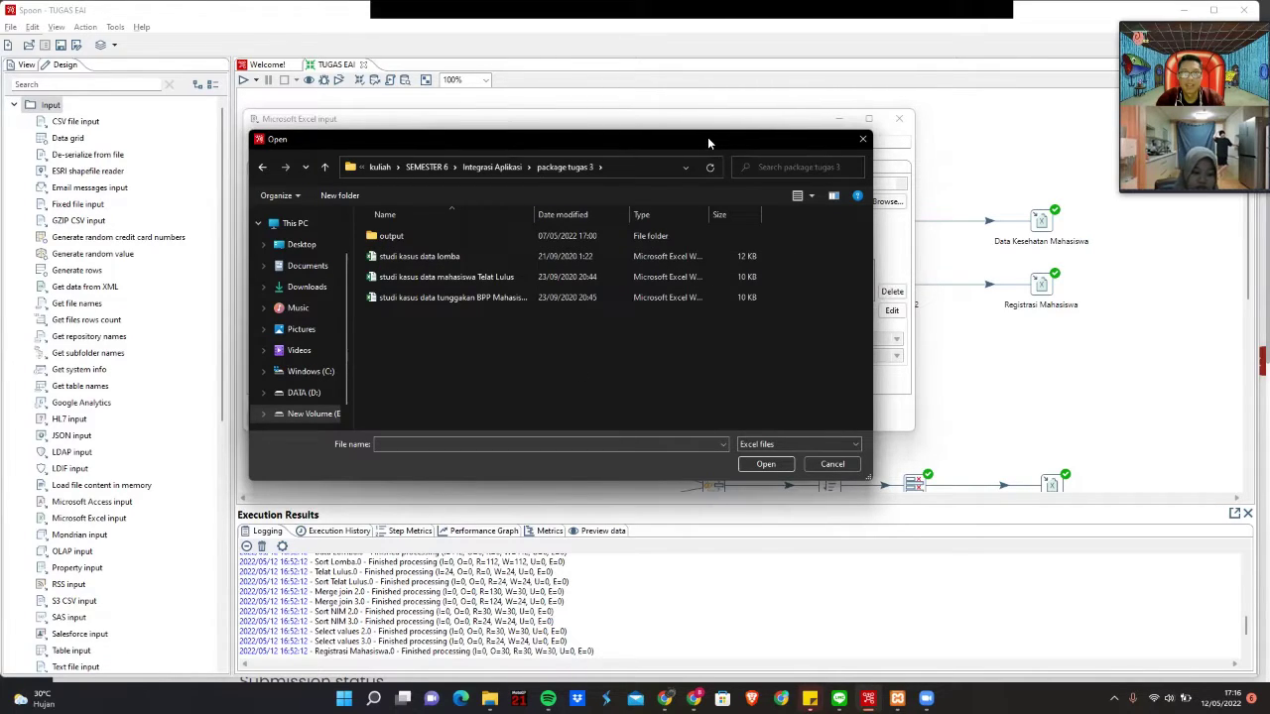
pyautogui.moveTo(708, 137); pyautogui.dragTo(755, 271)
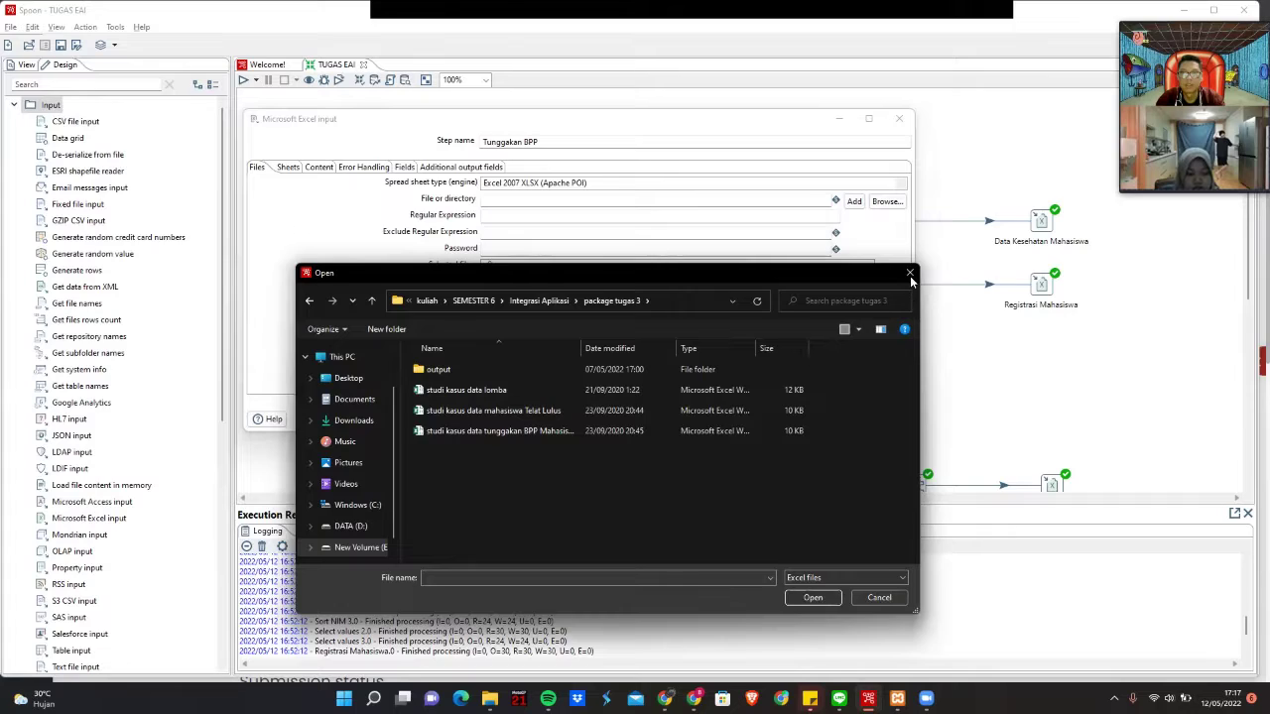
pyautogui.doubleClick(556, 430)
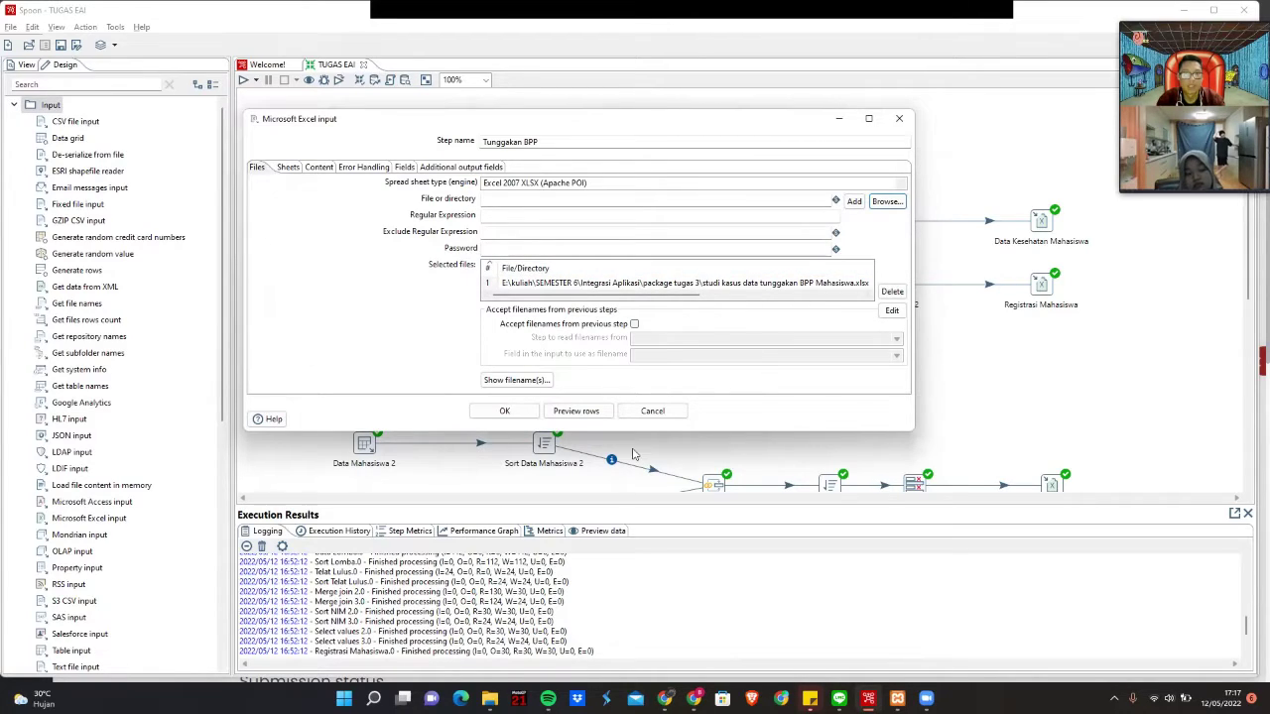
# Preview the rows read by the Tunggakan BPP input, then close the preview and the step's settings
pyautogui.click(599, 415)
pyautogui.click(614, 307)
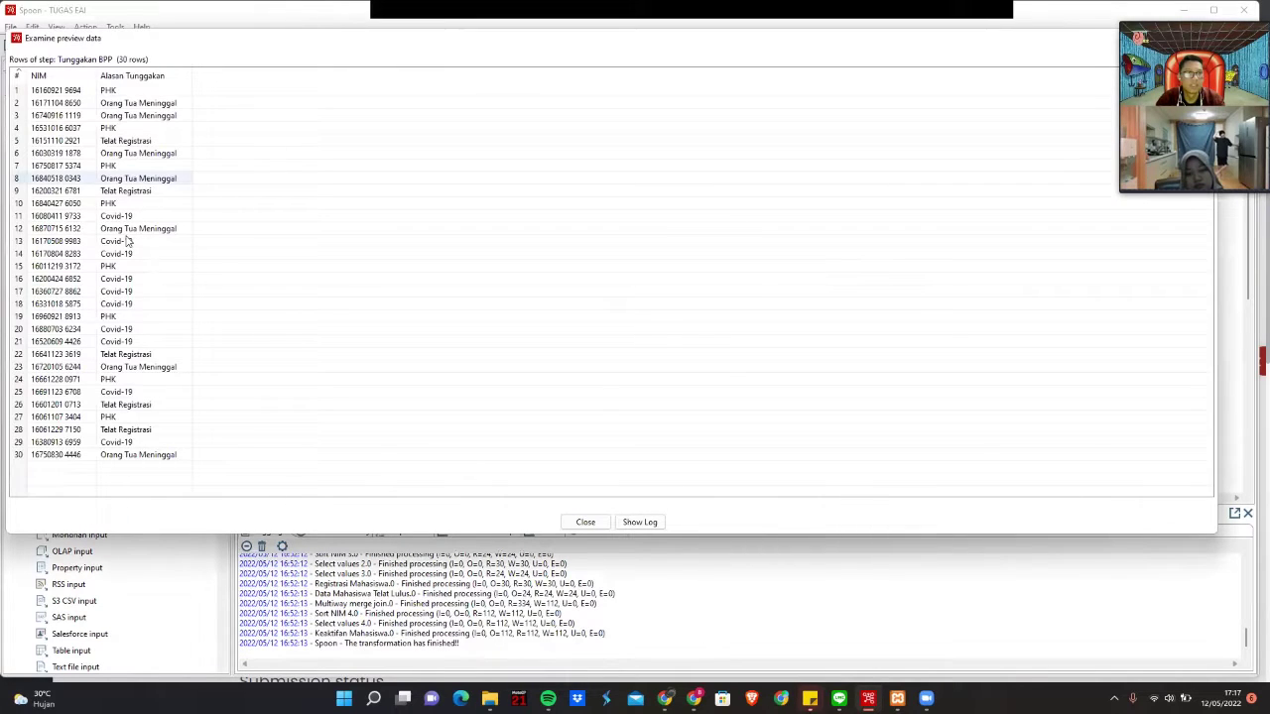
pyautogui.doubleClick(711, 43)
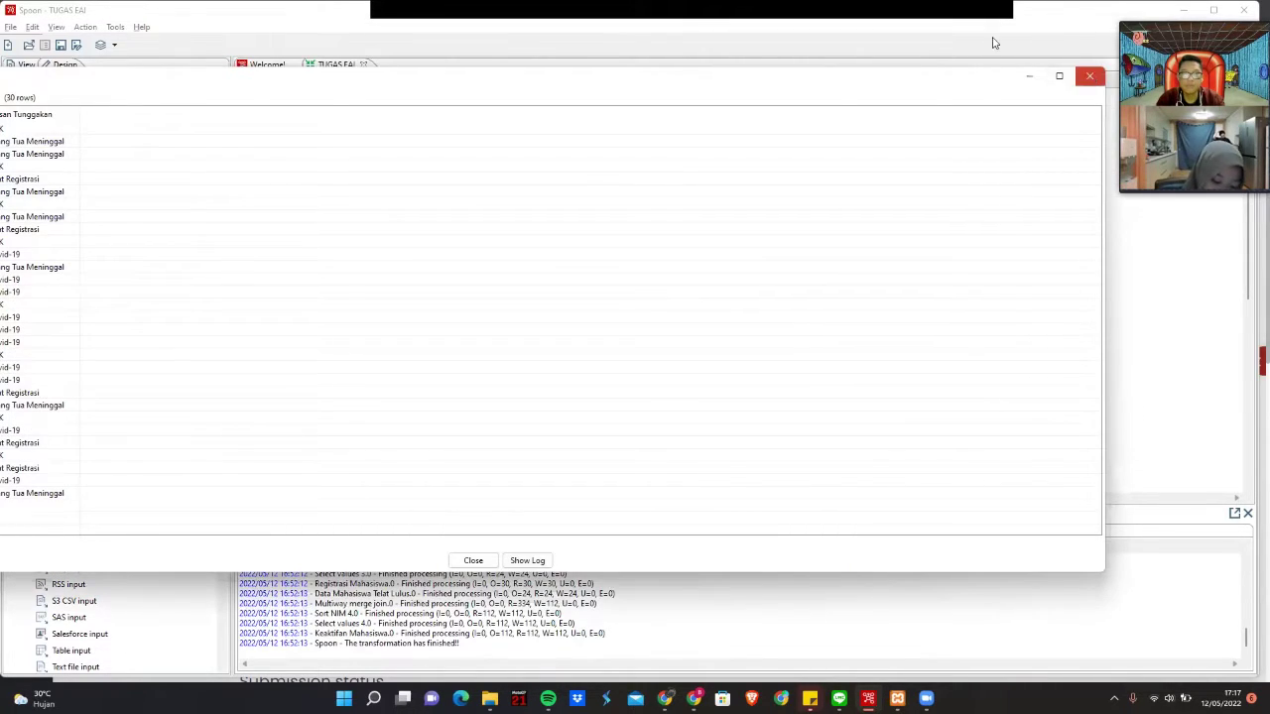
pyautogui.press('Escape')
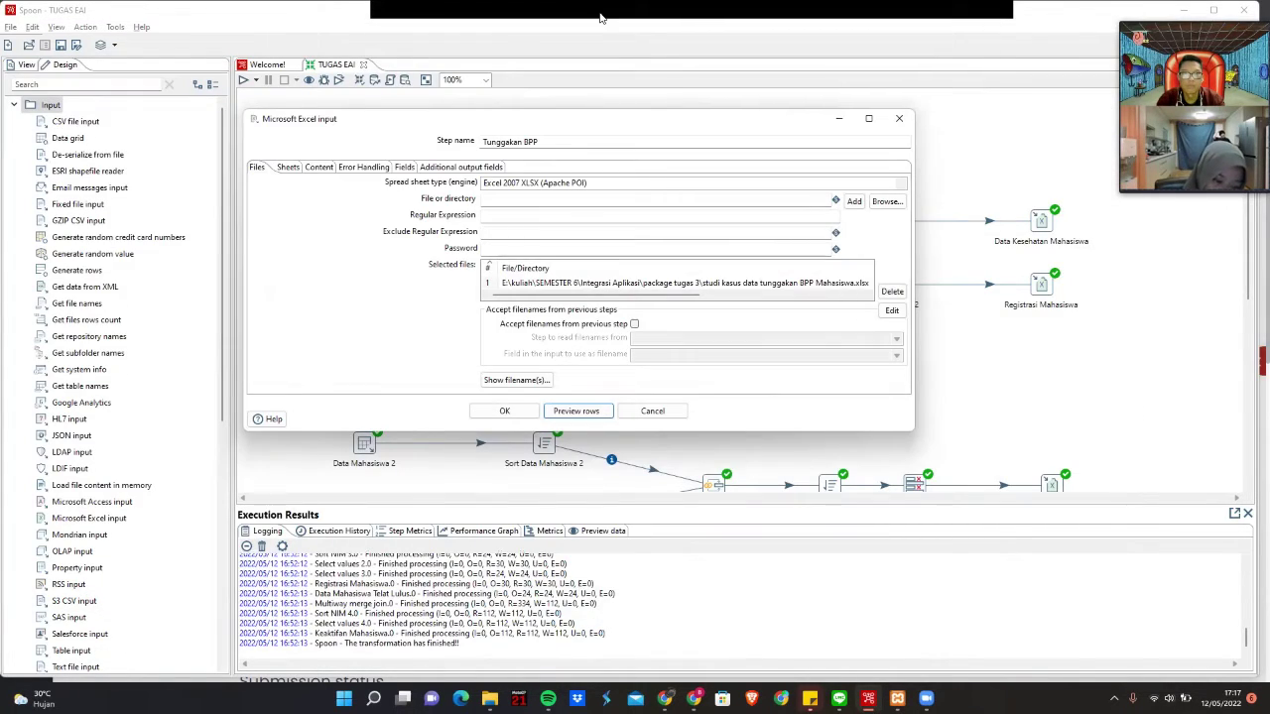
pyautogui.click(898, 119)
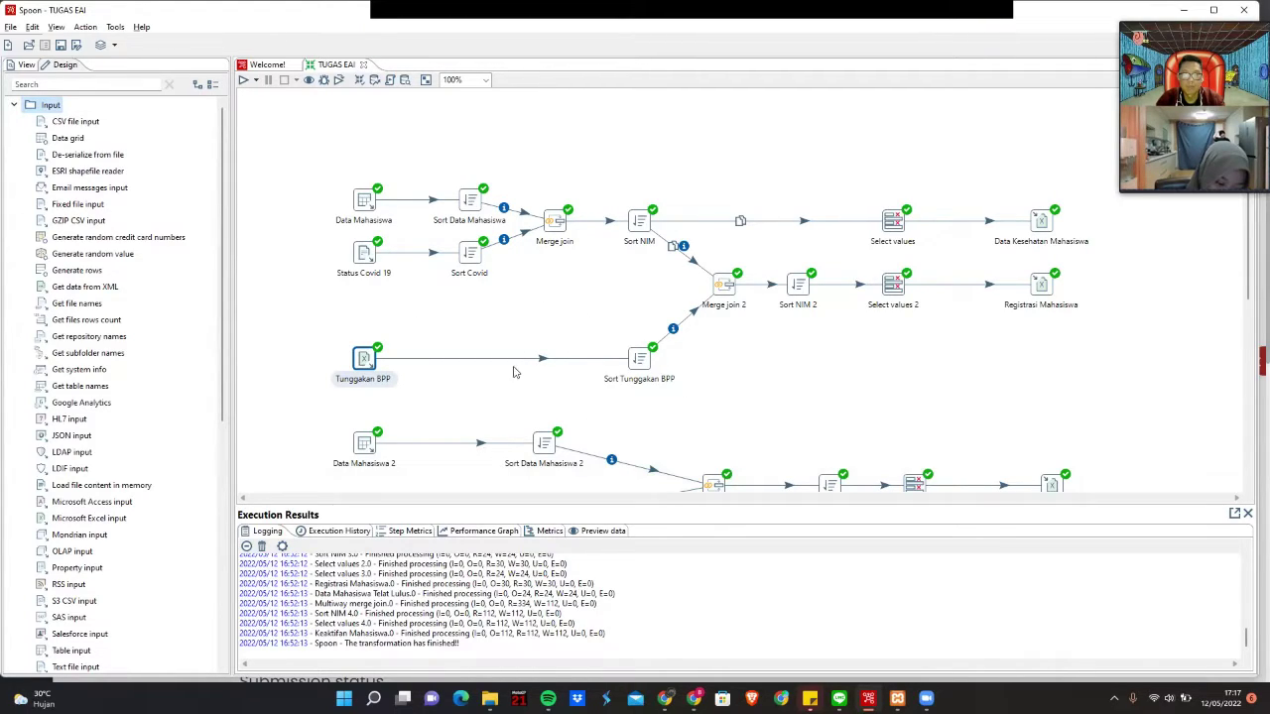
# Review the sort field of the Sort Tunggakan BPP step, check its field retrieval options without adding any, and close its settings
pyautogui.doubleClick(643, 364)
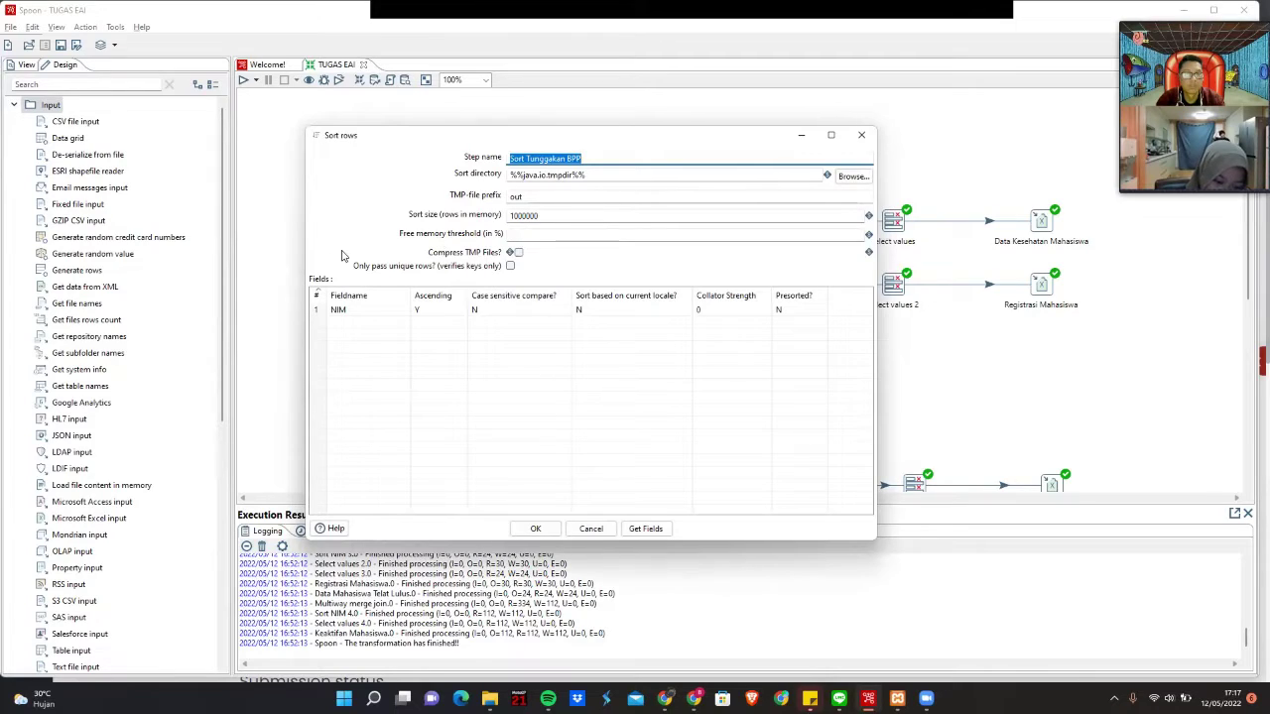
pyautogui.click(645, 528)
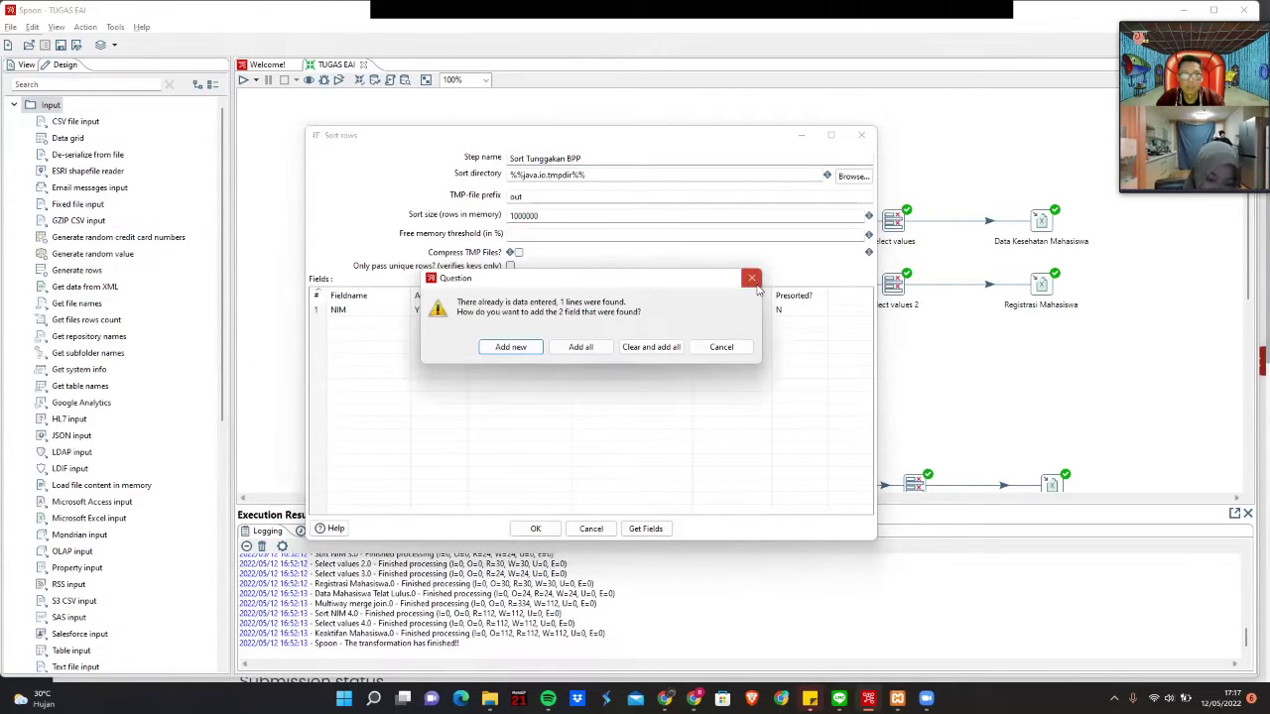
pyautogui.click(751, 277)
pyautogui.click(555, 528)
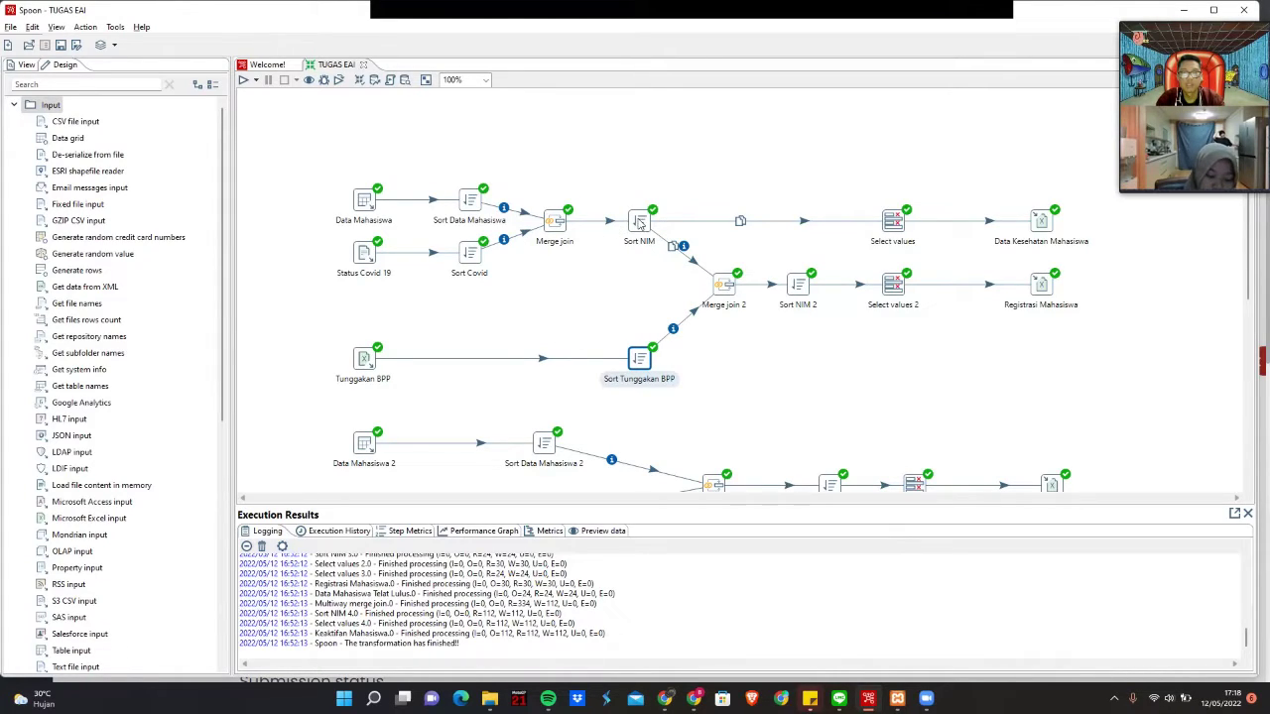
# Review the two input steps, join type and key fields of Merge join 2 and close its settings
pyautogui.moveTo(651, 242)
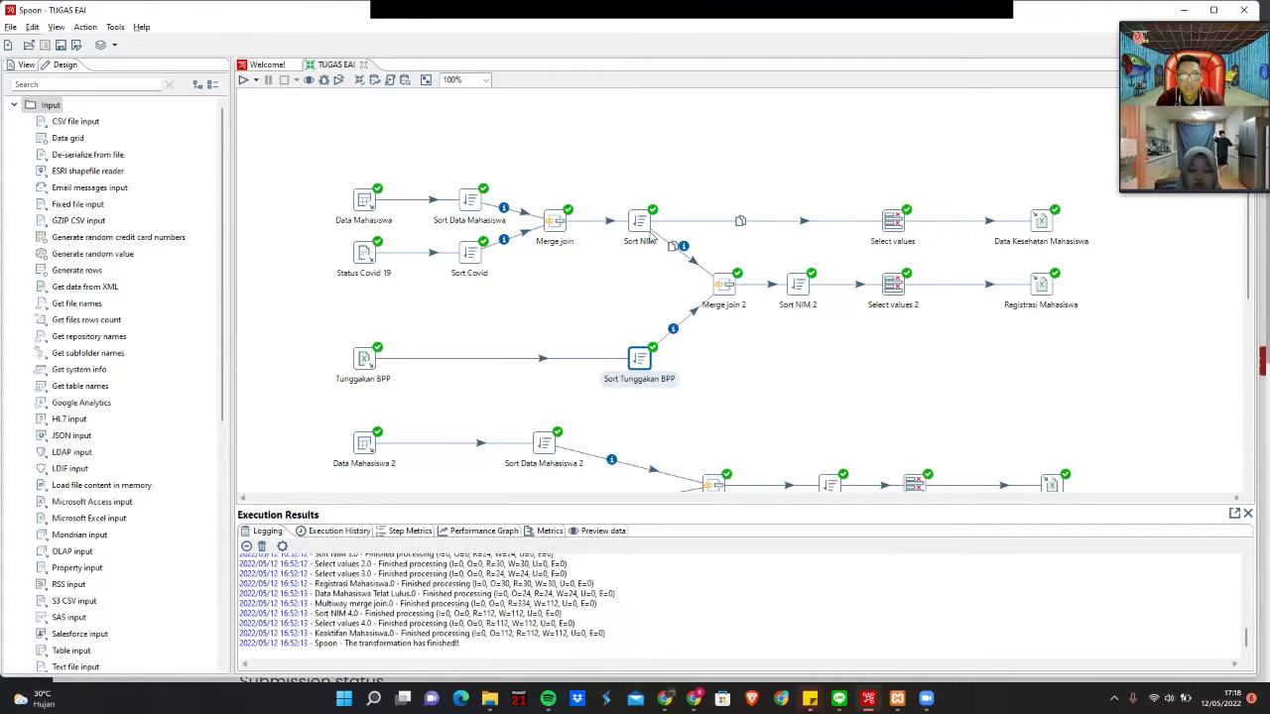
pyautogui.doubleClick(730, 286)
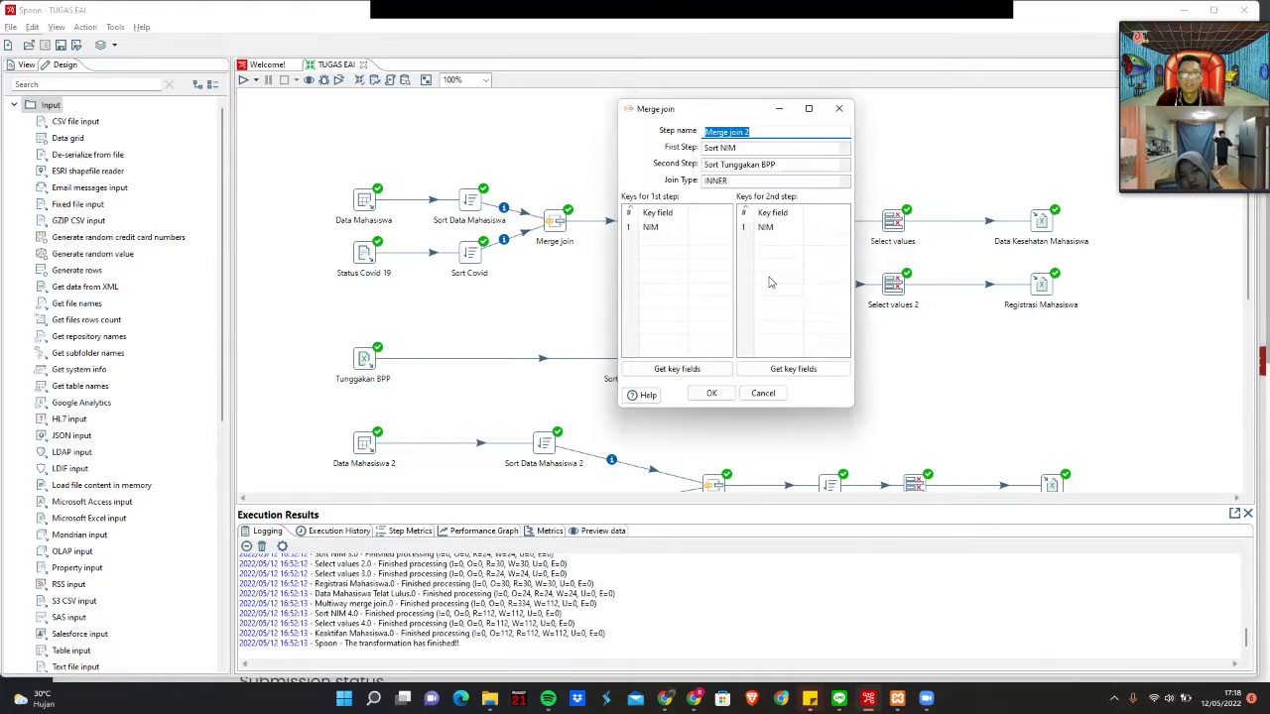
pyautogui.moveTo(736, 110); pyautogui.dragTo(529, 110)
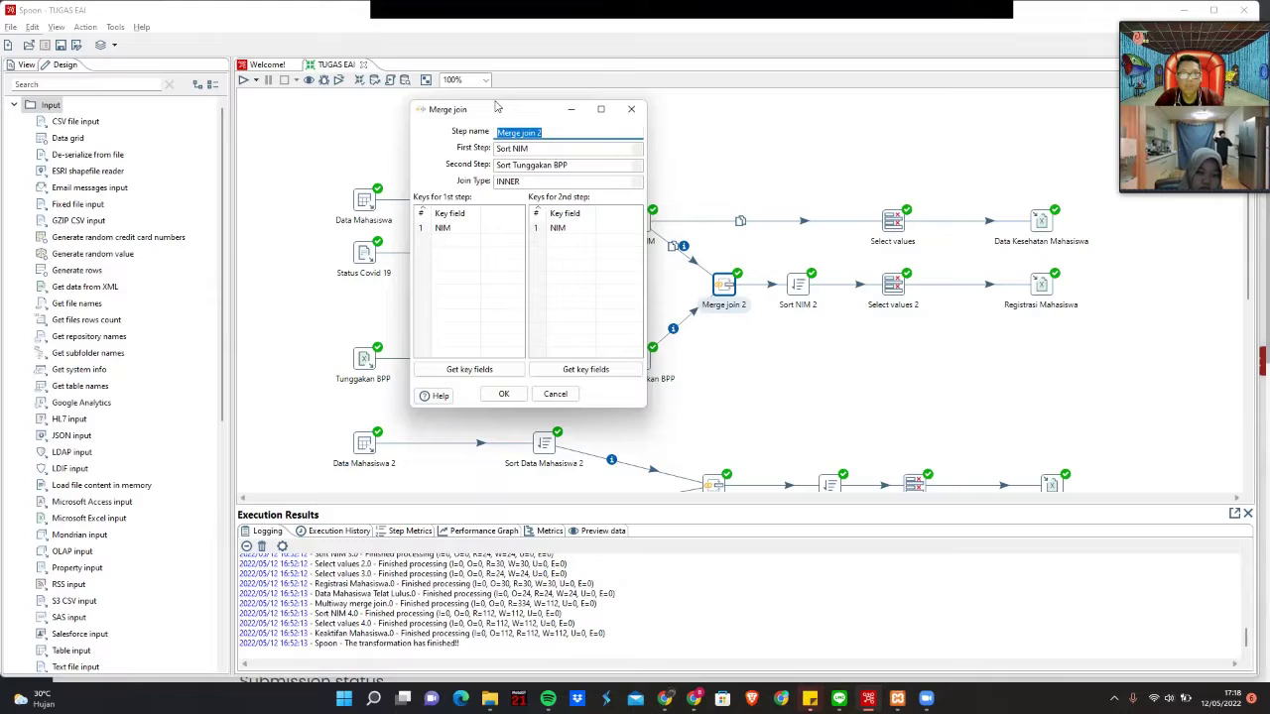
pyautogui.moveTo(496, 106); pyautogui.dragTo(388, 93)
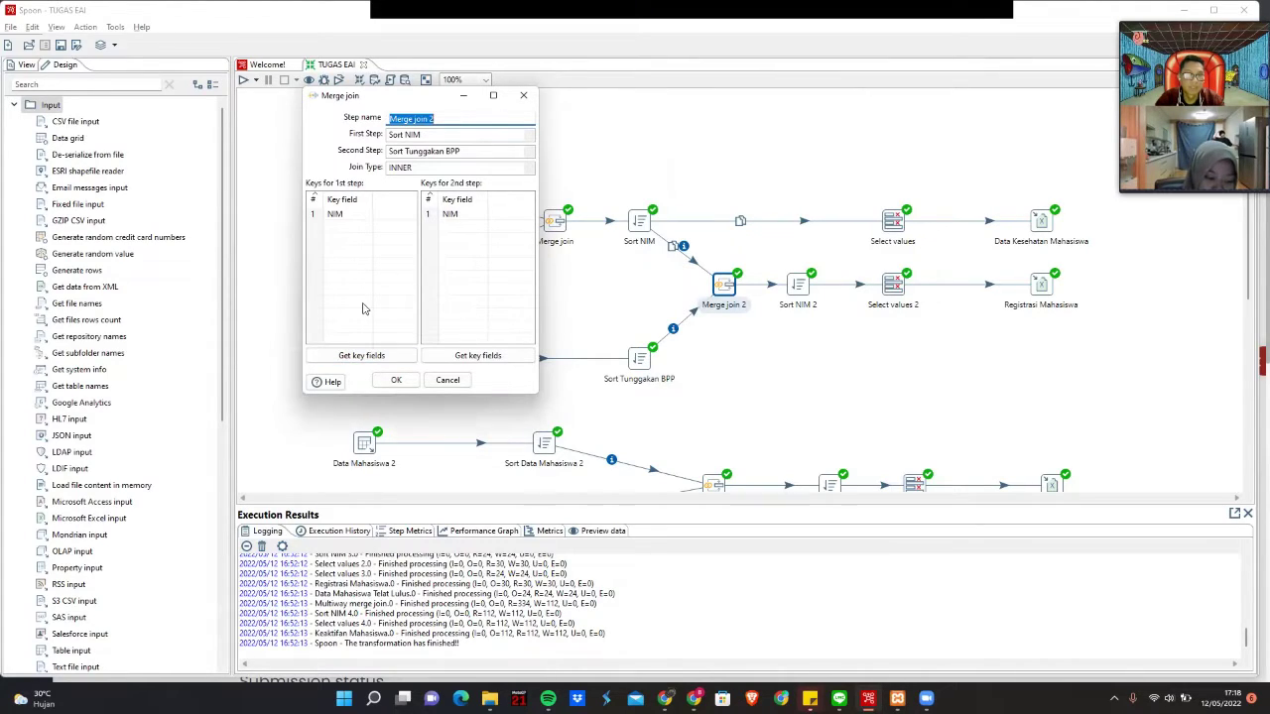
pyautogui.click(396, 380)
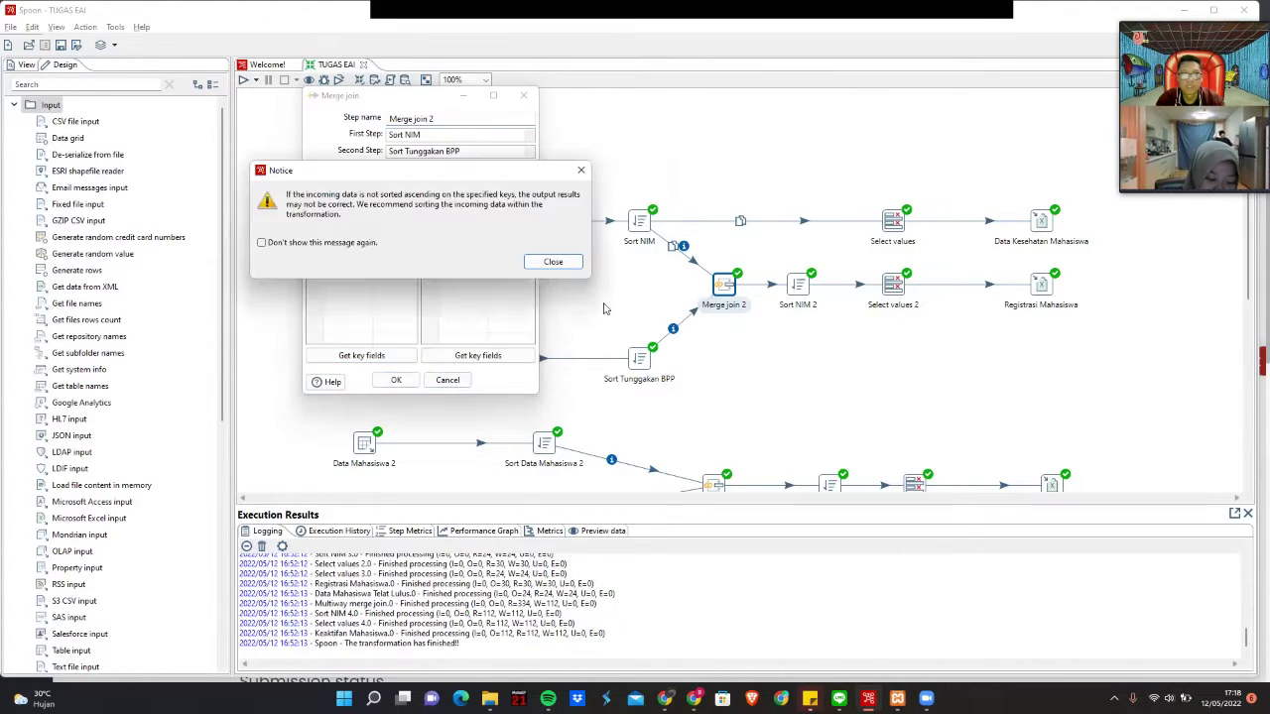
pyautogui.click(552, 261)
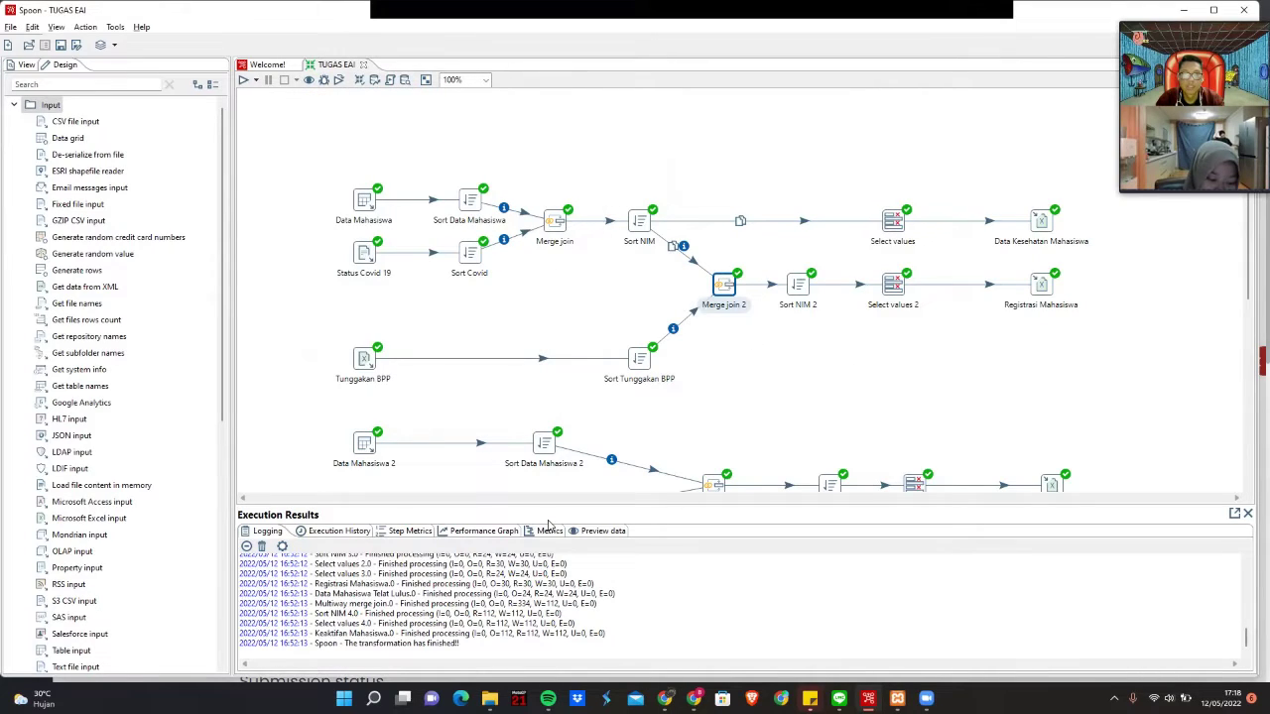
# Review the sort field of the Sort NIM 2 step and the fields chosen in Select values 2
pyautogui.doubleClick(799, 286)
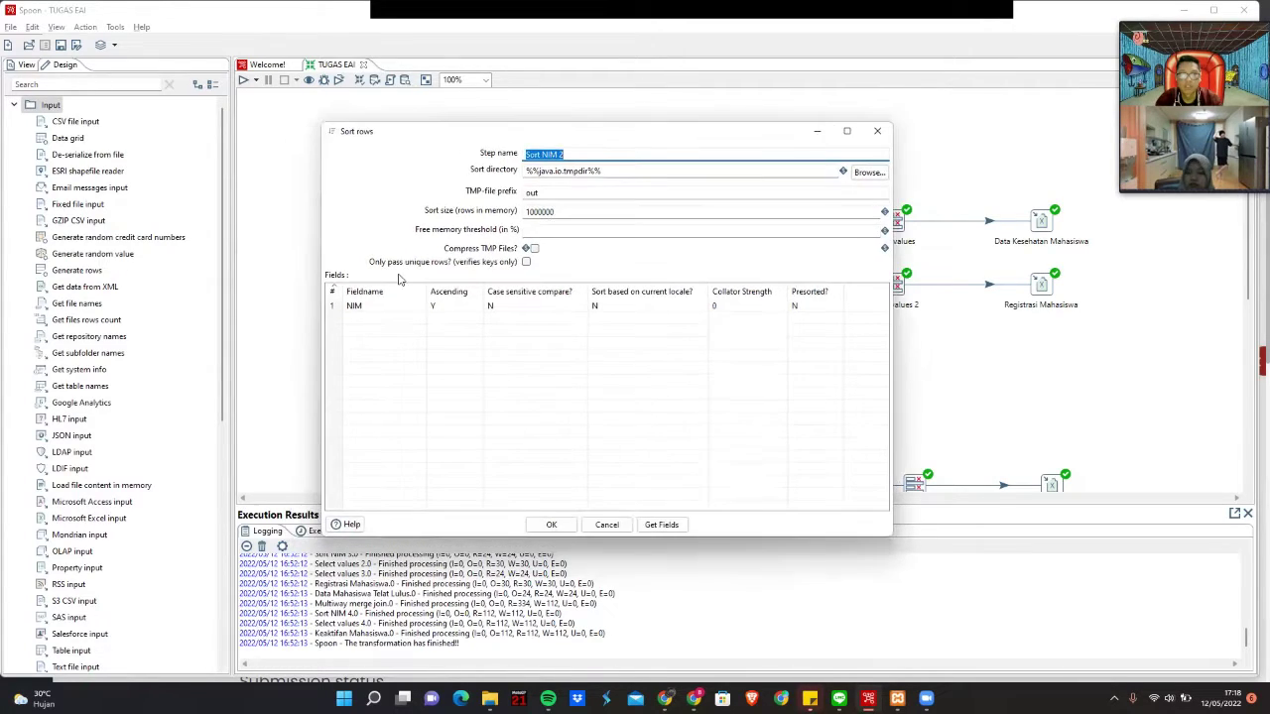
pyautogui.click(877, 130)
pyautogui.doubleClick(894, 287)
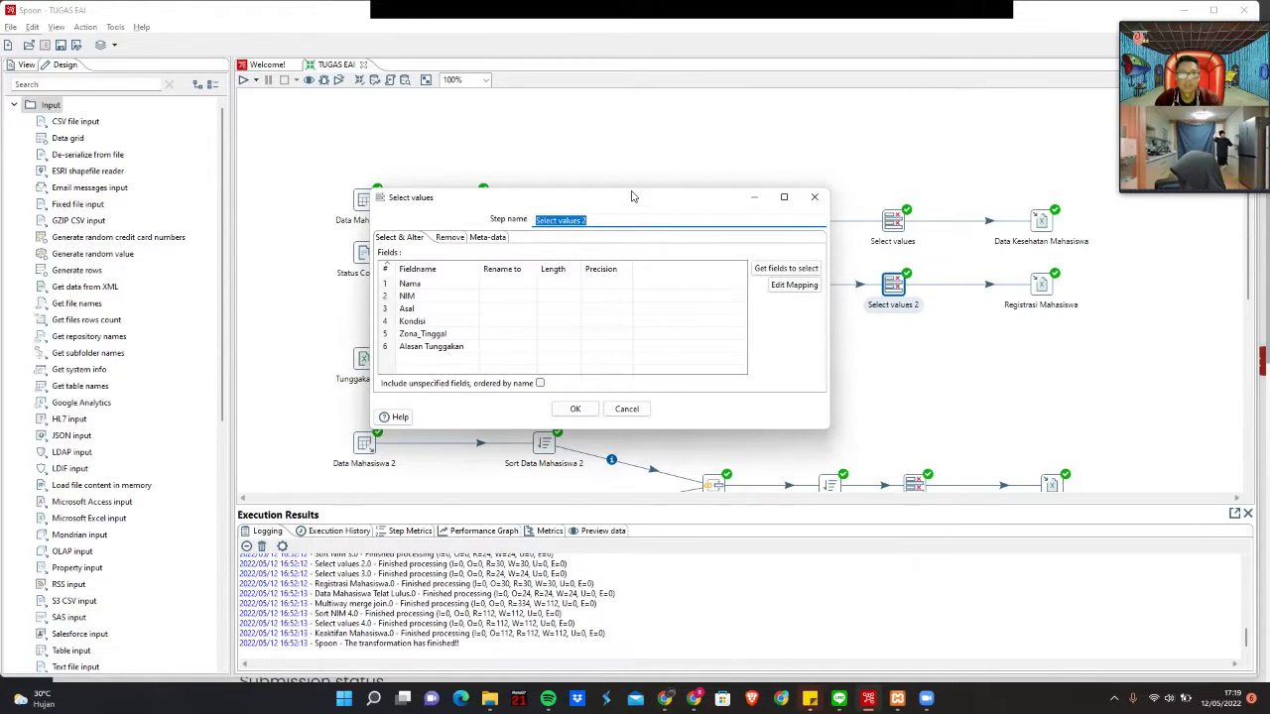
# Review the list of fields kept by Select values 2 and close its settings
pyautogui.moveTo(630, 195); pyautogui.dragTo(621, 143)
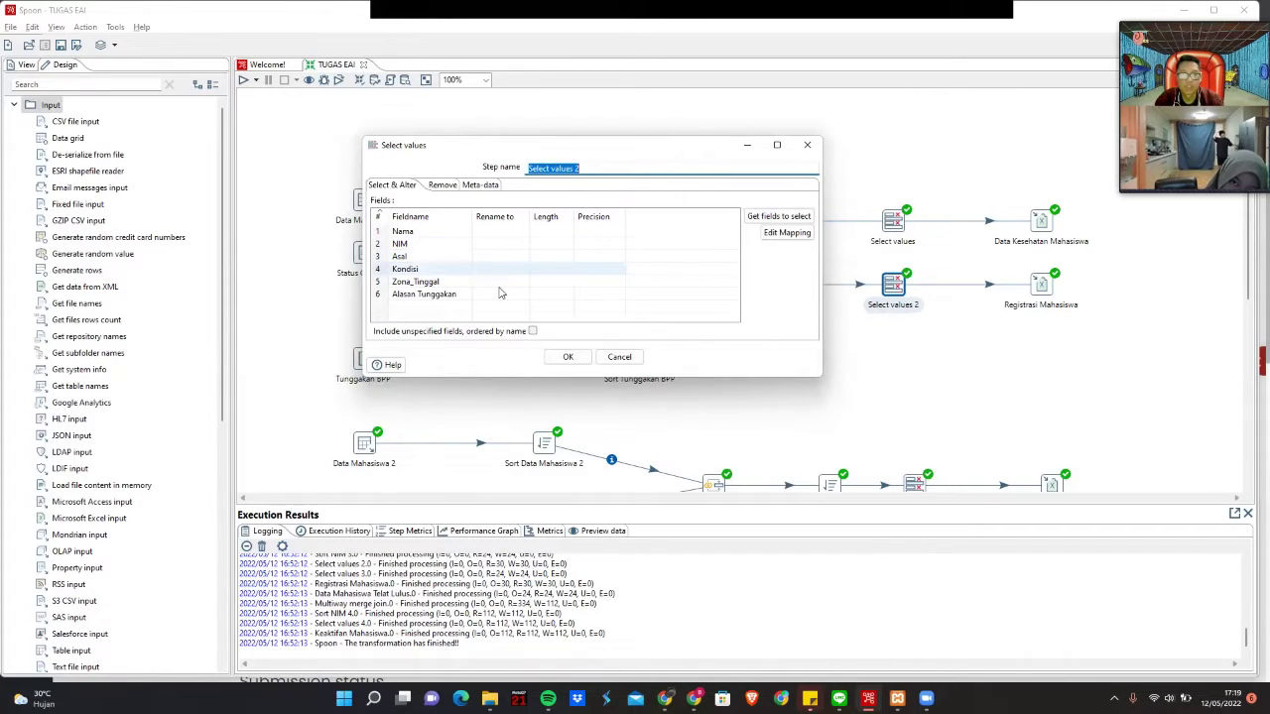
pyautogui.click(807, 148)
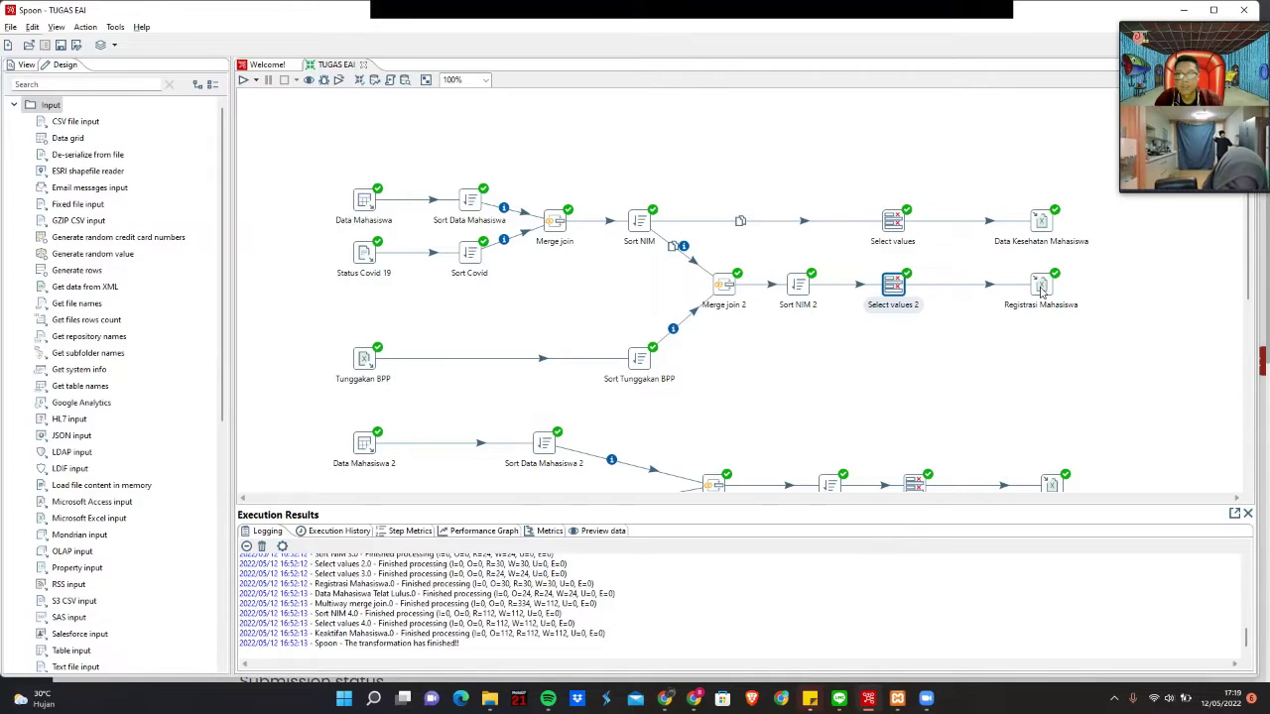
# Open the settings of the Registrasi Mahasiswa Excel output and expand the Output category of the step library in place of Input
pyautogui.moveTo(1046, 294)
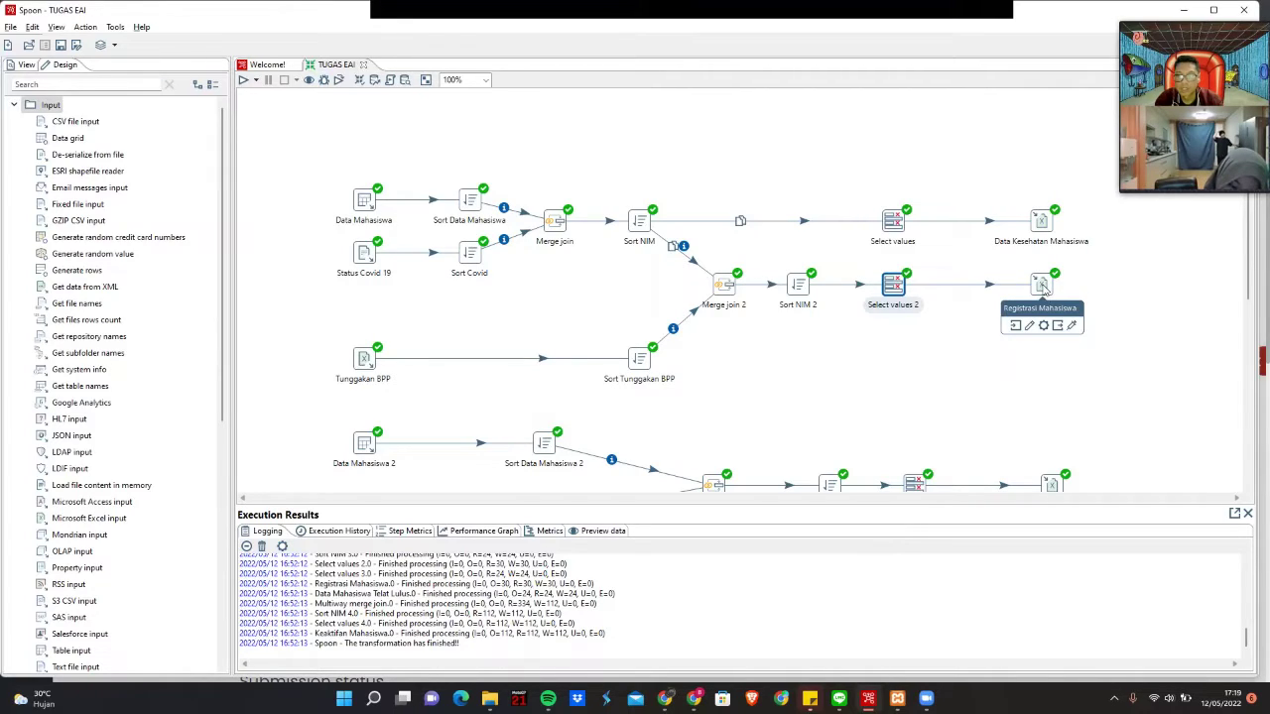
pyautogui.doubleClick(1042, 286)
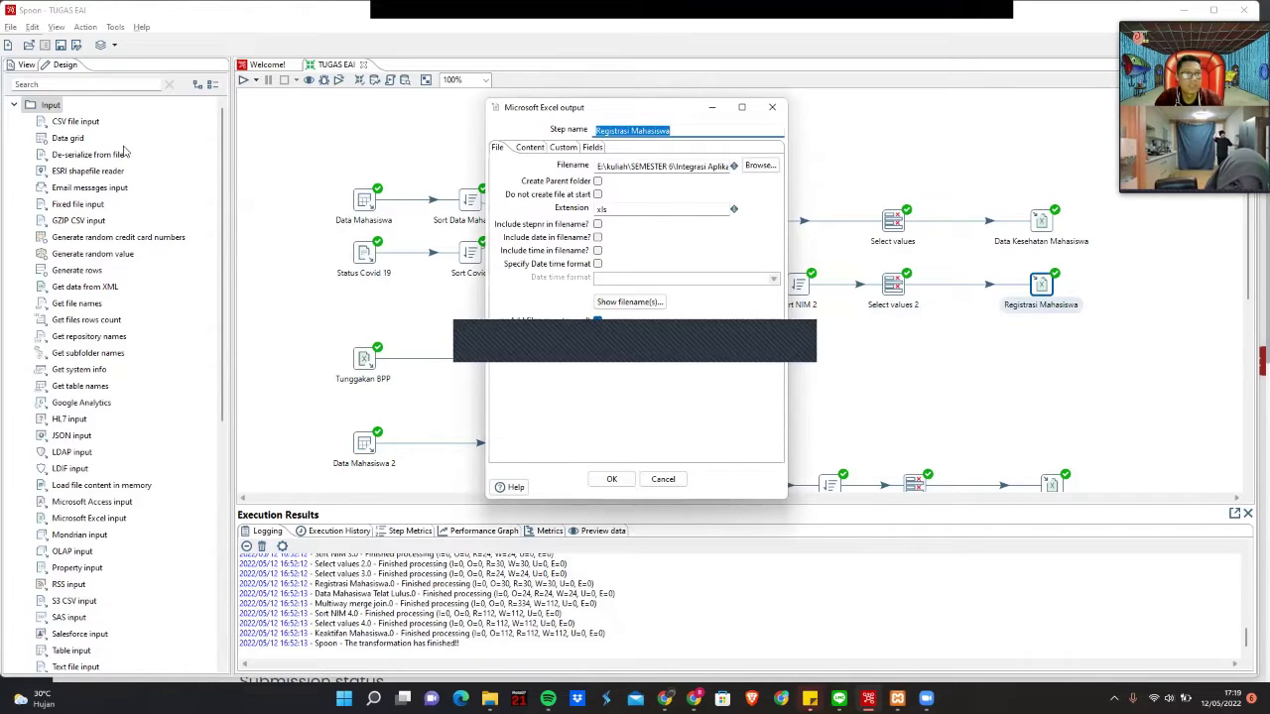
pyautogui.click(14, 104)
pyautogui.click(14, 121)
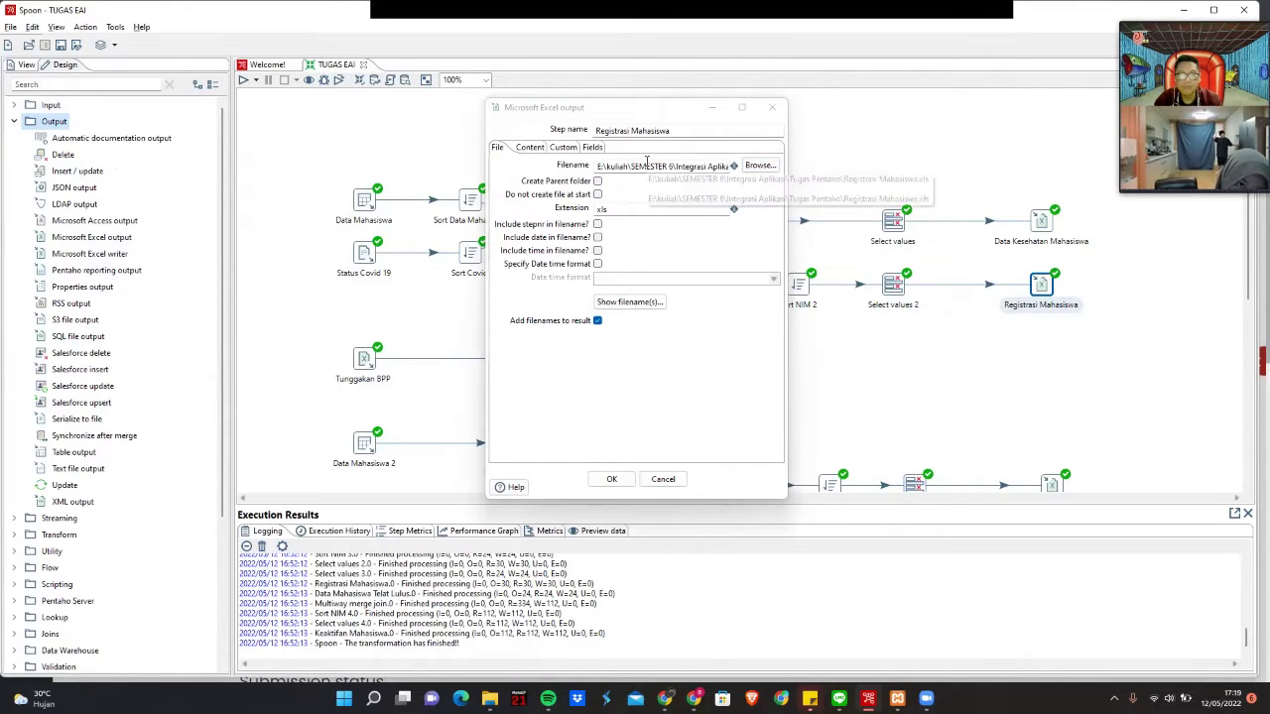
# Browse the folder where the Registrasi Mahasiswa output file is saved, cancel without choosing another file, and confirm the step's settings
pyautogui.click(769, 167)
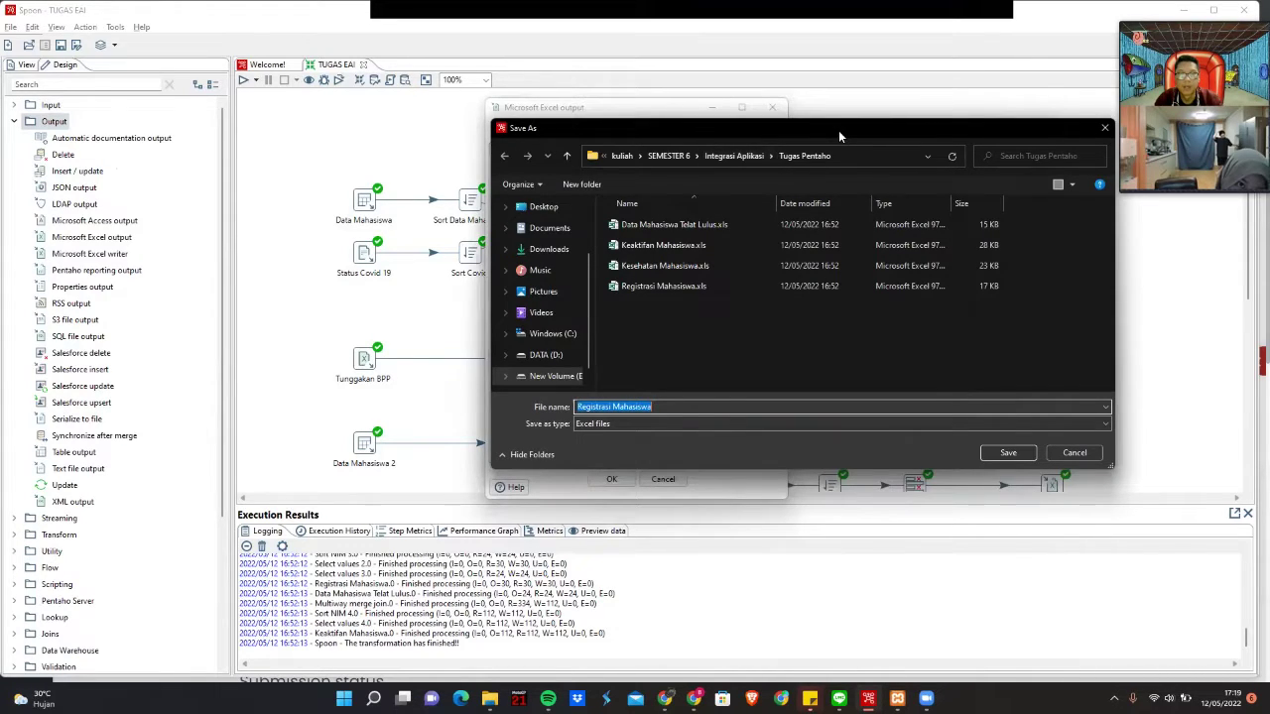
pyautogui.moveTo(838, 130); pyautogui.dragTo(711, 144)
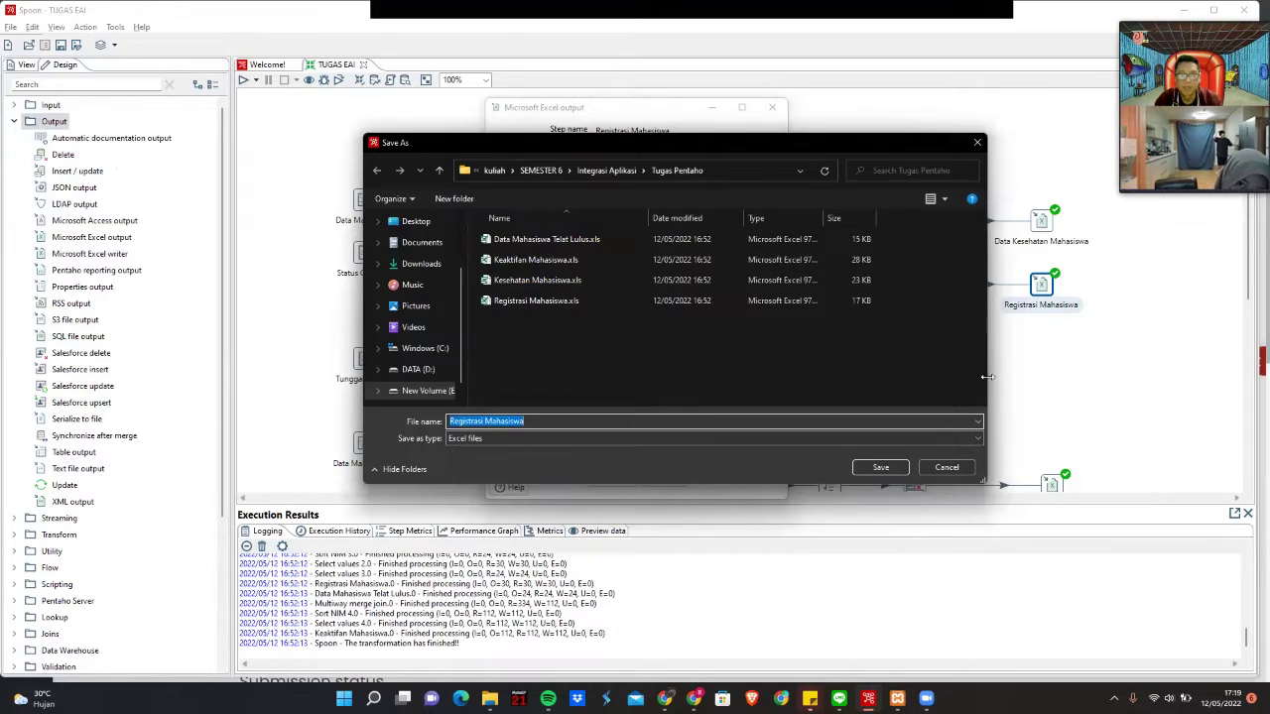
pyautogui.click(948, 469)
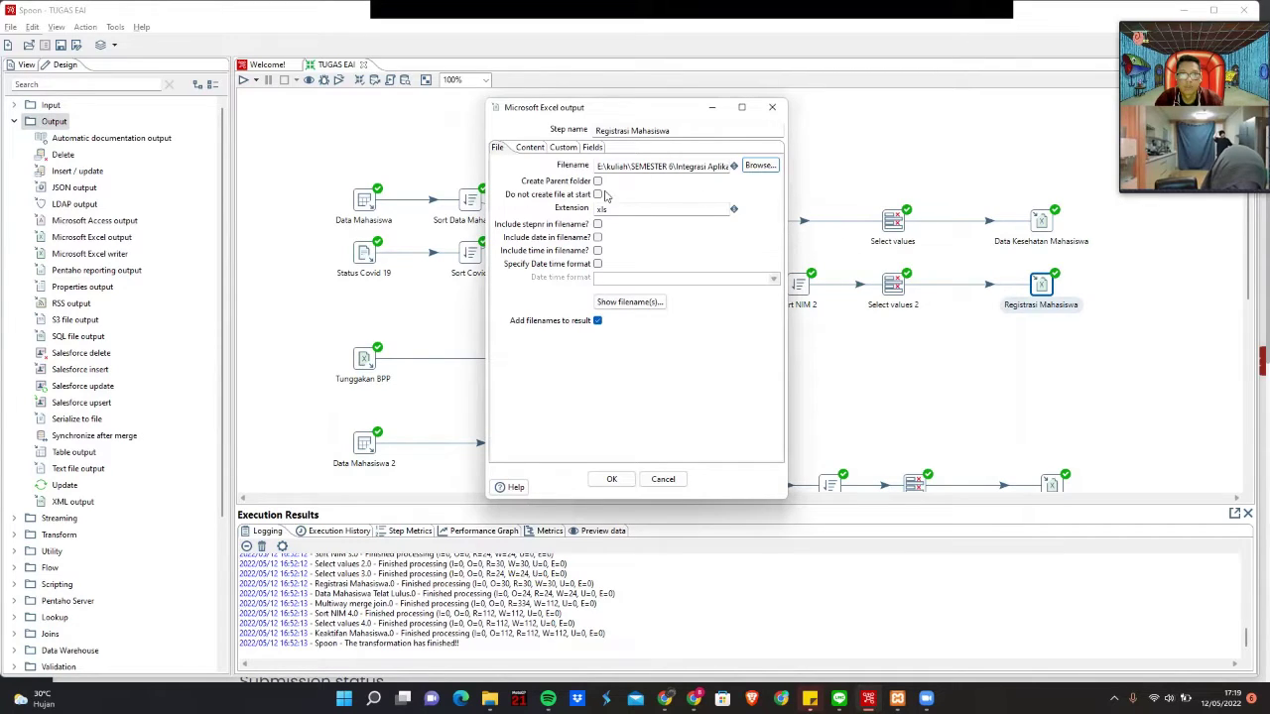
pyautogui.click(609, 478)
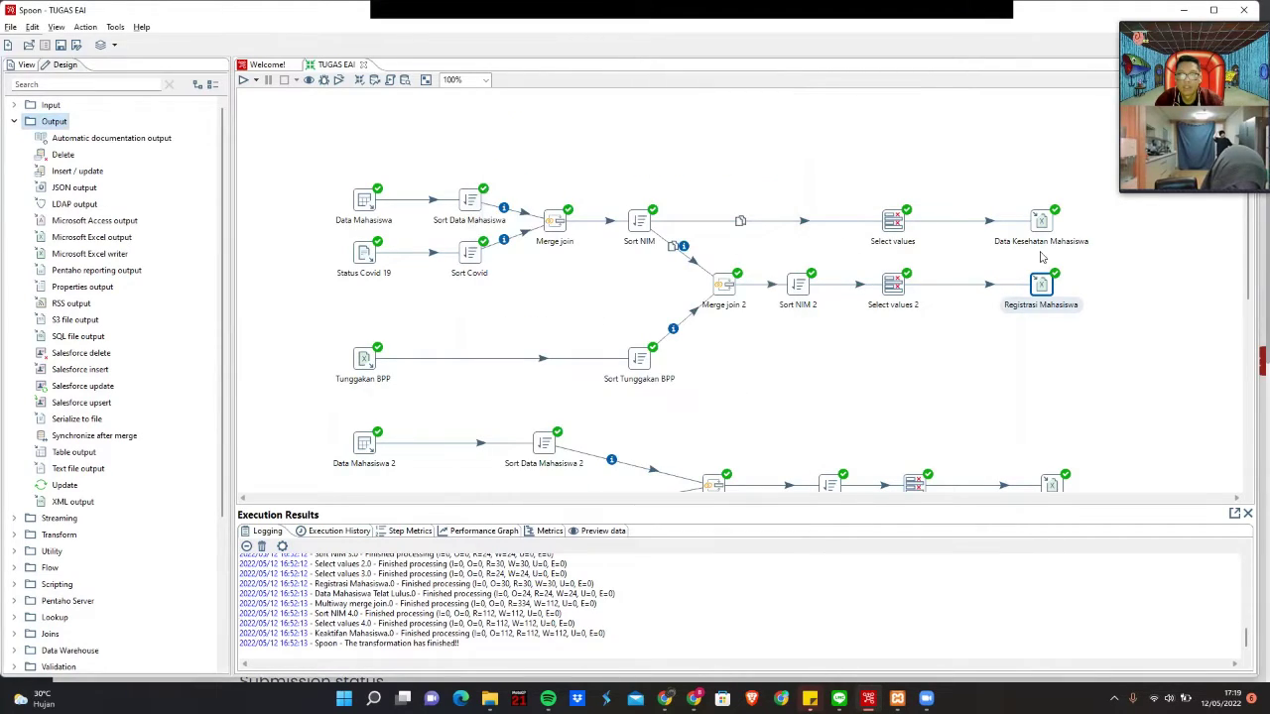
pyautogui.doubleClick(806, 256)
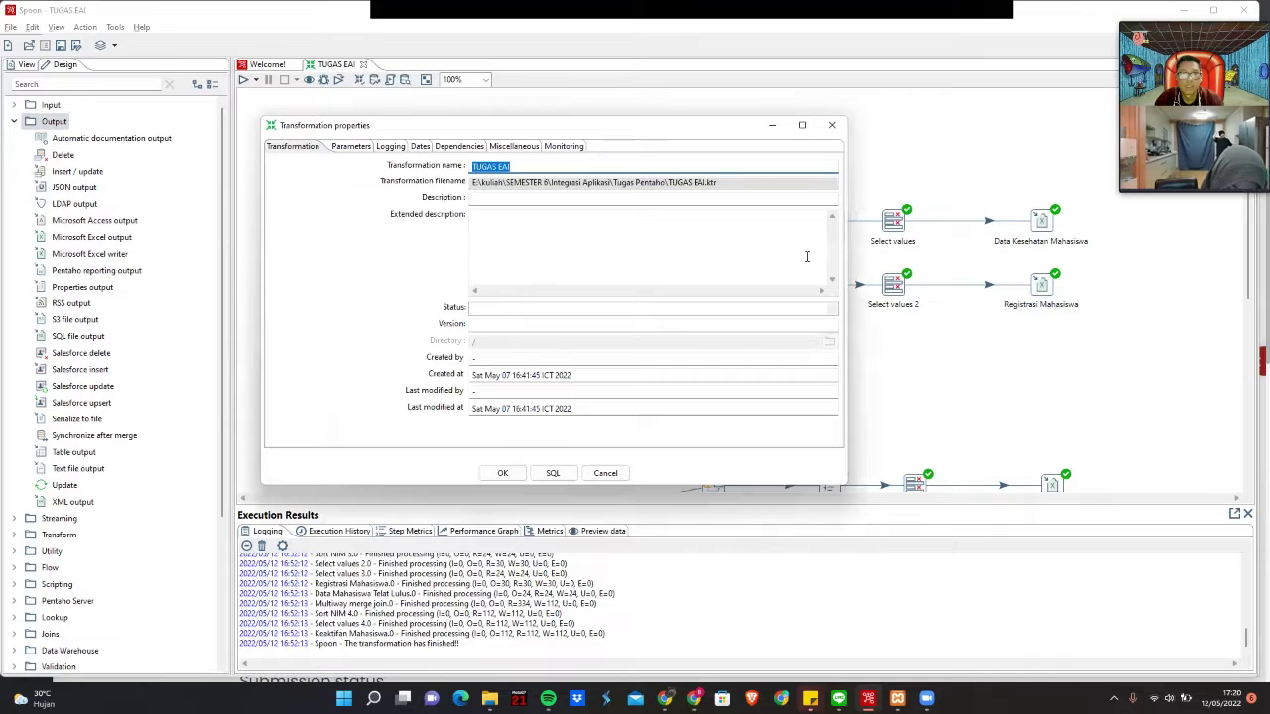
pyautogui.click(864, 142)
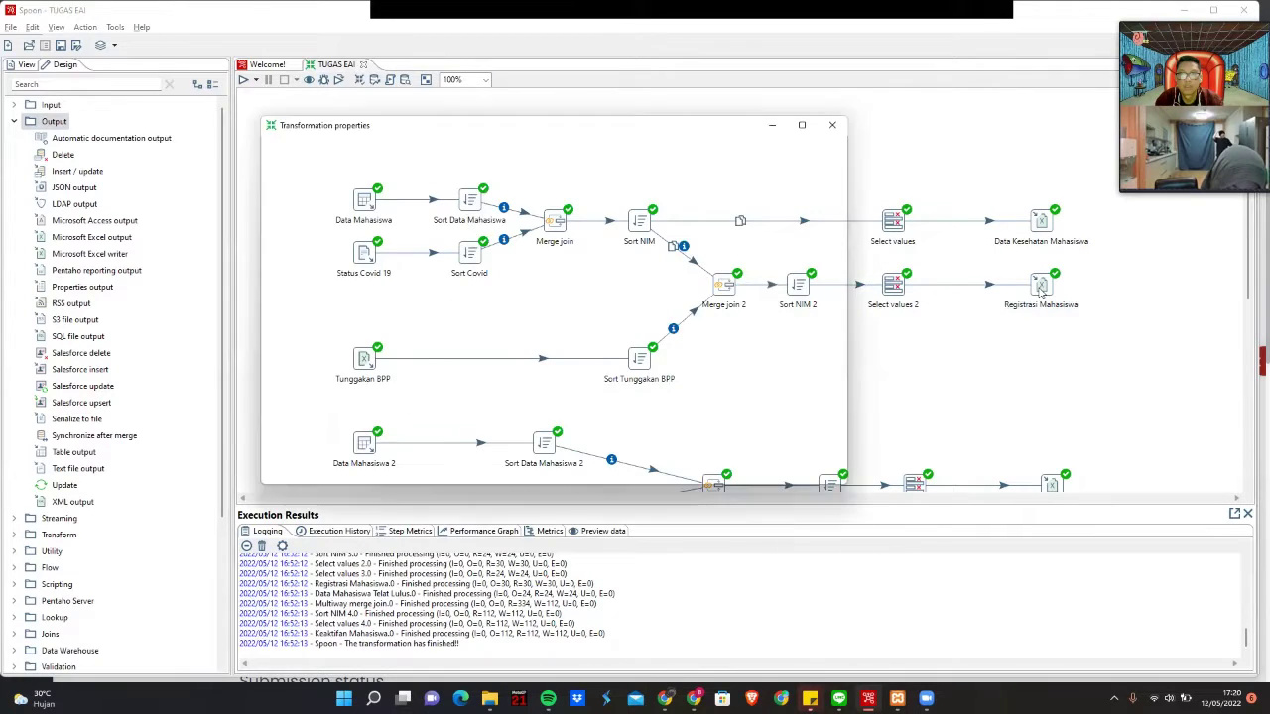
pyautogui.doubleClick(1041, 287)
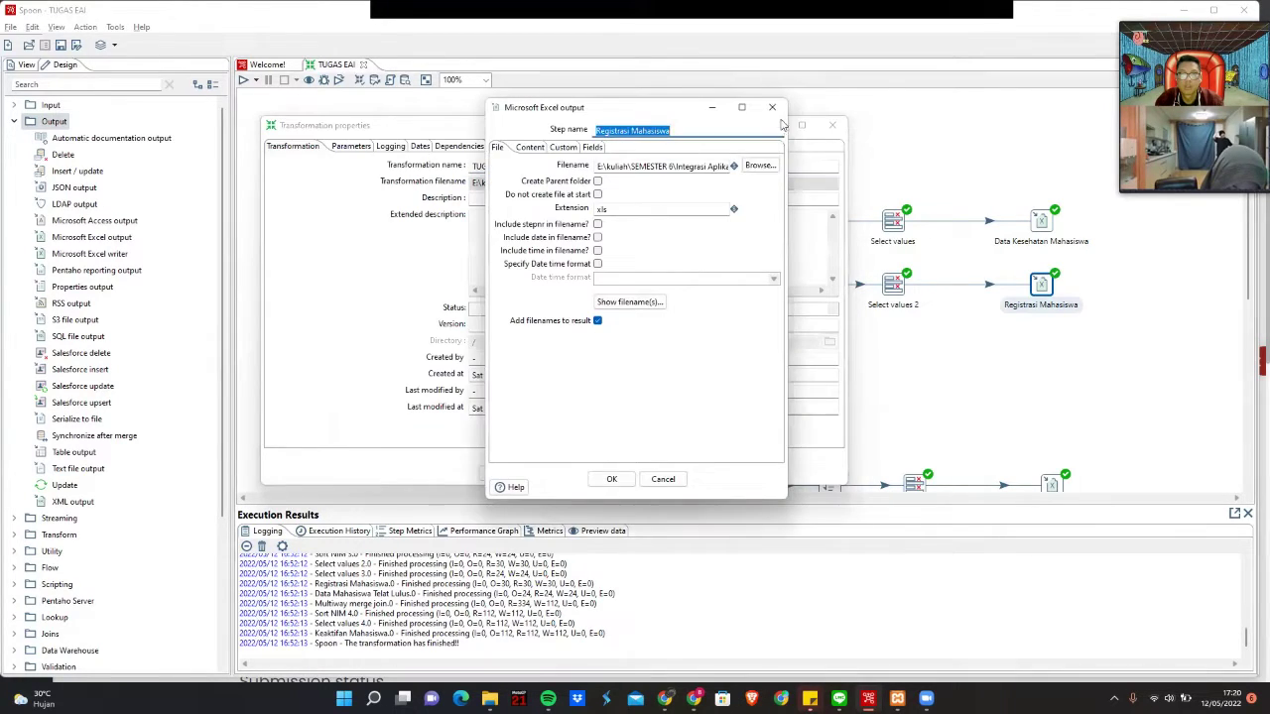
pyautogui.click(831, 125)
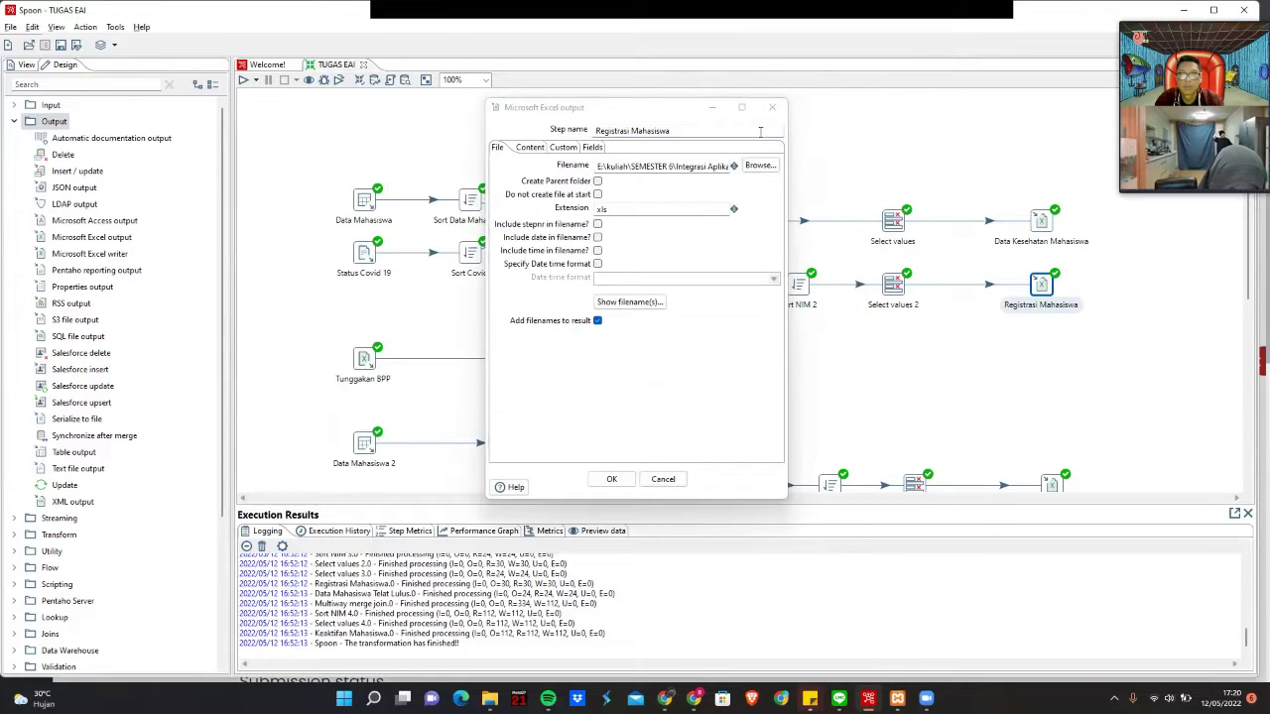
pyautogui.click(772, 107)
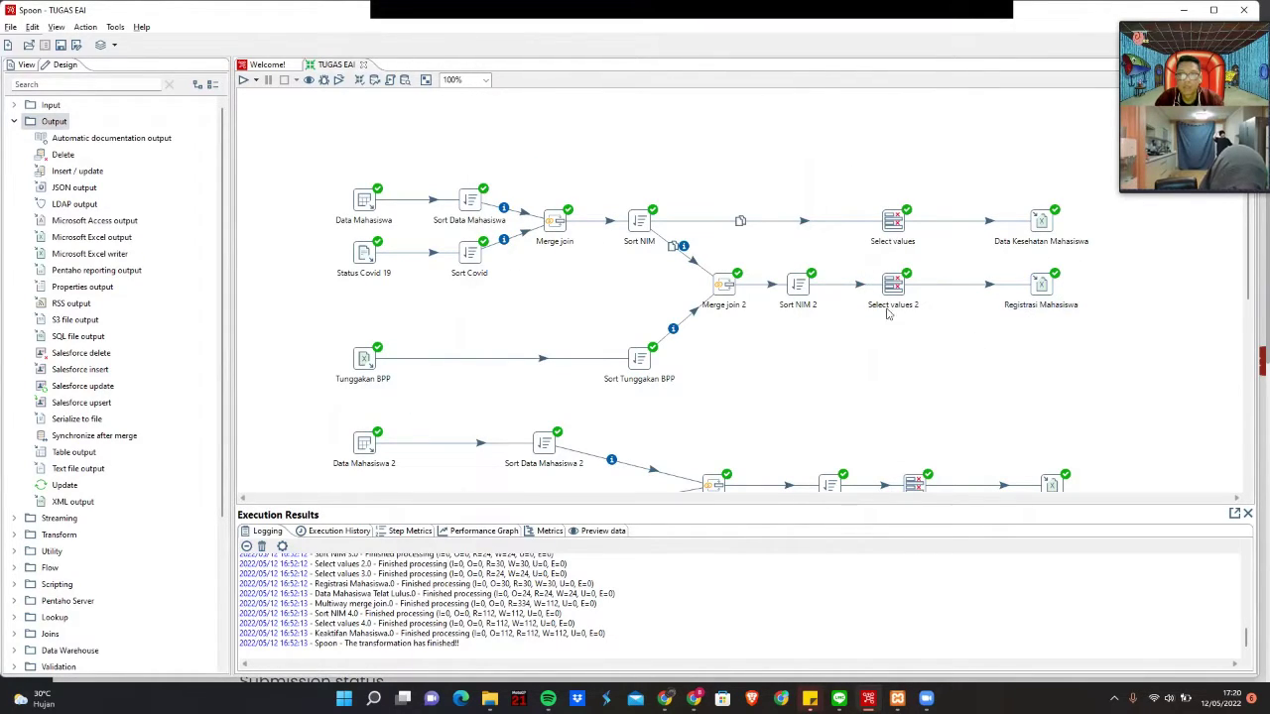
# Switch to File Explorer and show the output files in the Tugas Pentaho folder under E:\kuliah\SEMESTER 6\Integrasi Aplikasi
pyautogui.click(489, 698)
pyautogui.click(70, 348)
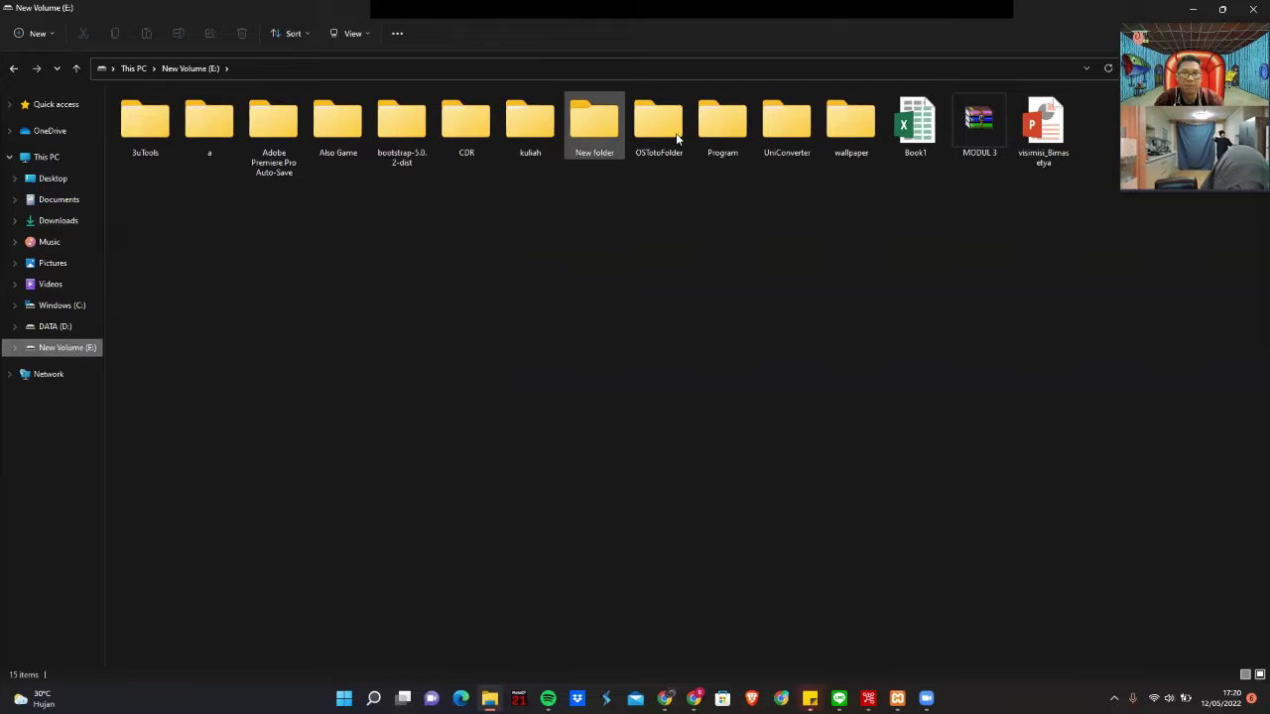
pyautogui.doubleClick(529, 124)
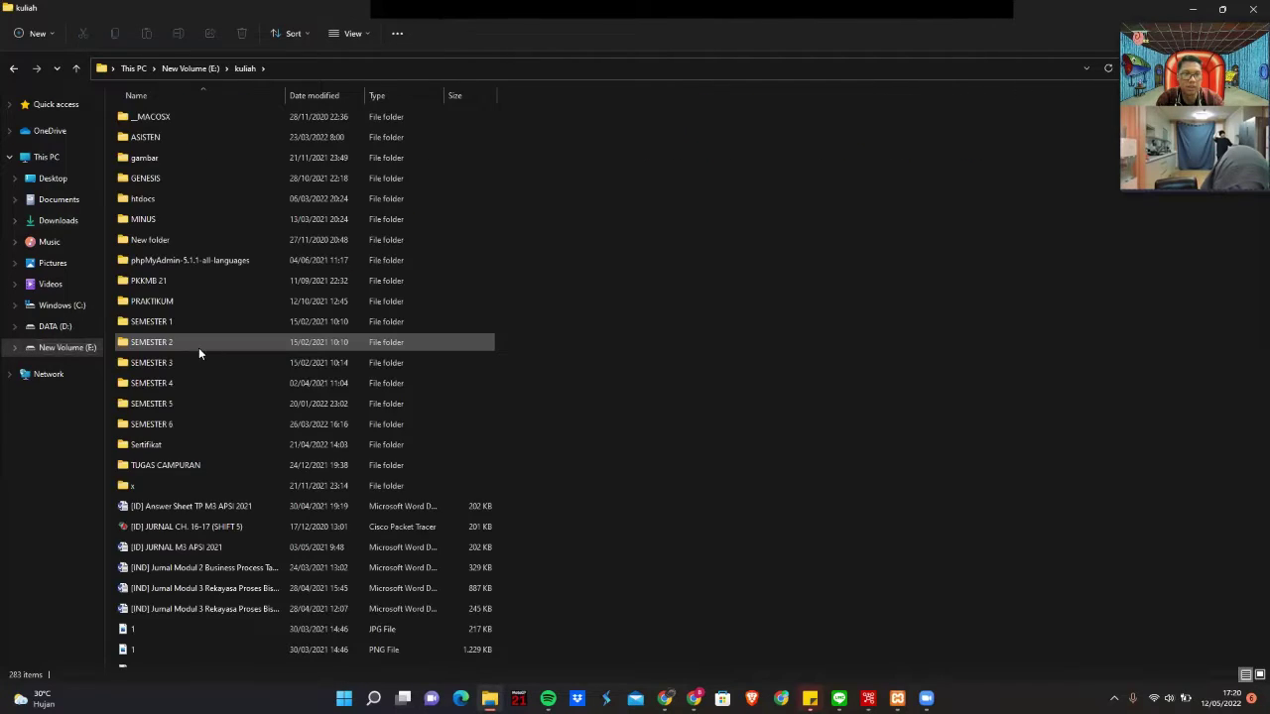
pyautogui.doubleClick(174, 425)
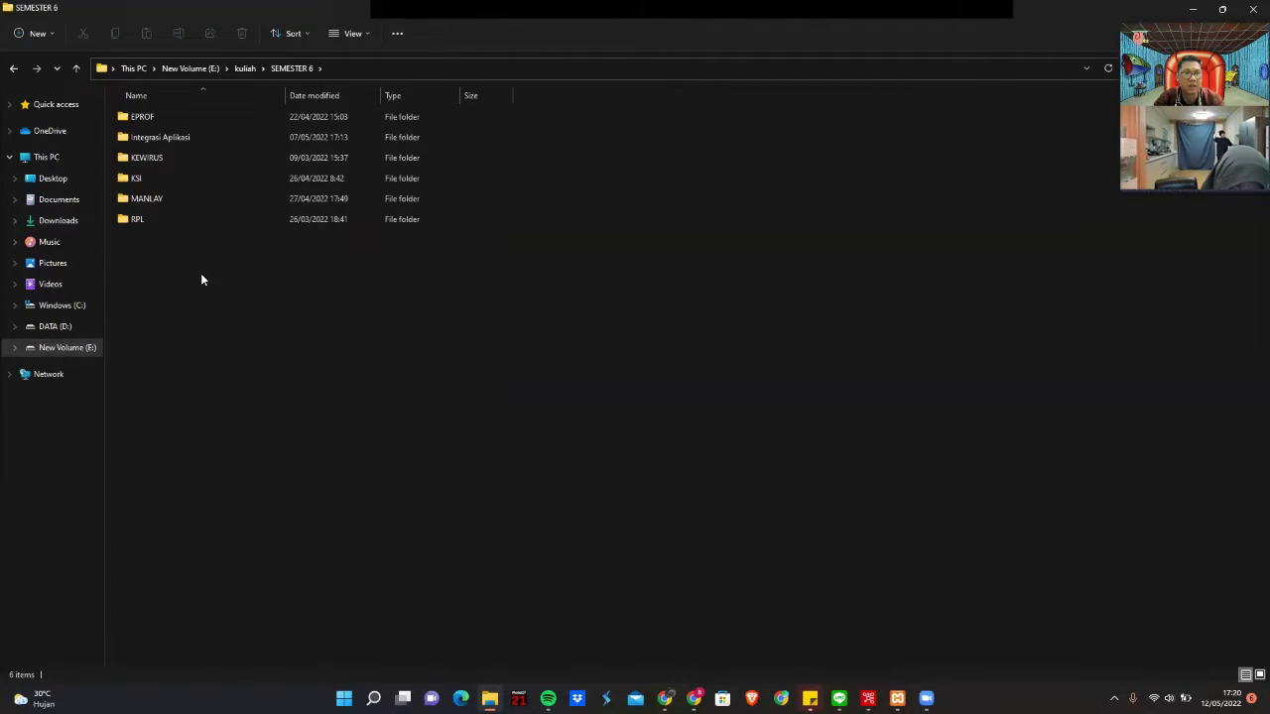
pyautogui.doubleClick(166, 141)
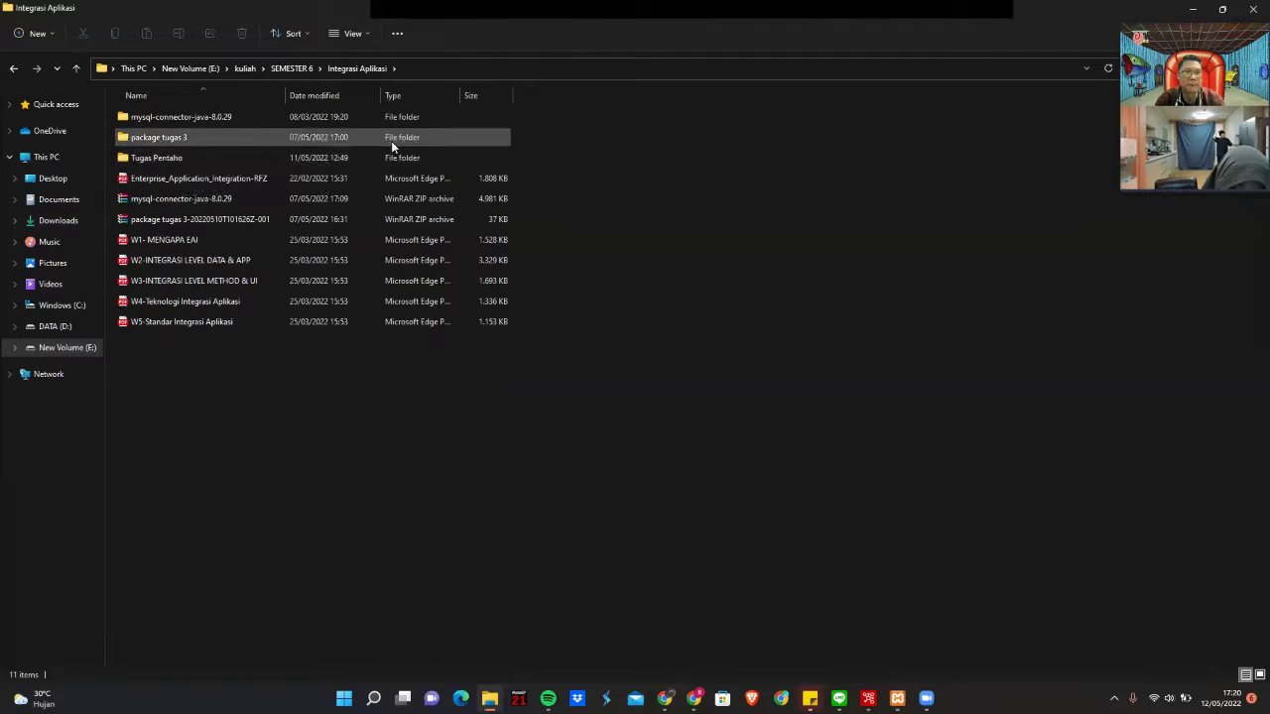
pyautogui.doubleClick(176, 158)
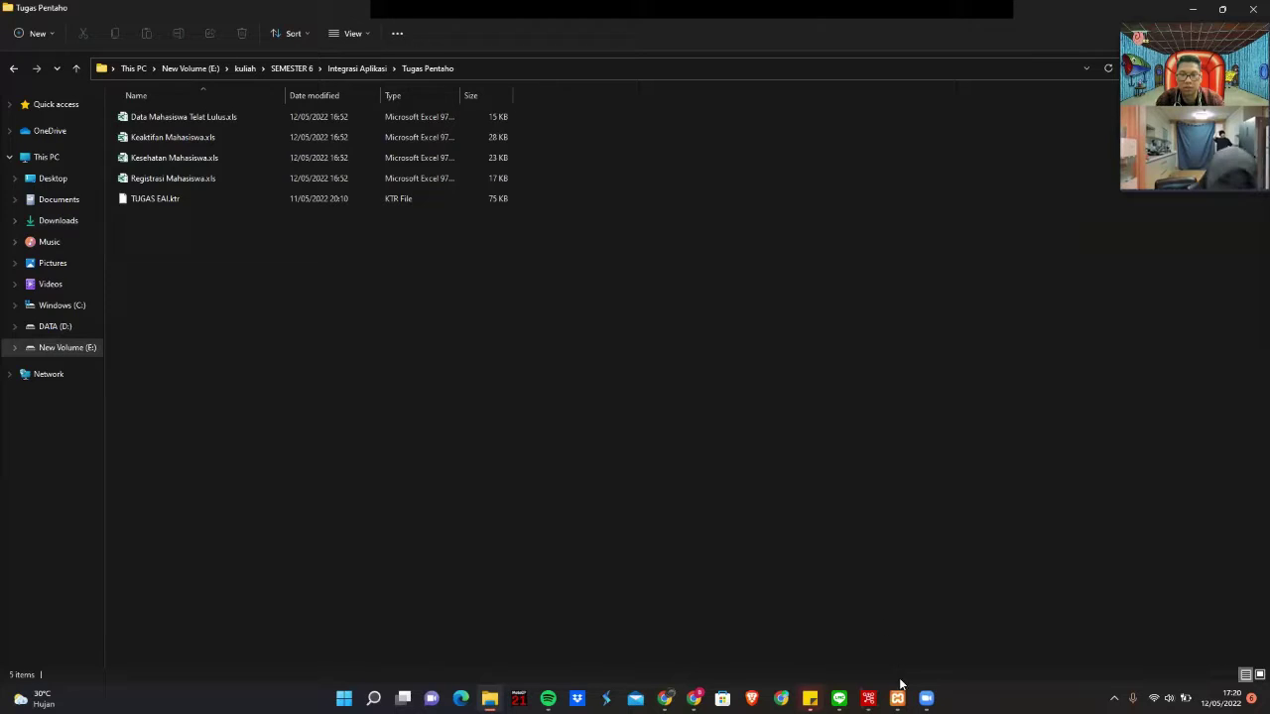
# Return to the transformation in Spoon, then switch to the browser's LMS assignment page to check the required dashboard information
pyautogui.click(868, 699)
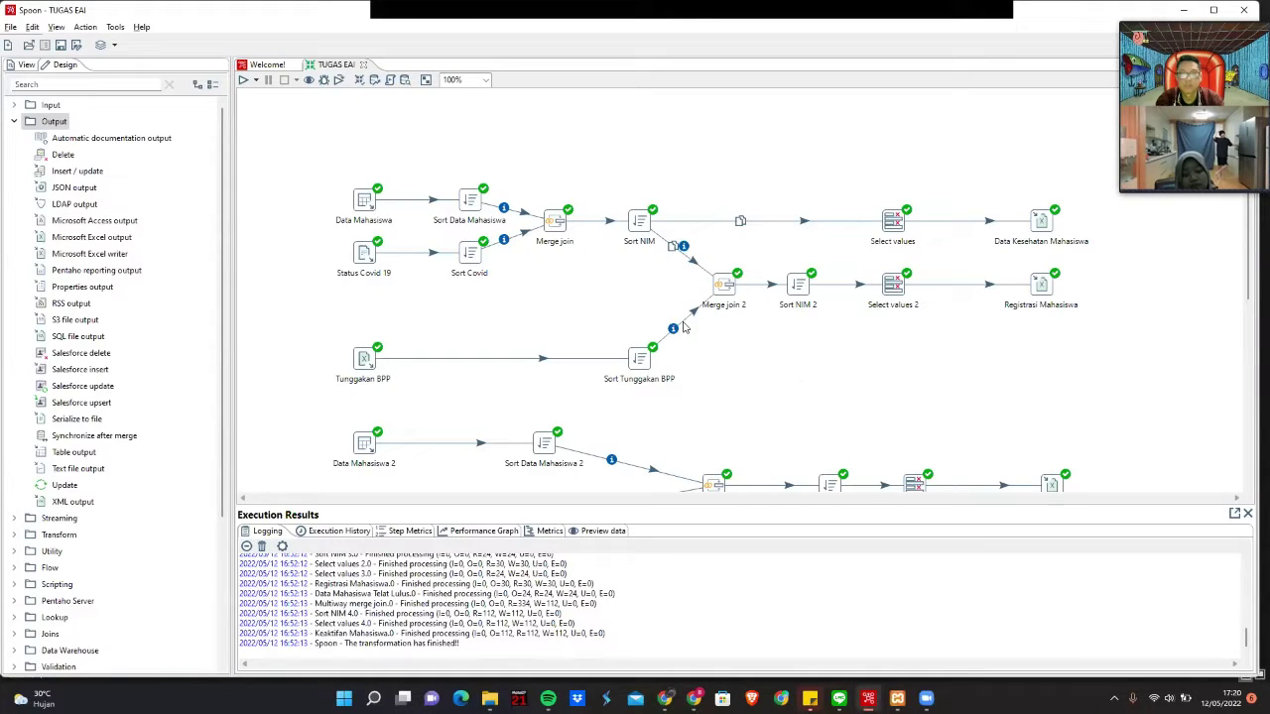
pyautogui.scroll(-2, 901, 346)
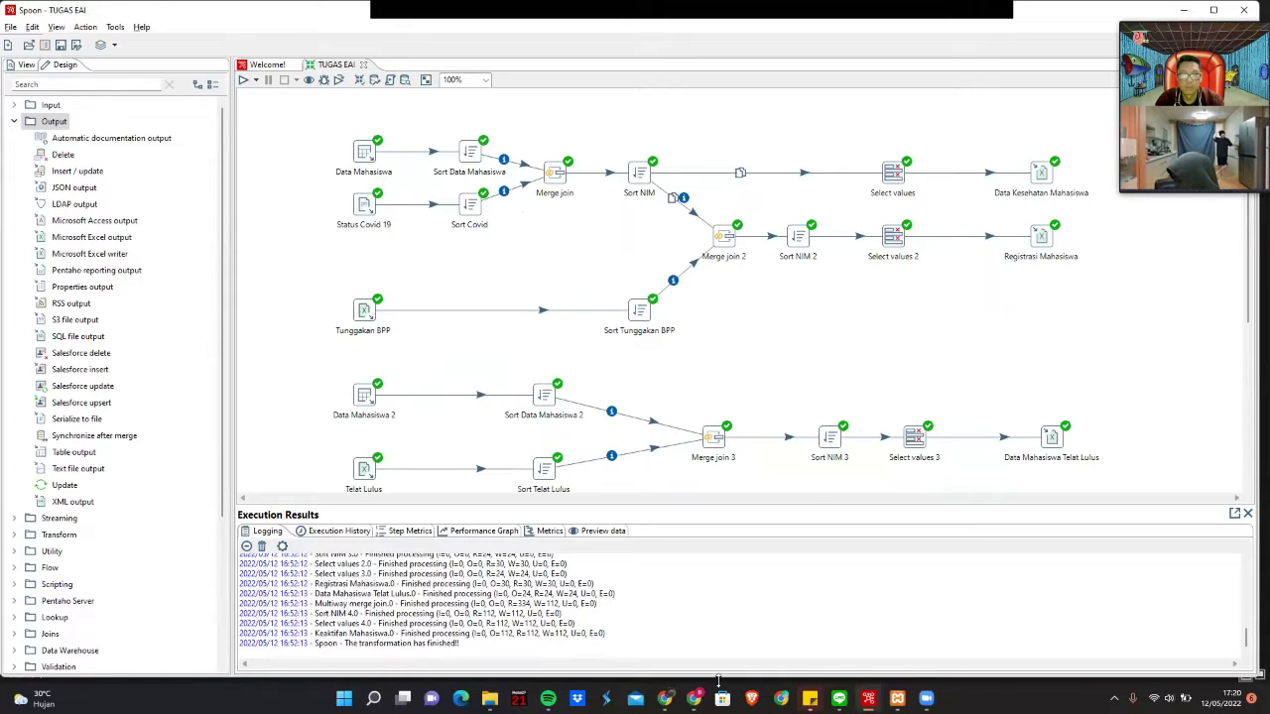
pyautogui.hotkey('alt', 'Tab')
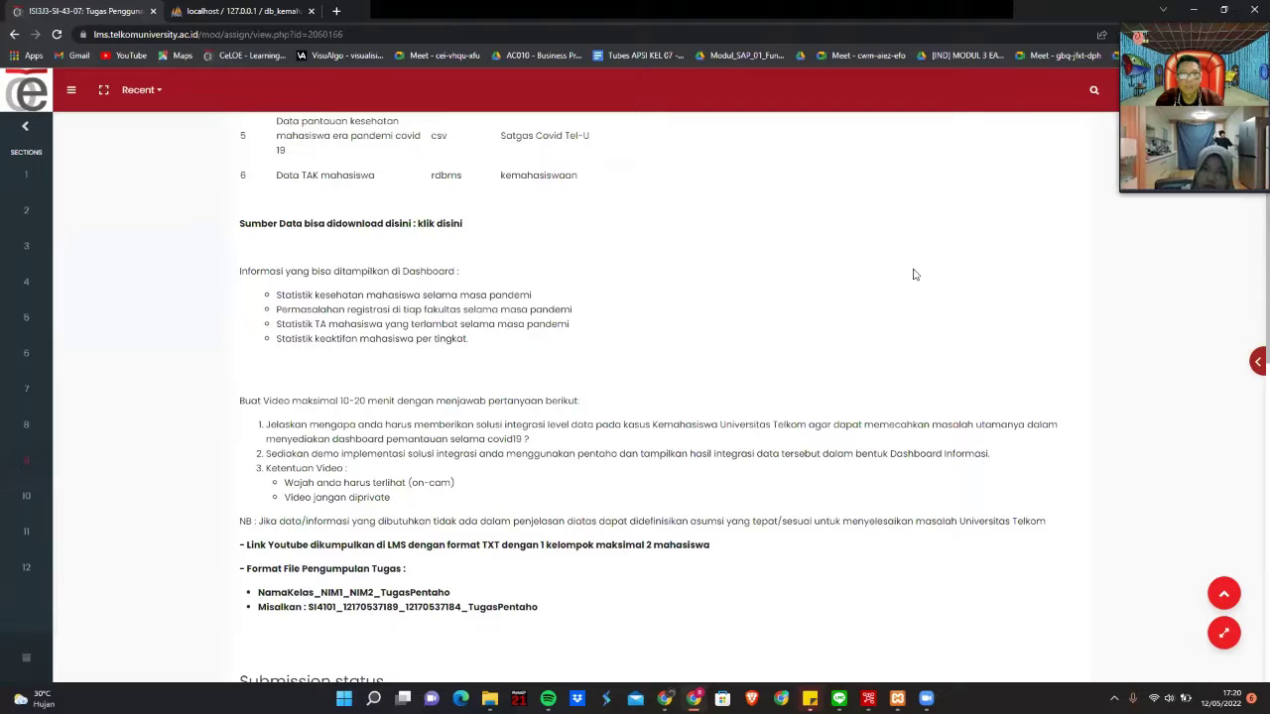
# Switch back to Spoon, review the fields chosen in Select values 2 again, and close its settings
pyautogui.hotkey('alt', 'Tab')
pyautogui.doubleClick(889, 238)
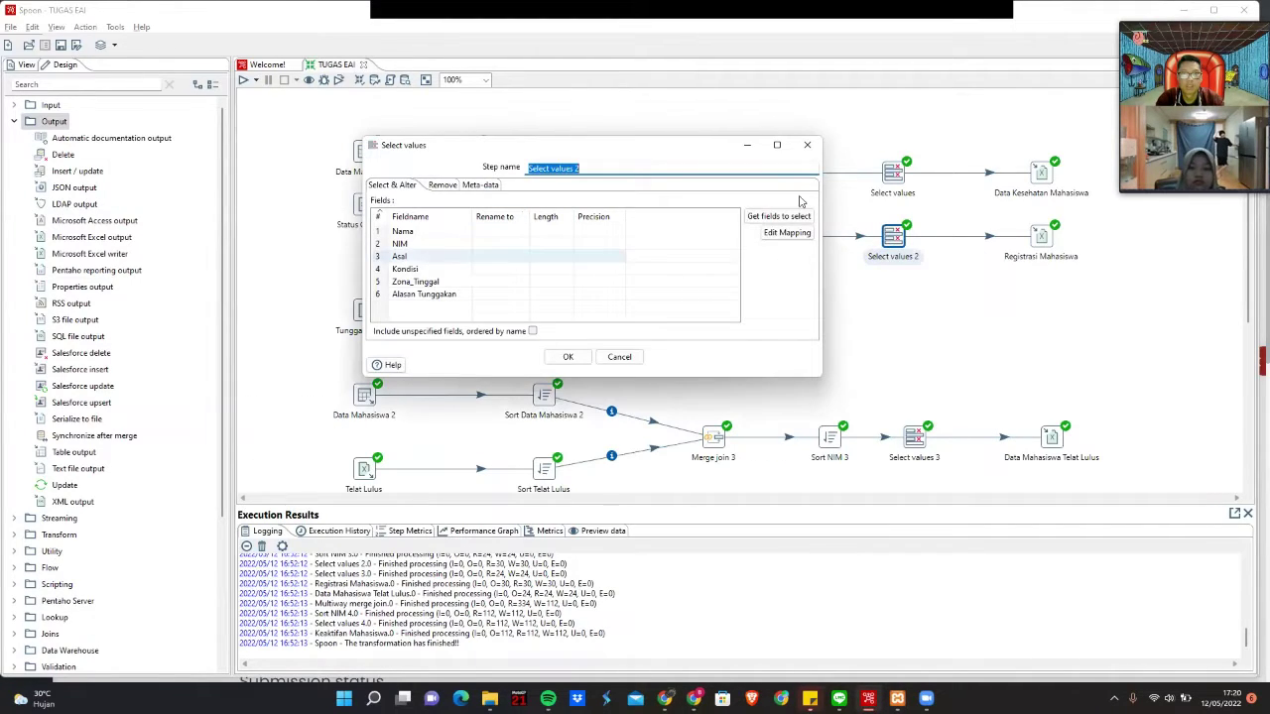
pyautogui.click(807, 145)
# Review the field list and file settings of the Registrasi Mahasiswa Excel output, then close its settings
pyautogui.doubleClick(1040, 238)
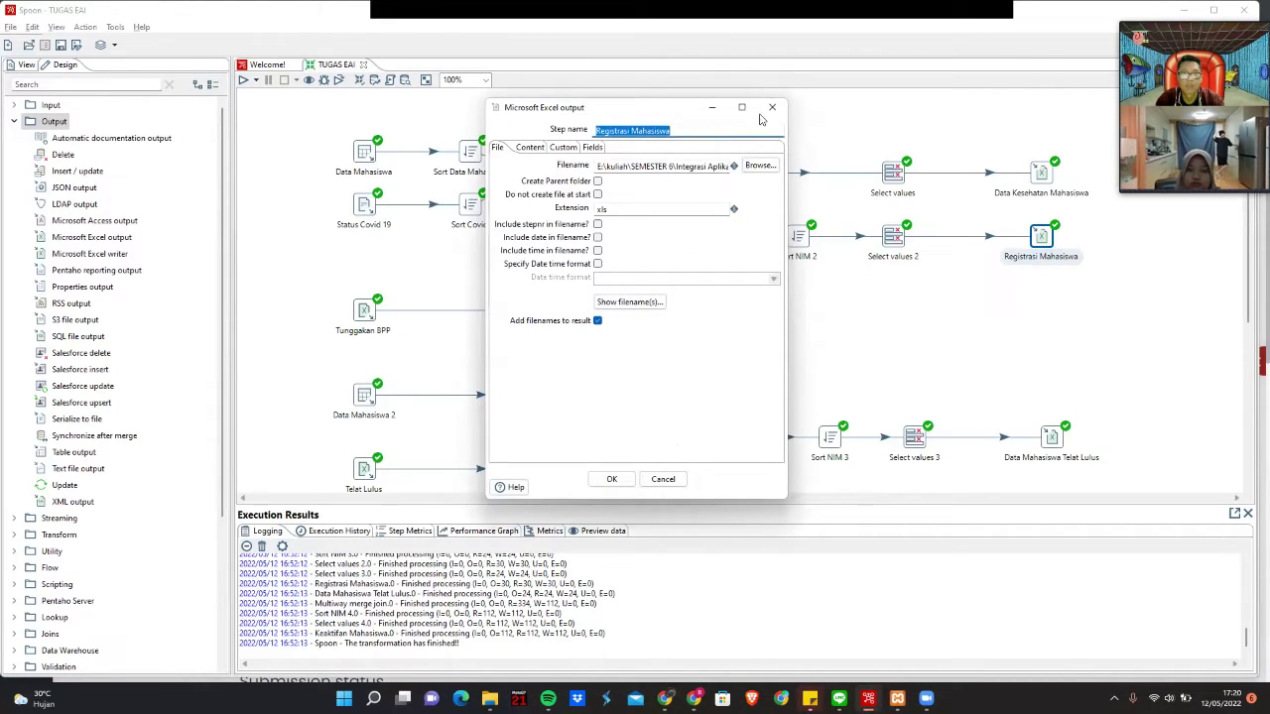
pyautogui.click(593, 147)
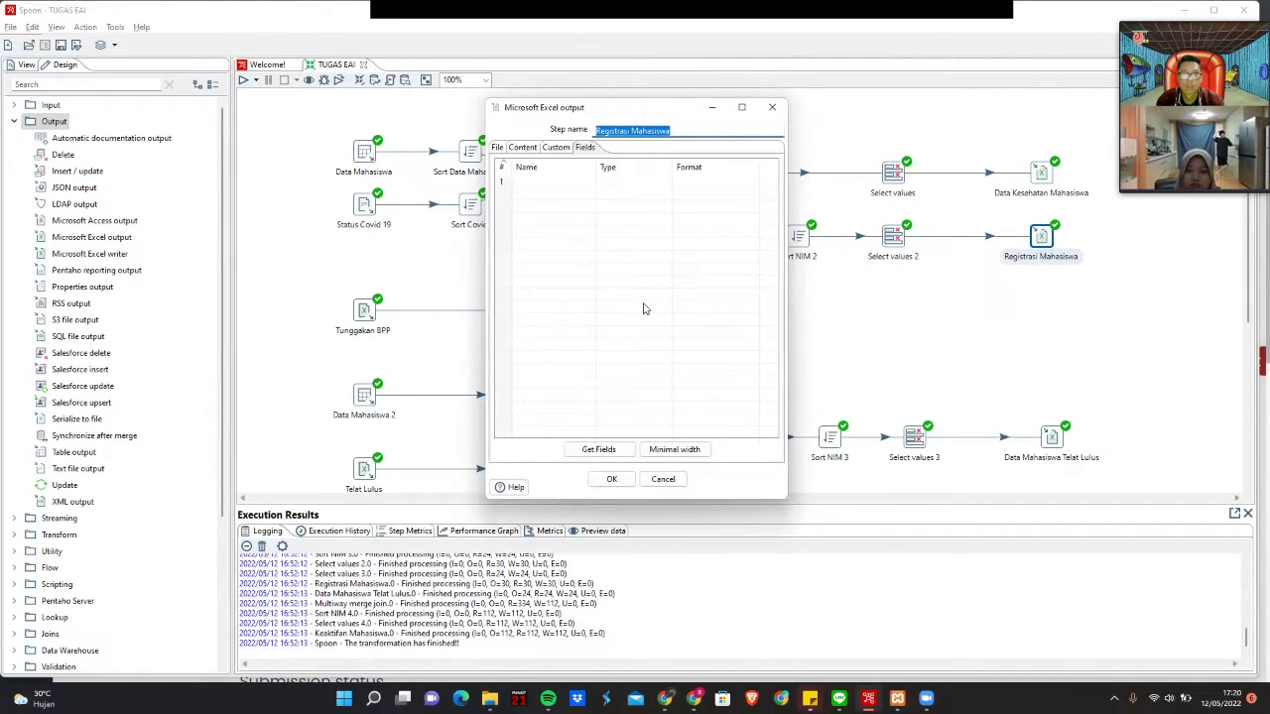
pyautogui.click(772, 108)
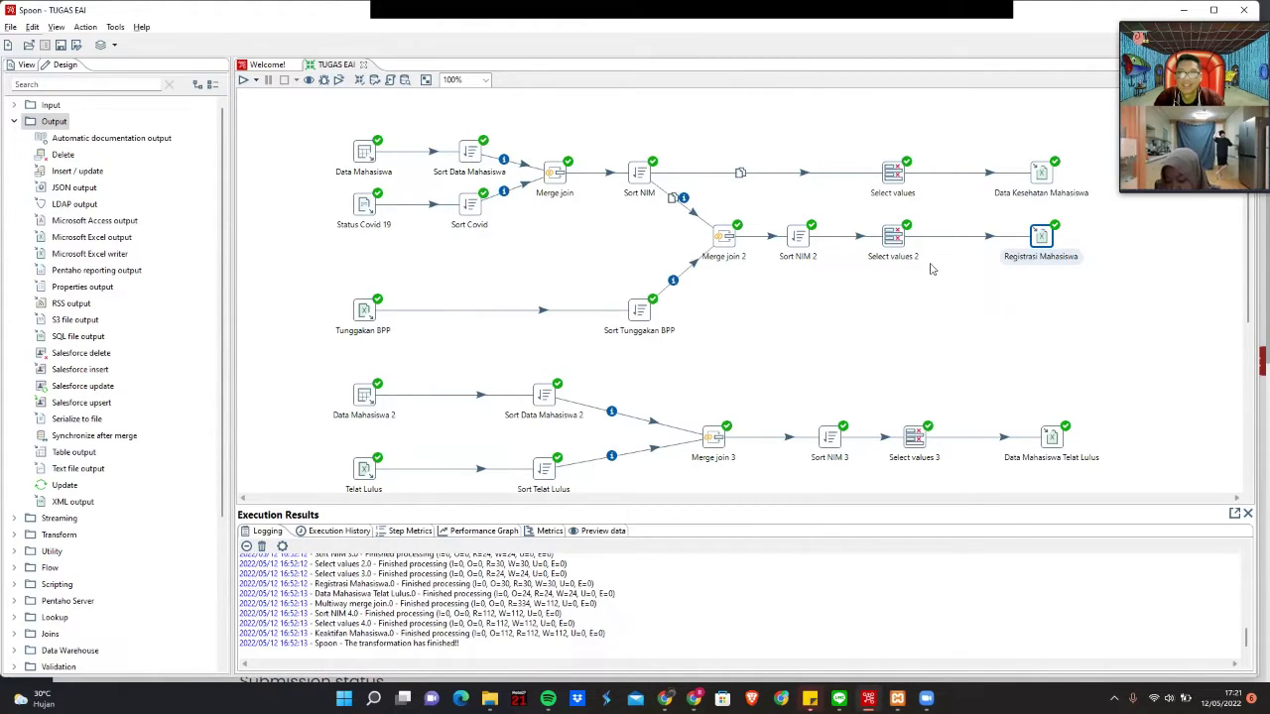
pyautogui.doubleClick(1037, 235)
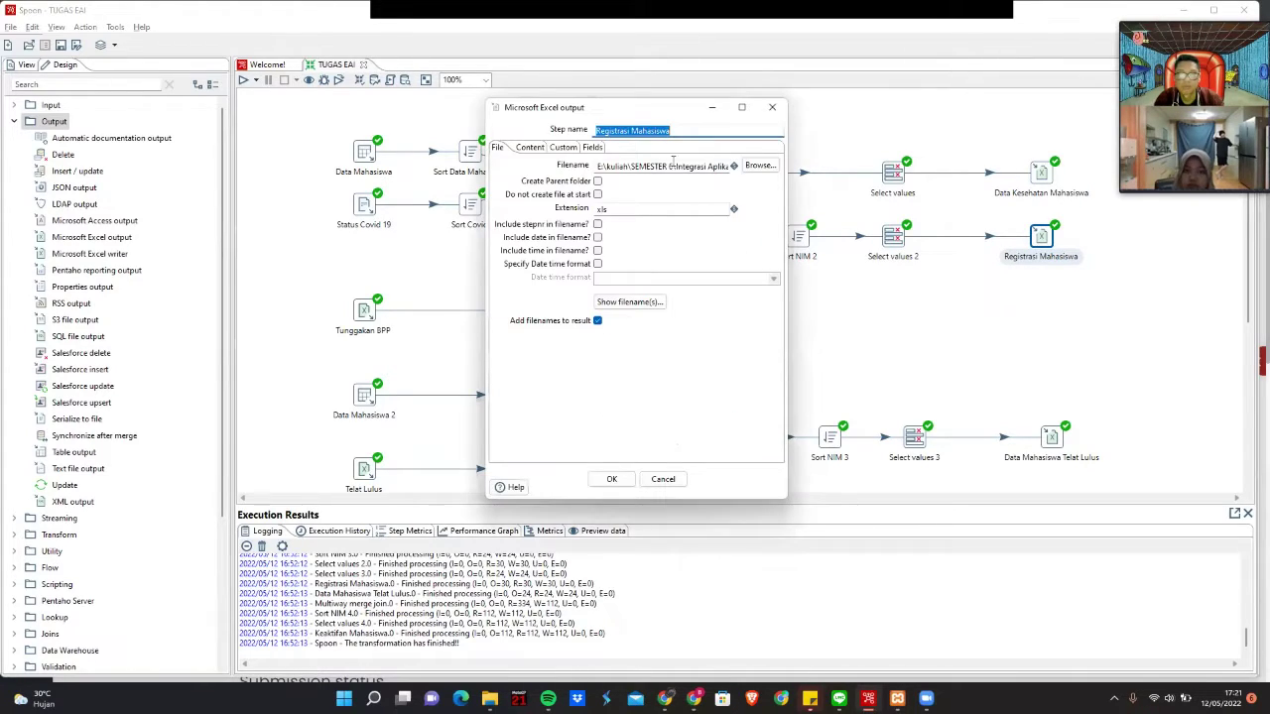
pyautogui.click(770, 105)
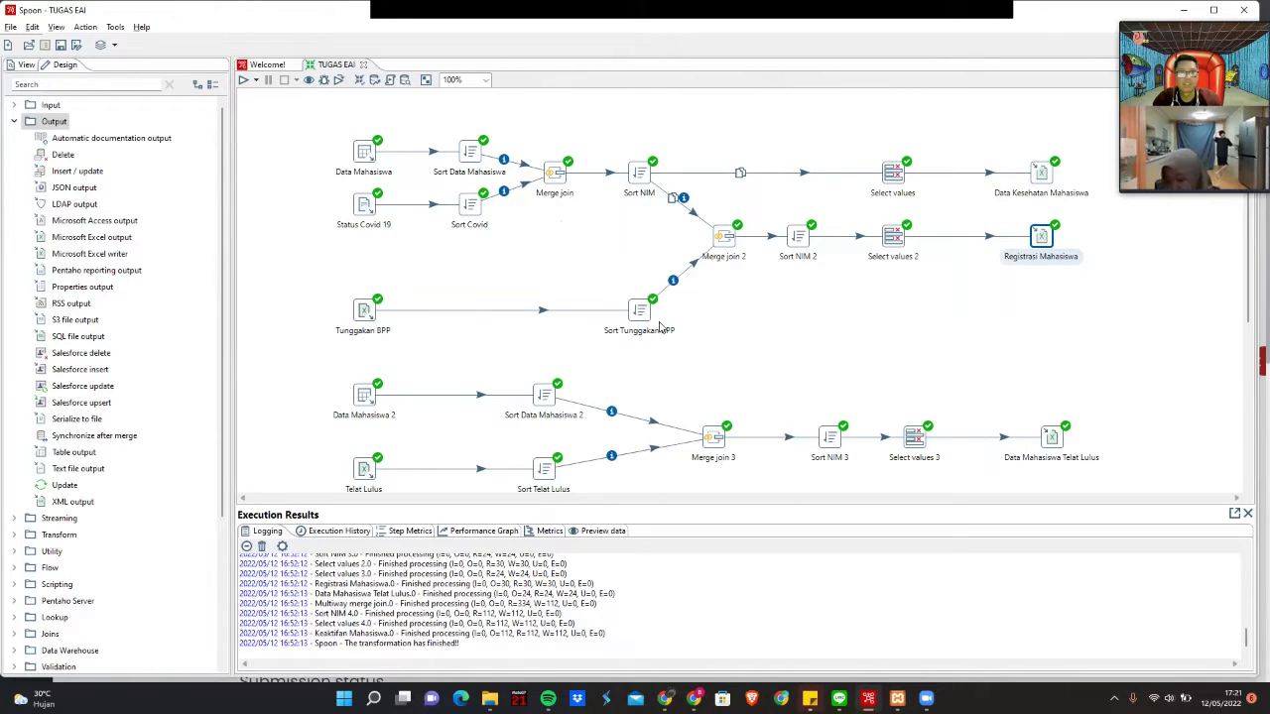
# Look over the Data Mahasiswa 2 and Telat Lulus branch, then check the dashboard information list on the LMS assignment page
pyautogui.scroll(-2, 389, 434)
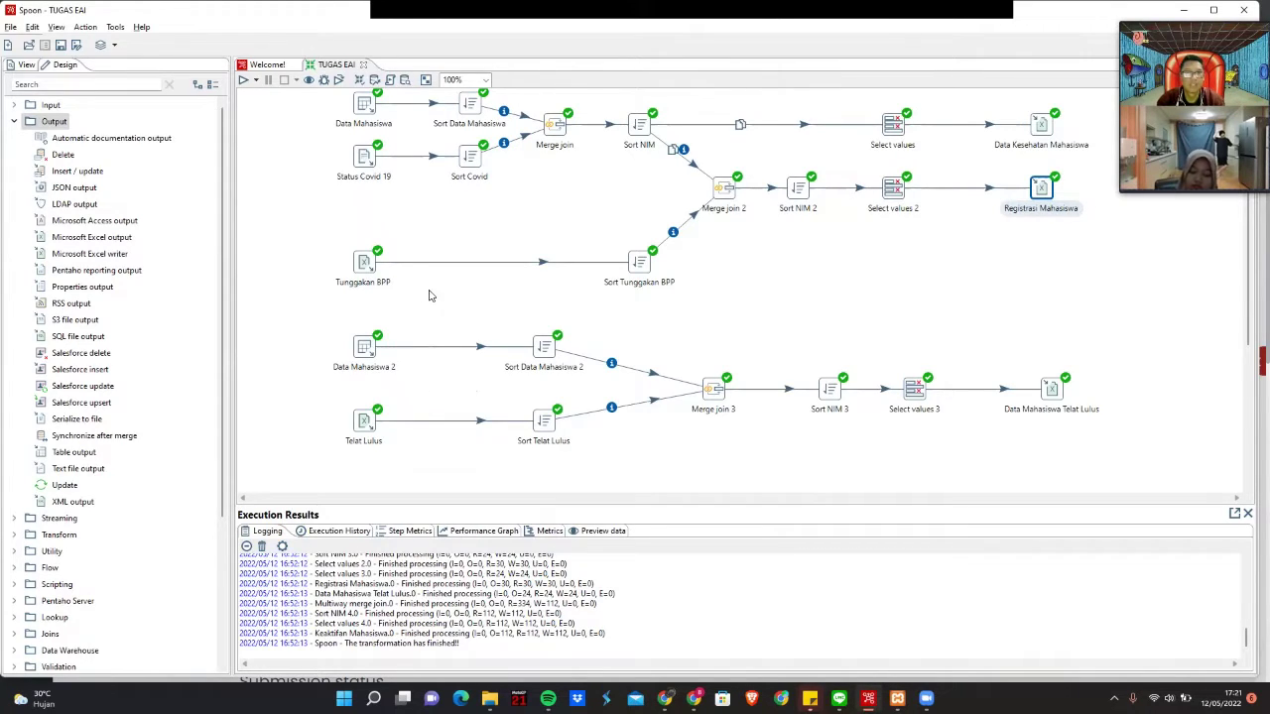
pyautogui.scroll(-1, 430, 295)
pyautogui.hotkey('alt', 'Tab')
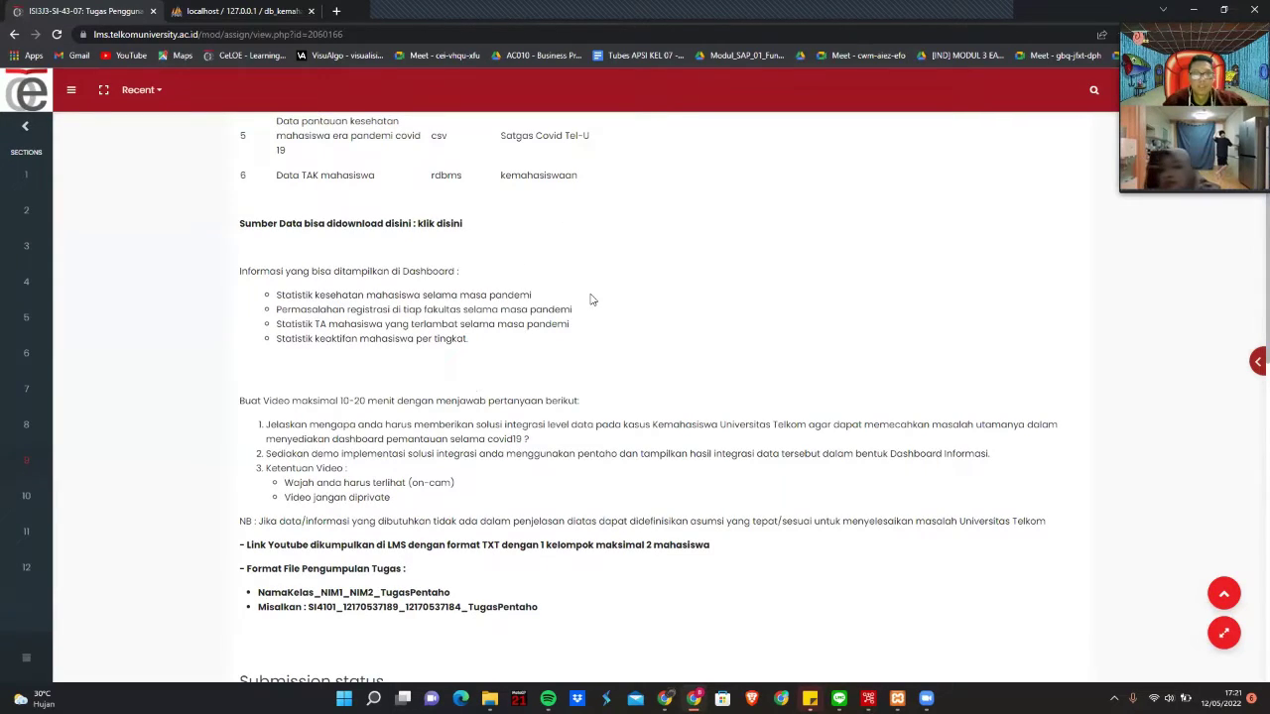
# Return to Spoon, review the connection and SQL query of the Data Mahasiswa 2 table input, and close its settings
pyautogui.hotkey('alt', 'Tab')
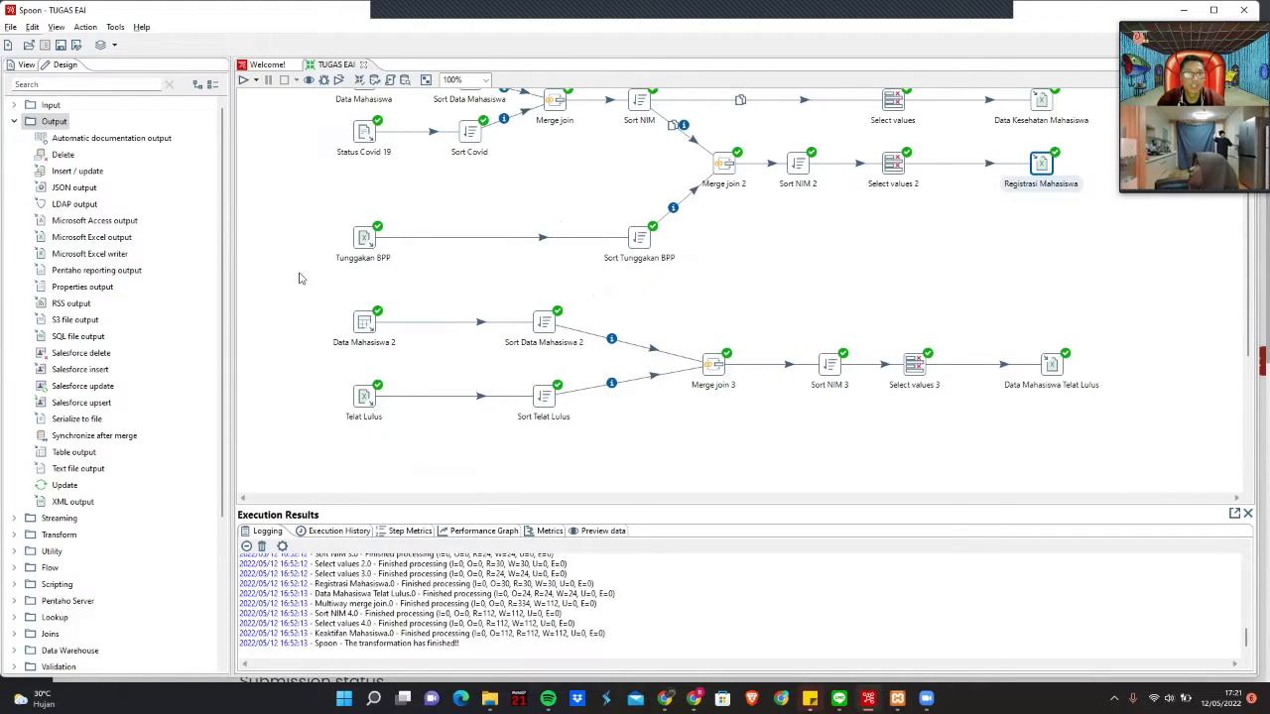
pyautogui.scroll(1, 301, 279)
pyautogui.scroll(1, 350, 311)
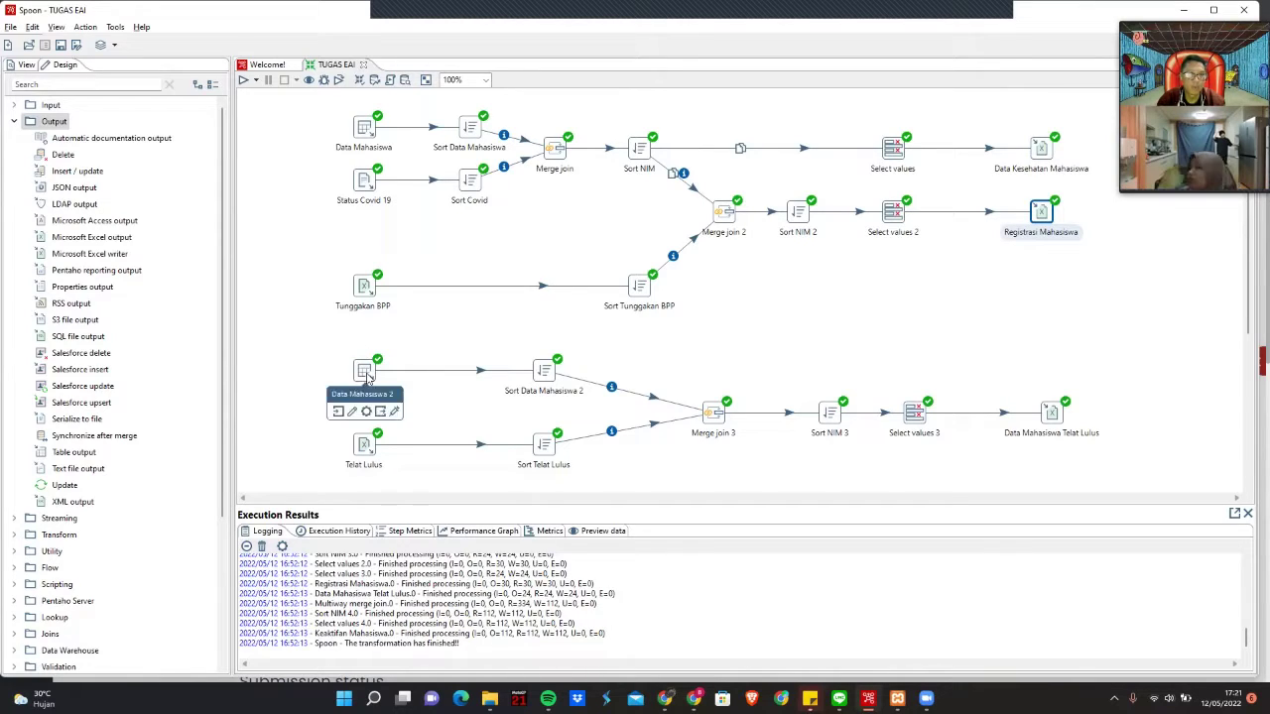
pyautogui.doubleClick(366, 373)
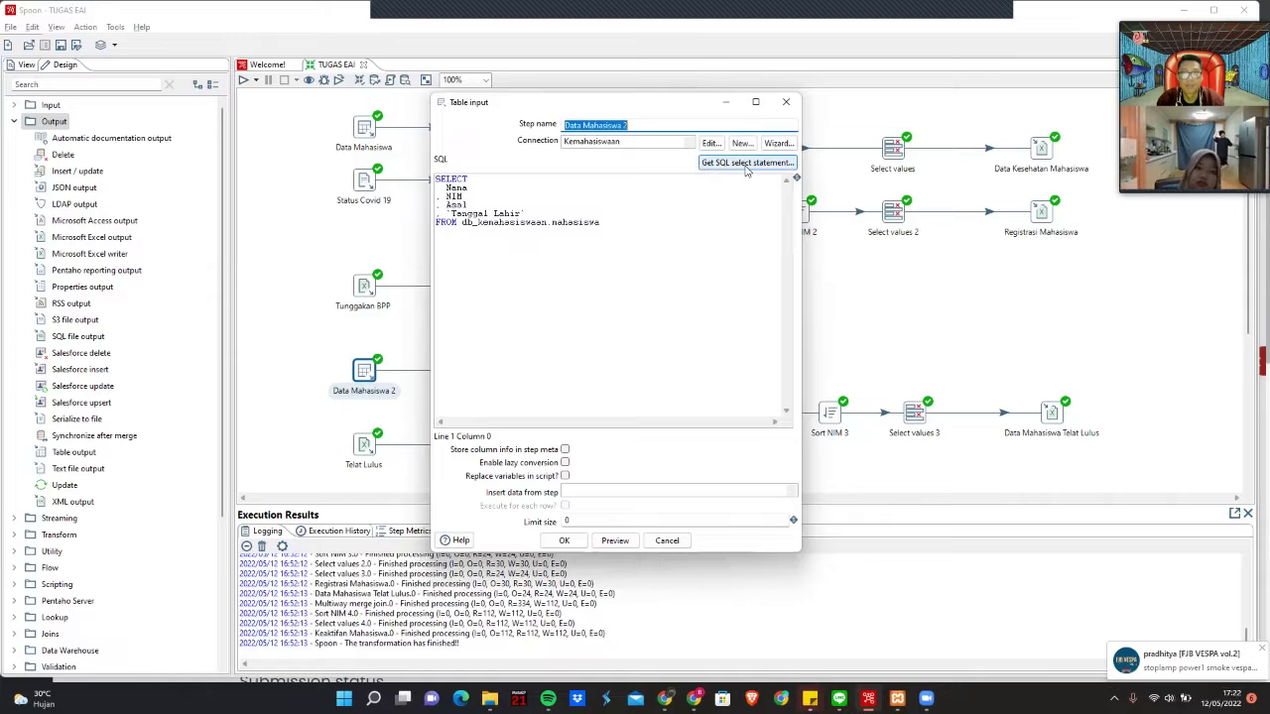
pyautogui.click(784, 102)
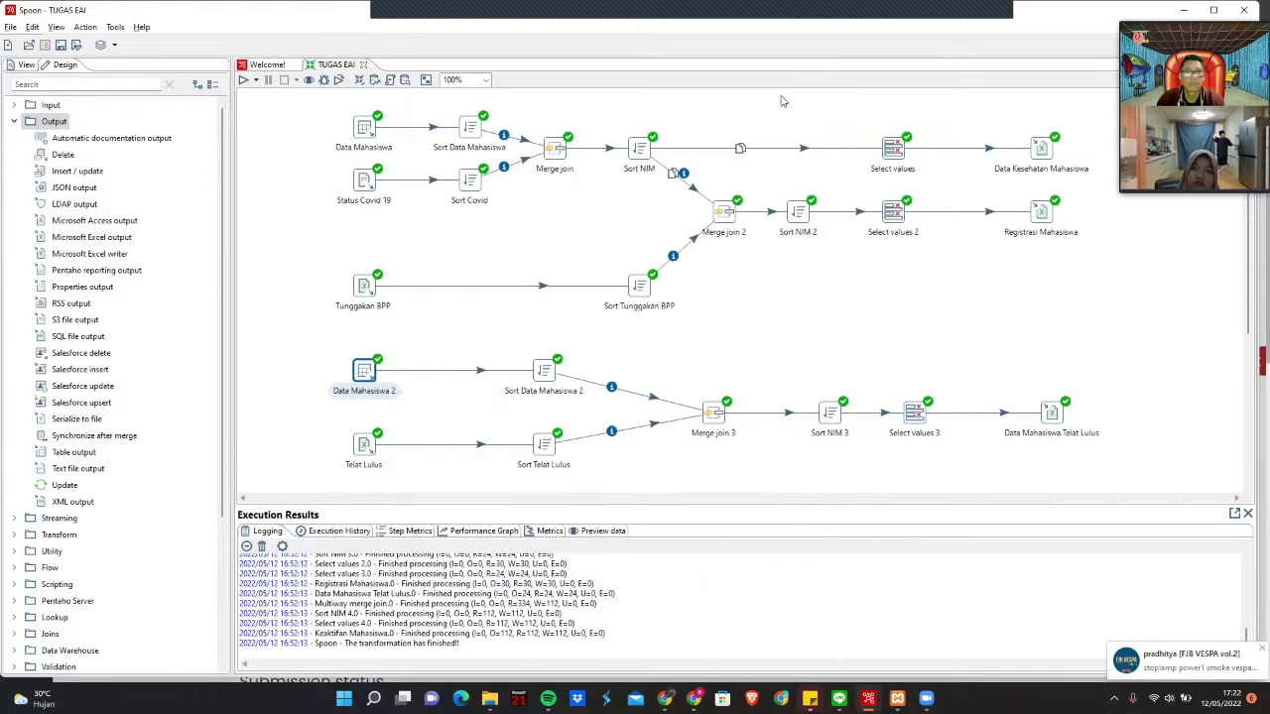
pyautogui.scroll(-2, 477, 363)
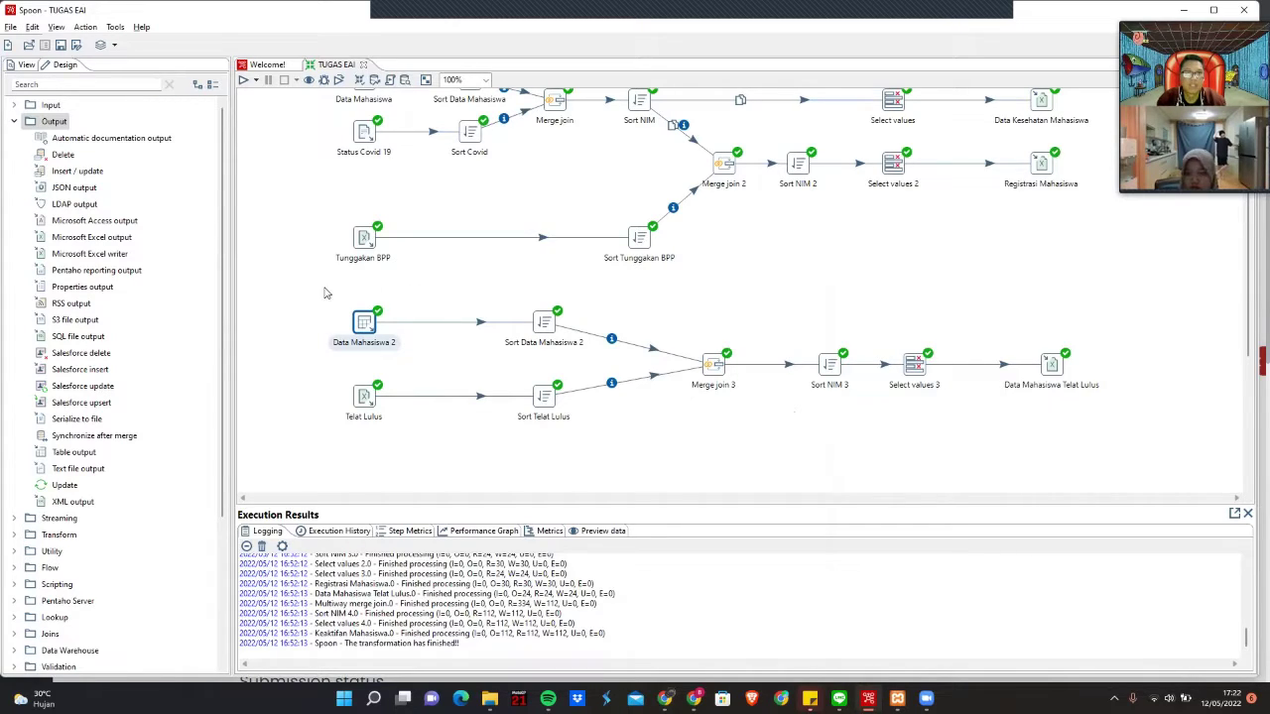
# Review the sort settings of Sort Data Mahasiswa 2, then close them
pyautogui.doubleClick(551, 326)
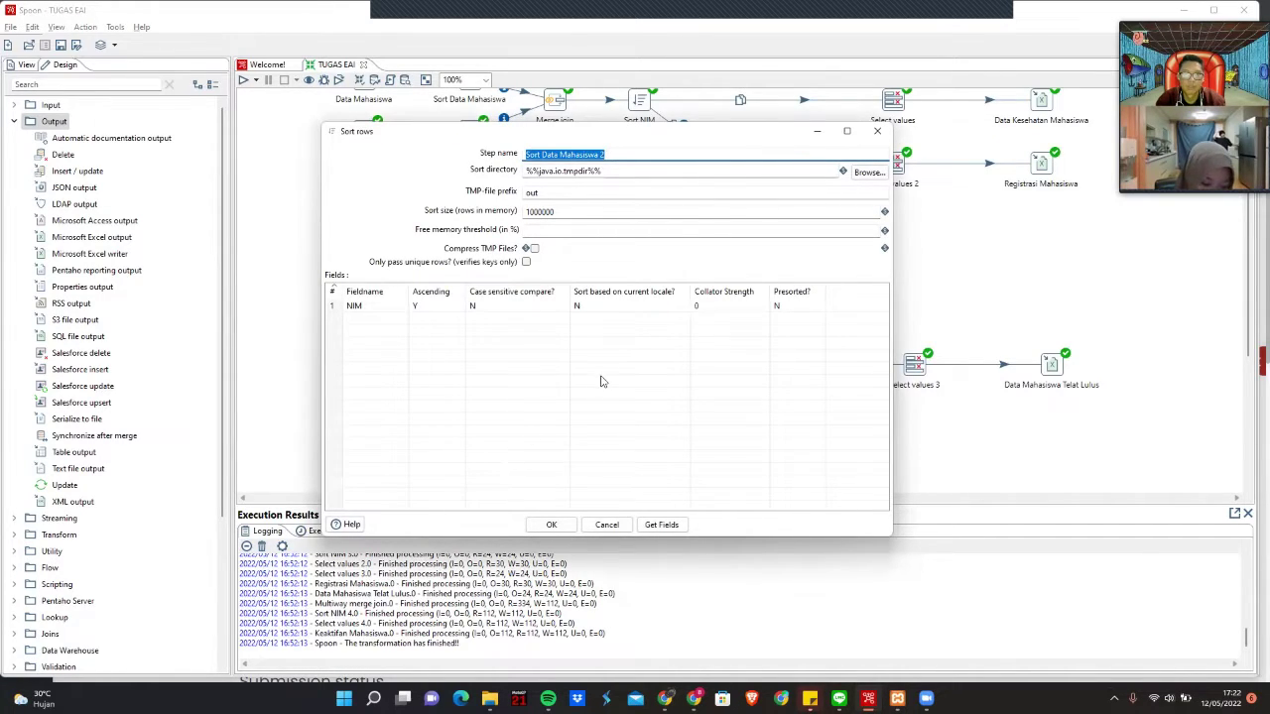
pyautogui.click(551, 526)
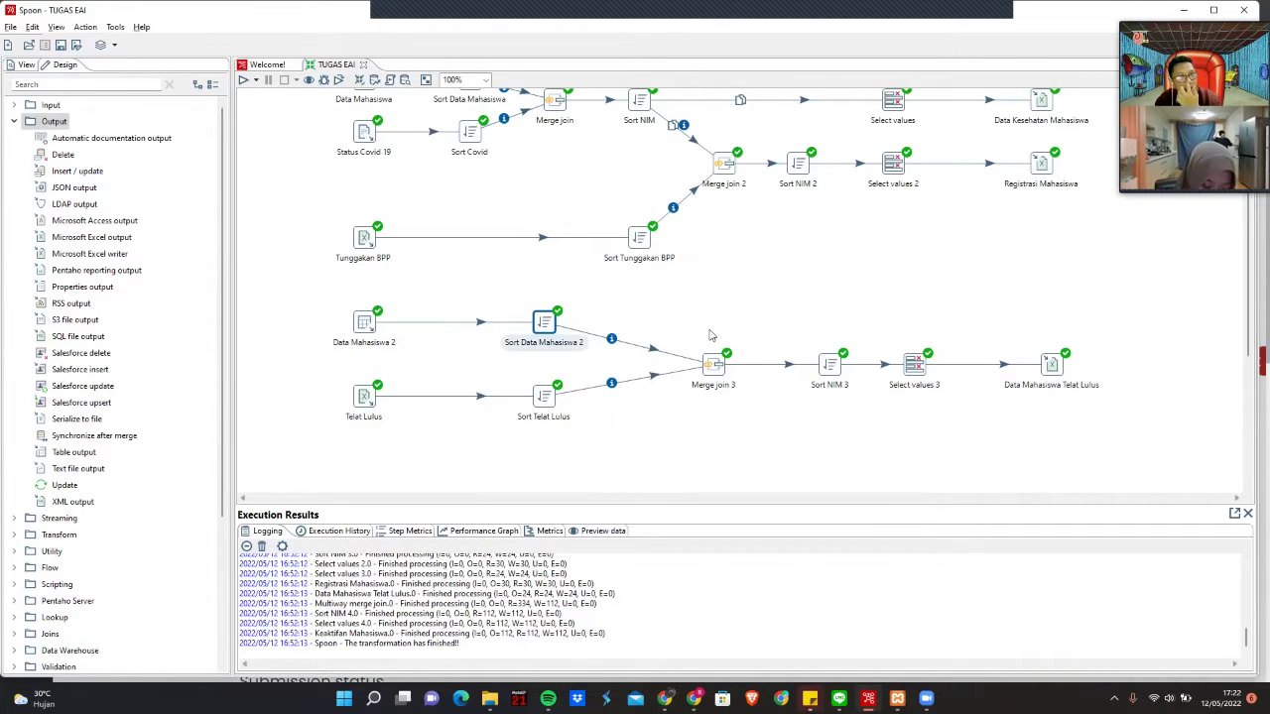
# Inspect the Telat Lulus Excel input, keeping the Excel 2007 XLSX (Apache POI) engine, and look through the file browser without choosing a file
pyautogui.scroll(-1, 659, 320)
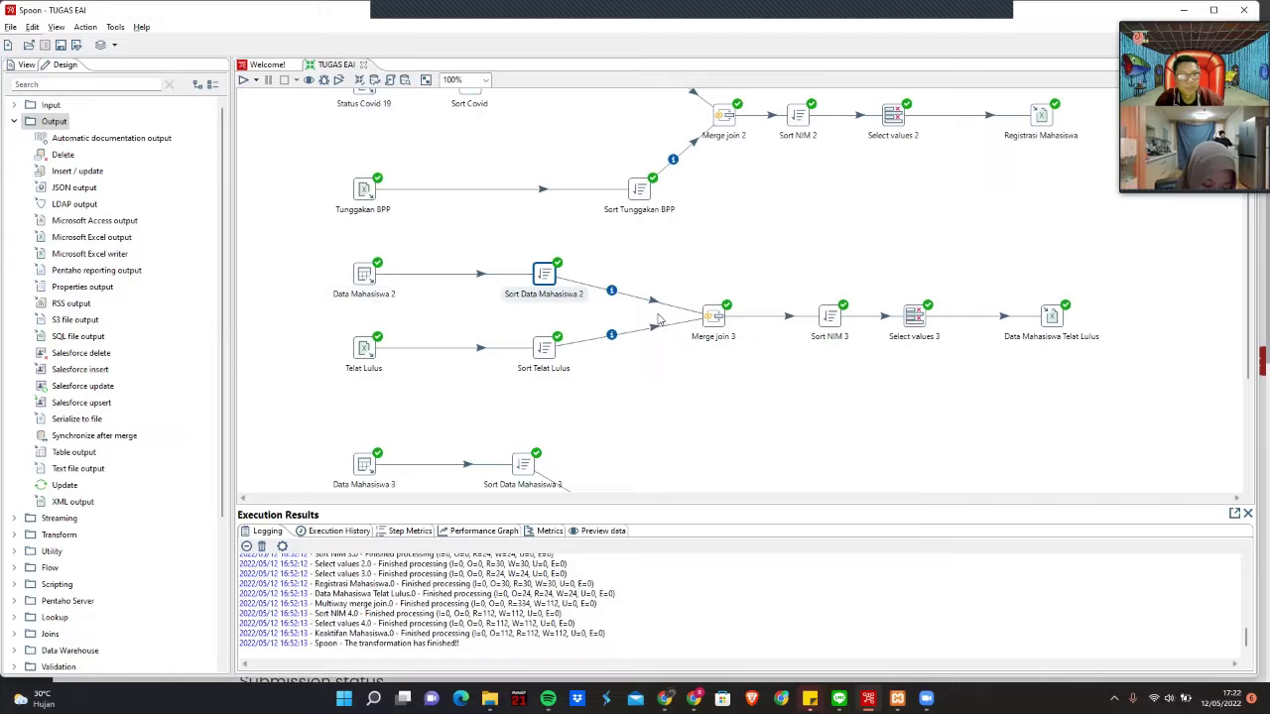
pyautogui.click(366, 349)
pyautogui.doubleClick(366, 349)
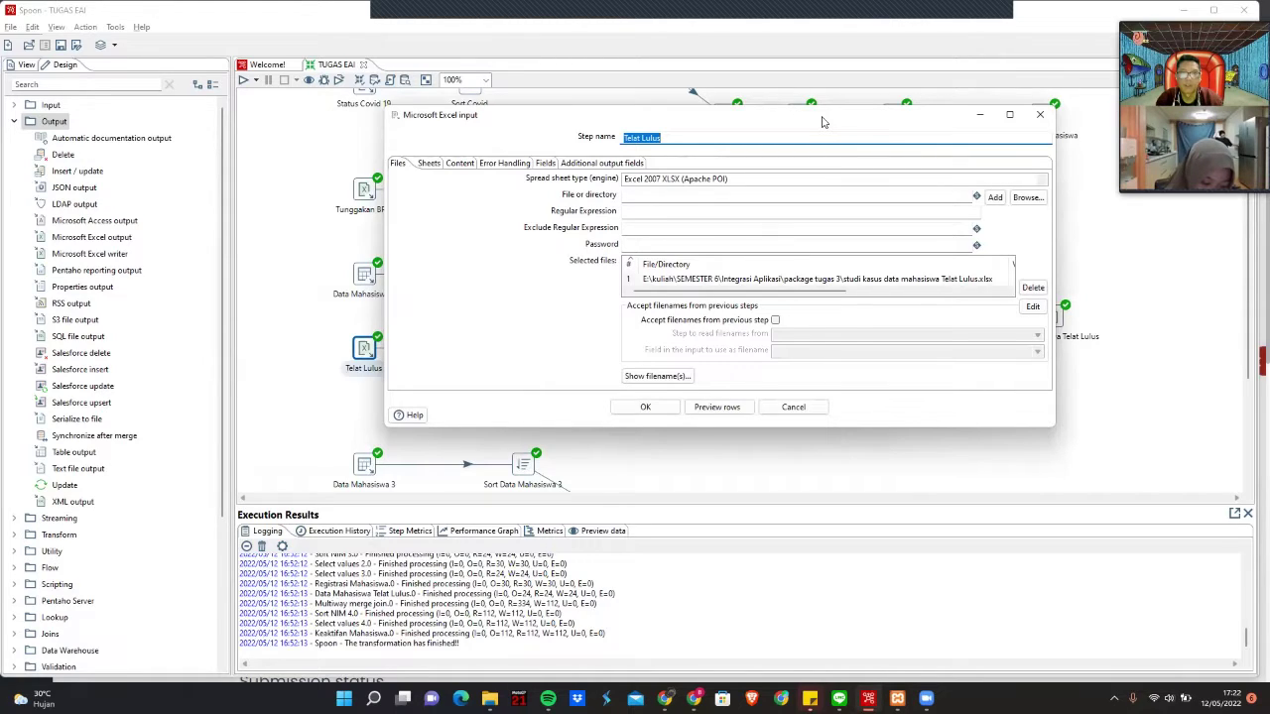
pyautogui.moveTo(822, 121); pyautogui.dragTo(831, 129)
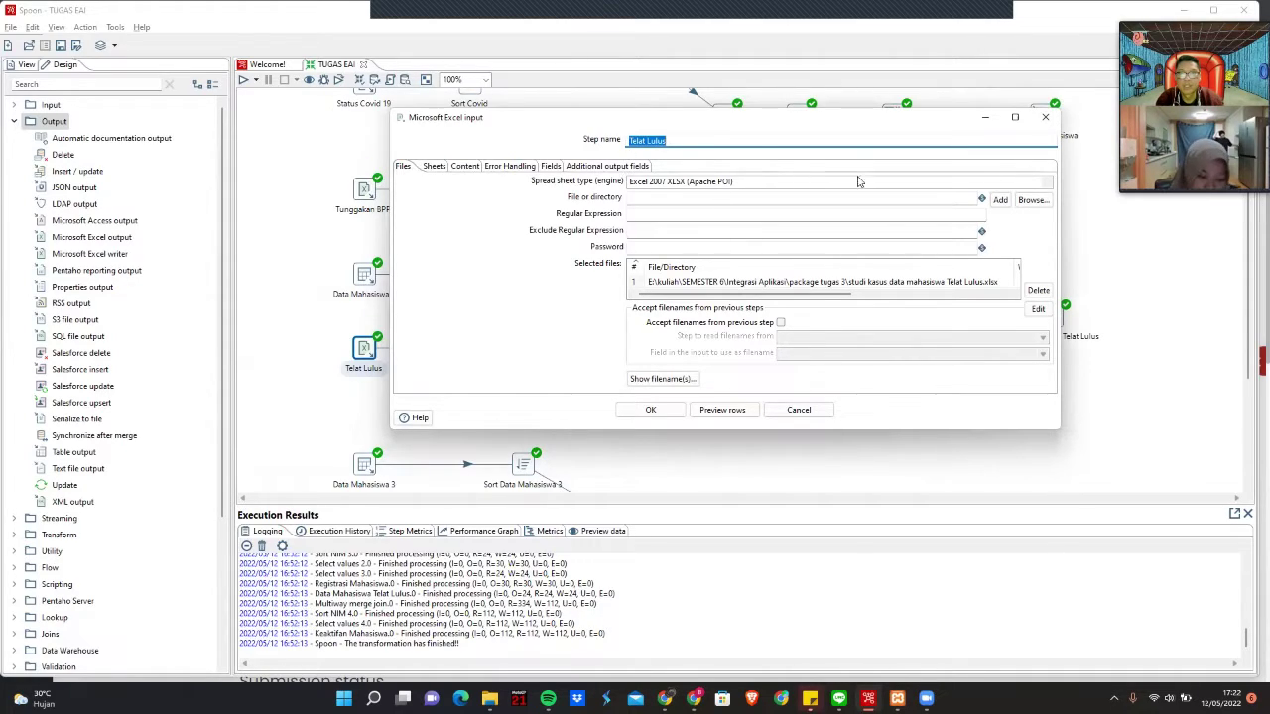
pyautogui.click(1047, 184)
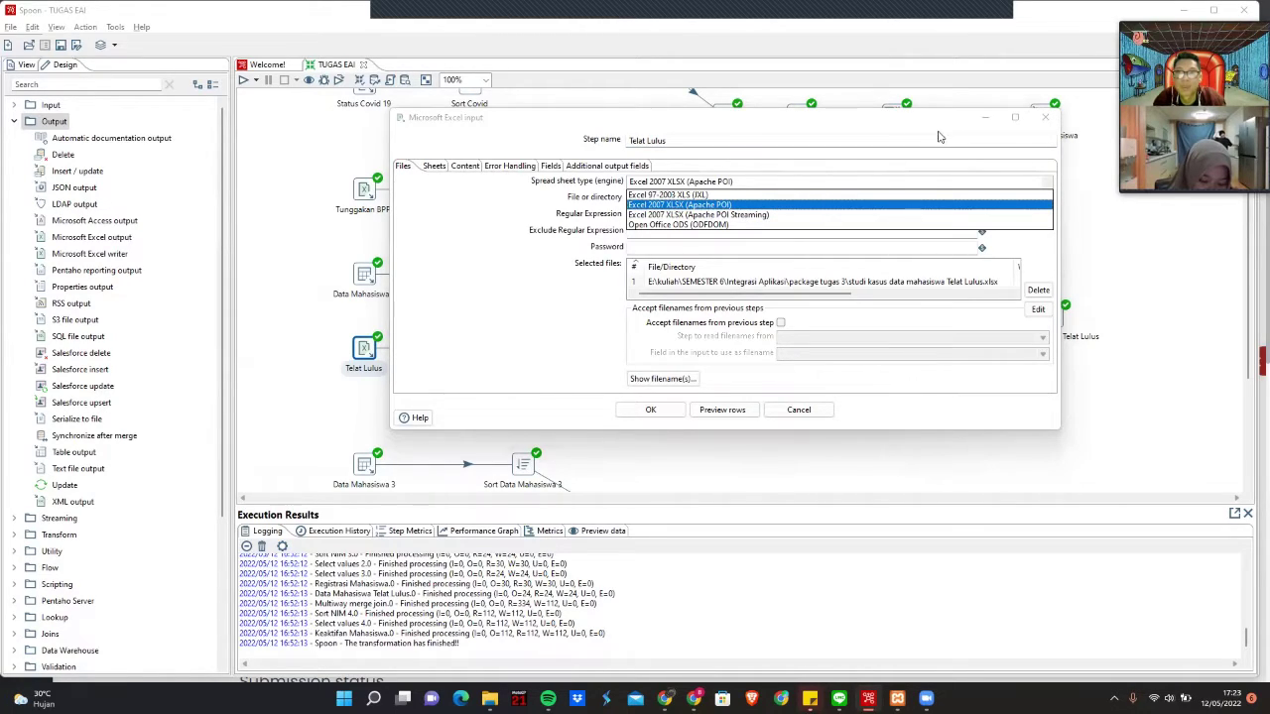
pyautogui.click(688, 205)
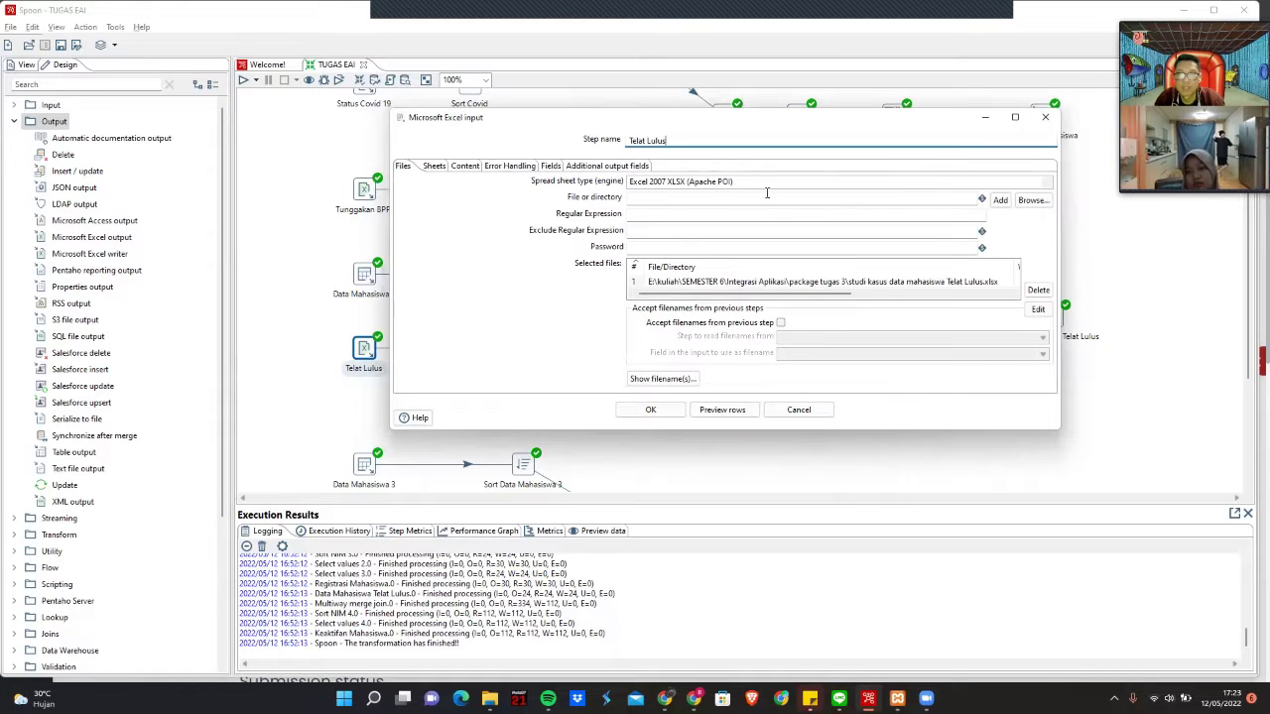
pyautogui.click(1031, 202)
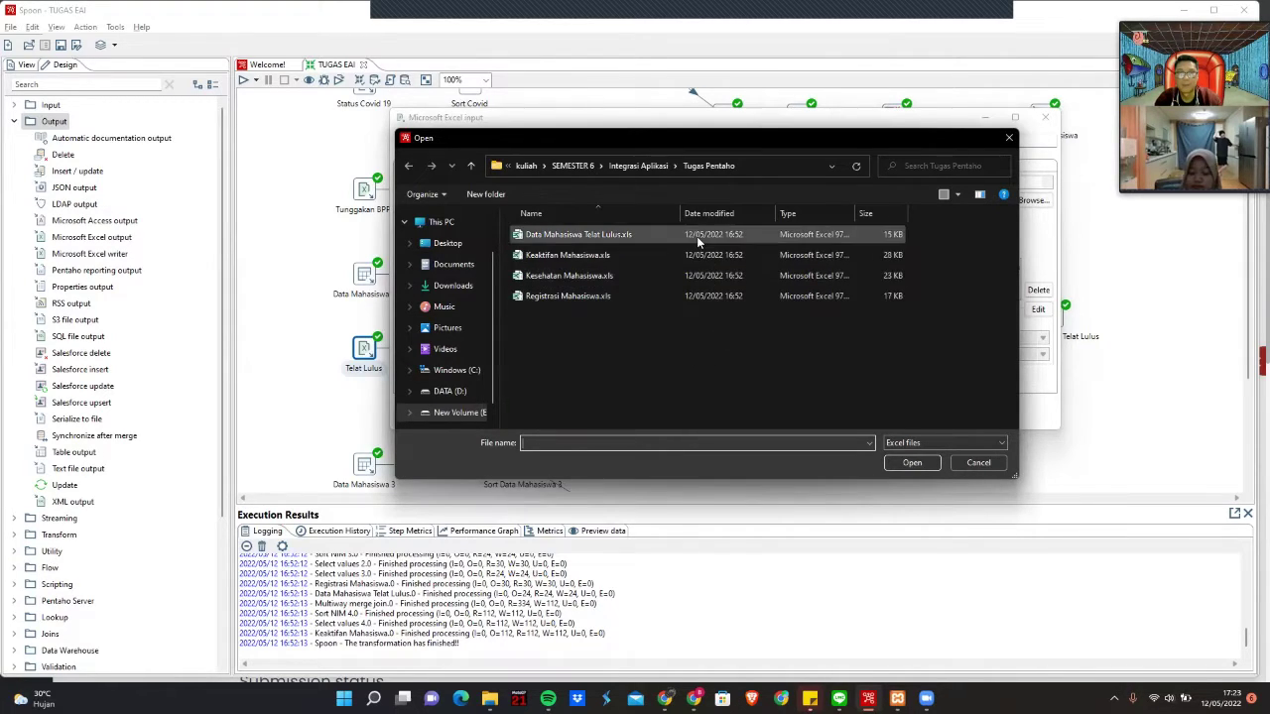
pyautogui.click(979, 464)
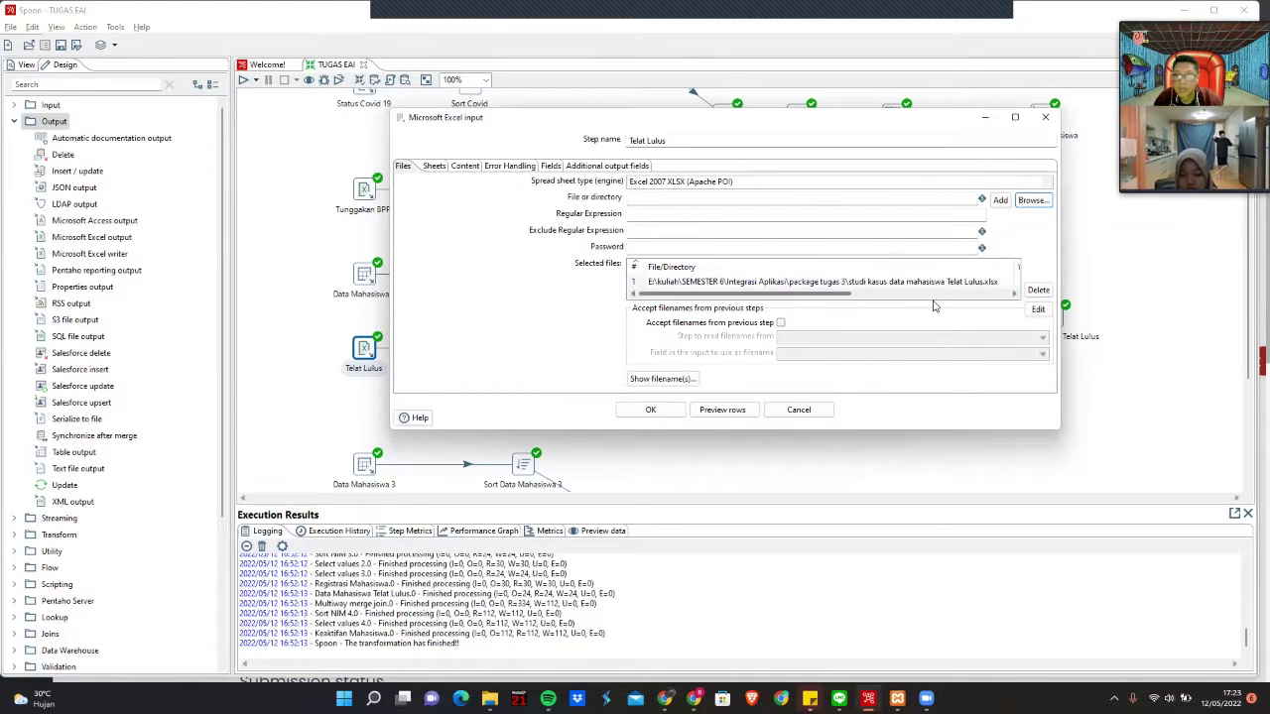
# Preview the rows read by the Telat Lulus input, then close the preview and the input's settings
pyautogui.click(724, 410)
pyautogui.click(759, 307)
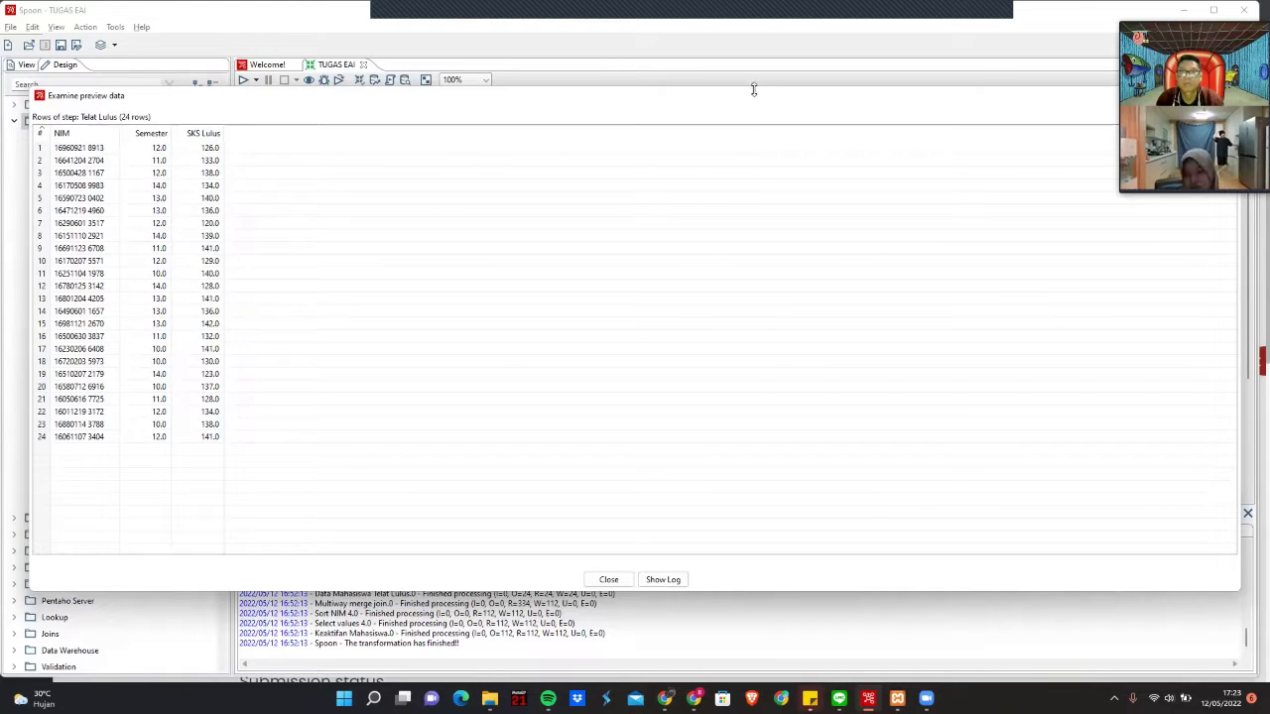
pyautogui.click(1076, 102)
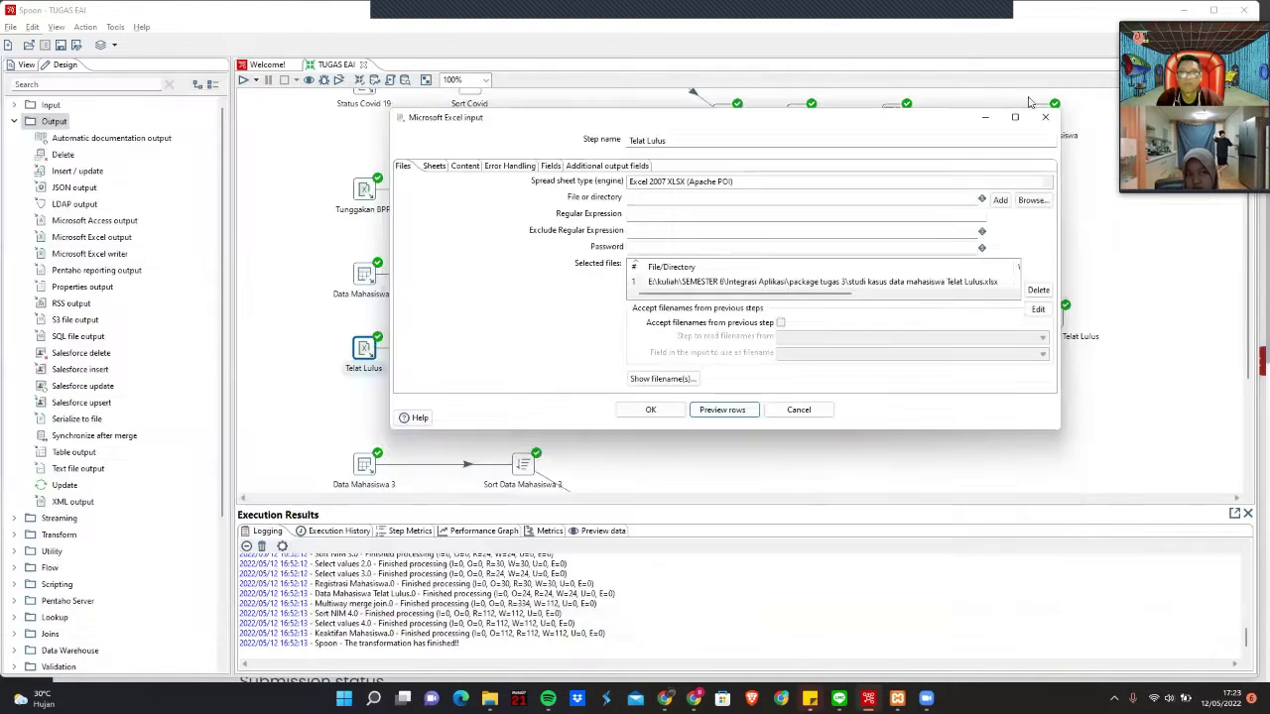
pyautogui.click(675, 410)
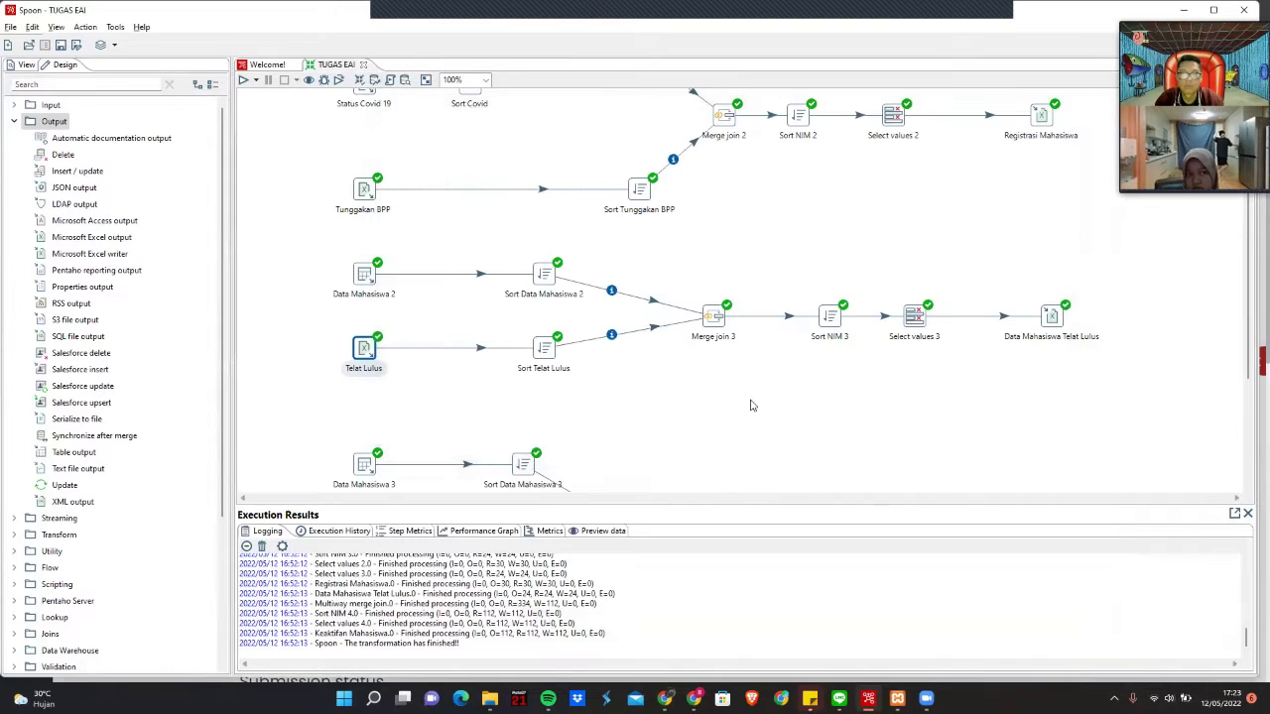
# Review the sort field and options of Sort Telat Lulus, then close its settings
pyautogui.doubleClick(543, 348)
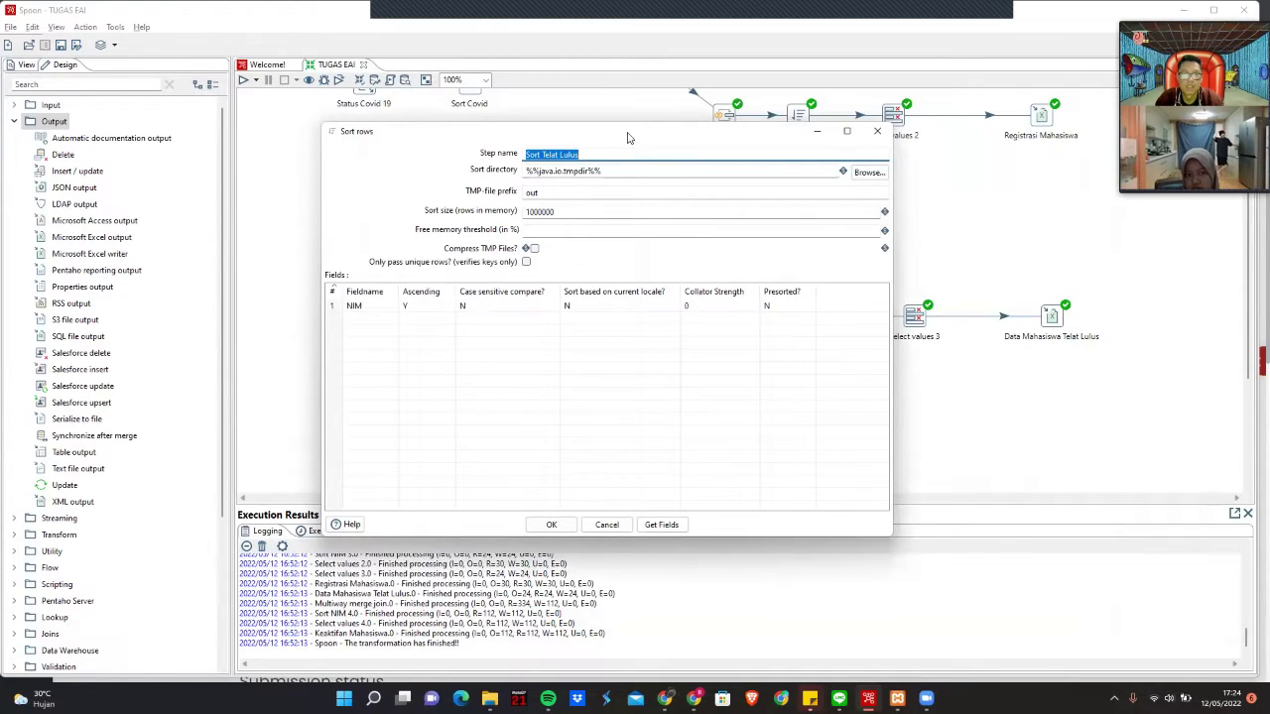
pyautogui.moveTo(627, 138); pyautogui.dragTo(869, 95)
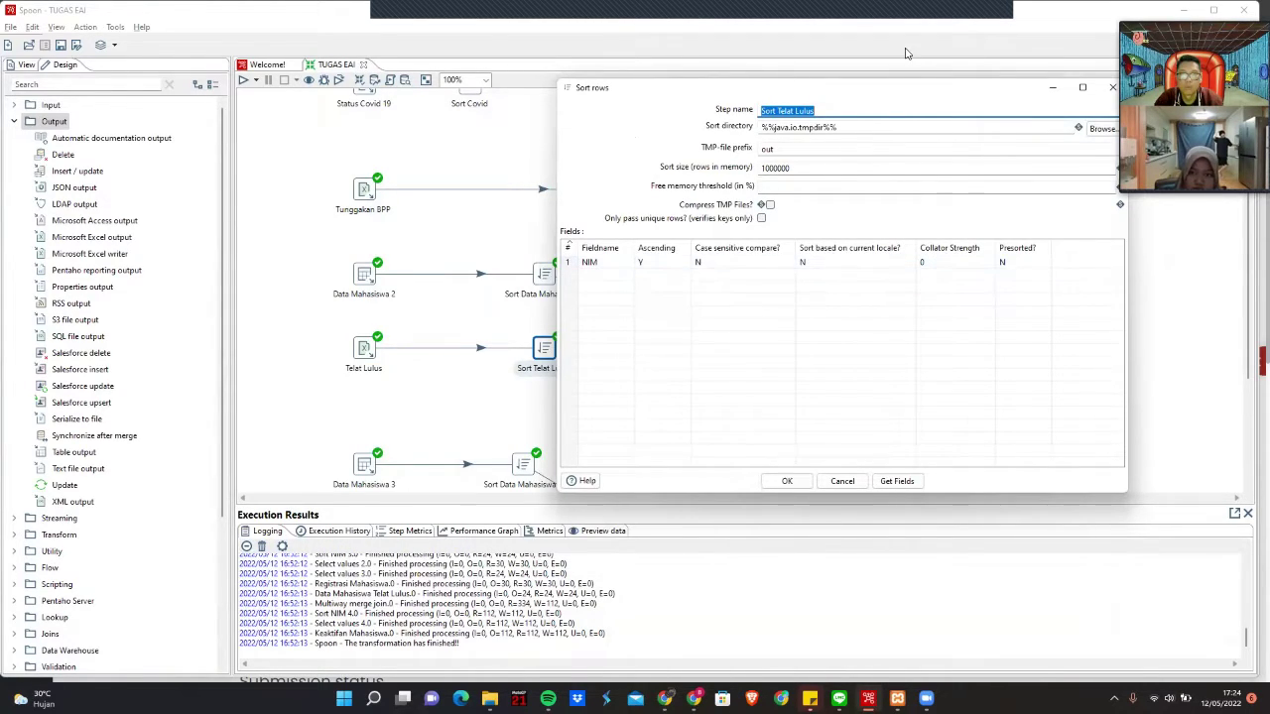
pyautogui.moveTo(953, 87); pyautogui.dragTo(778, 98)
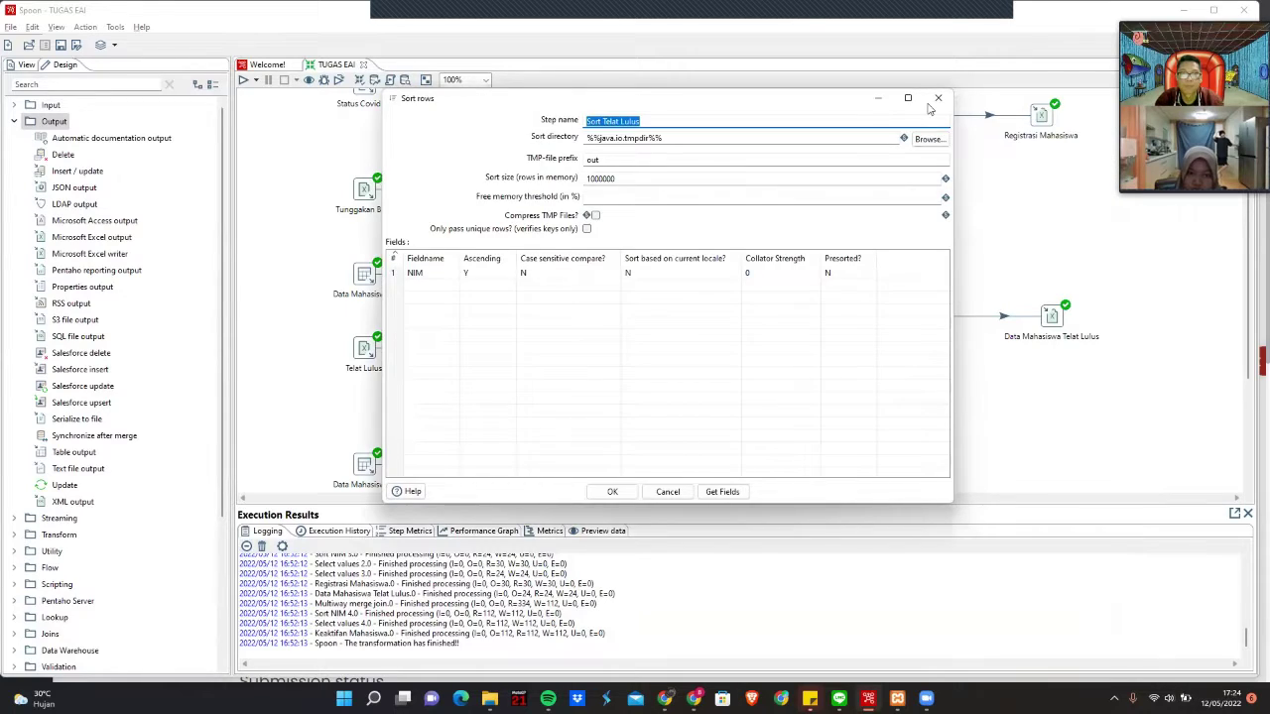
pyautogui.click(937, 99)
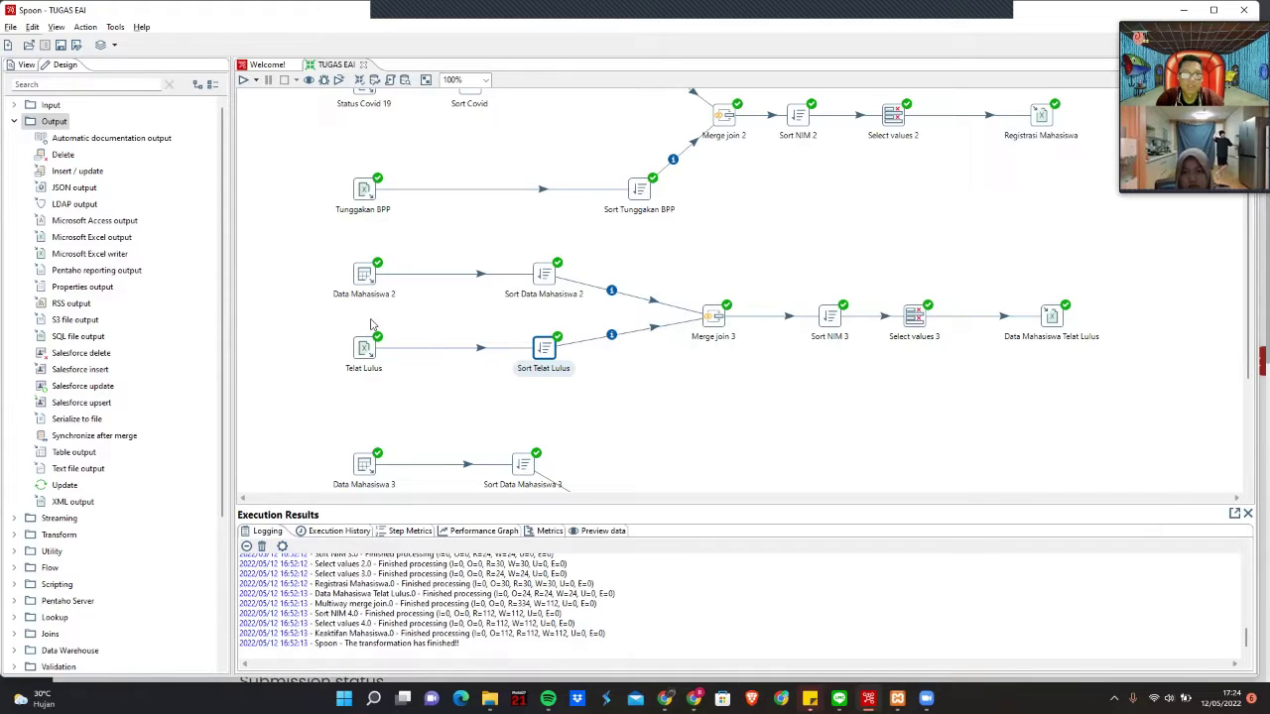
# Review the source steps, join type and key fields of Merge join 3, then close its settings
pyautogui.doubleClick(716, 317)
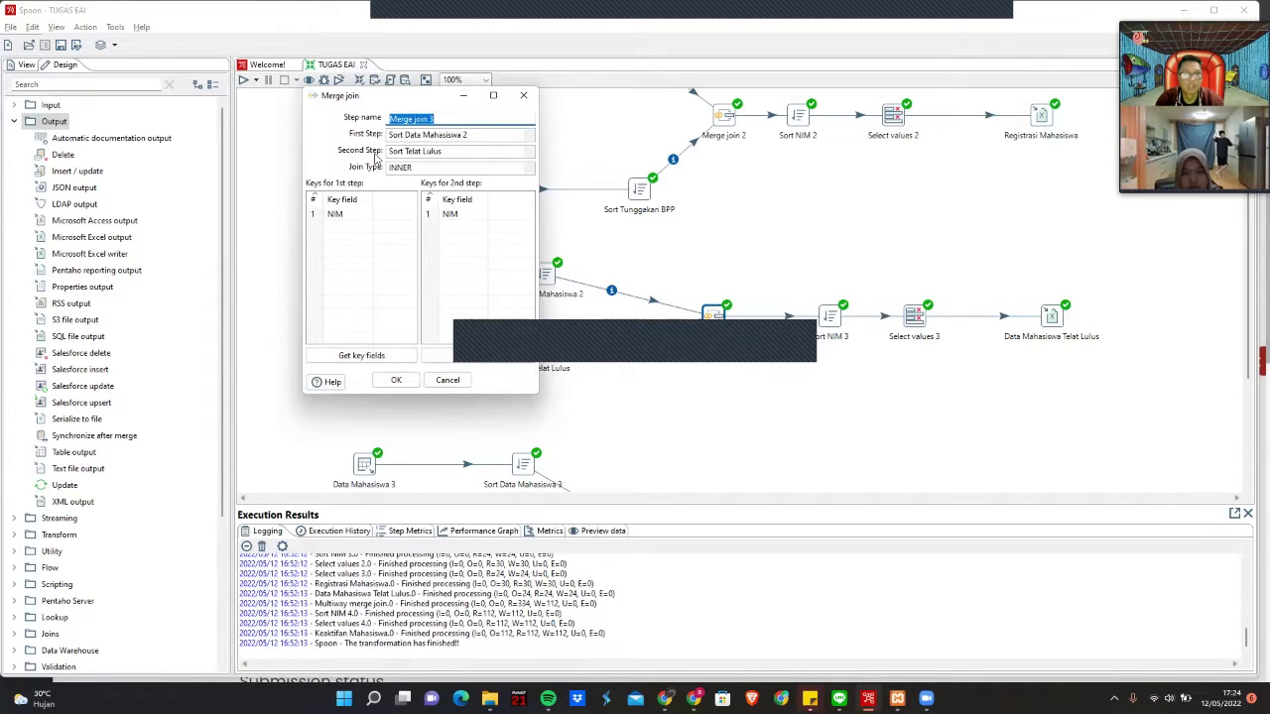
pyautogui.moveTo(416, 96); pyautogui.dragTo(375, 156)
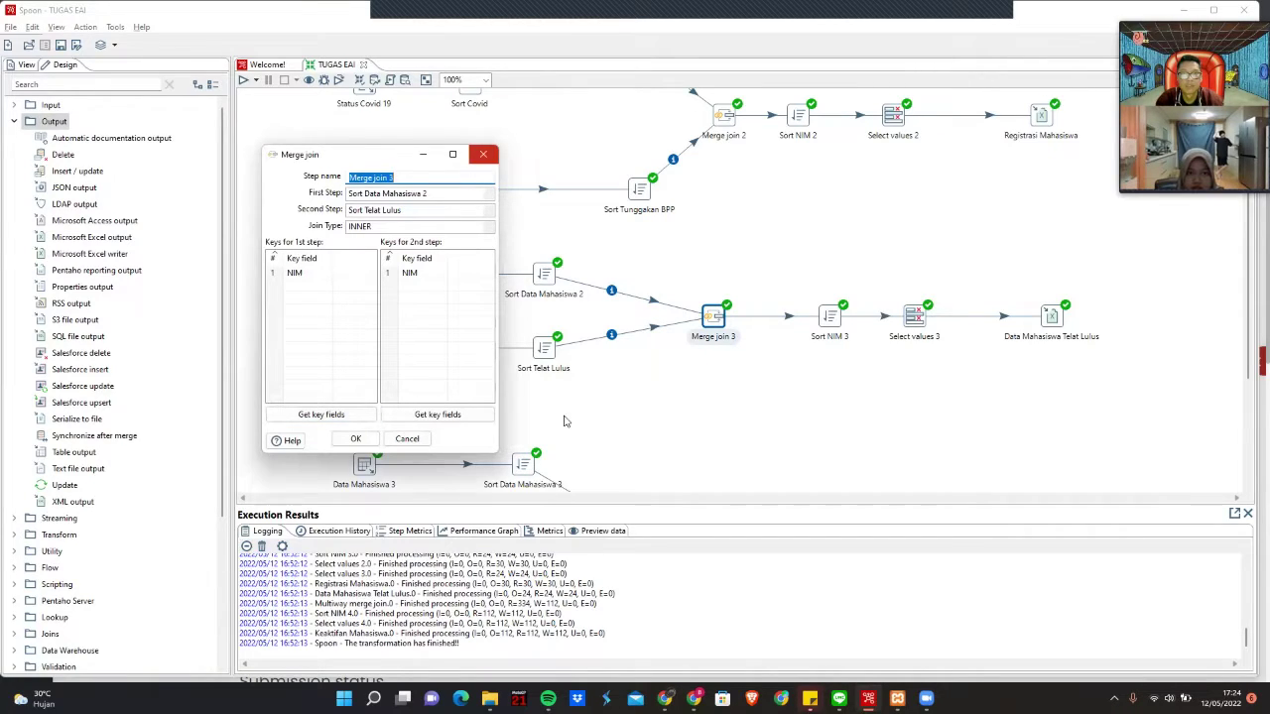
pyautogui.press('Escape')
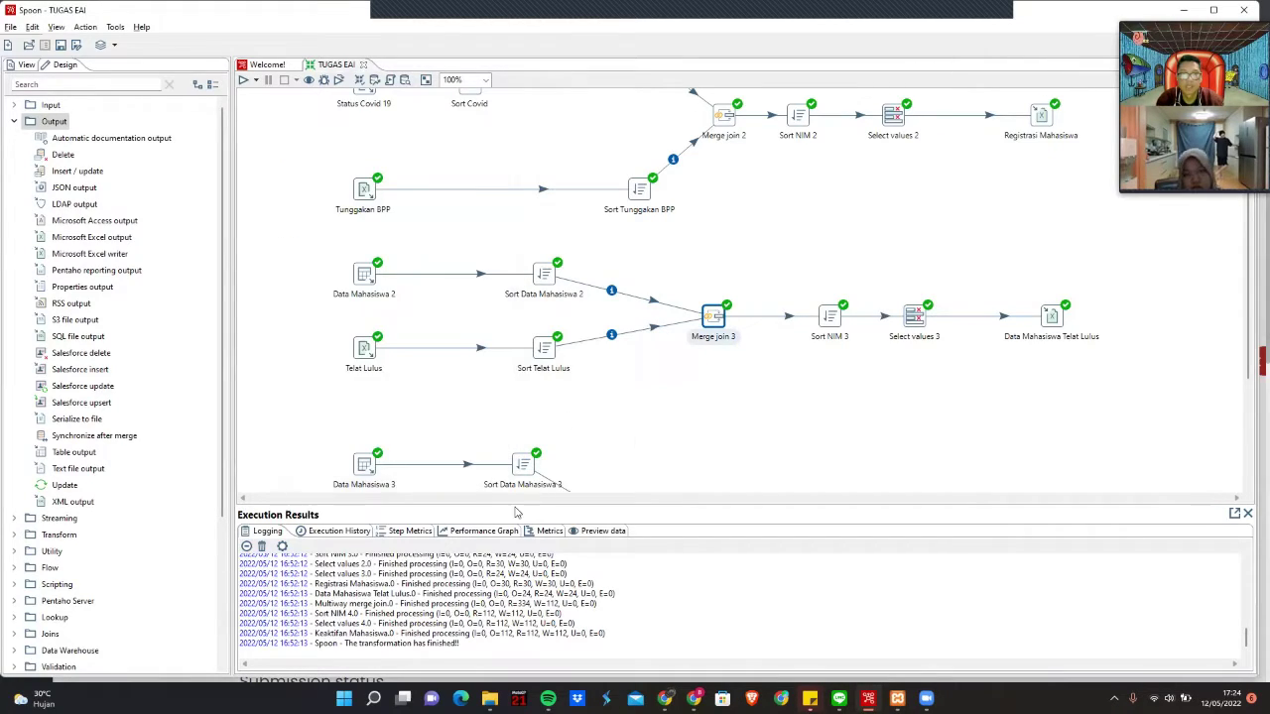
# Review the sort field of Sort NIM 3, then close its settings
pyautogui.doubleClick(832, 318)
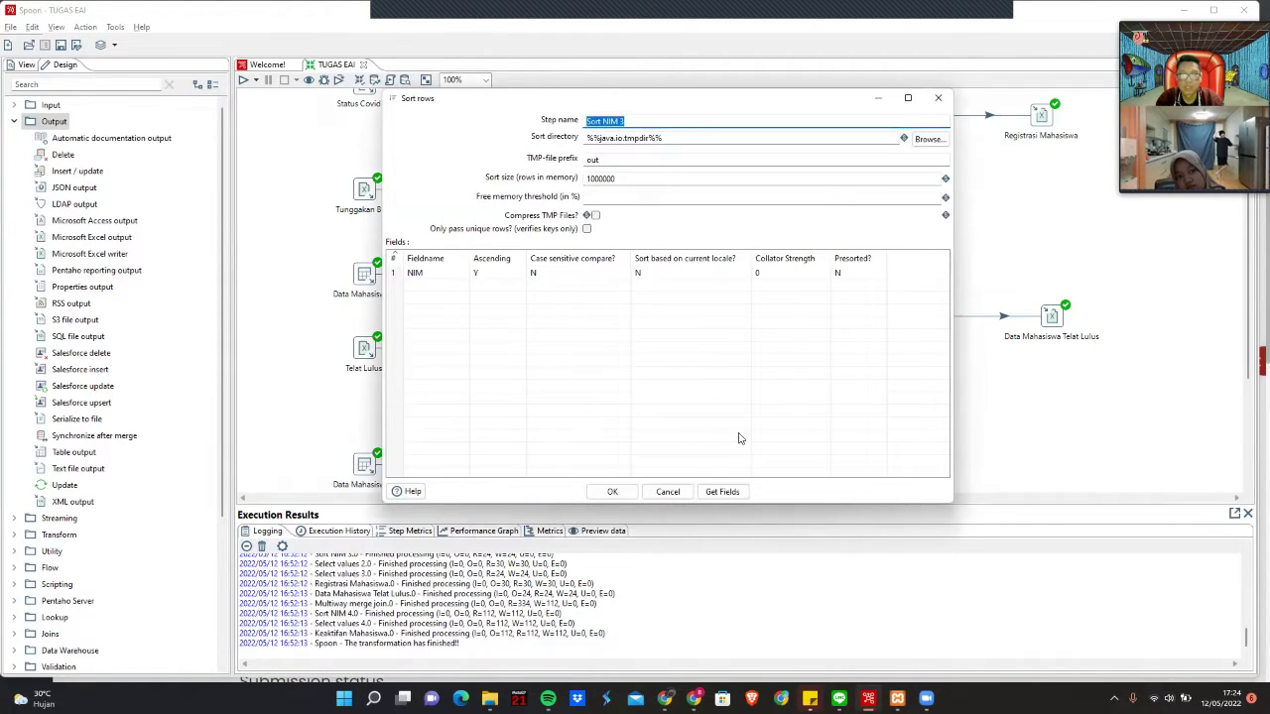
pyautogui.click(721, 492)
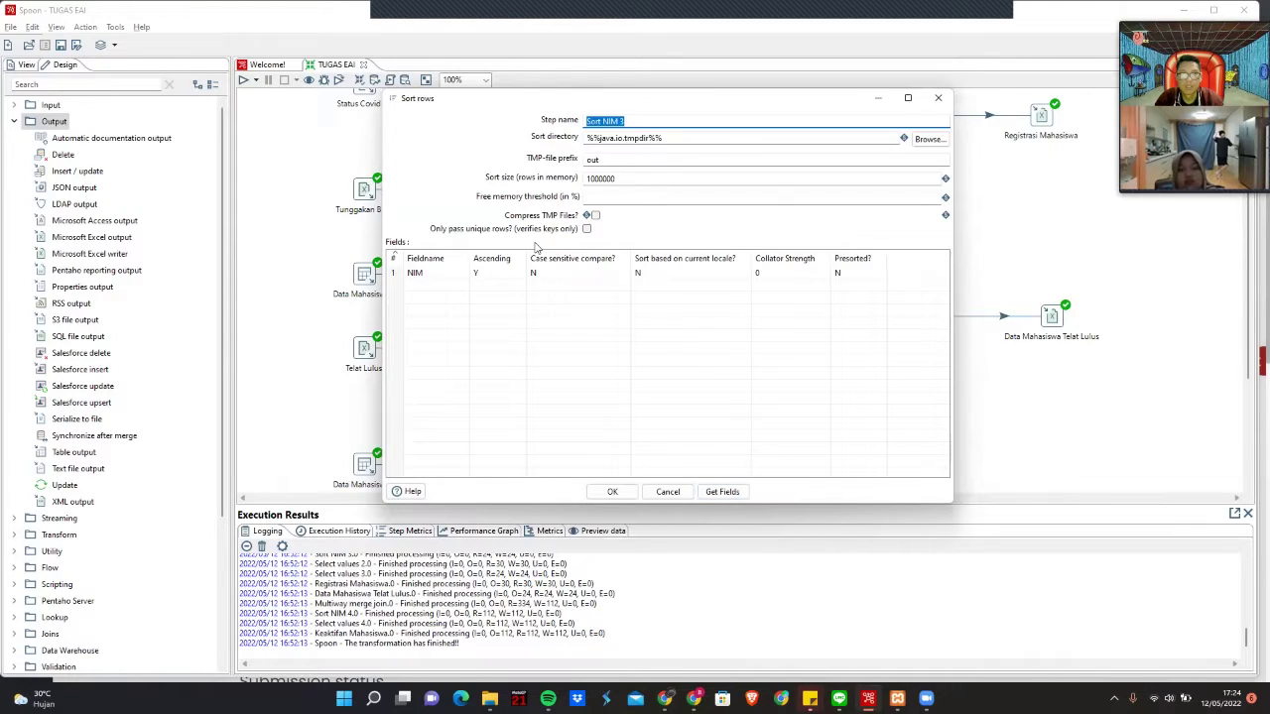
pyautogui.click(937, 97)
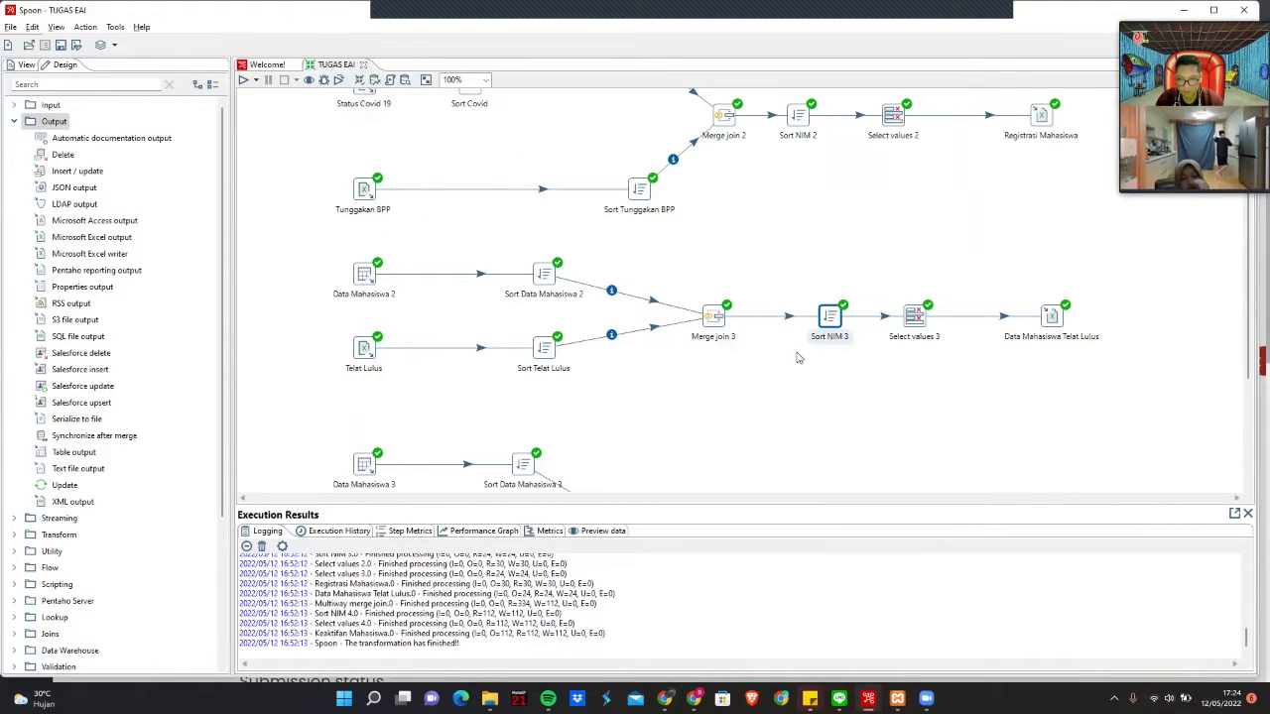
# Review the fields chosen in Select values 3, then close its settings
pyautogui.moveTo(918, 319)
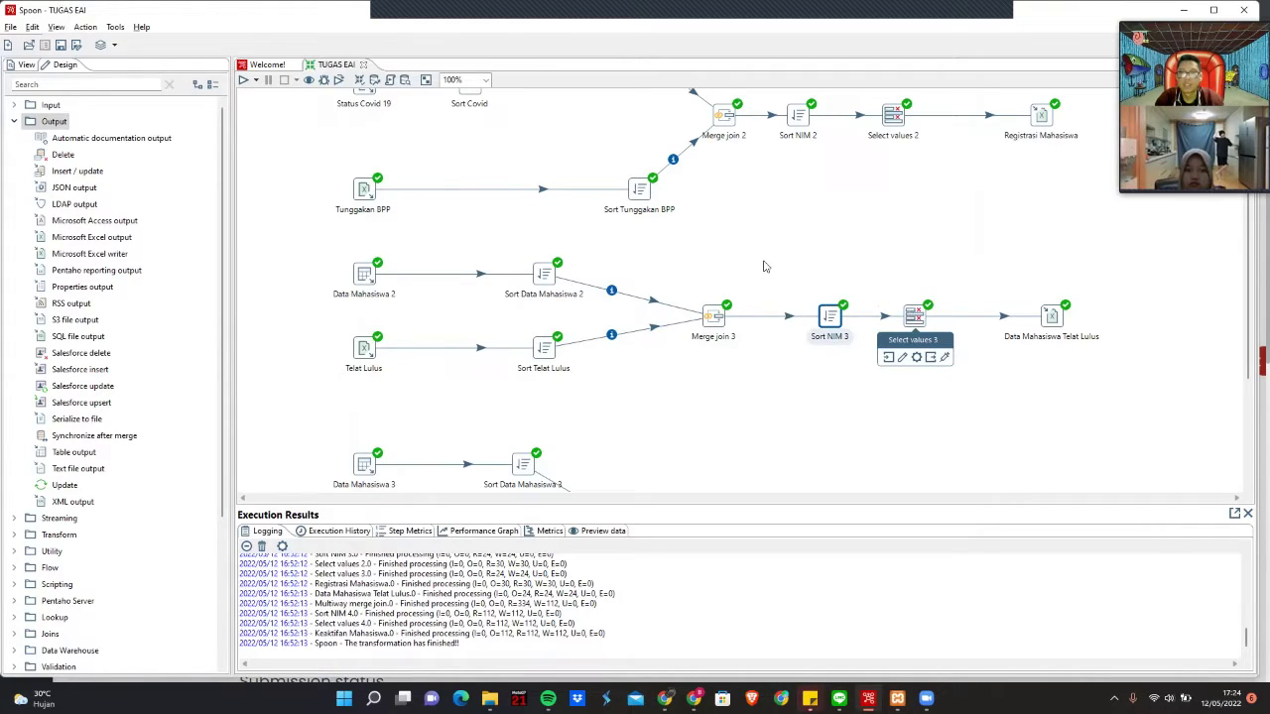
pyautogui.moveTo(930, 324); pyautogui.dragTo(932, 326)
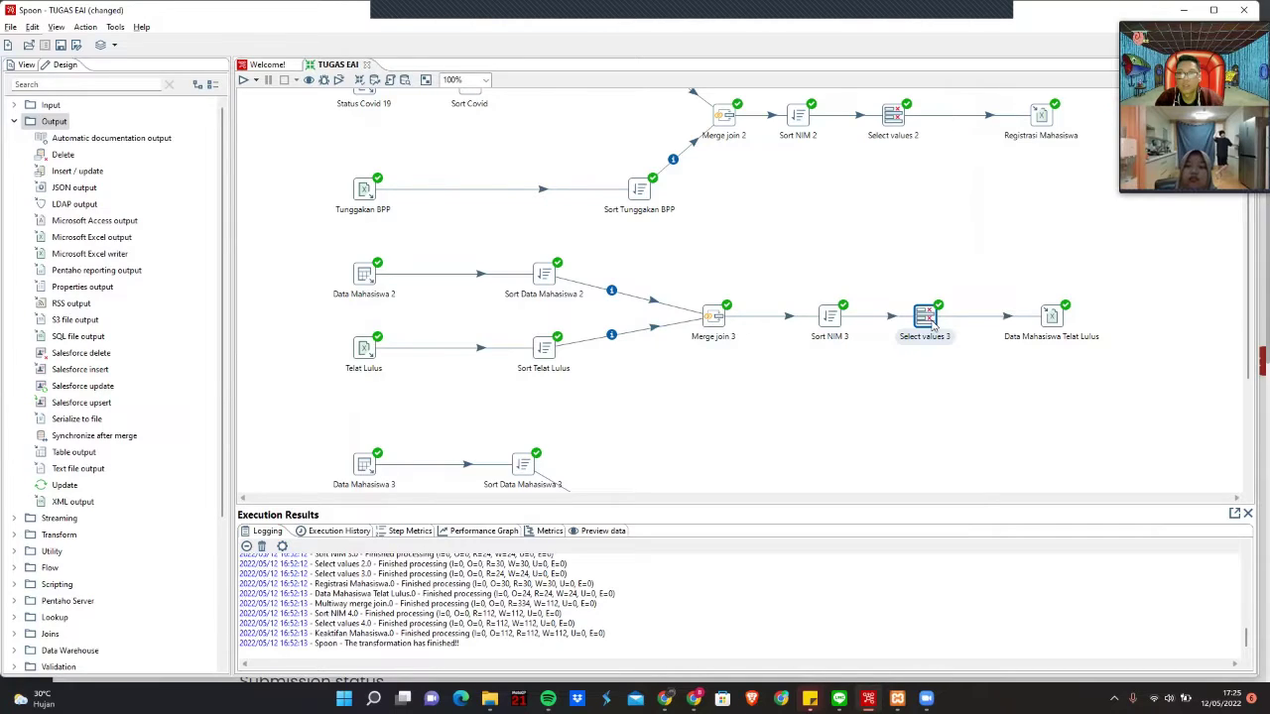
pyautogui.doubleClick(932, 327)
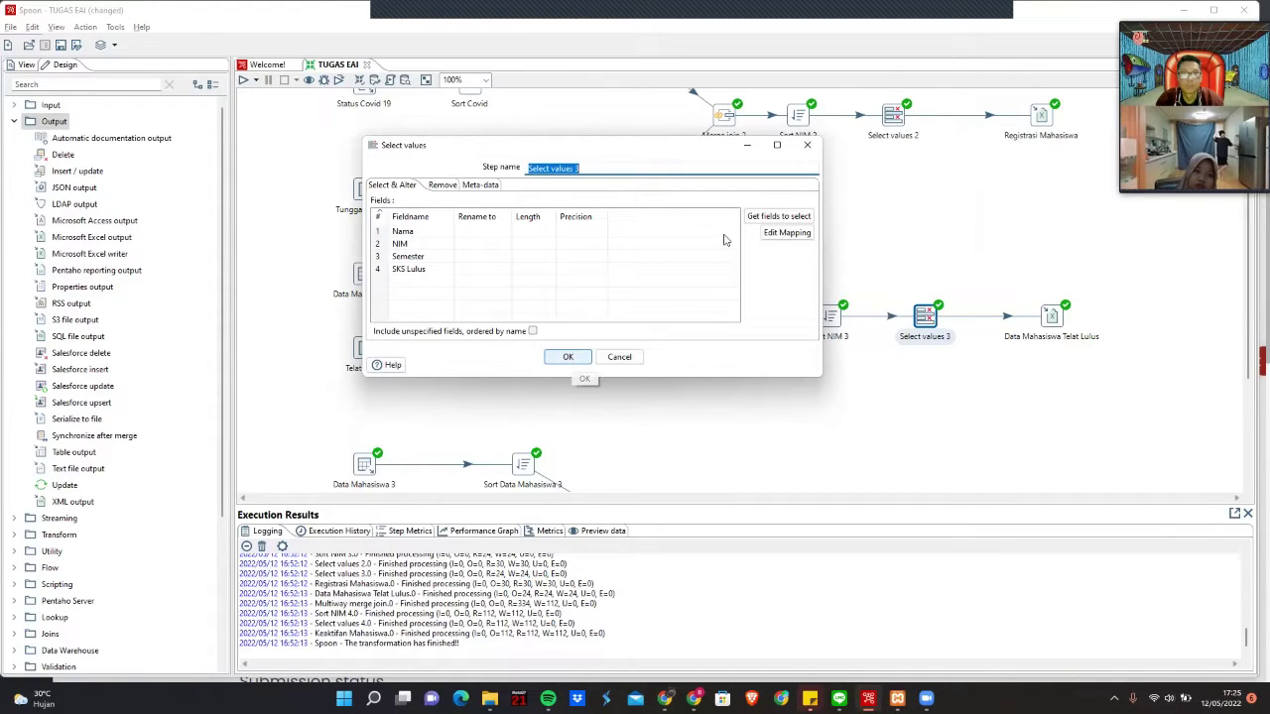
pyautogui.click(568, 357)
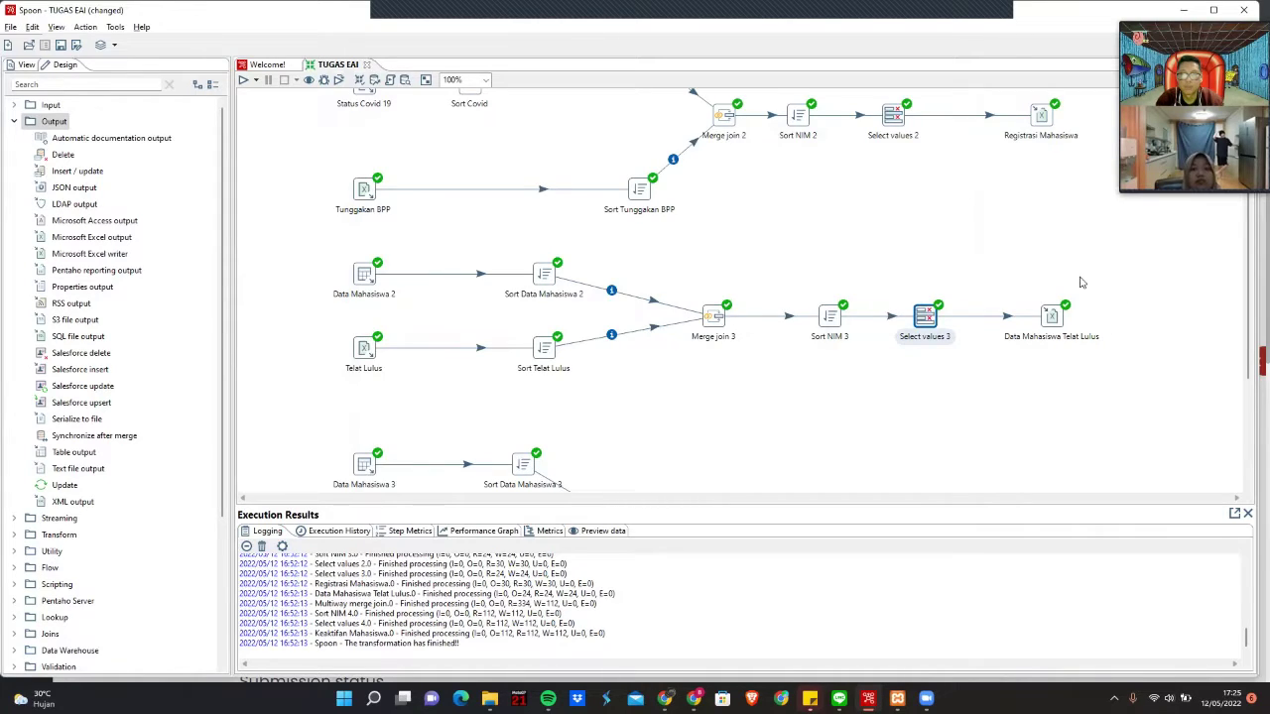
# Review the file settings of the Data Mahasiswa Telat Lulus Excel output, then close its settings
pyautogui.moveTo(1054, 317)
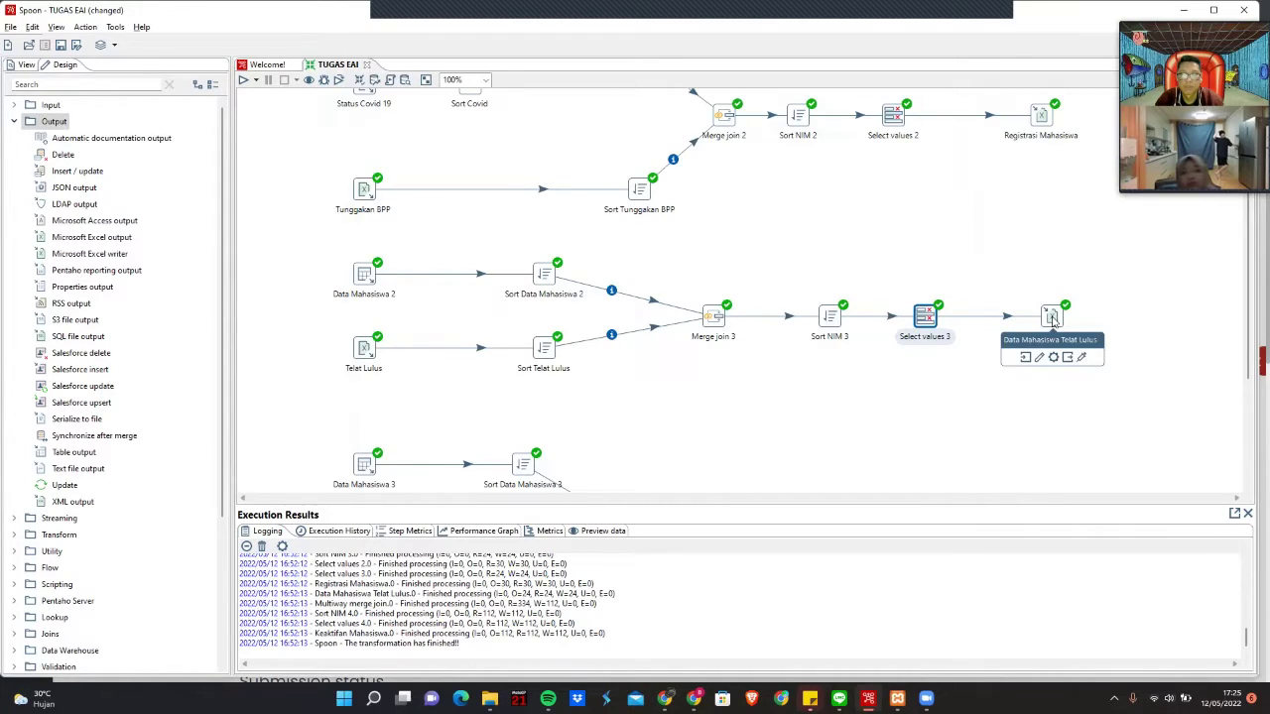
pyautogui.doubleClick(1052, 318)
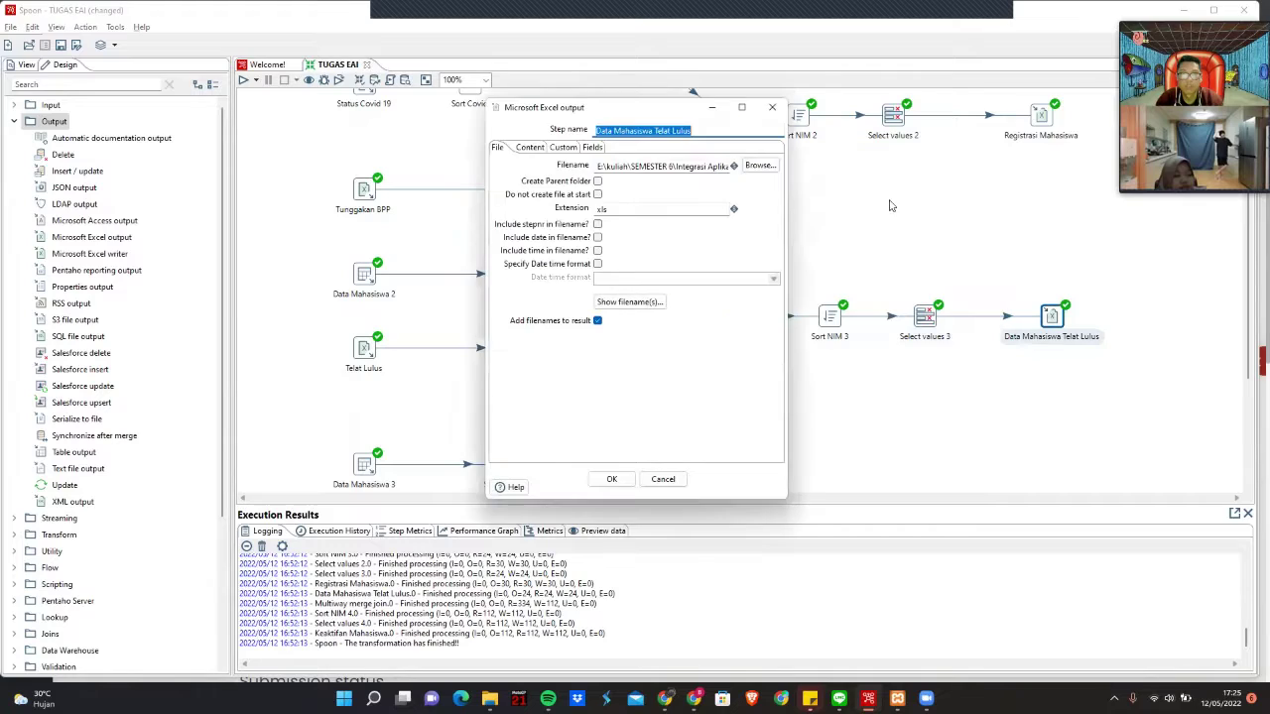
pyautogui.moveTo(650, 111); pyautogui.dragTo(598, 100)
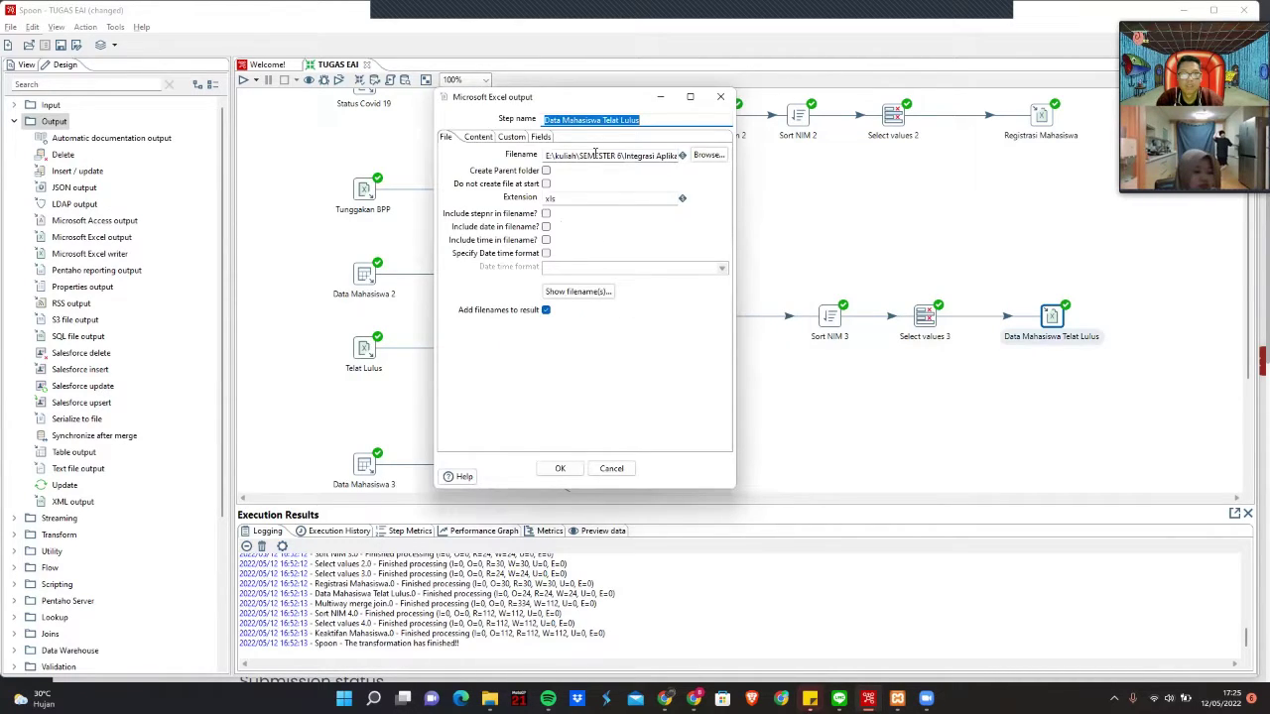
pyautogui.click(720, 97)
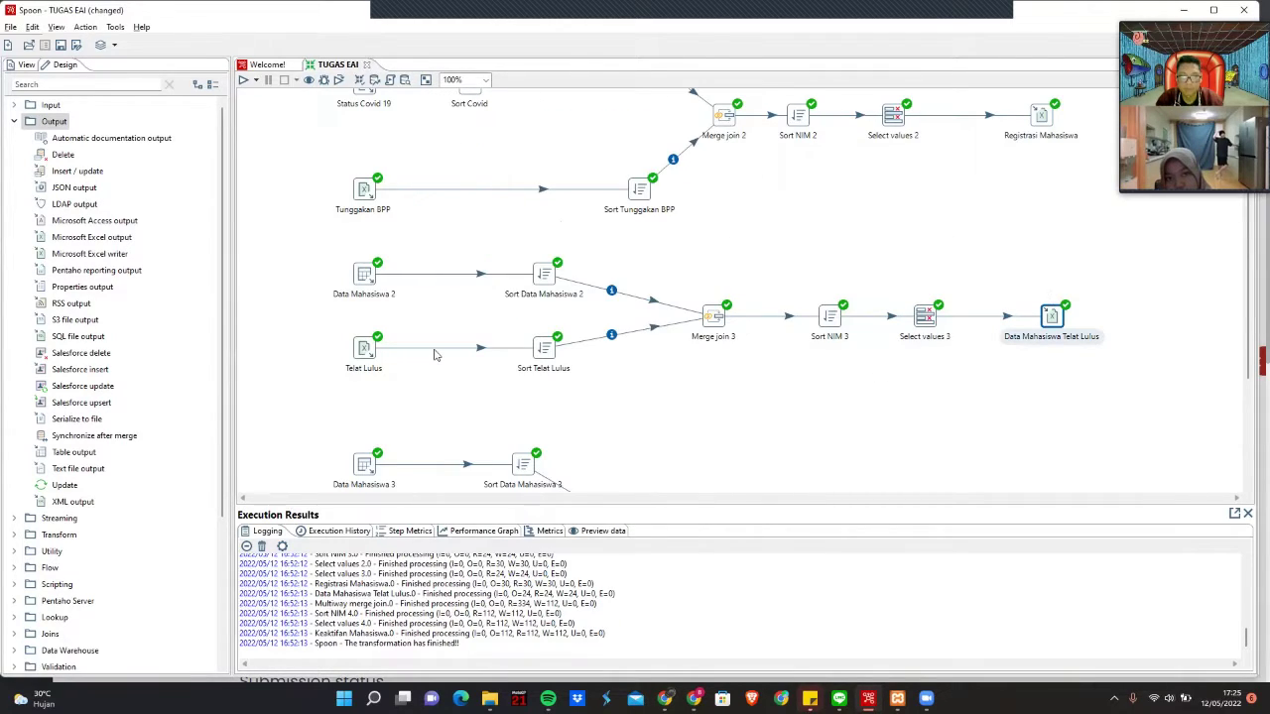
# Look over the remaining branches, then switch to File Explorer and open Data Mahasiswa Telat Lulus.xls from the Tugas Pentaho folder
pyautogui.scroll(-3, 906, 308)
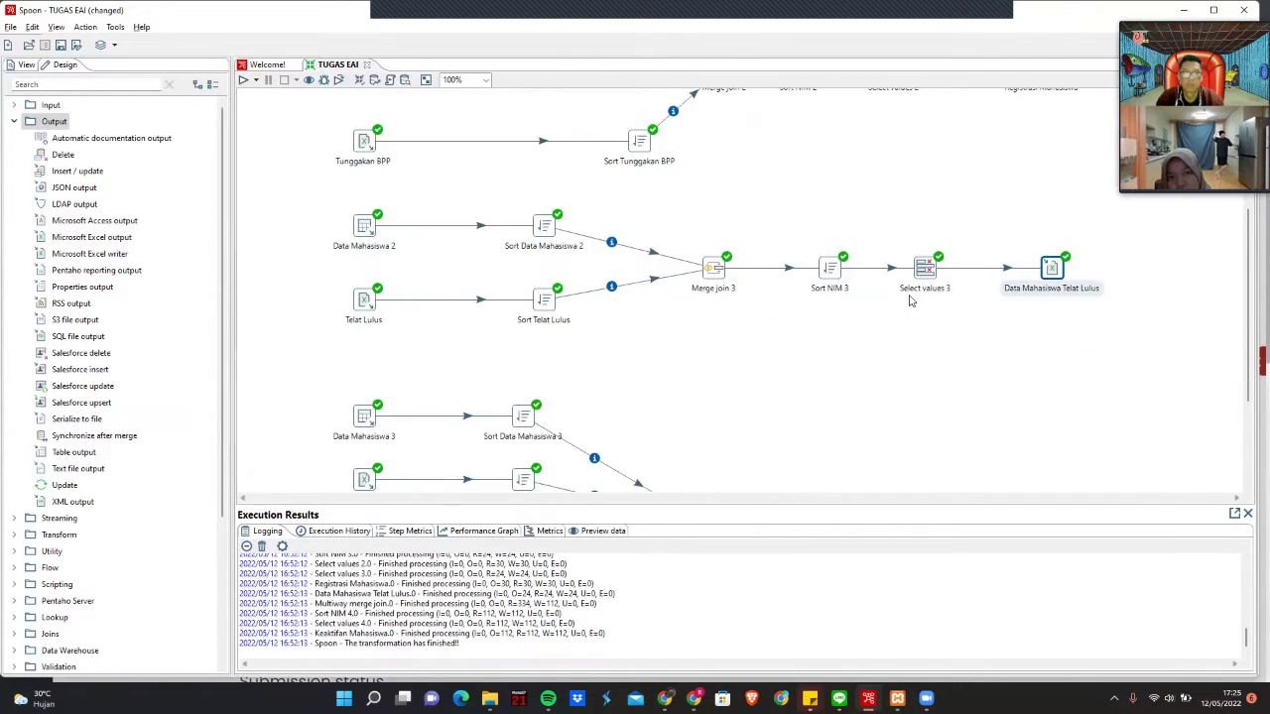
pyautogui.scroll(-1, 788, 249)
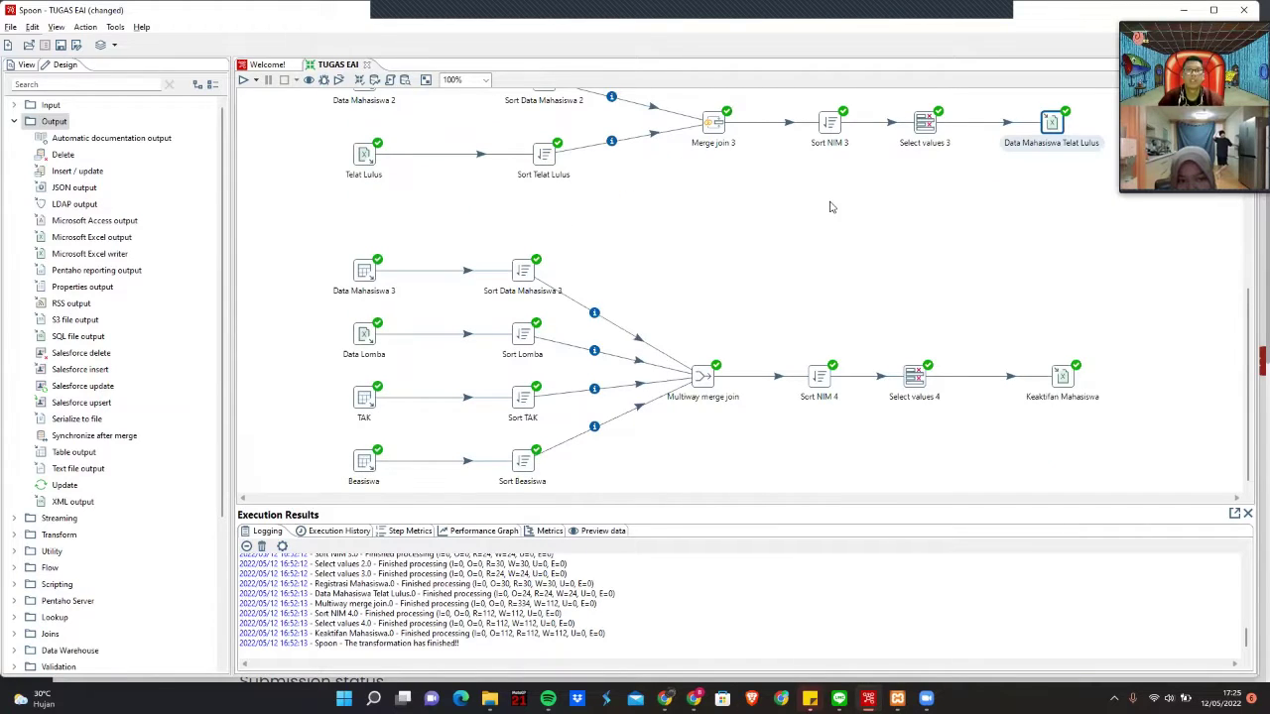
pyautogui.scroll(1, 754, 168)
pyautogui.scroll(1, 397, 144)
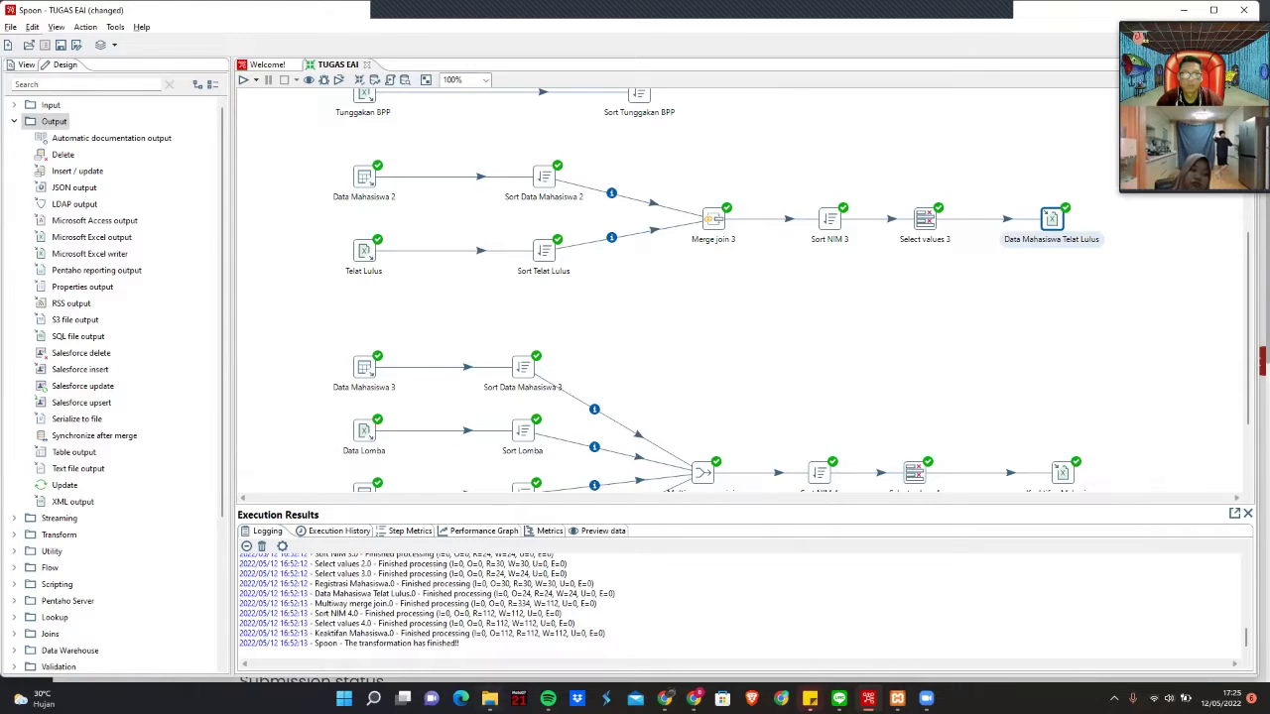
pyautogui.click(489, 699)
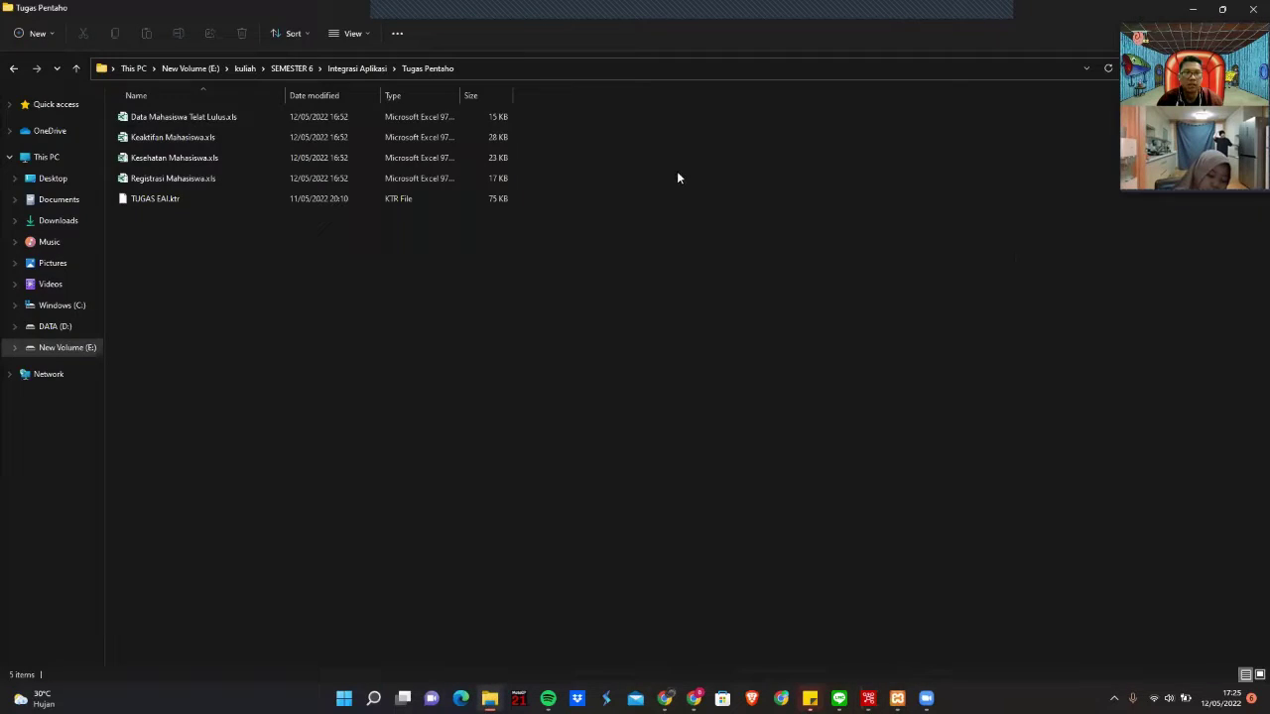
pyautogui.doubleClick(208, 119)
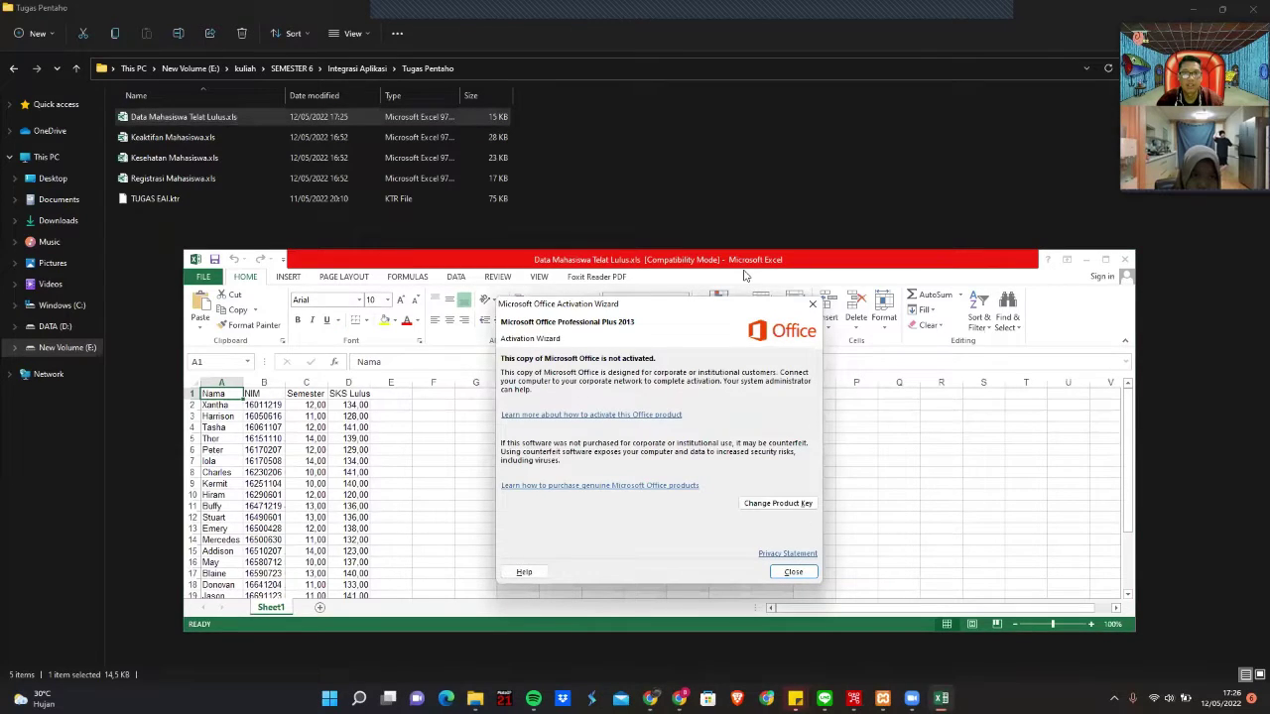
# Look over the student records in the Data Mahasiswa Telat Lulus.xls workbook, then close it and switch back to Spoon
pyautogui.moveTo(745, 268); pyautogui.dragTo(727, 214)
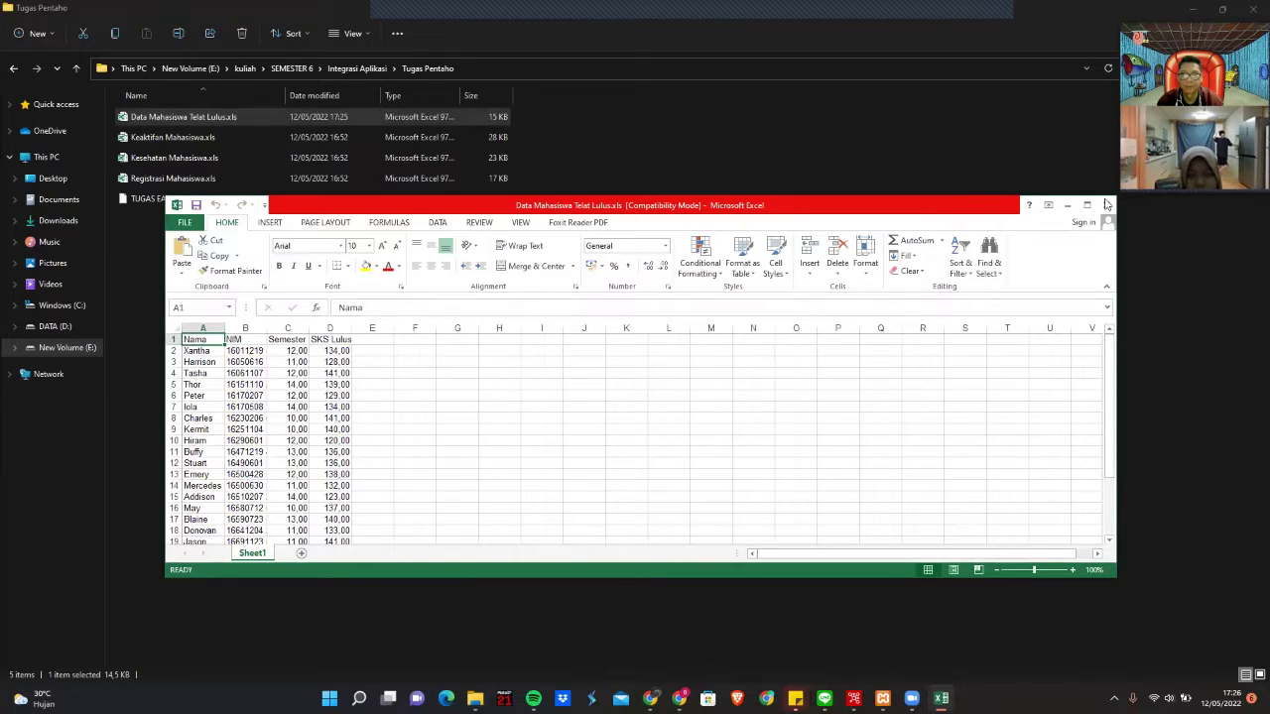
pyautogui.hotkey('alt', 'F4')
pyautogui.hotkey('alt', 'Tab')
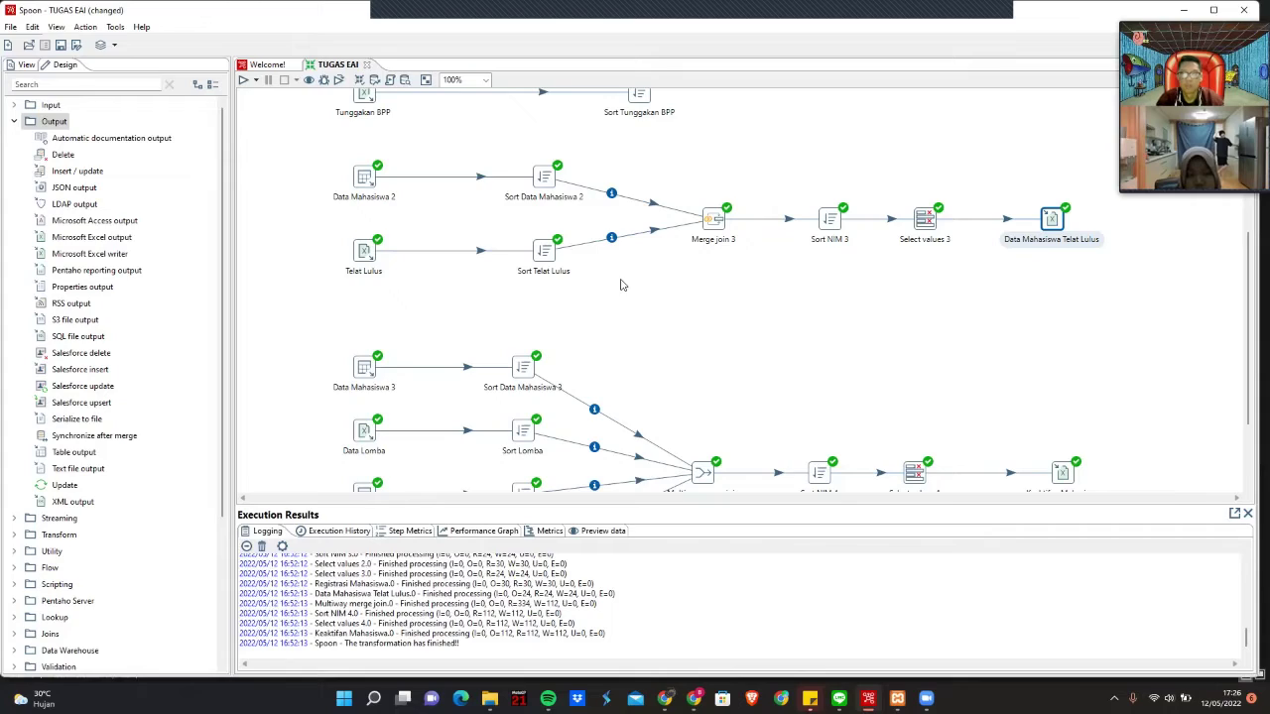
# Switch to the browser to read the dashboard requirements on the assignment page, then return to the TUGAS EAI transformation in Spoon
pyautogui.scroll(-5, 620, 285)
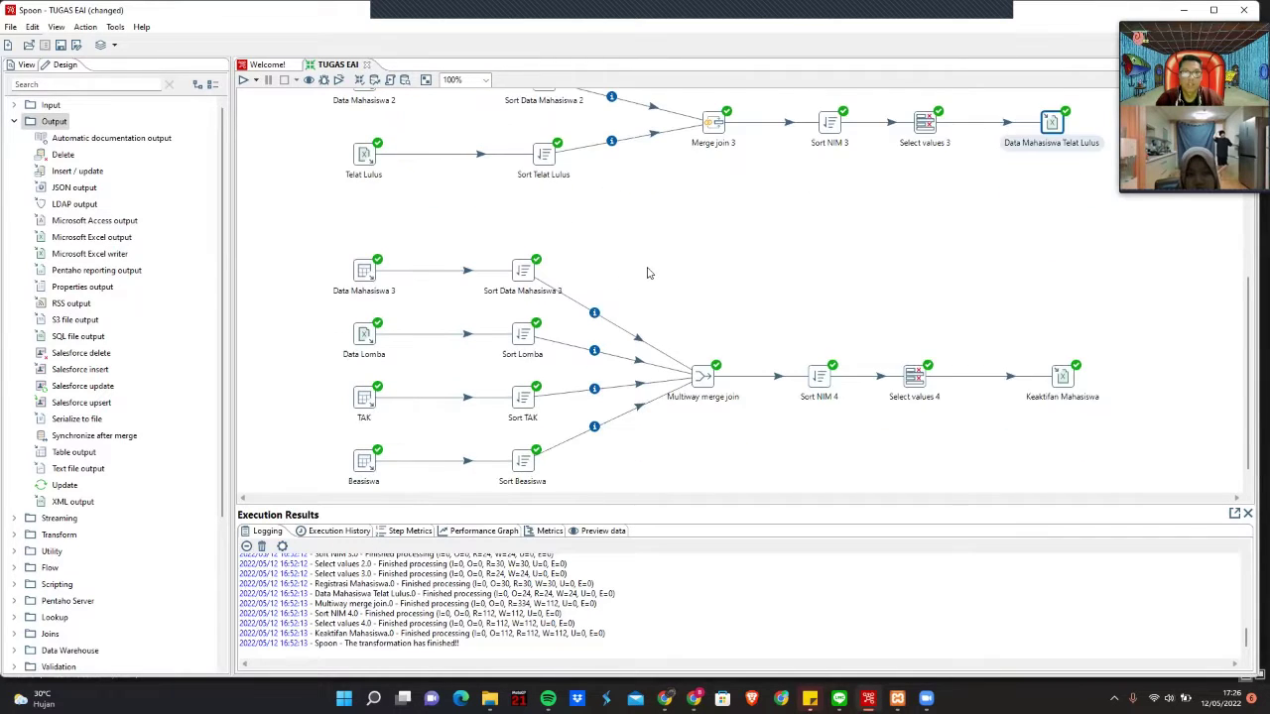
pyautogui.hotkey('alt', 'Tab')
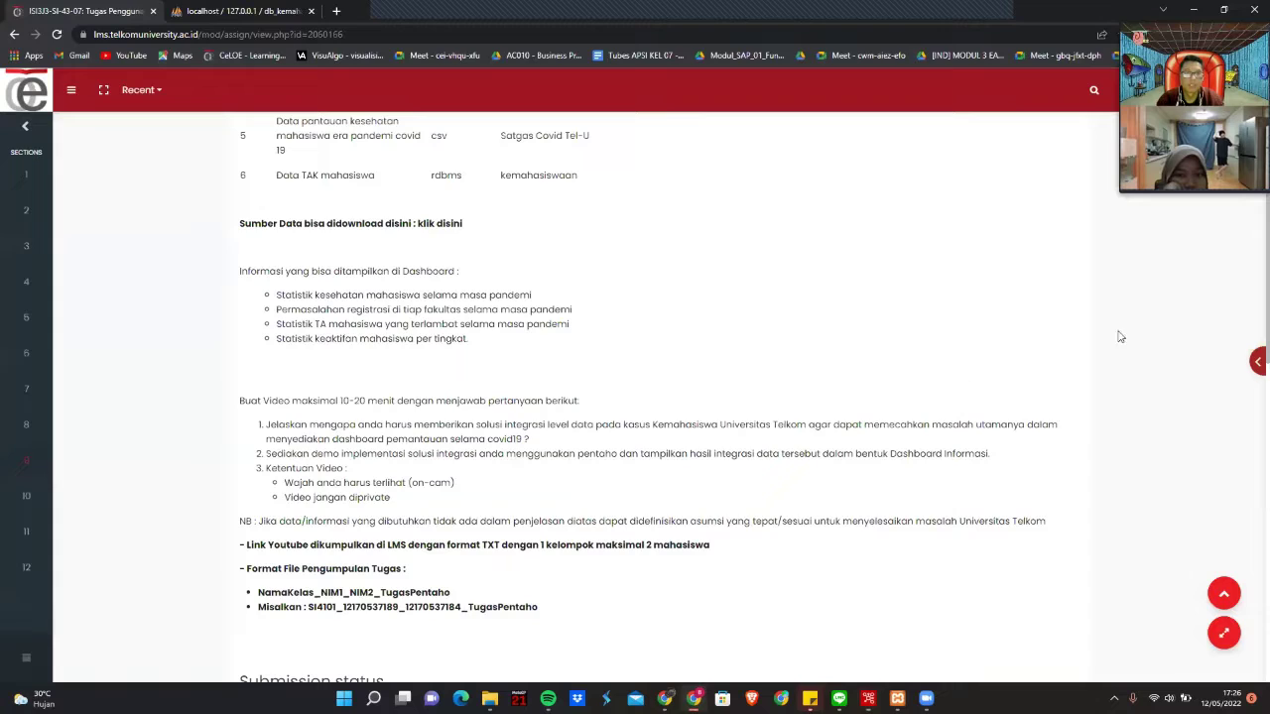
pyautogui.hotkey('alt', 'Tab')
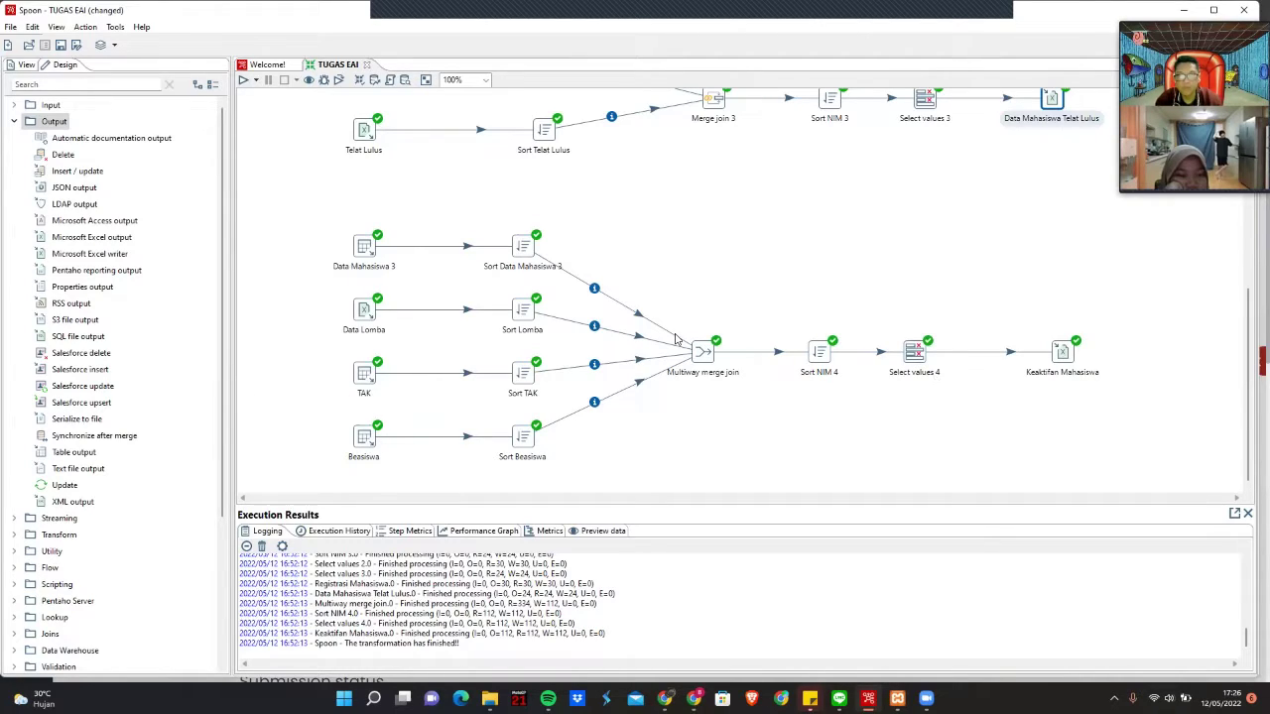
# Review the SQL query of the Data Mahasiswa 3 table input, then close its settings
pyautogui.scroll(3, 456, 384)
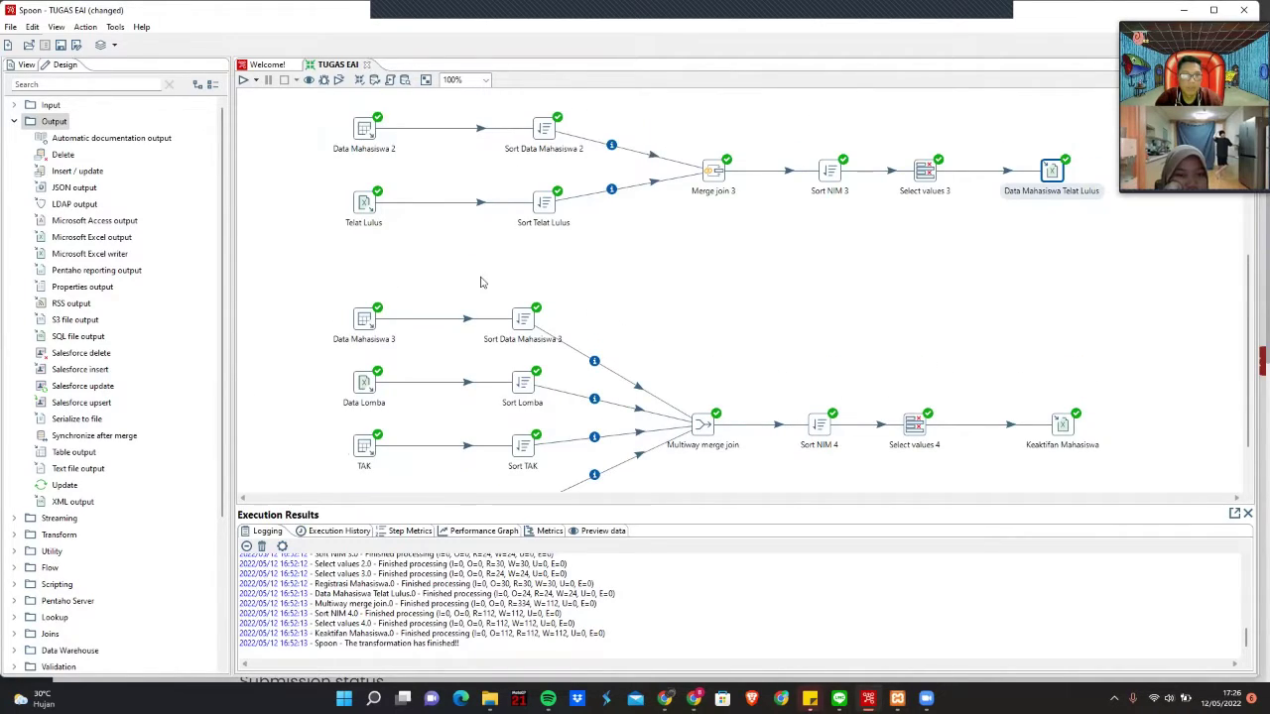
pyautogui.scroll(2, 319, 273)
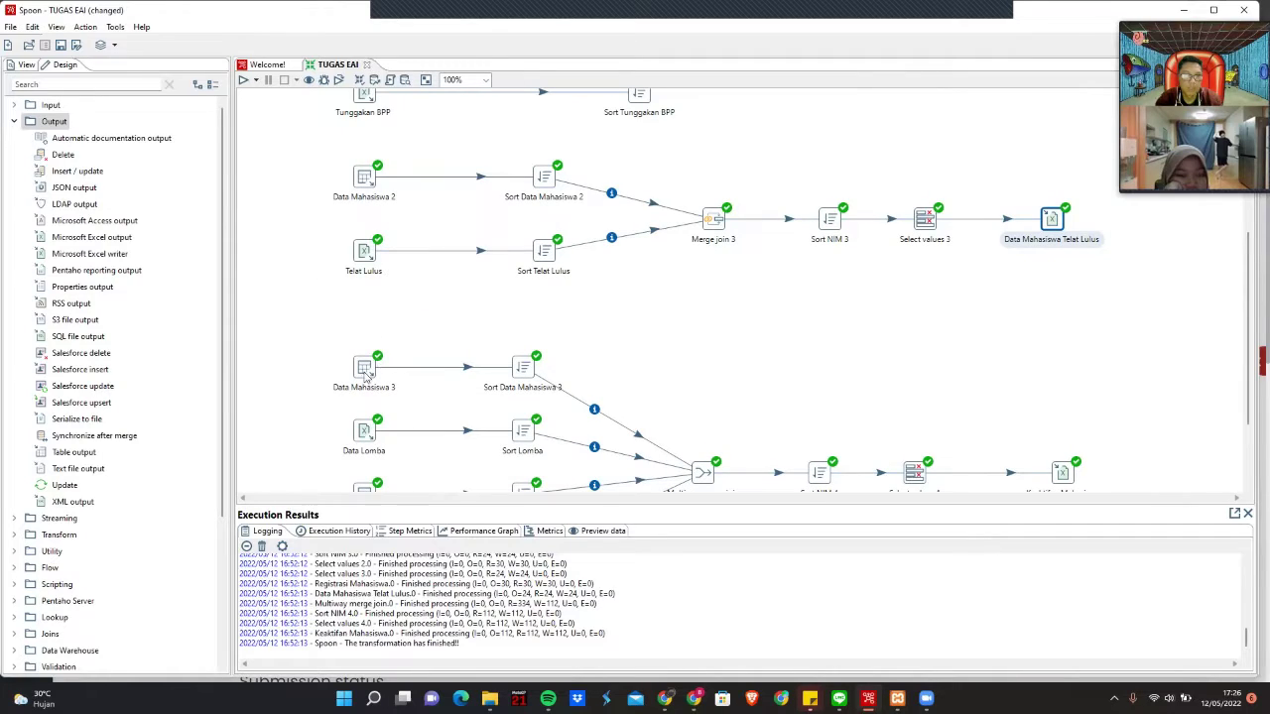
pyautogui.doubleClick(364, 373)
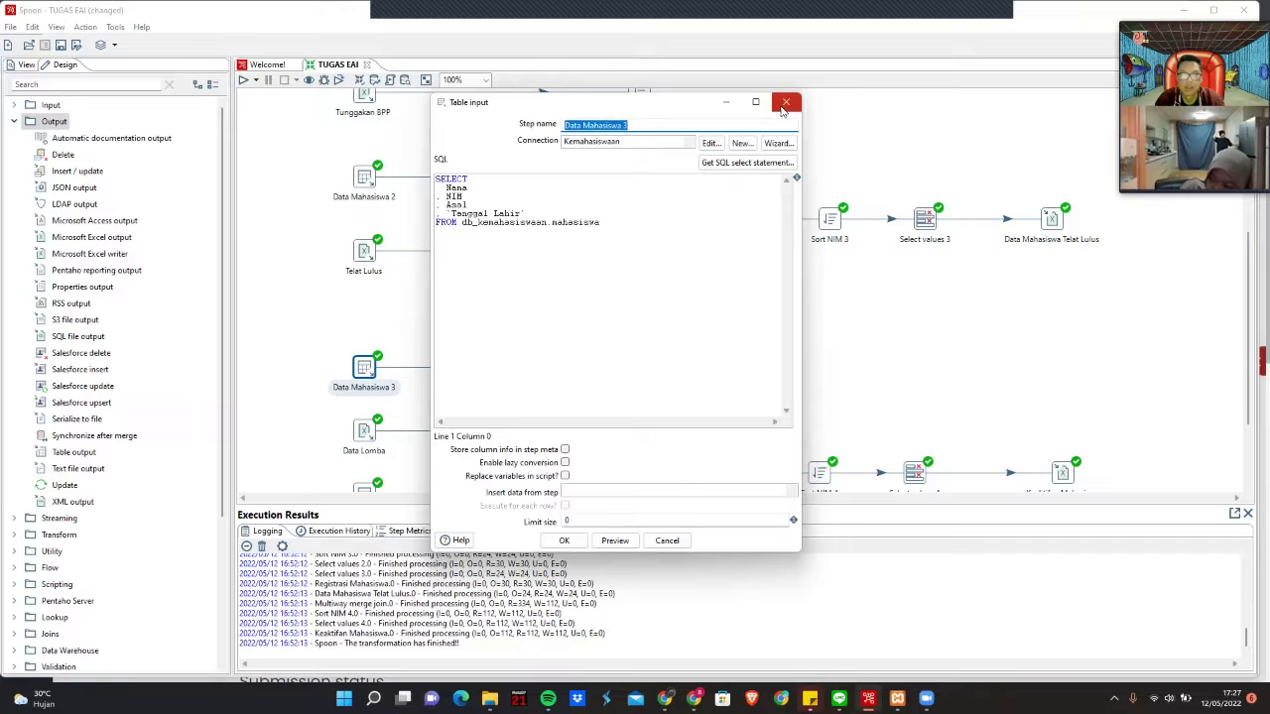
pyautogui.click(786, 102)
# Review the sort field of Sort Data Mahasiswa 3, then close its settings
pyautogui.scroll(-2, 588, 334)
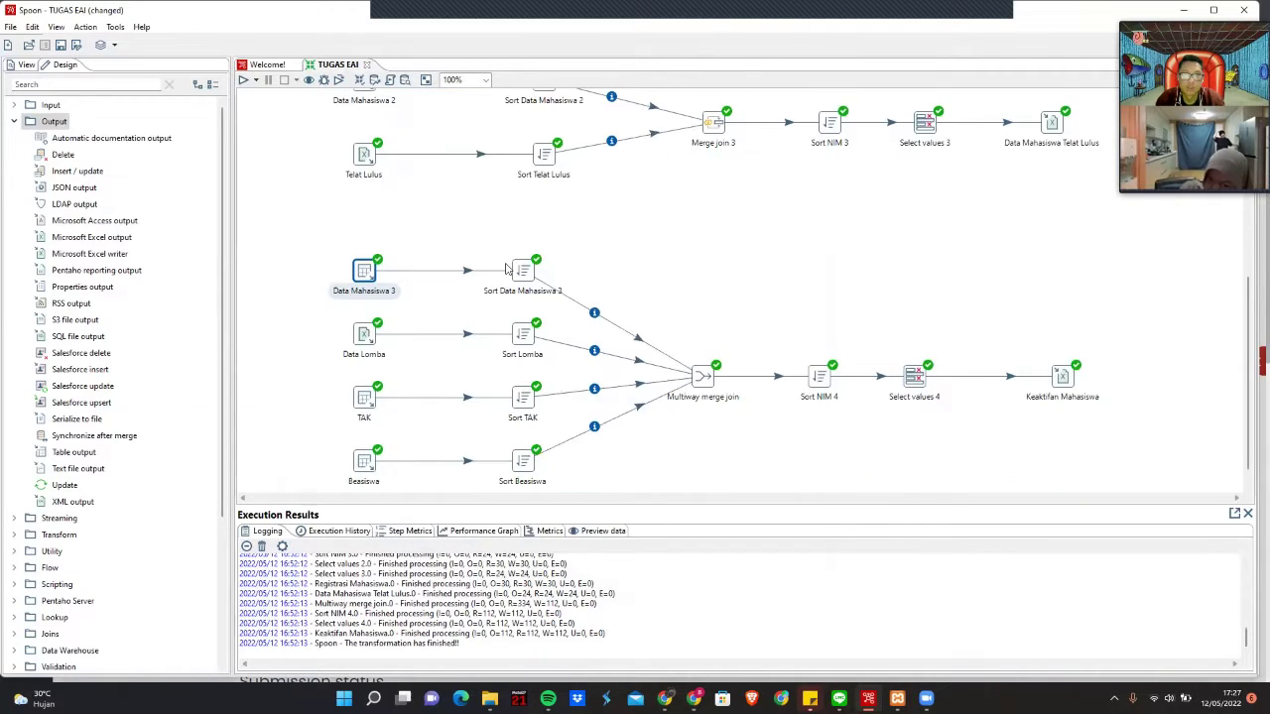
pyautogui.doubleClick(526, 272)
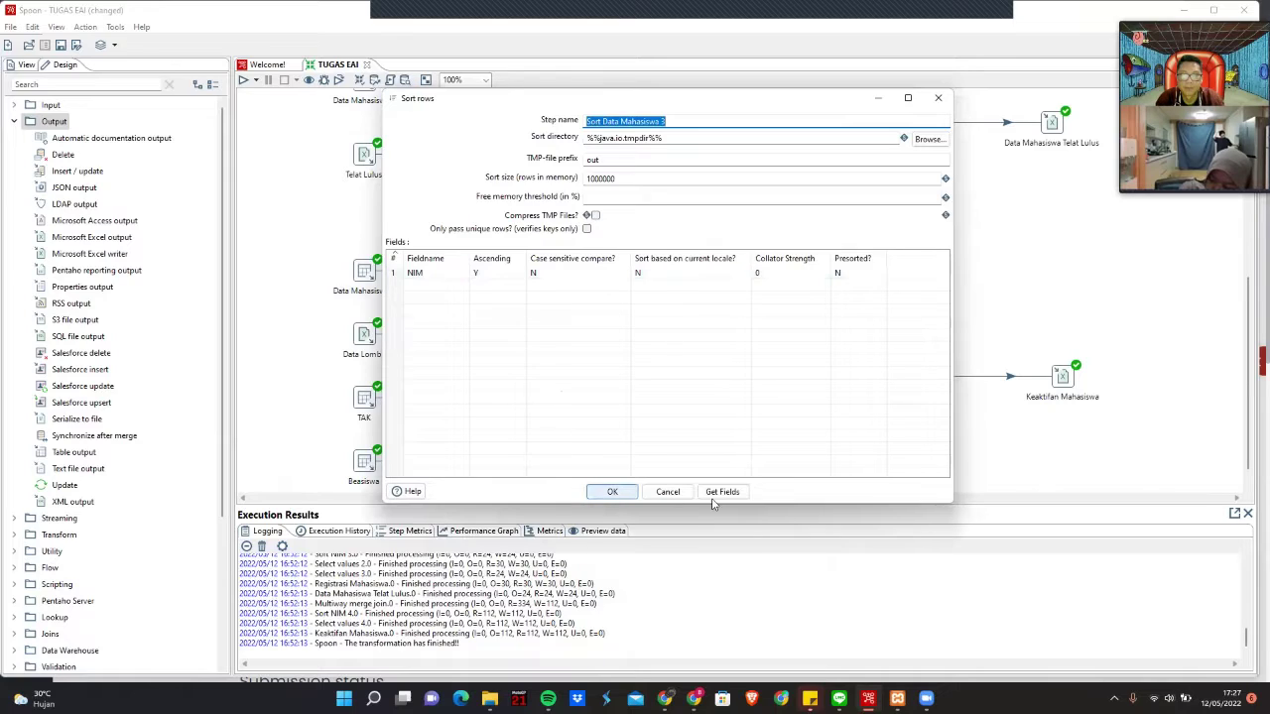
pyautogui.press('Return')
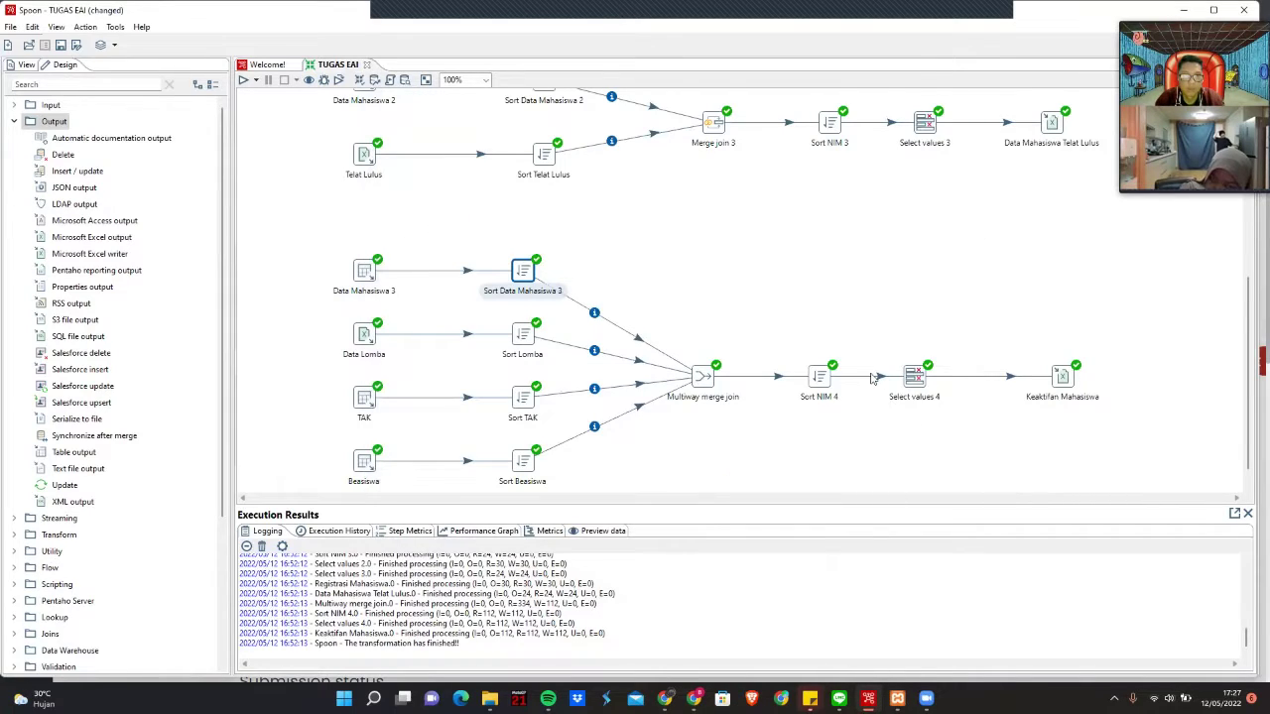
# Review the source file of the Data Lomba Excel input and preview up to 1000 of its rows, then close its settings
pyautogui.scroll(-1, 873, 382)
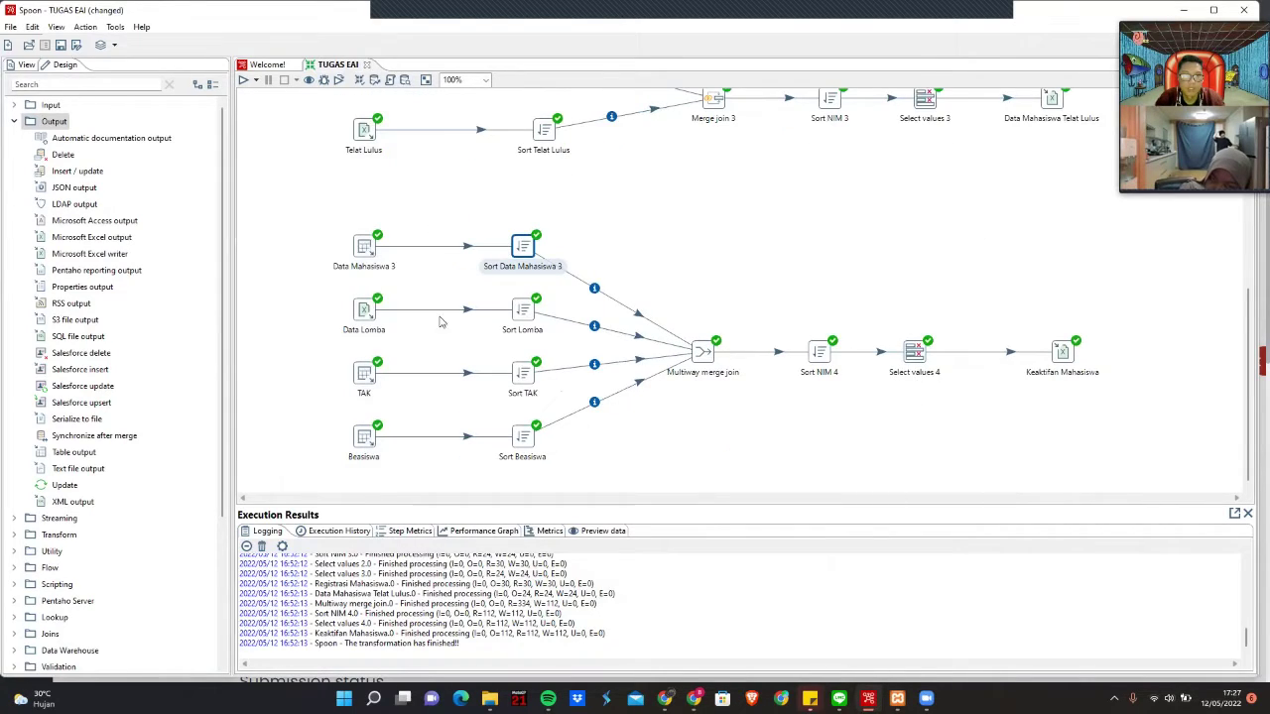
pyautogui.doubleClick(365, 311)
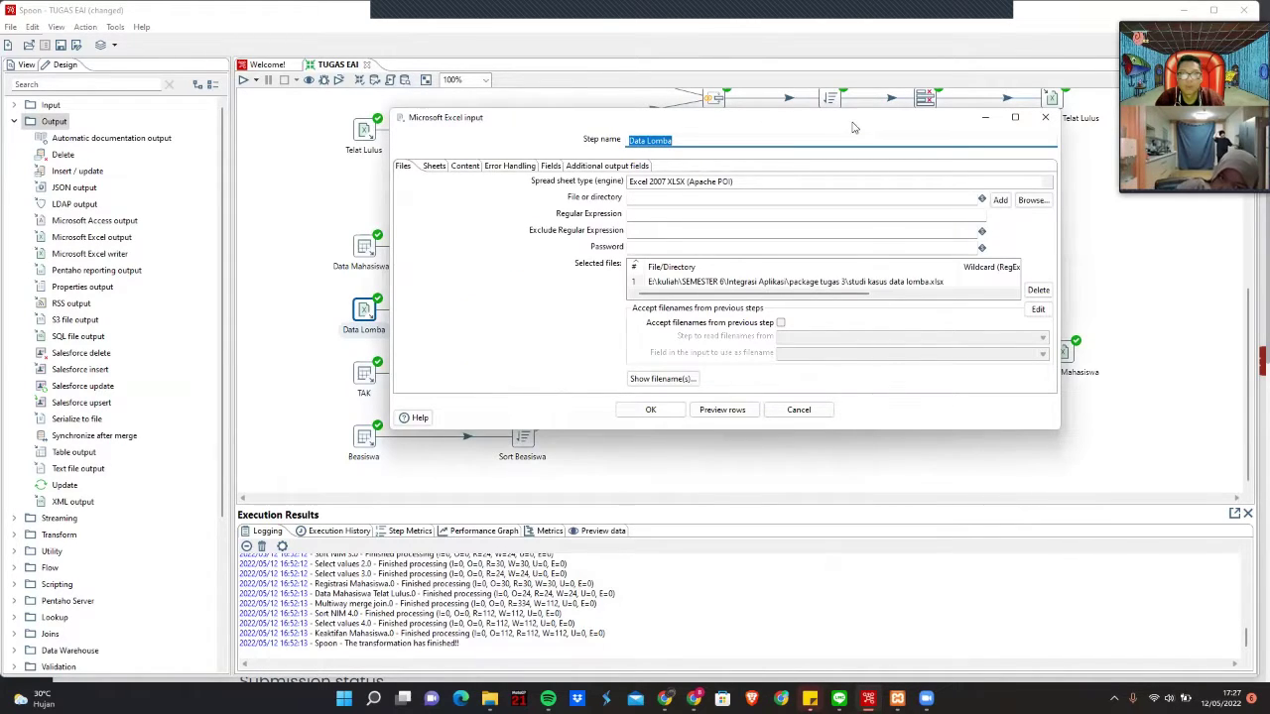
pyautogui.moveTo(852, 127); pyautogui.dragTo(766, 116)
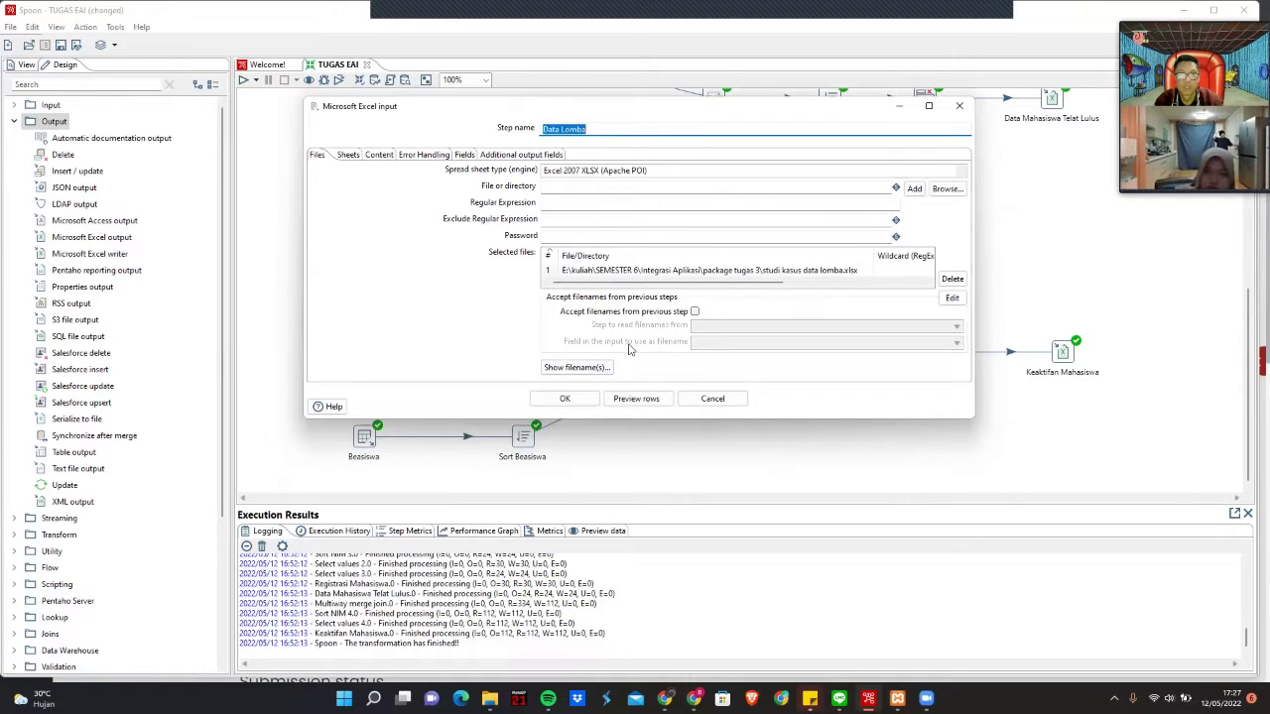
pyautogui.click(641, 400)
pyautogui.click(674, 297)
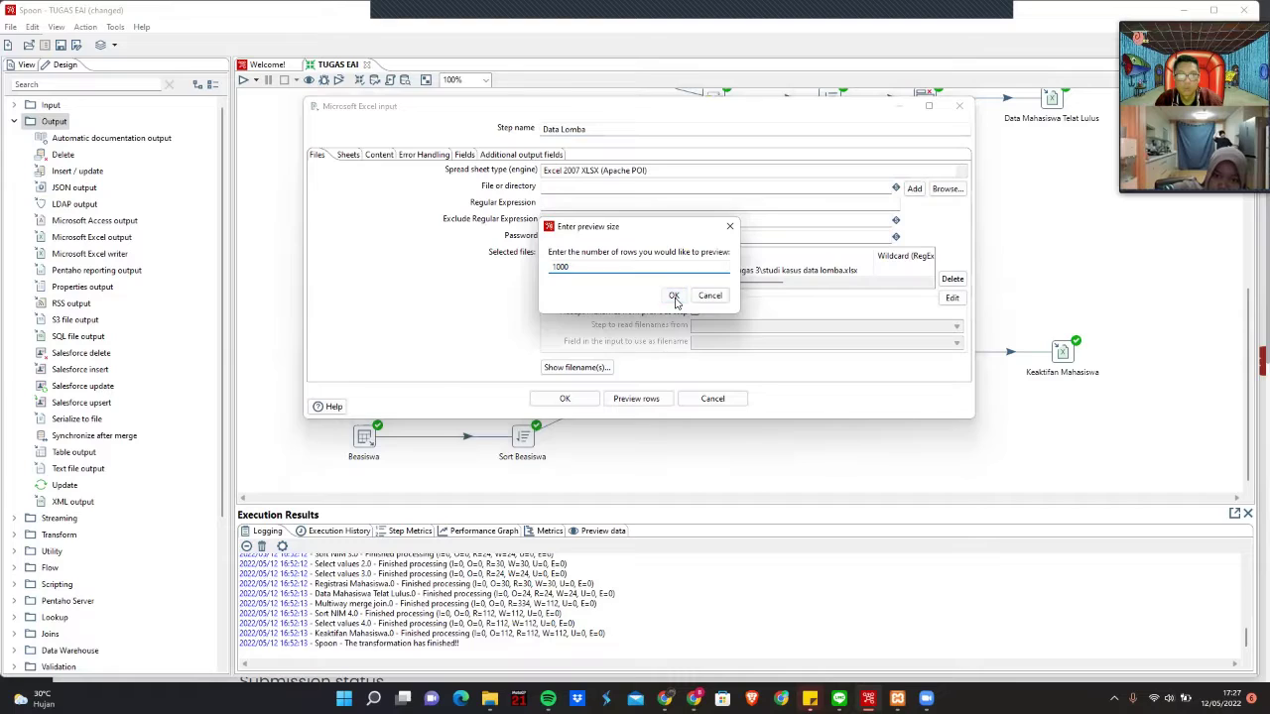
pyautogui.scroll(-10, 430, 331)
pyautogui.scroll(8, 252, 297)
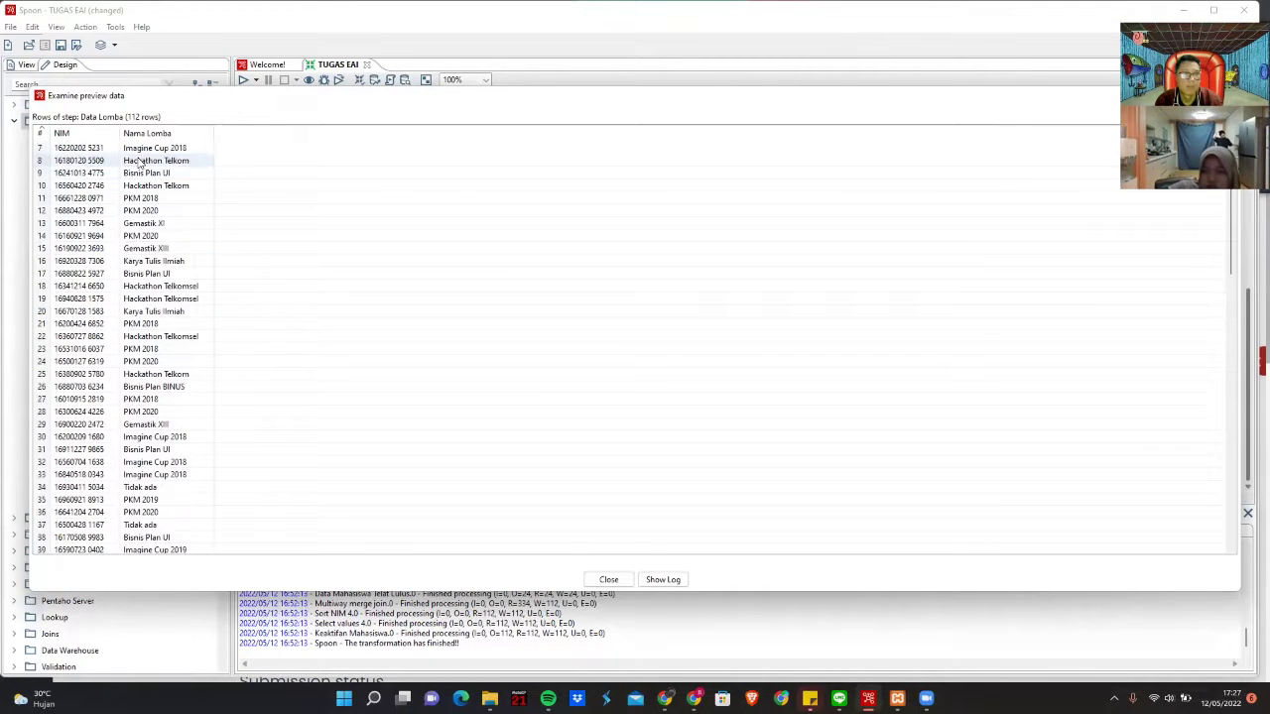
pyautogui.scroll(-12, 159, 204)
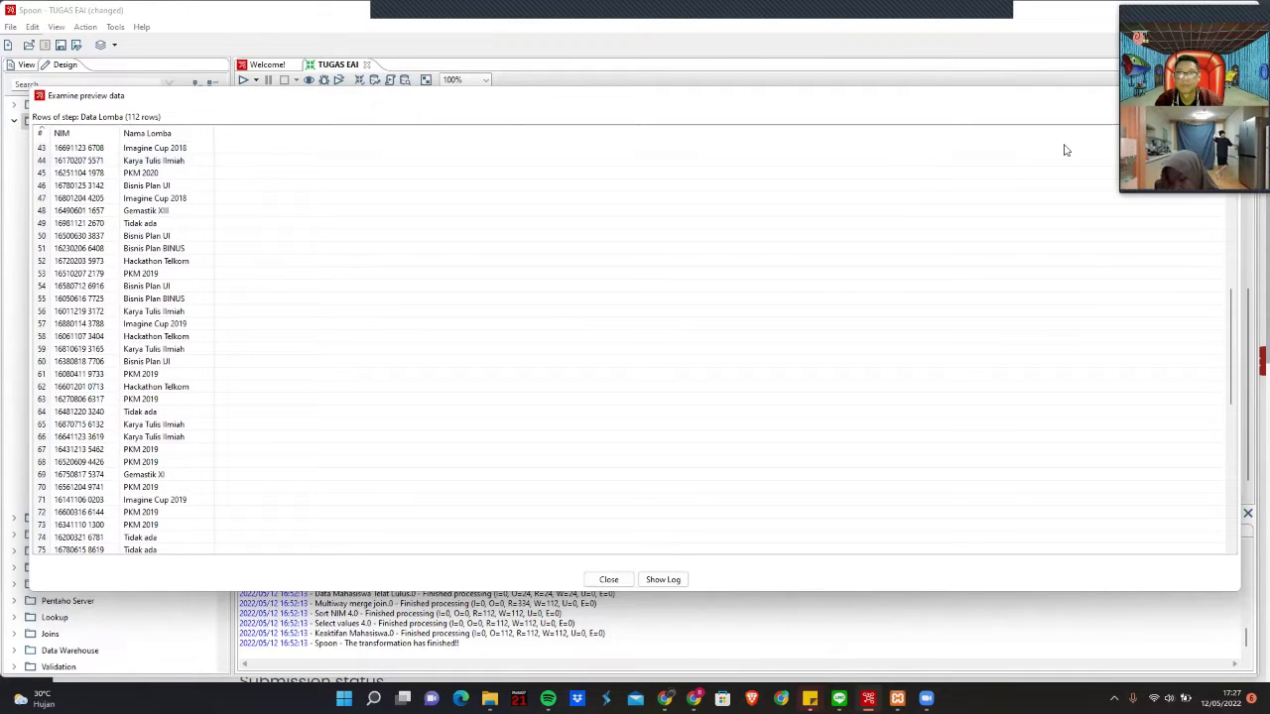
pyautogui.click(1033, 111)
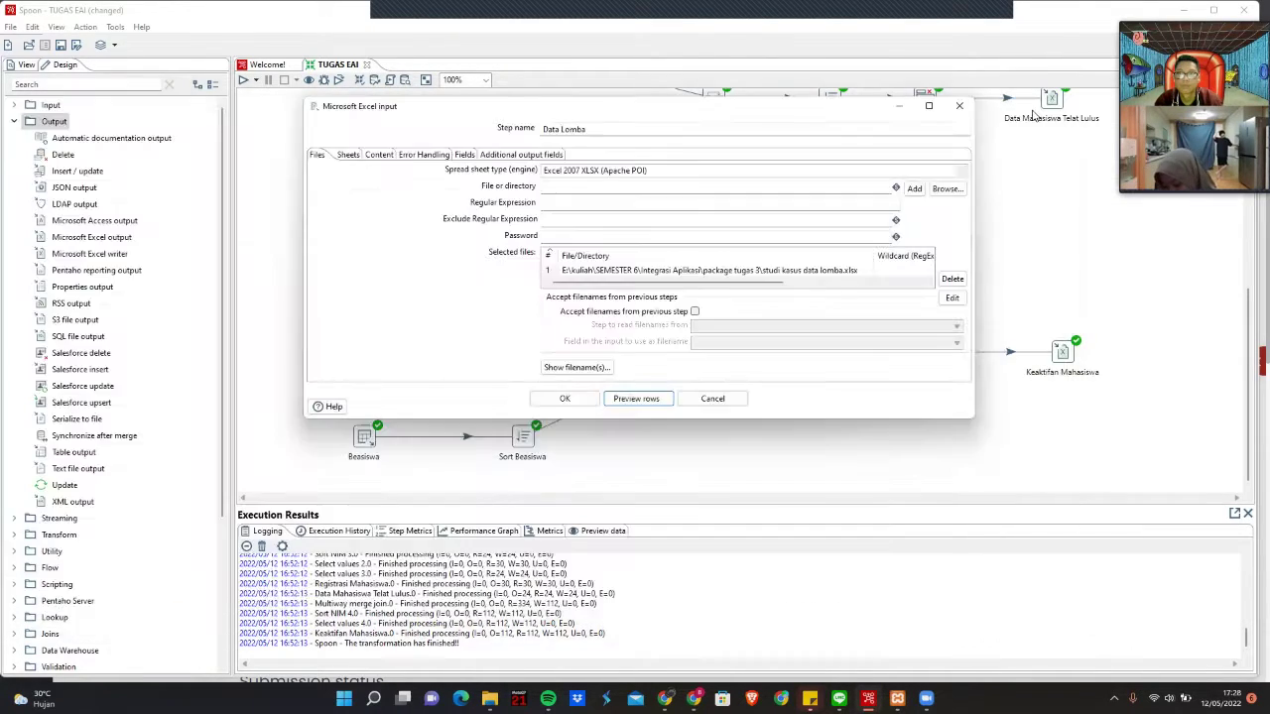
pyautogui.click(960, 105)
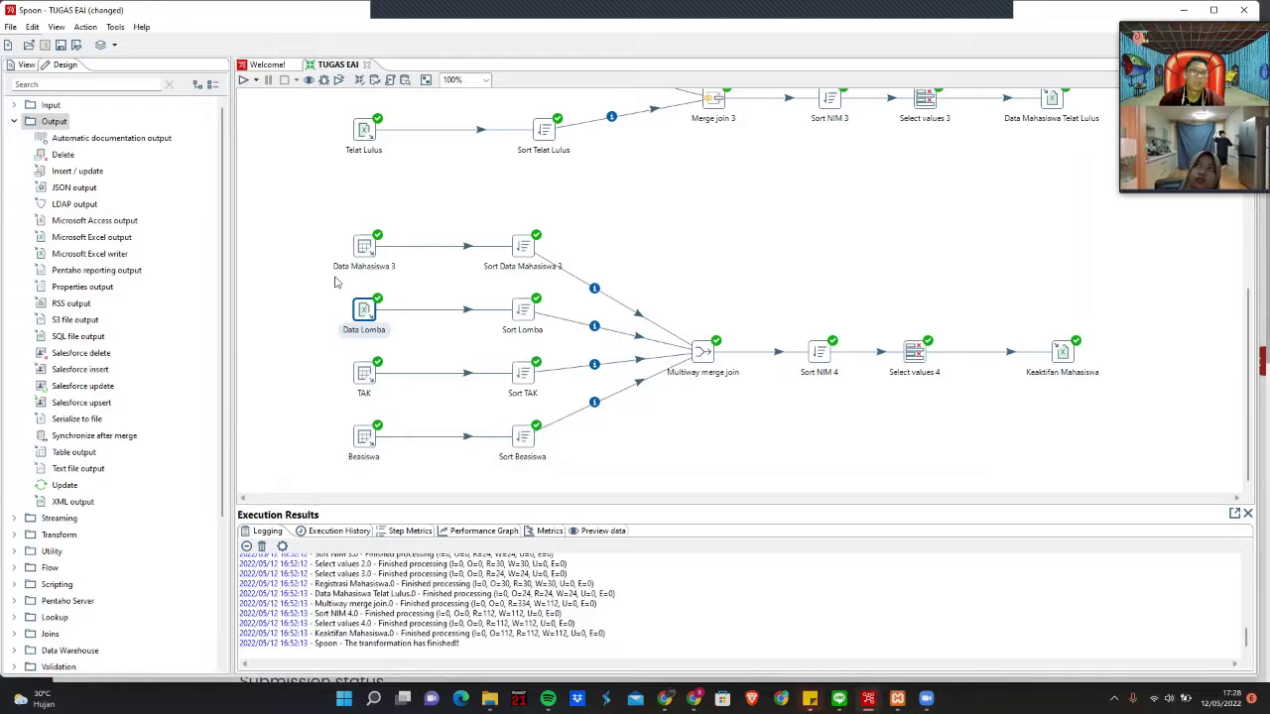
# Review the sort fields of Sort Lomba, then close its settings
pyautogui.doubleClick(521, 311)
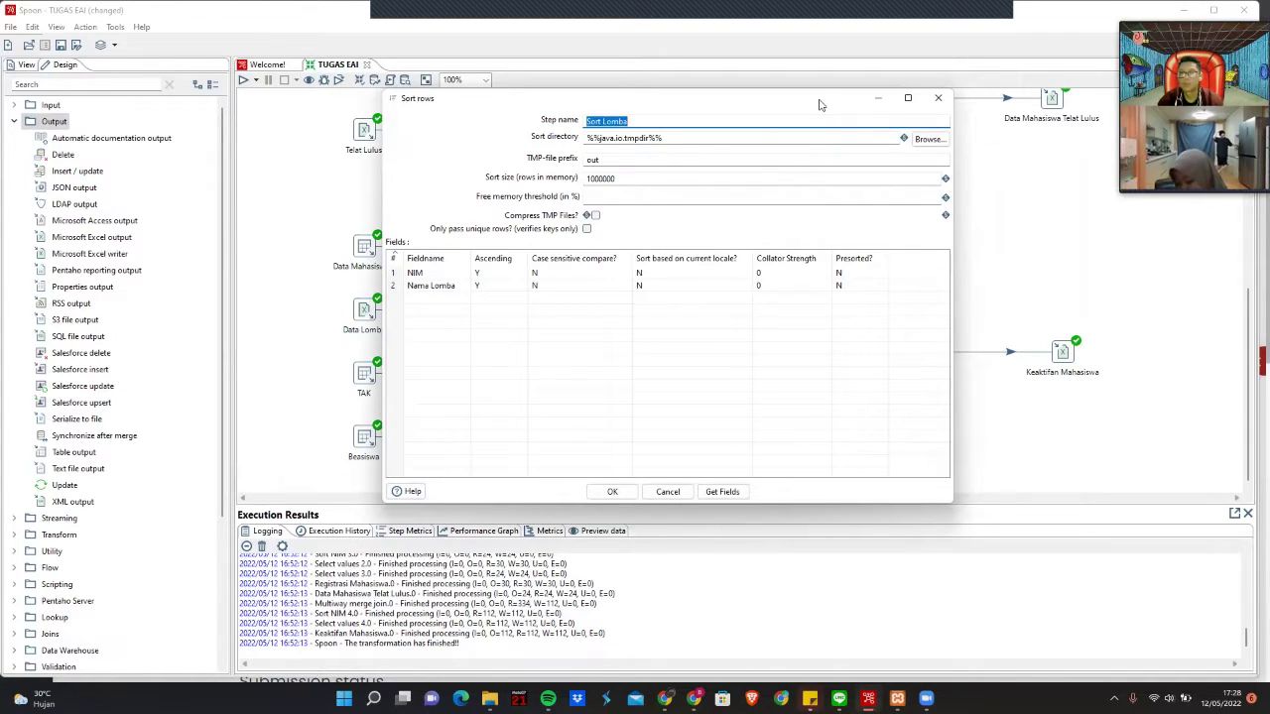
pyautogui.moveTo(820, 103); pyautogui.dragTo(782, 87)
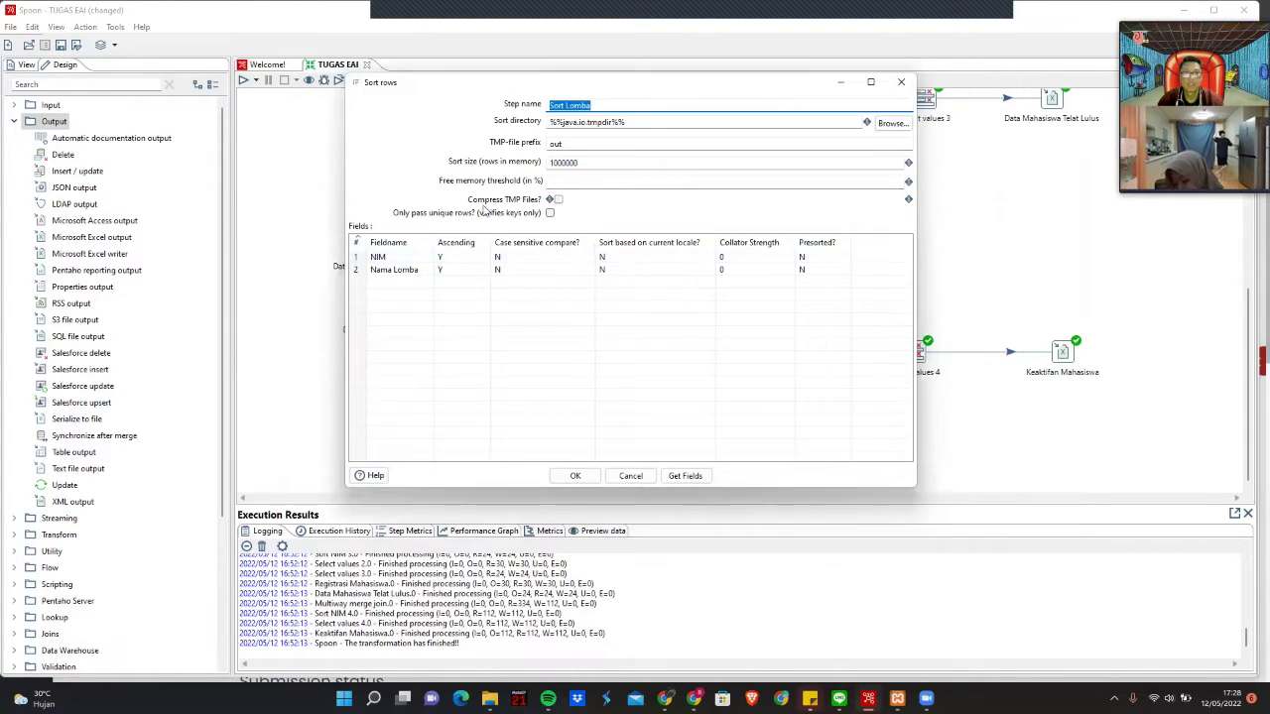
pyautogui.click(901, 81)
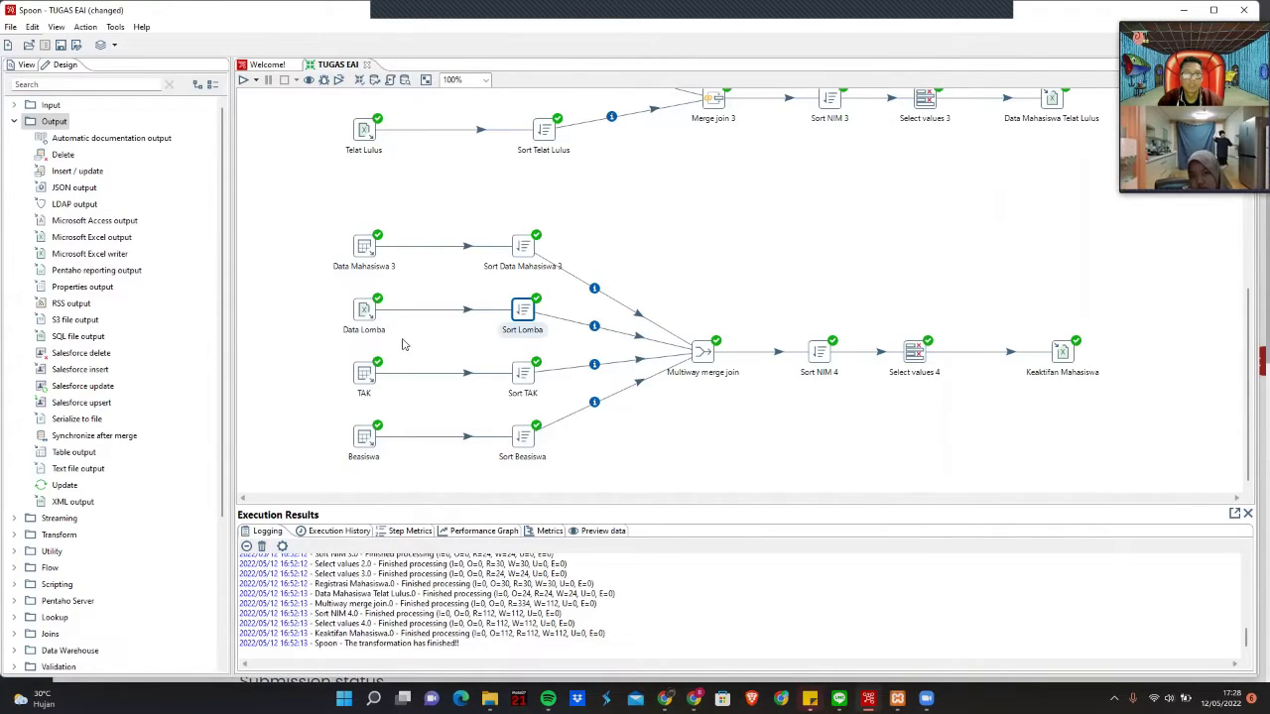
# Review the SQL query of the TAK table input and the sort field of Sort TAK, closing each settings dialog
pyautogui.click(320, 370)
pyautogui.doubleClick(362, 373)
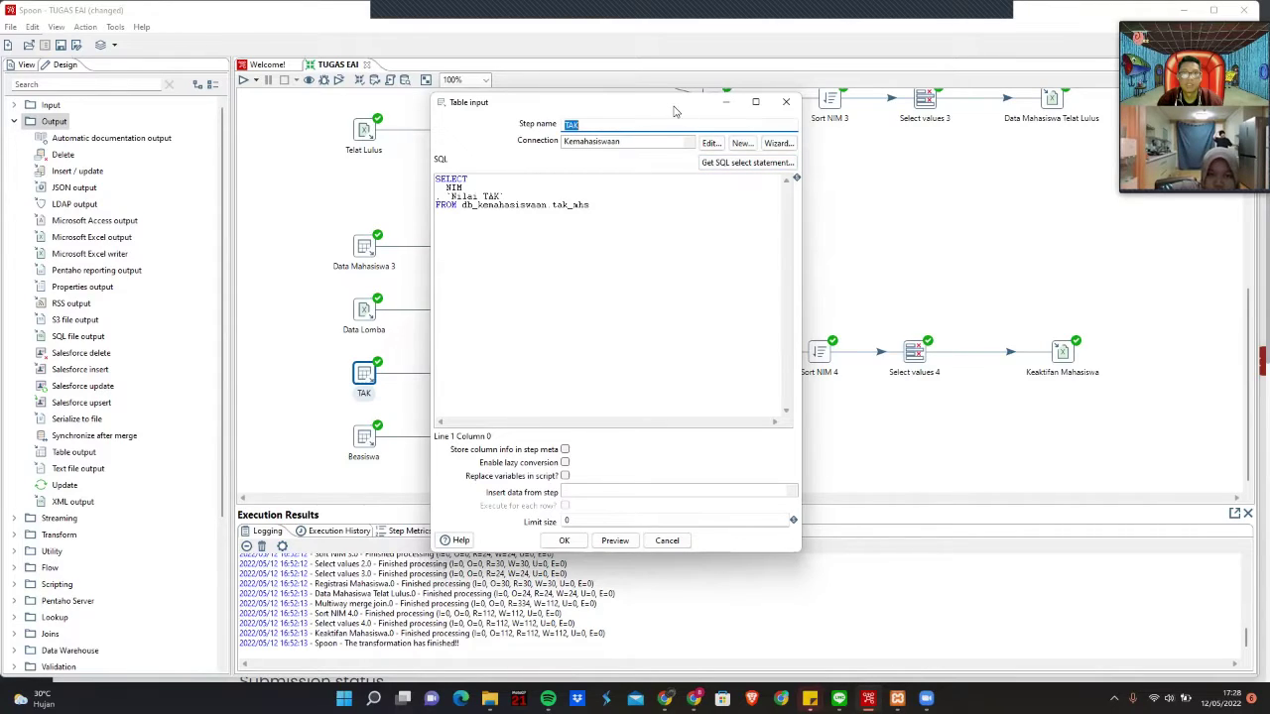
pyautogui.moveTo(664, 107); pyautogui.dragTo(644, 109)
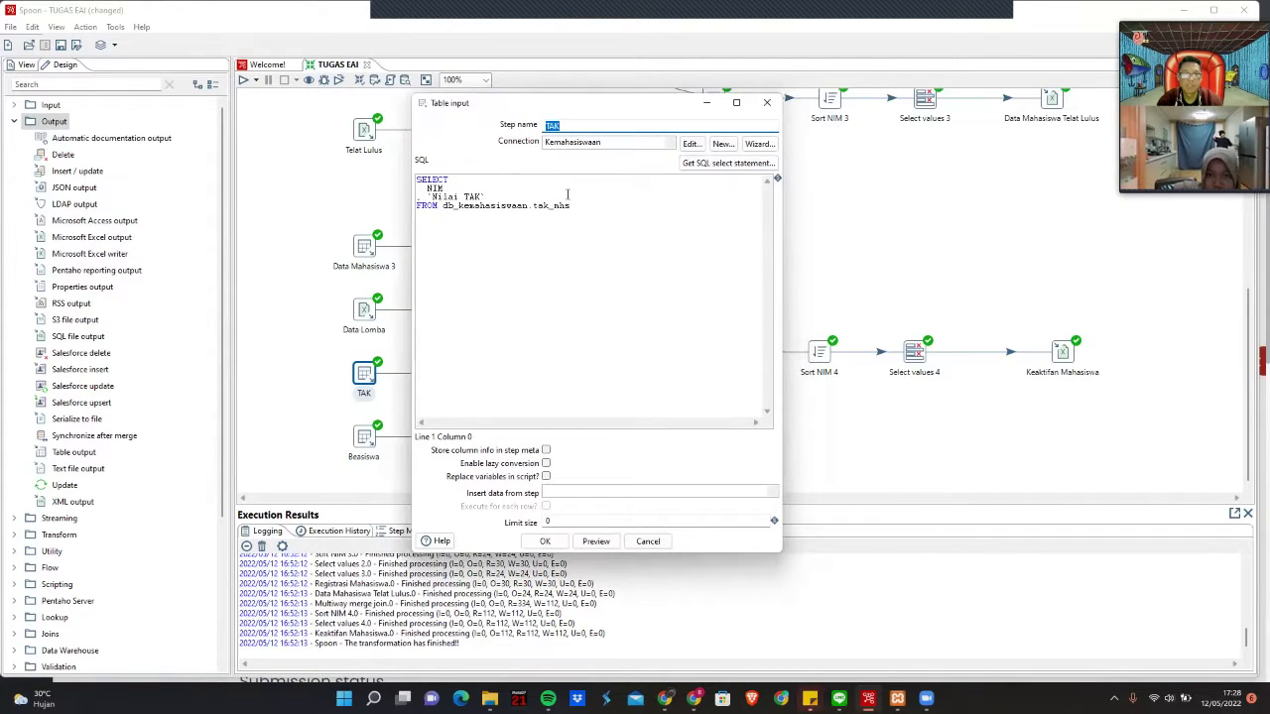
pyautogui.click(765, 104)
pyautogui.doubleClick(531, 374)
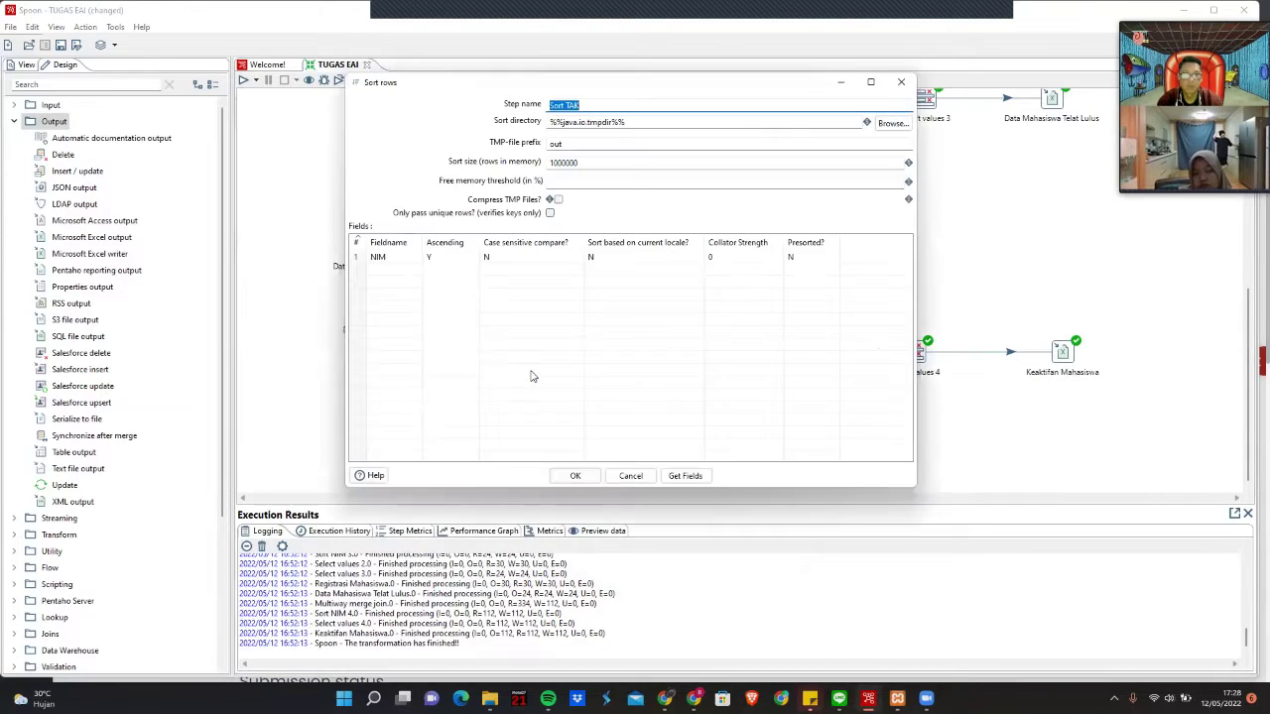
pyautogui.click(578, 477)
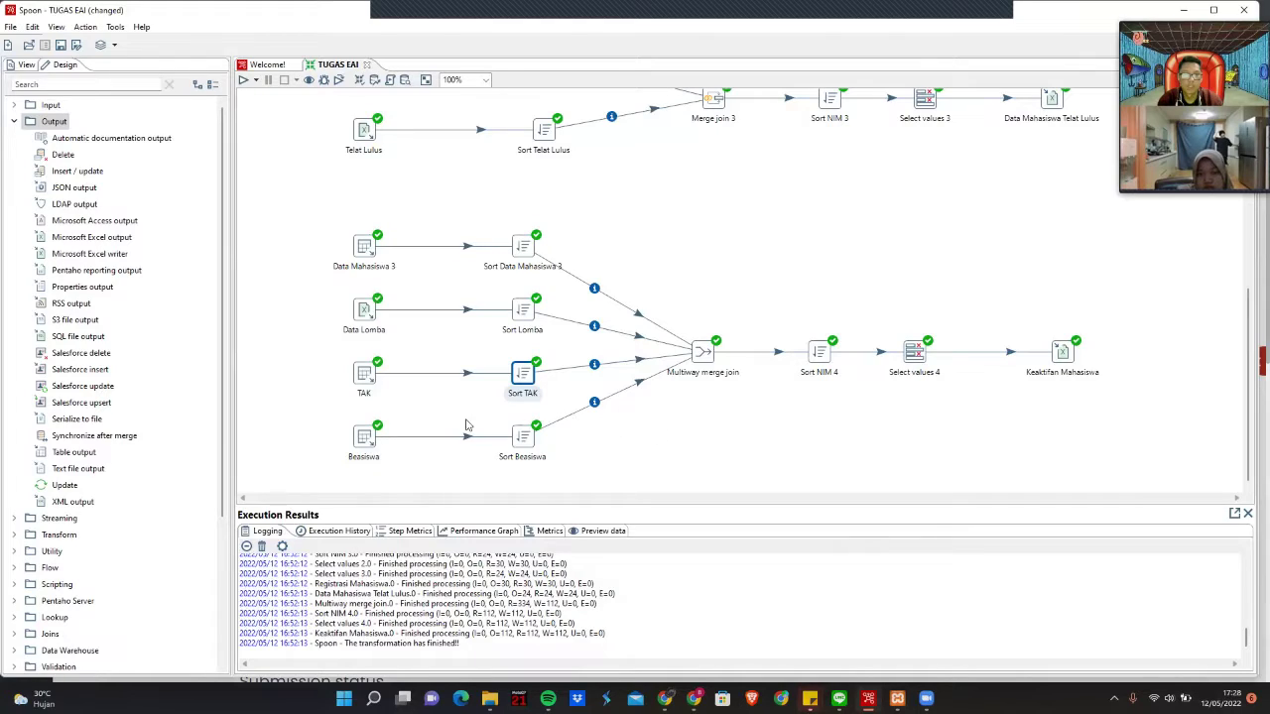
# Review the Beasiswa table input's query with a preview of its rows, then check the sort field of Sort Beasiswa
pyautogui.doubleClick(366, 438)
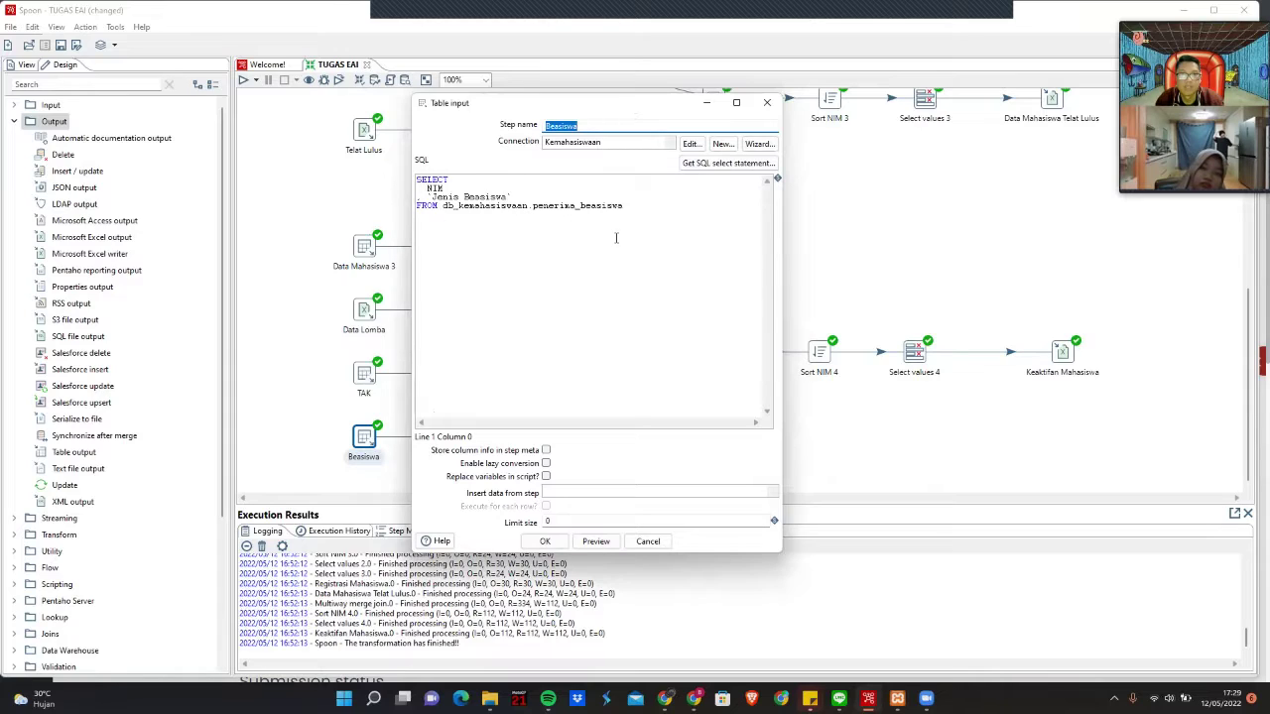
pyautogui.click(595, 541)
pyautogui.click(636, 355)
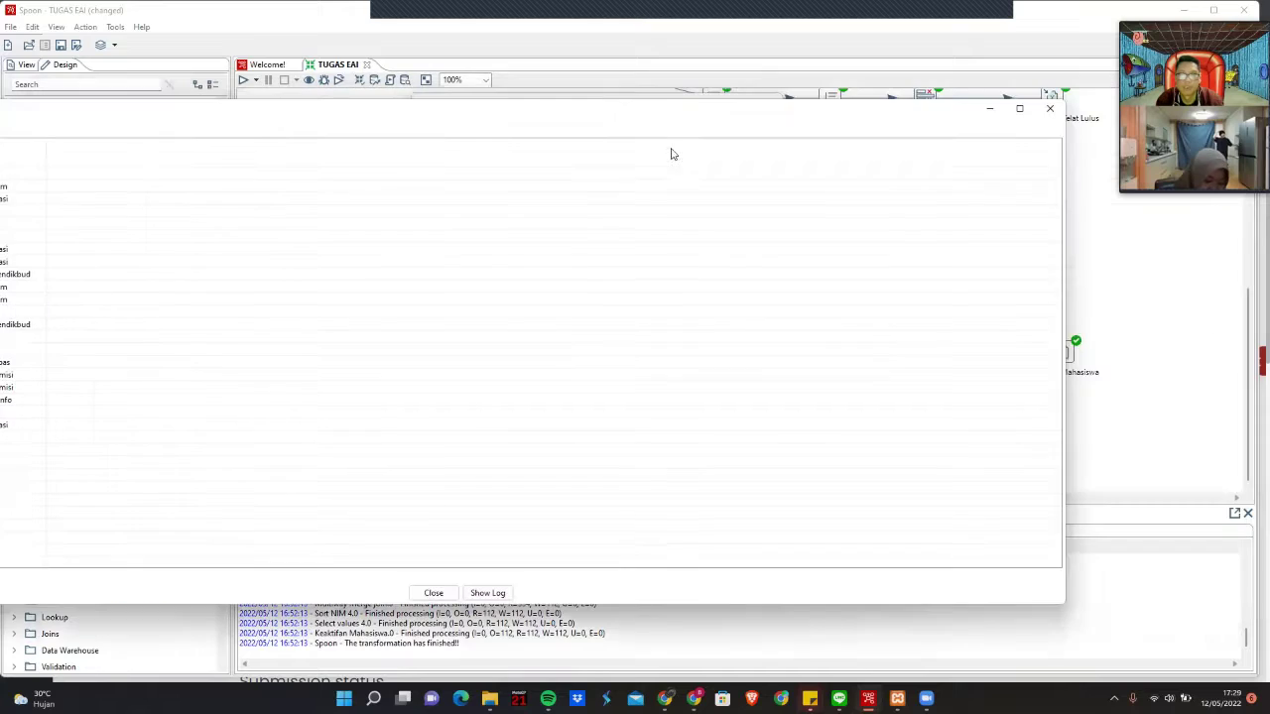
pyautogui.click(1048, 106)
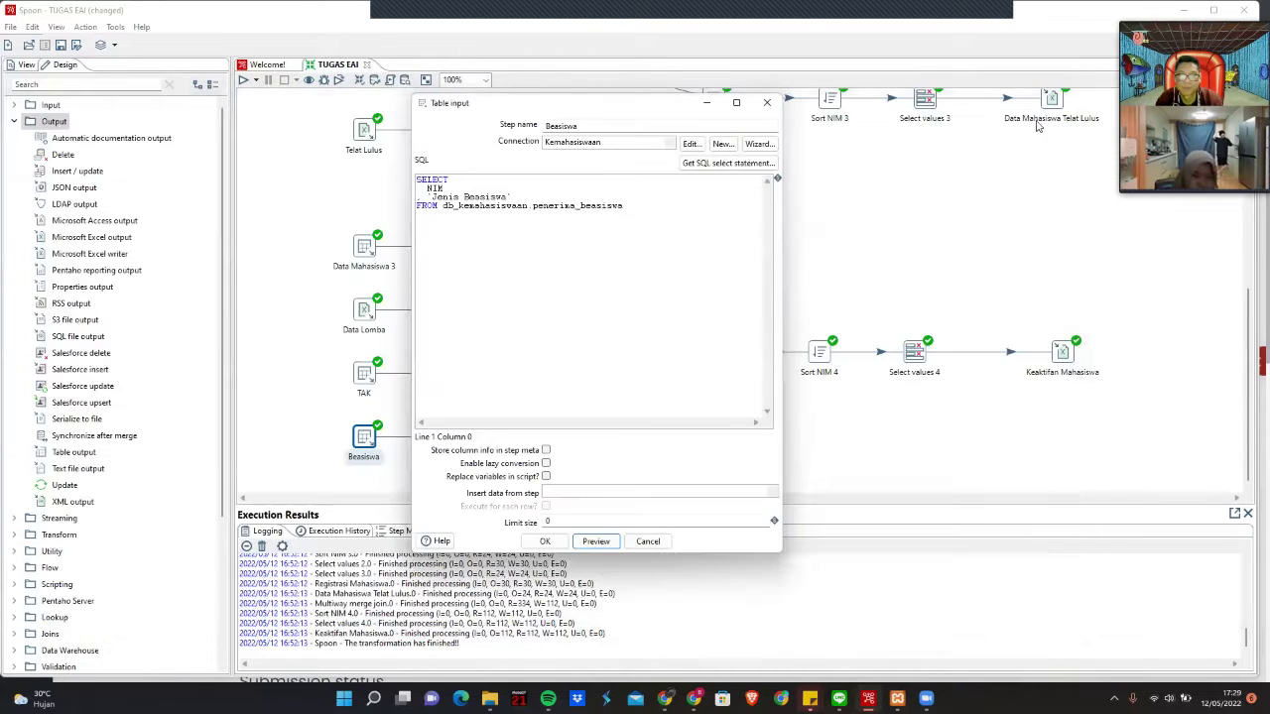
pyautogui.click(767, 102)
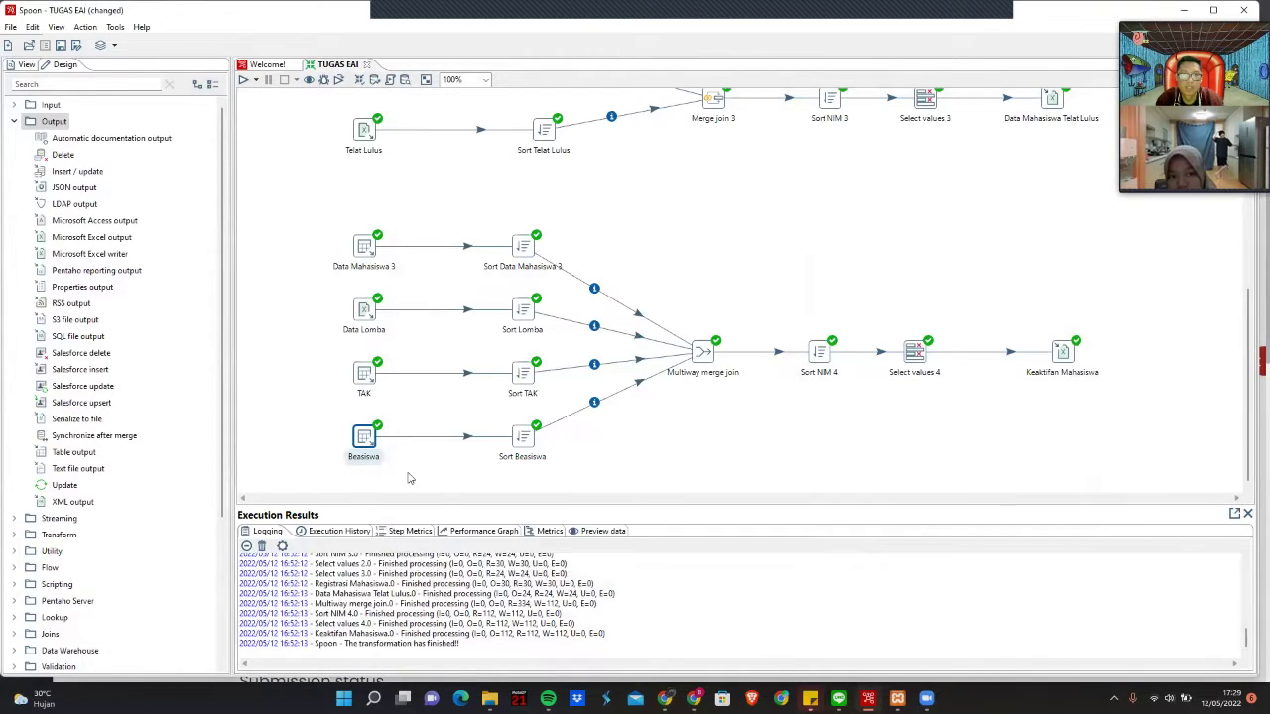
pyautogui.doubleClick(521, 442)
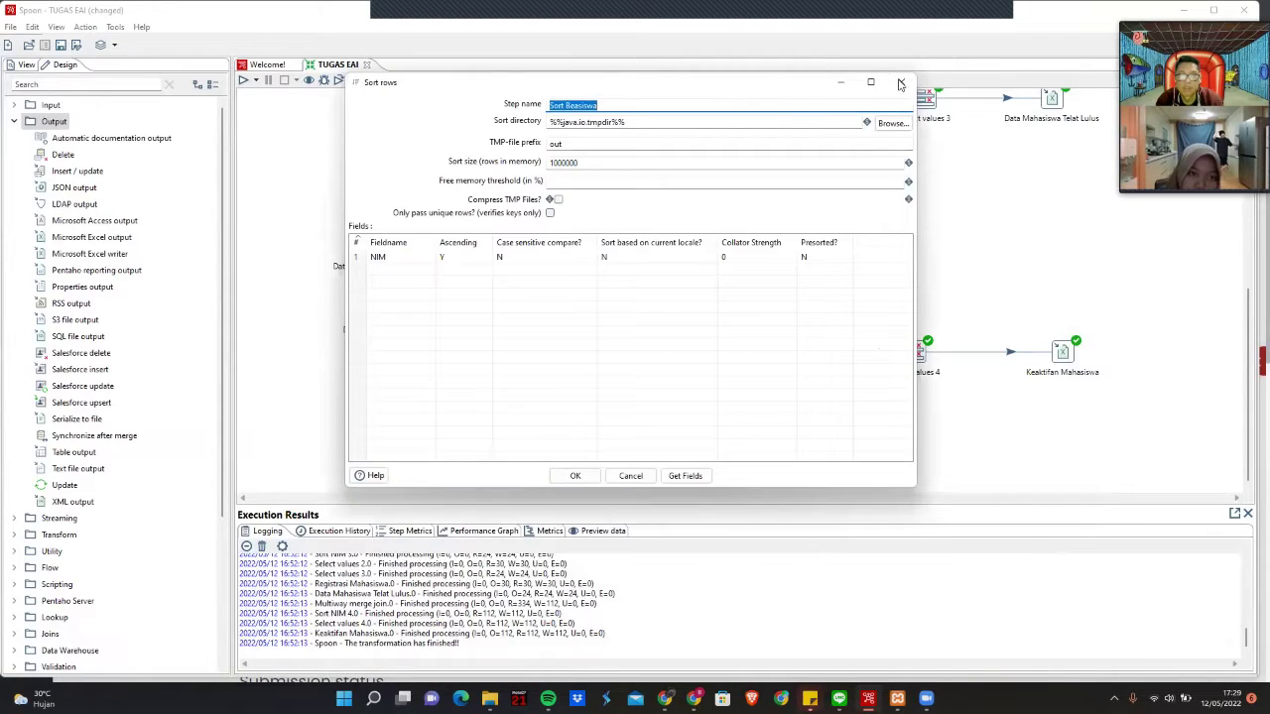
pyautogui.click(900, 84)
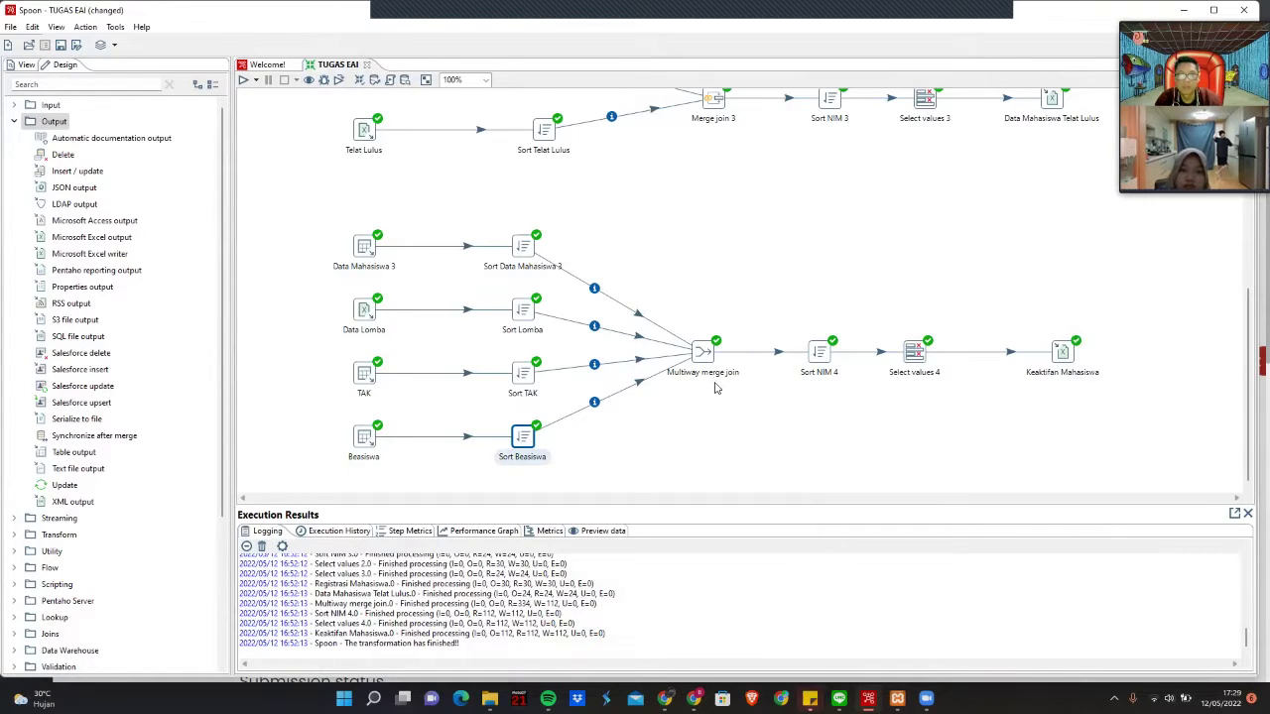
# Review the input steps, NIM join keys and FULL OUTER join type of the Multiway merge join, then confirm its settings
pyautogui.doubleClick(700, 349)
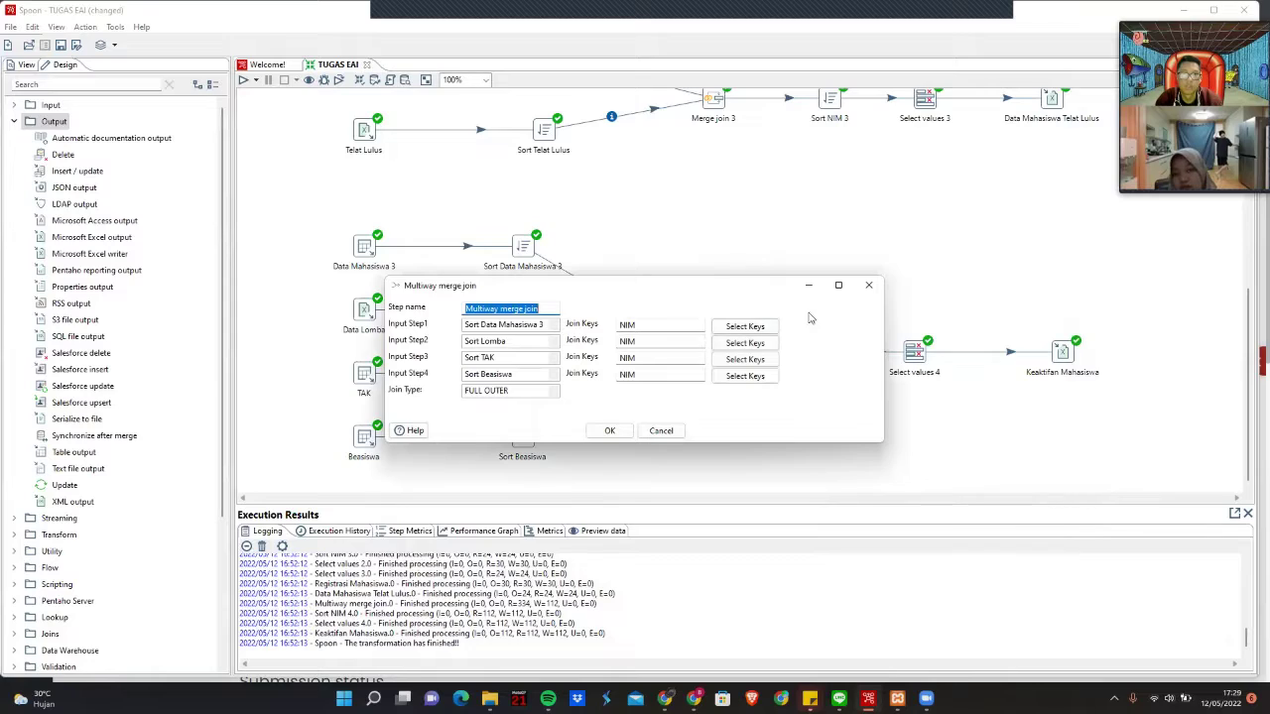
pyautogui.moveTo(723, 286); pyautogui.dragTo(739, 246)
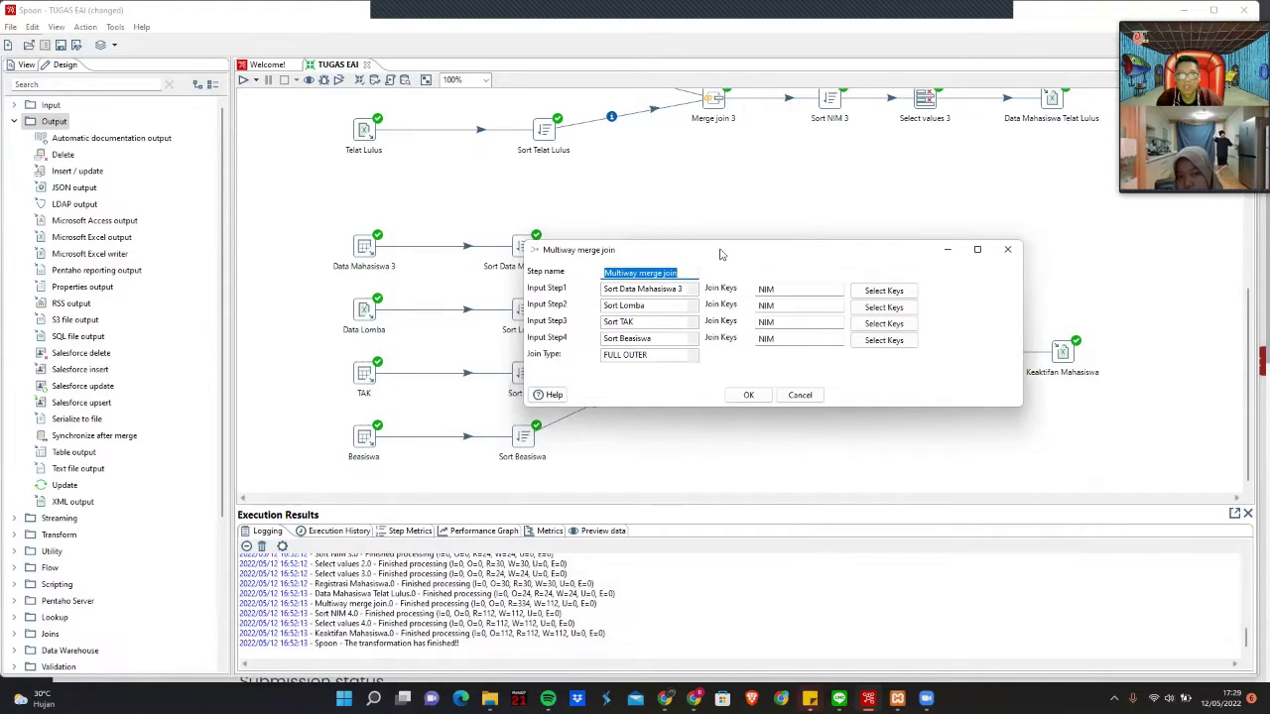
pyautogui.moveTo(719, 250); pyautogui.dragTo(682, 207)
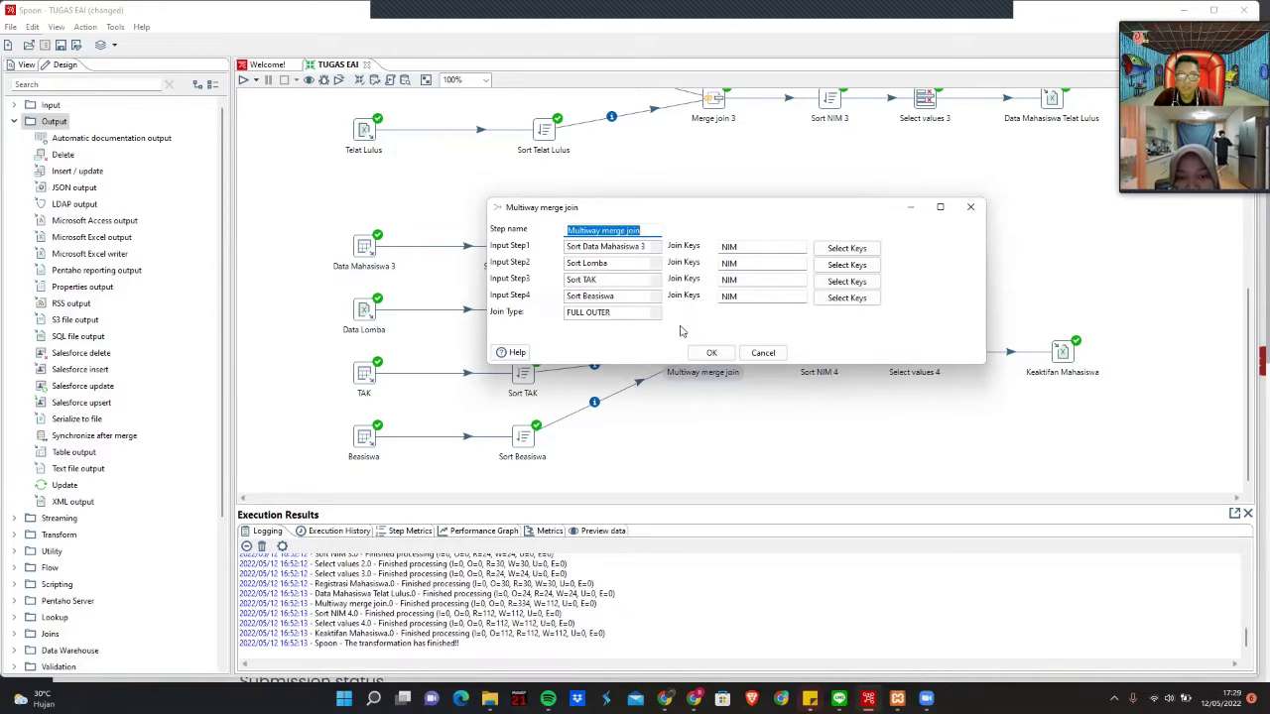
pyautogui.click(710, 352)
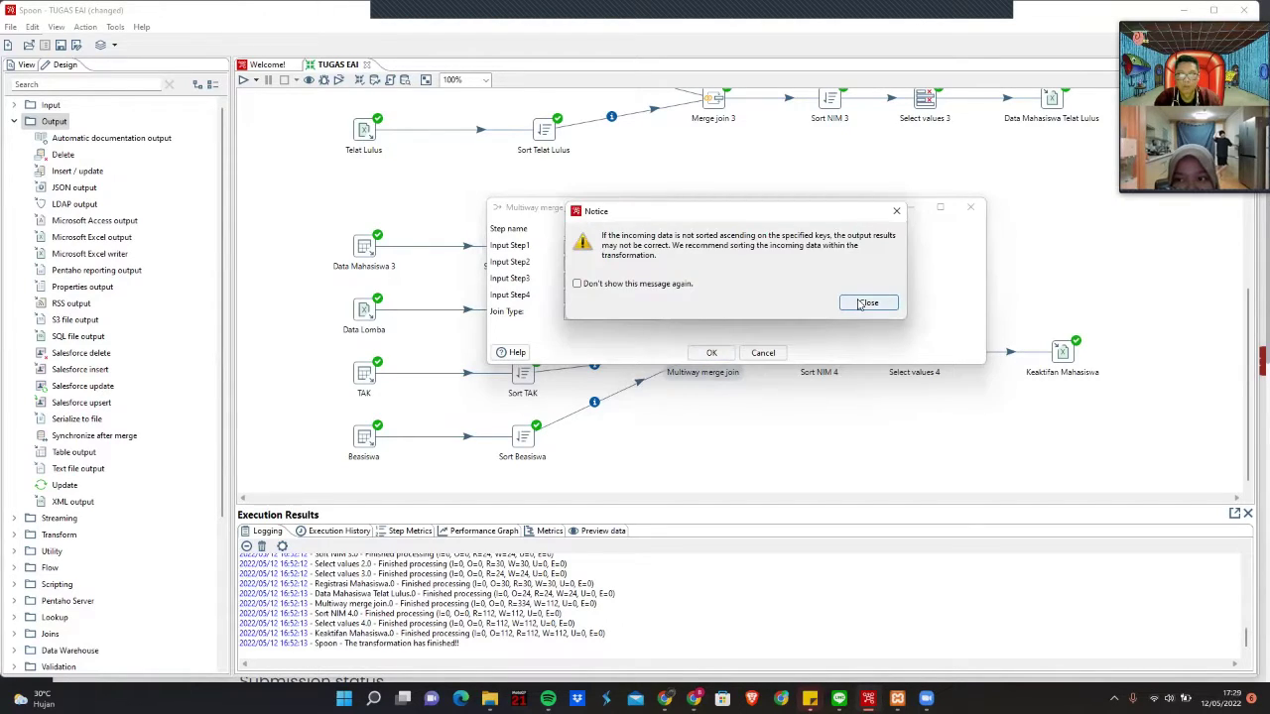
pyautogui.click(861, 303)
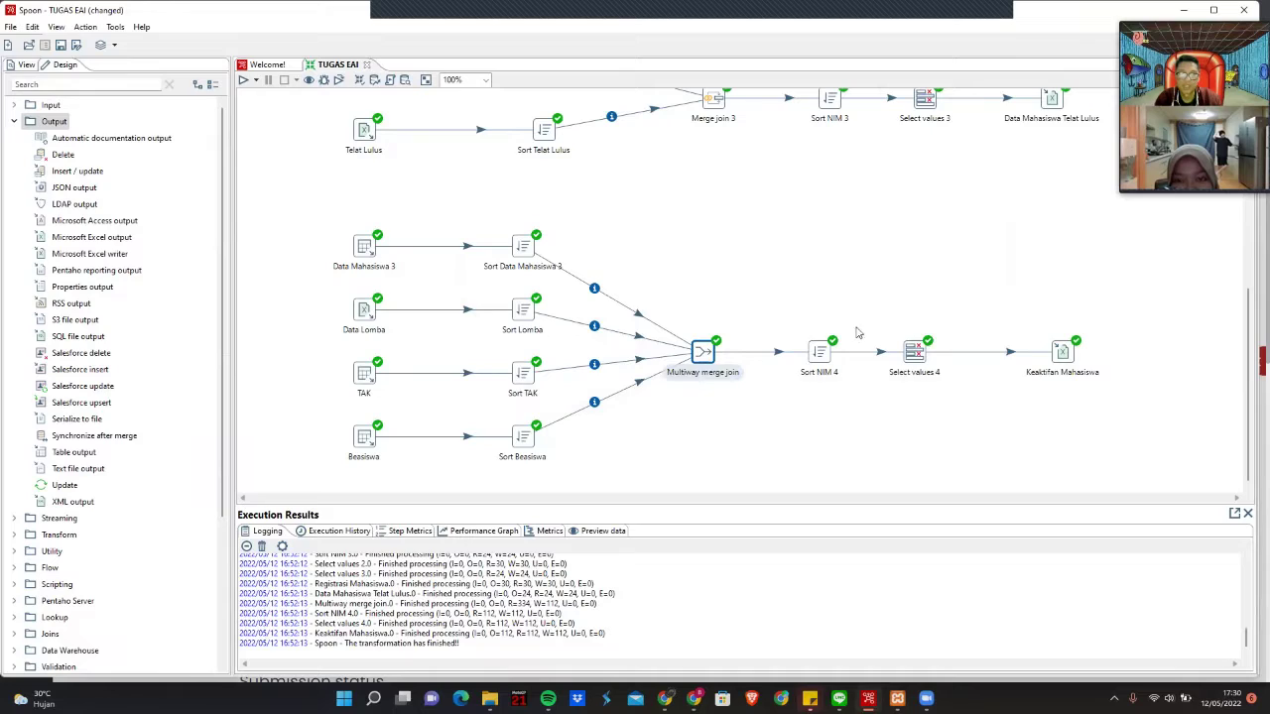
# Review the sort field of Sort NIM 4 and the selected fields of Select values 4, closing each settings dialog
pyautogui.doubleClick(829, 352)
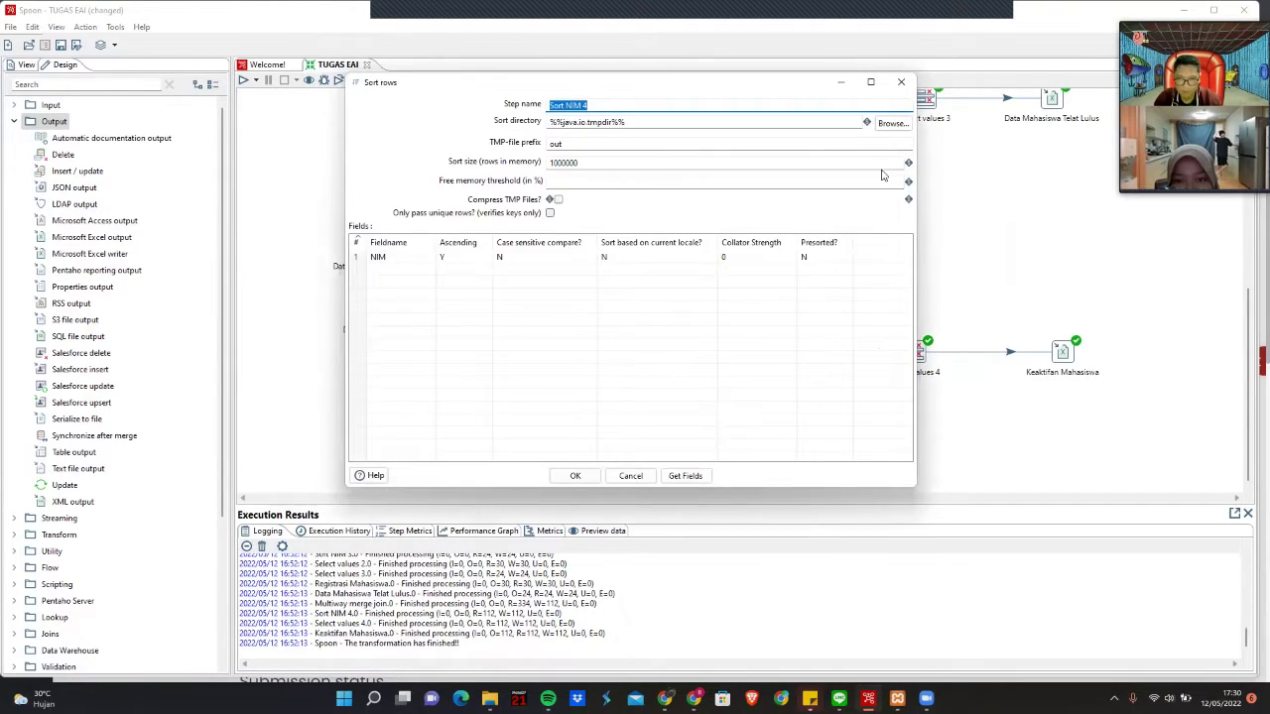
pyautogui.click(901, 82)
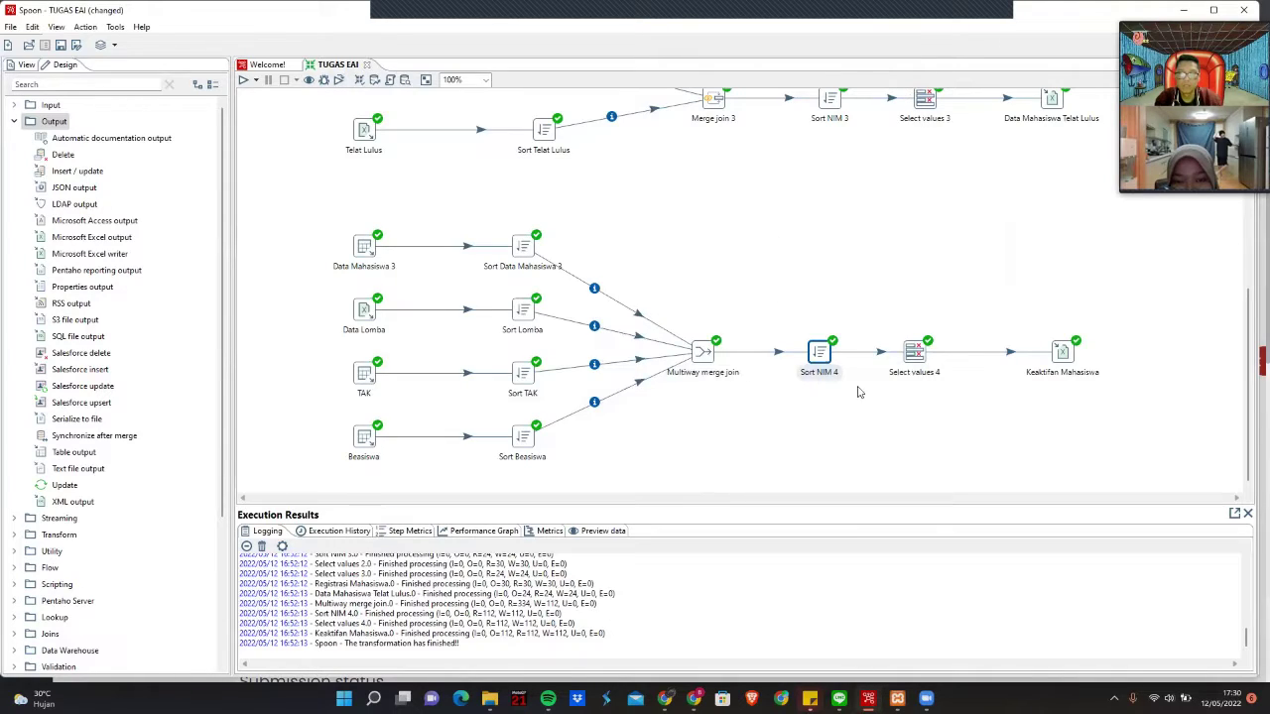
pyautogui.doubleClick(914, 352)
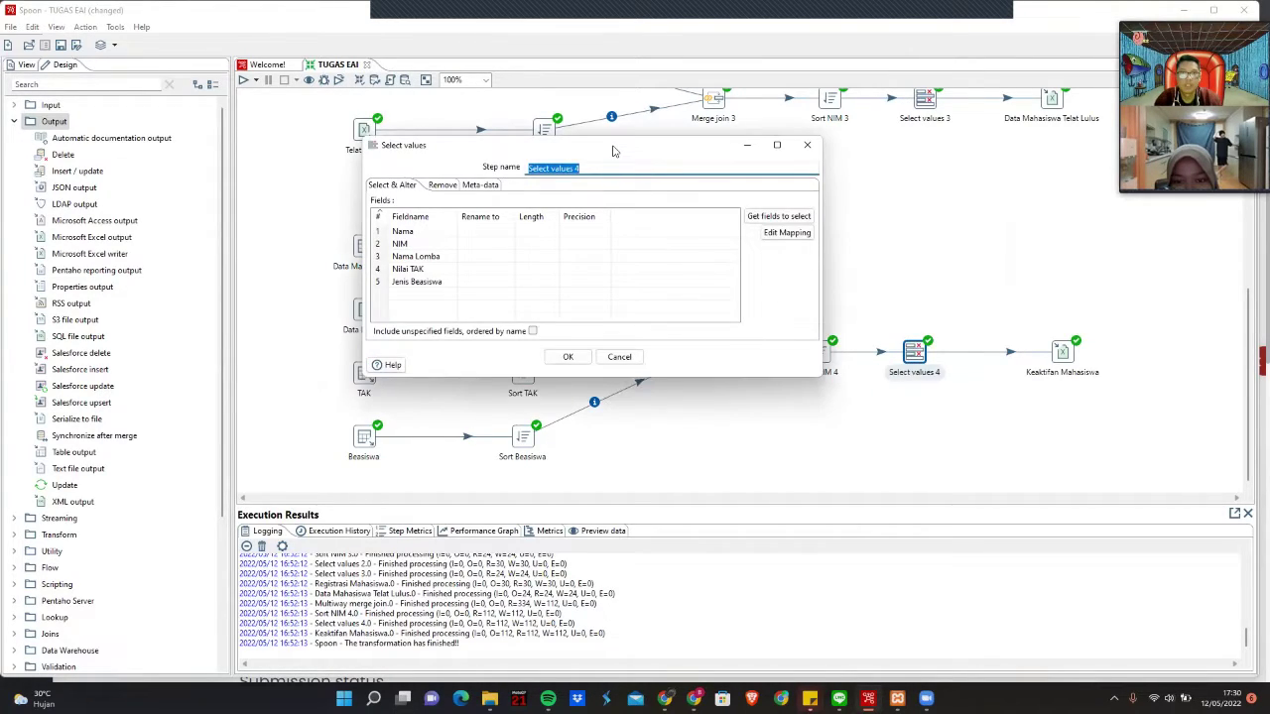
pyautogui.moveTo(613, 151); pyautogui.dragTo(735, 165)
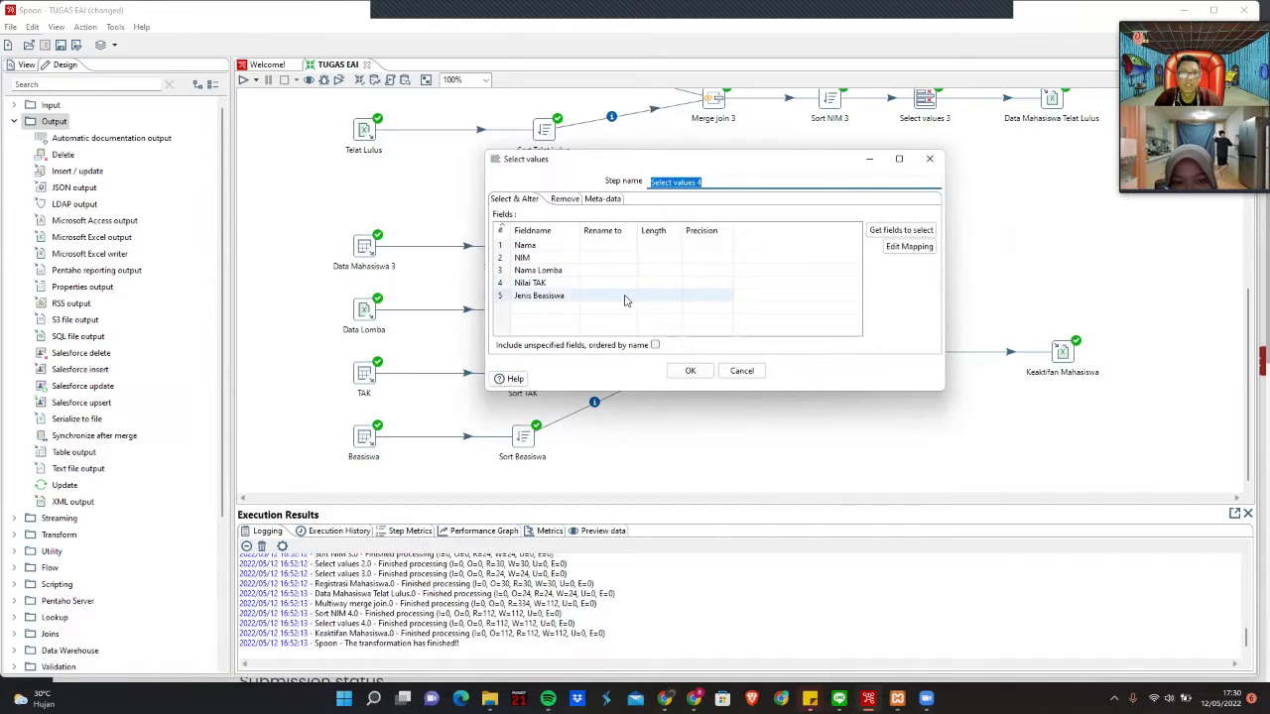
pyautogui.click(691, 370)
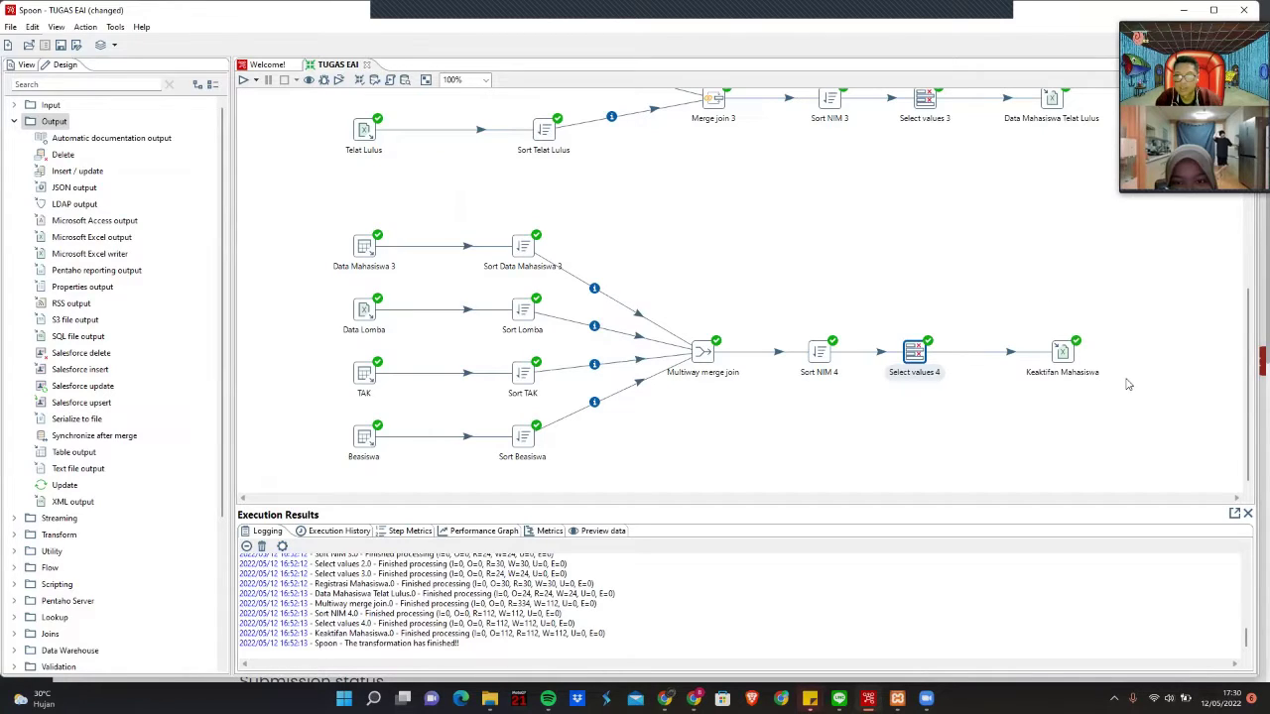
# Review the file settings of the Keaktifan Mahasiswa Excel output, then close them and look over its flow
pyautogui.doubleClick(1062, 353)
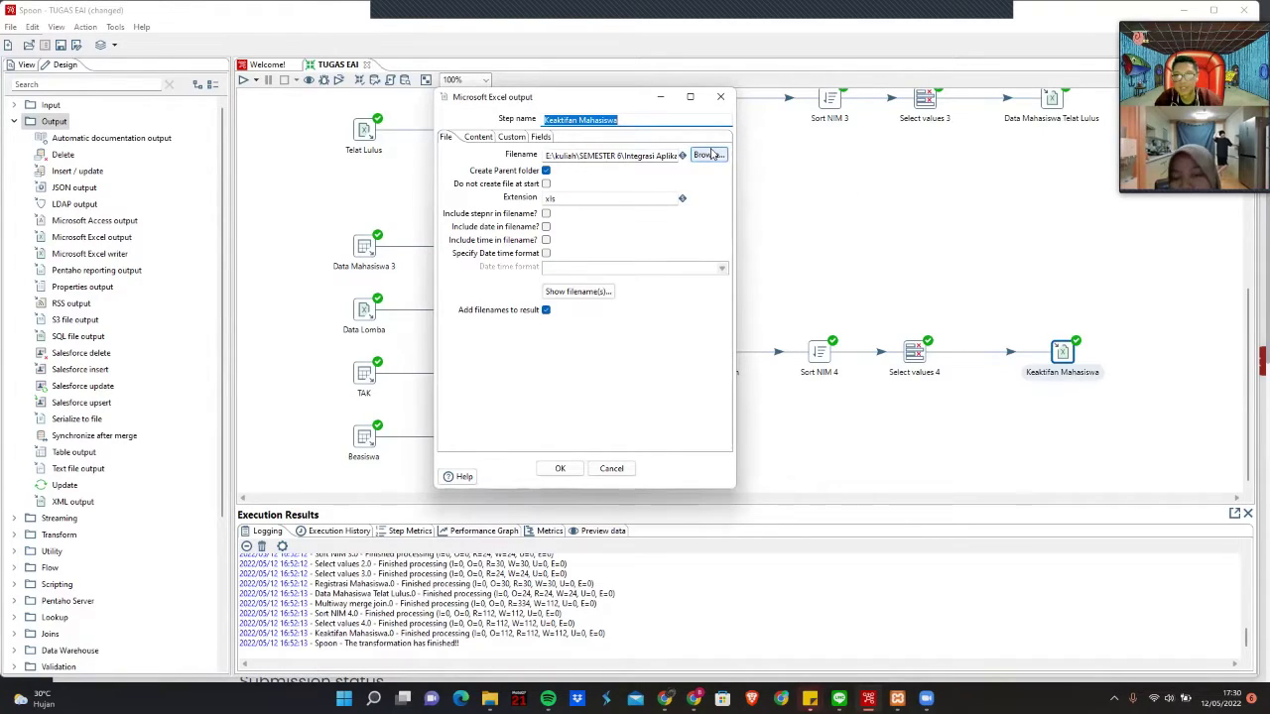
pyautogui.click(723, 101)
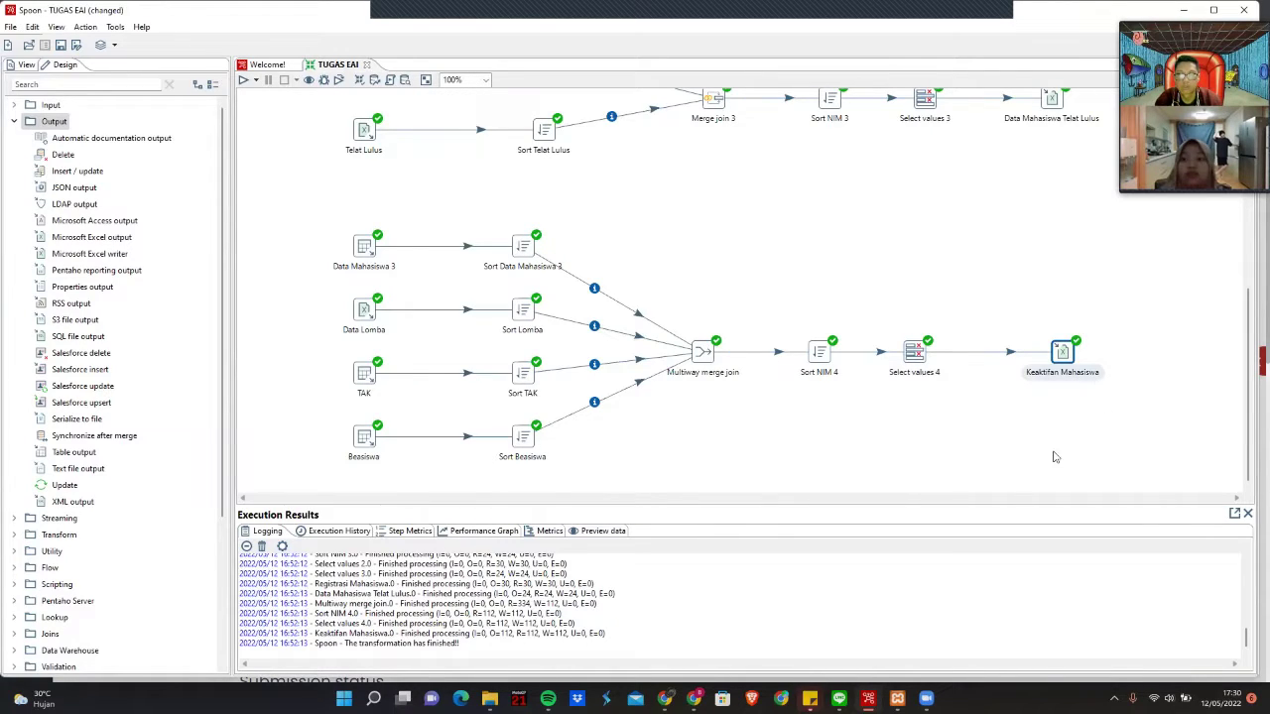
pyautogui.scroll(3, 1026, 475)
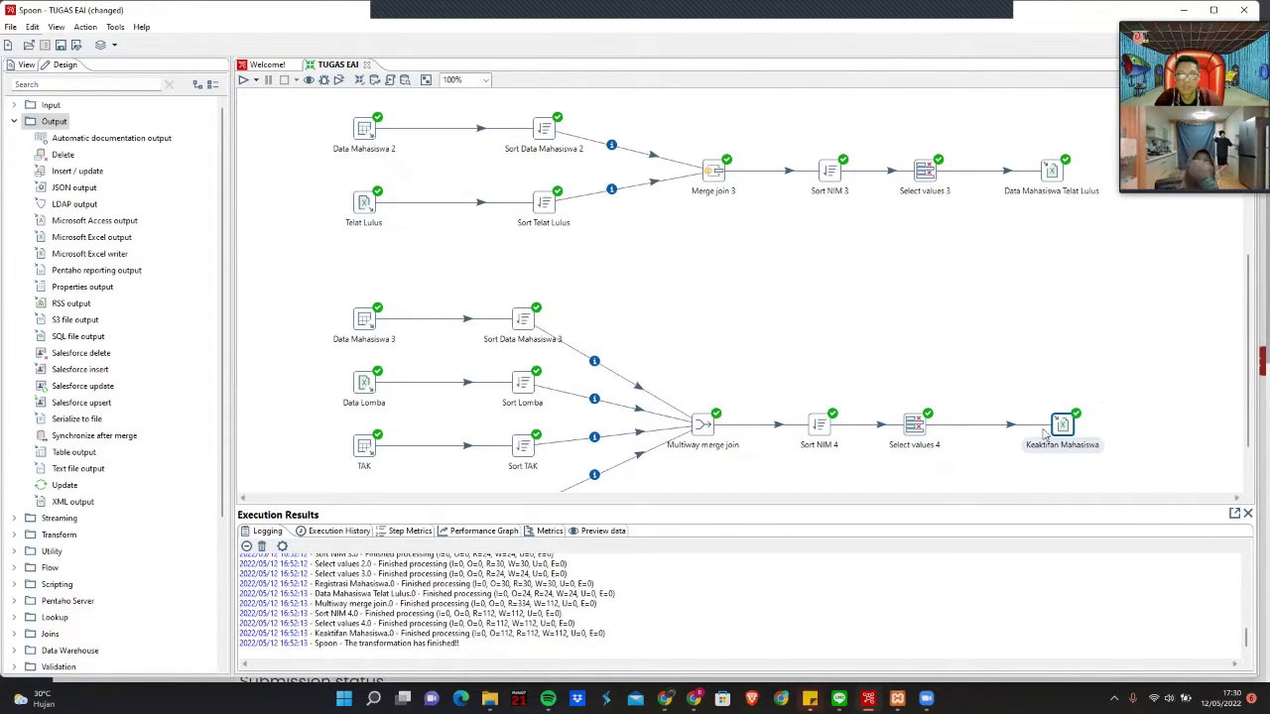
pyautogui.scroll(-1, 1032, 407)
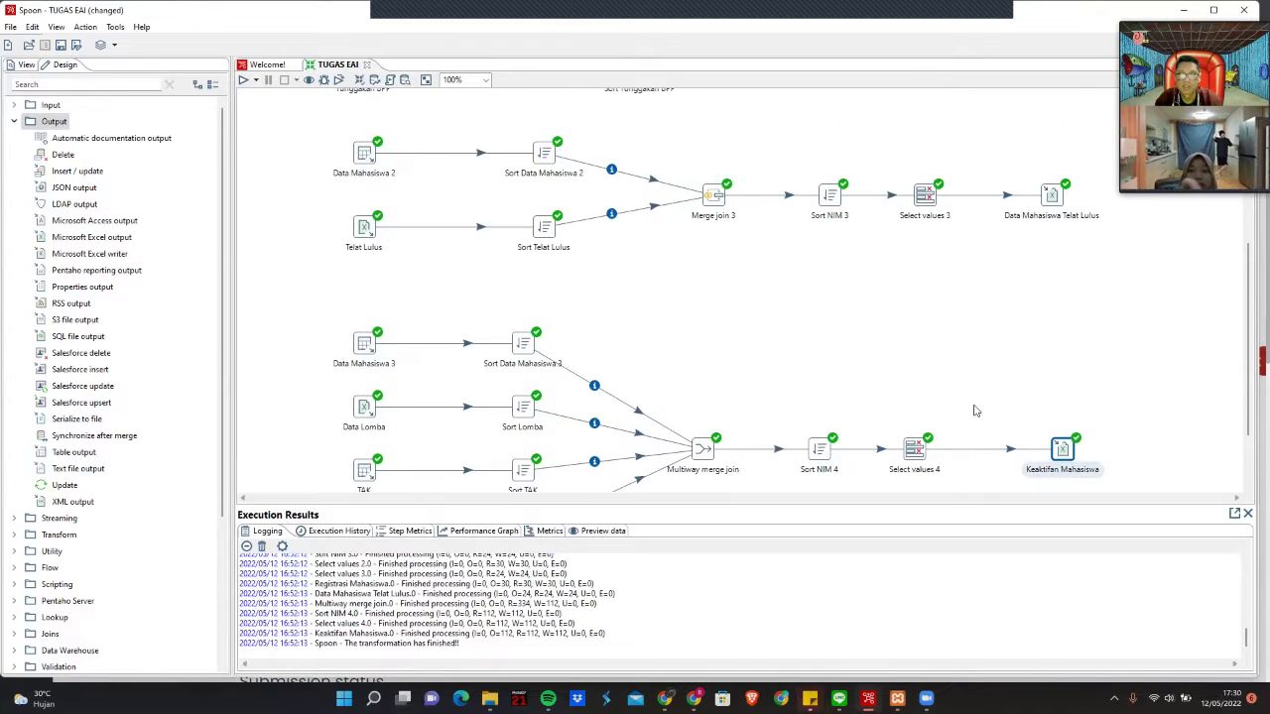
pyautogui.scroll(-1, 533, 317)
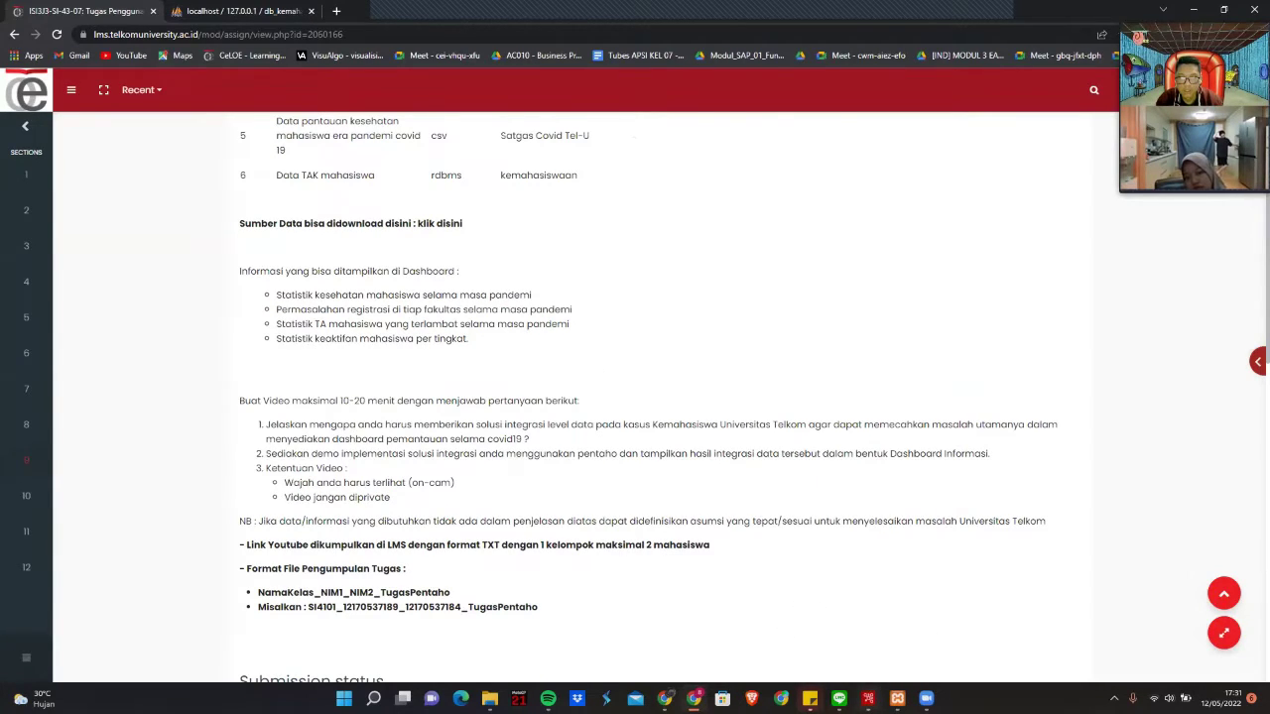
# Switch from the browser's assignment page back to Spoon and look over all flows of the TUGAS EAI transformation
pyautogui.click(868, 698)
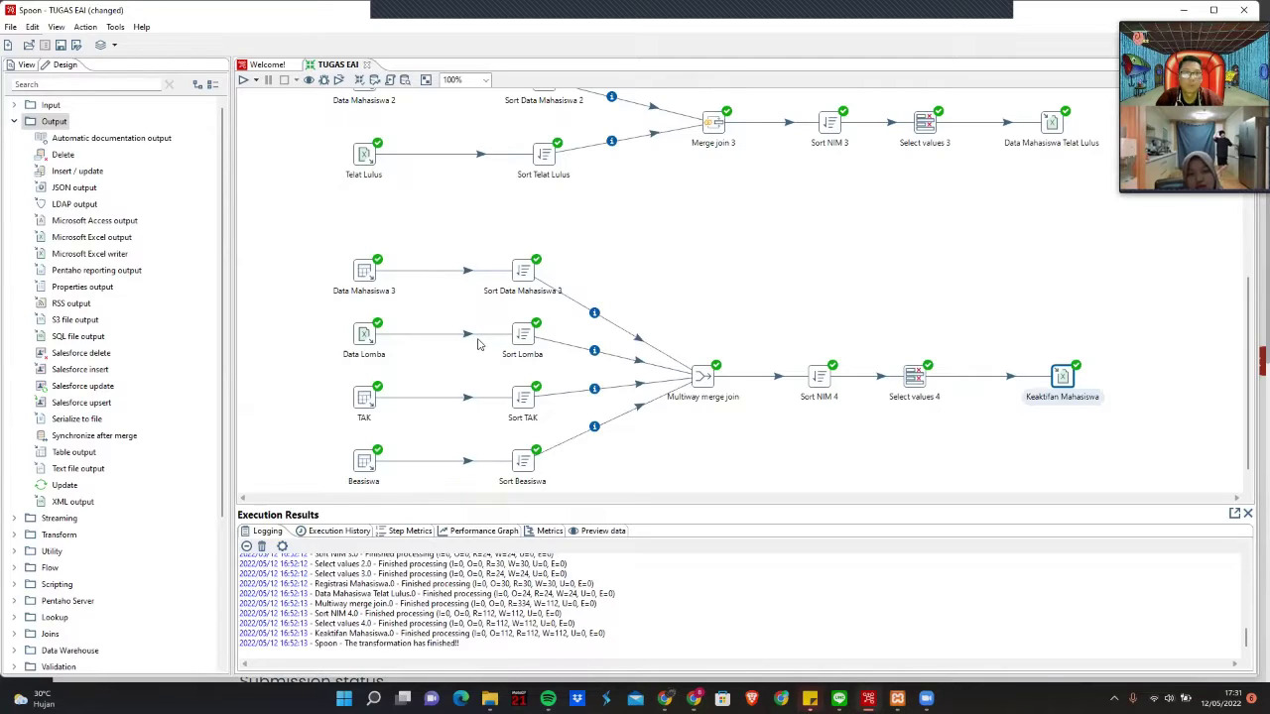
pyautogui.scroll(10, 784, 238)
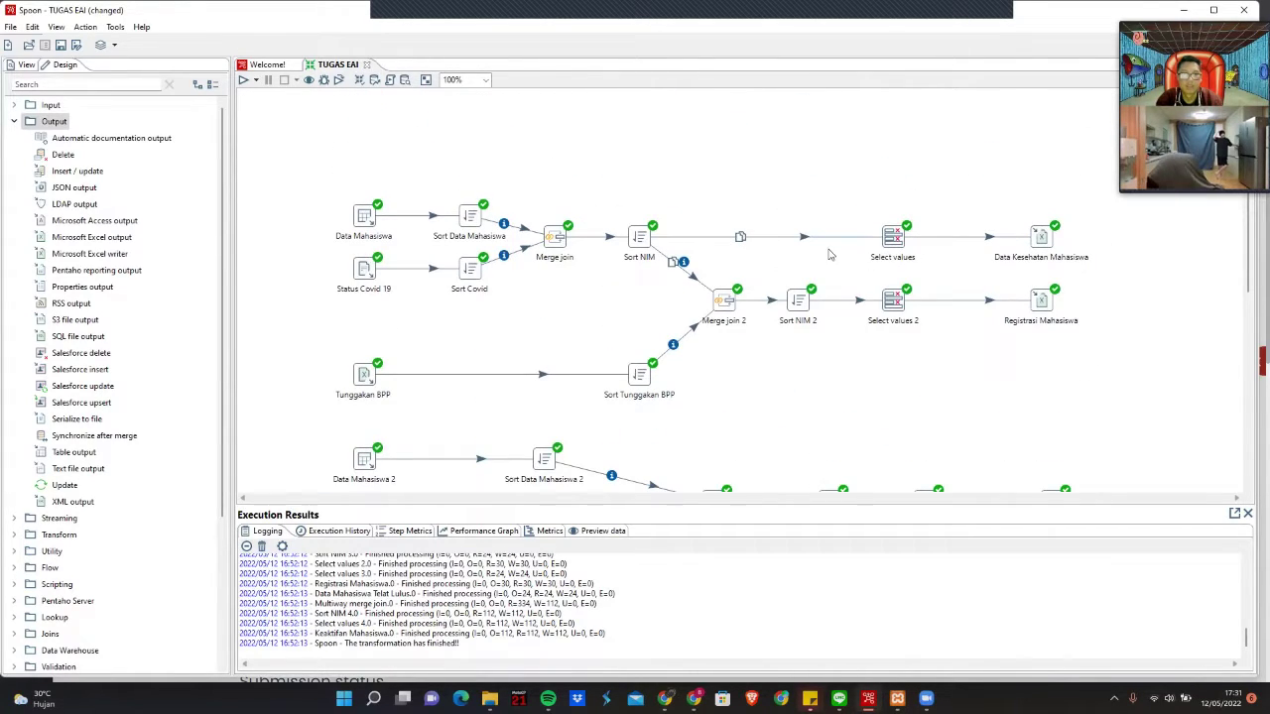
pyautogui.scroll(-6, 853, 241)
pyautogui.scroll(1, 514, 283)
pyautogui.scroll(4, 514, 284)
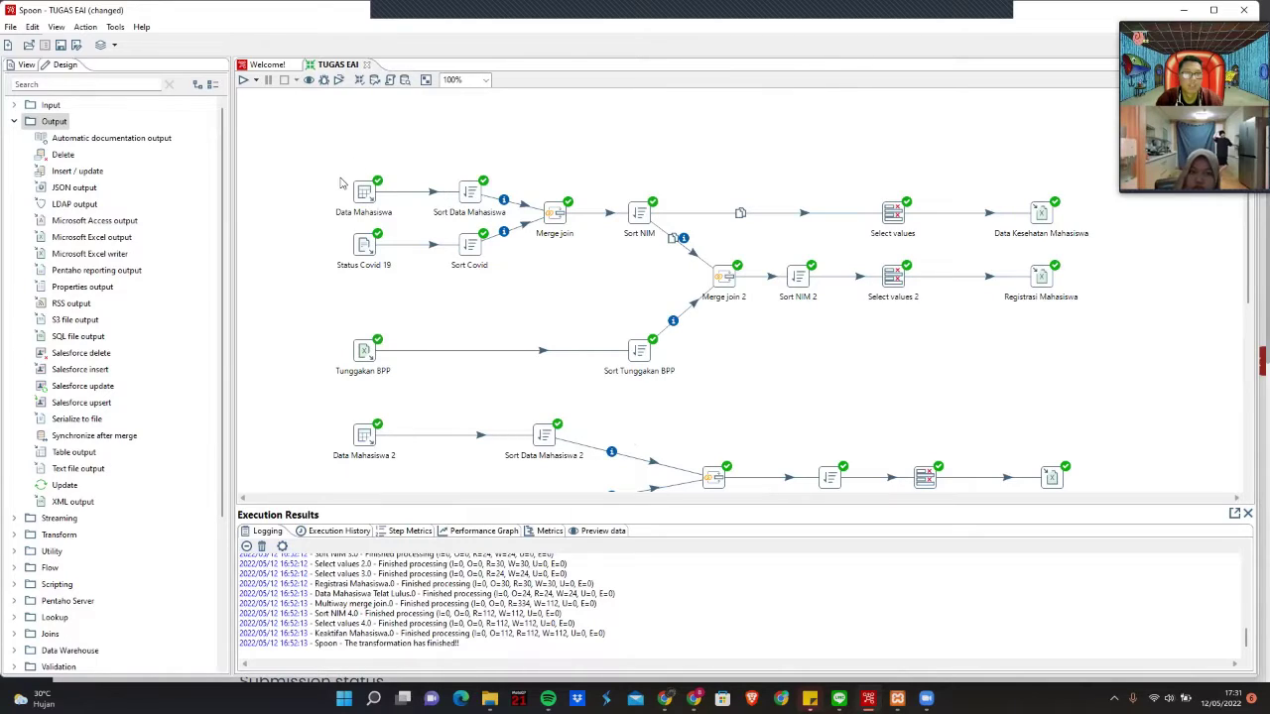
# Create a blank transformation, then return to the TUGAS EAI transformation
pyautogui.click(22, 66)
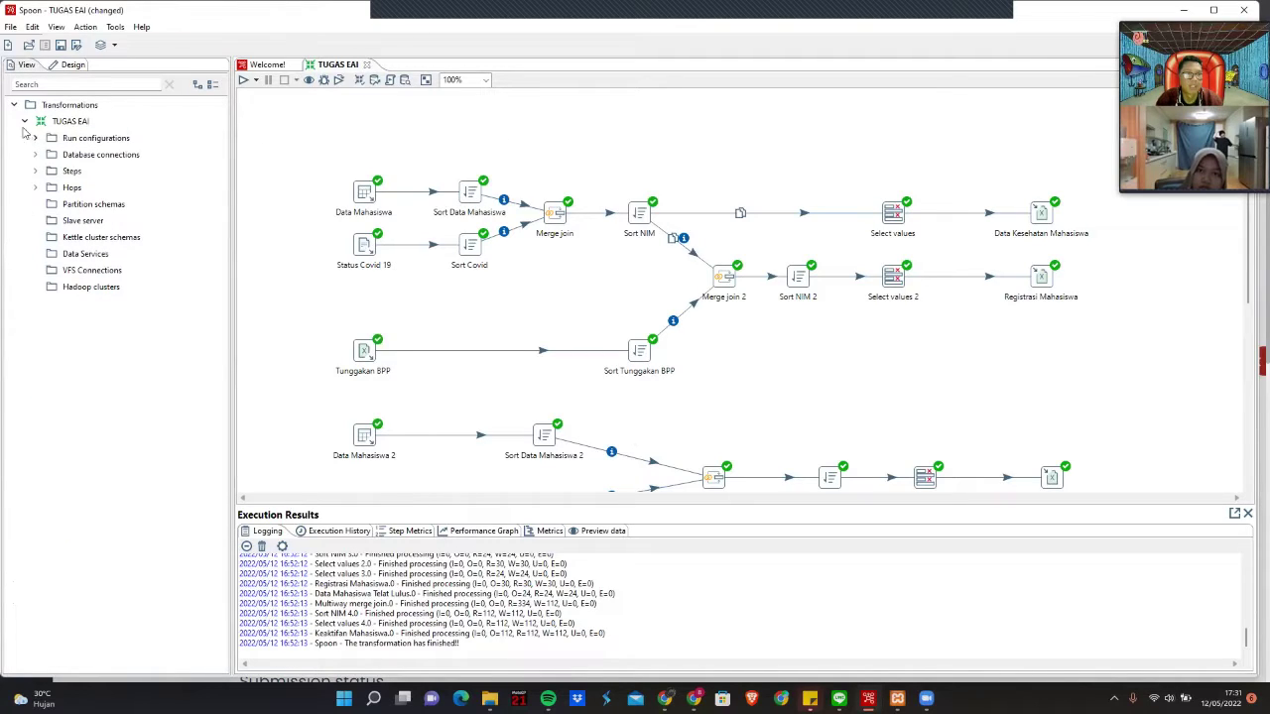
pyautogui.doubleClick(69, 106)
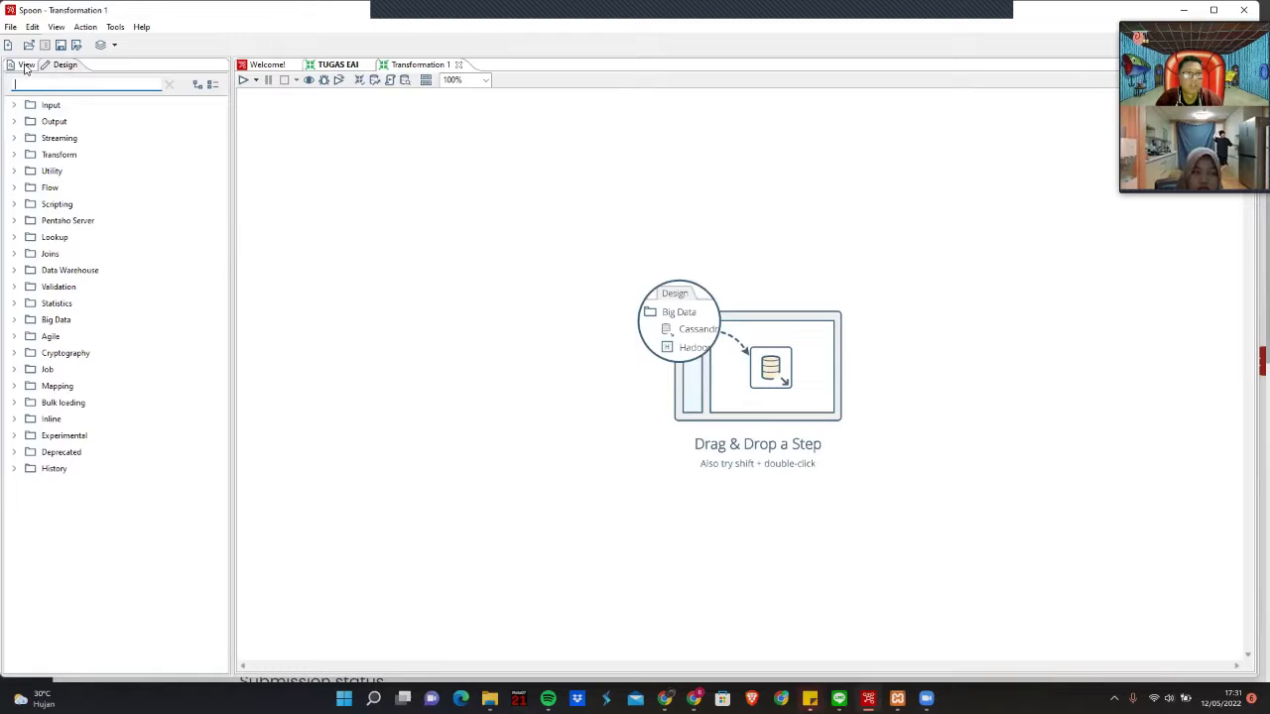
pyautogui.click(345, 66)
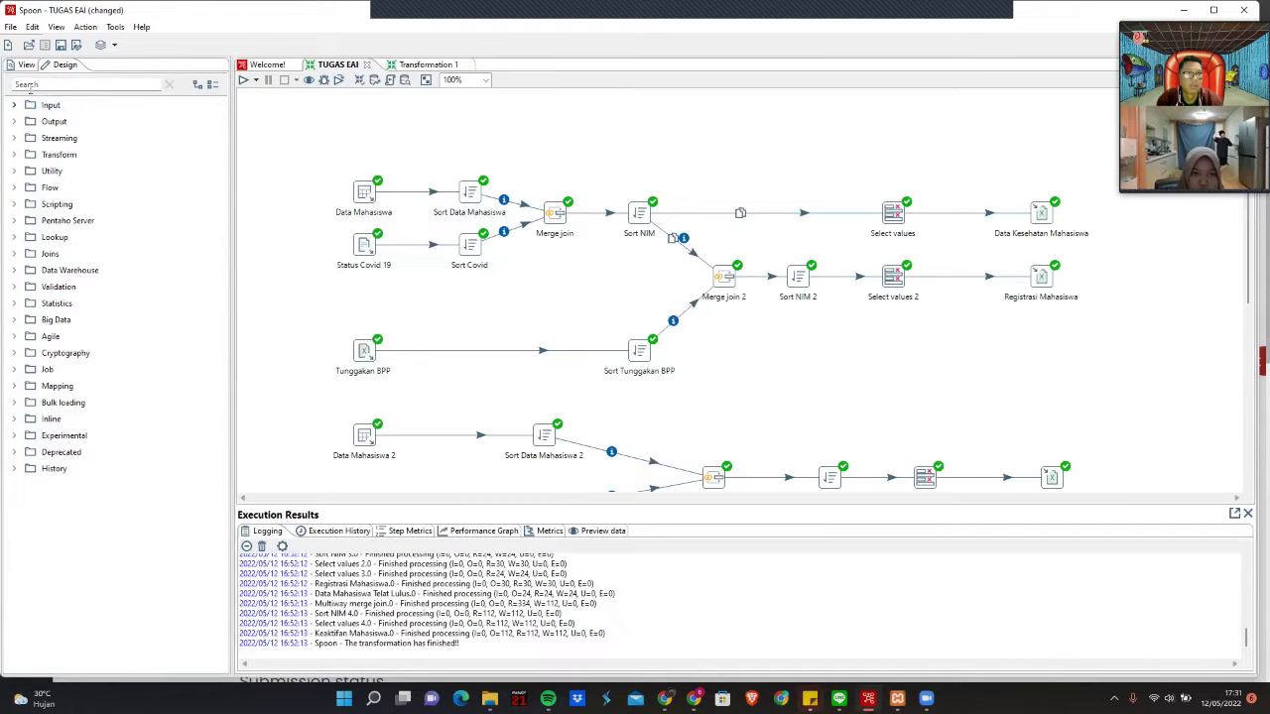
# Show the TUGAS EAI object tree and view the transformation's properties, then close them
pyautogui.click(27, 64)
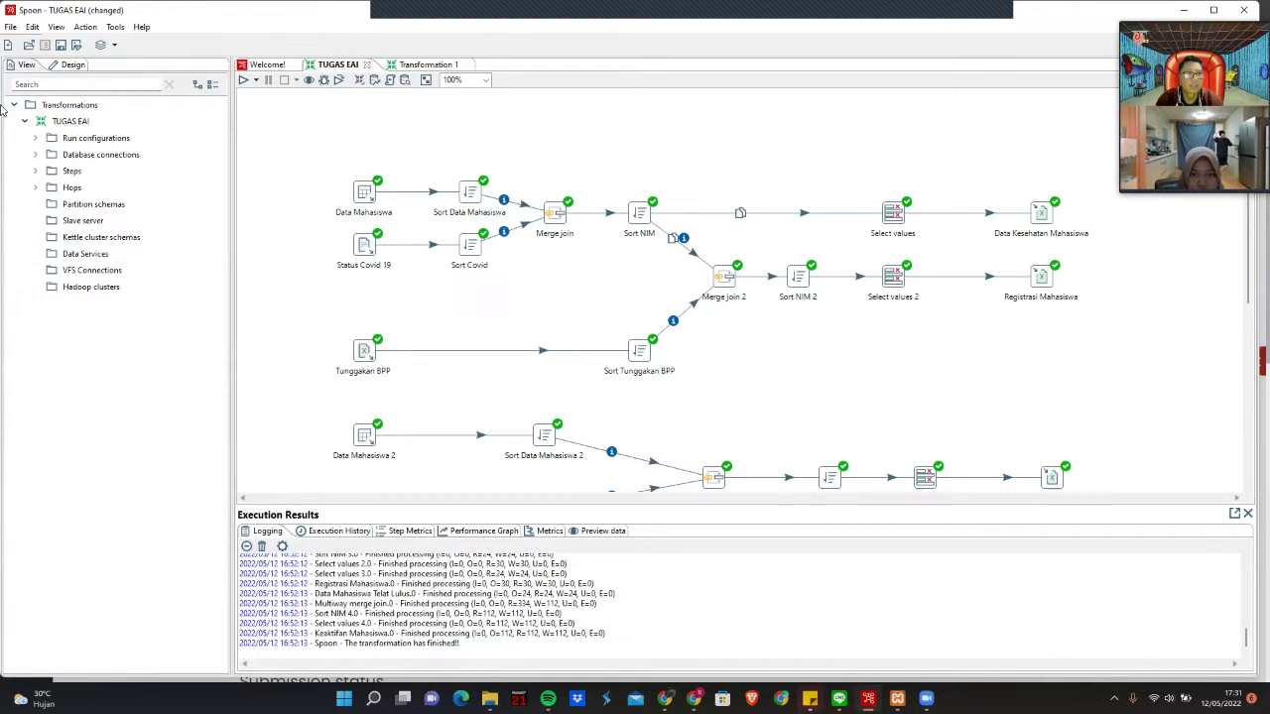
pyautogui.doubleClick(70, 121)
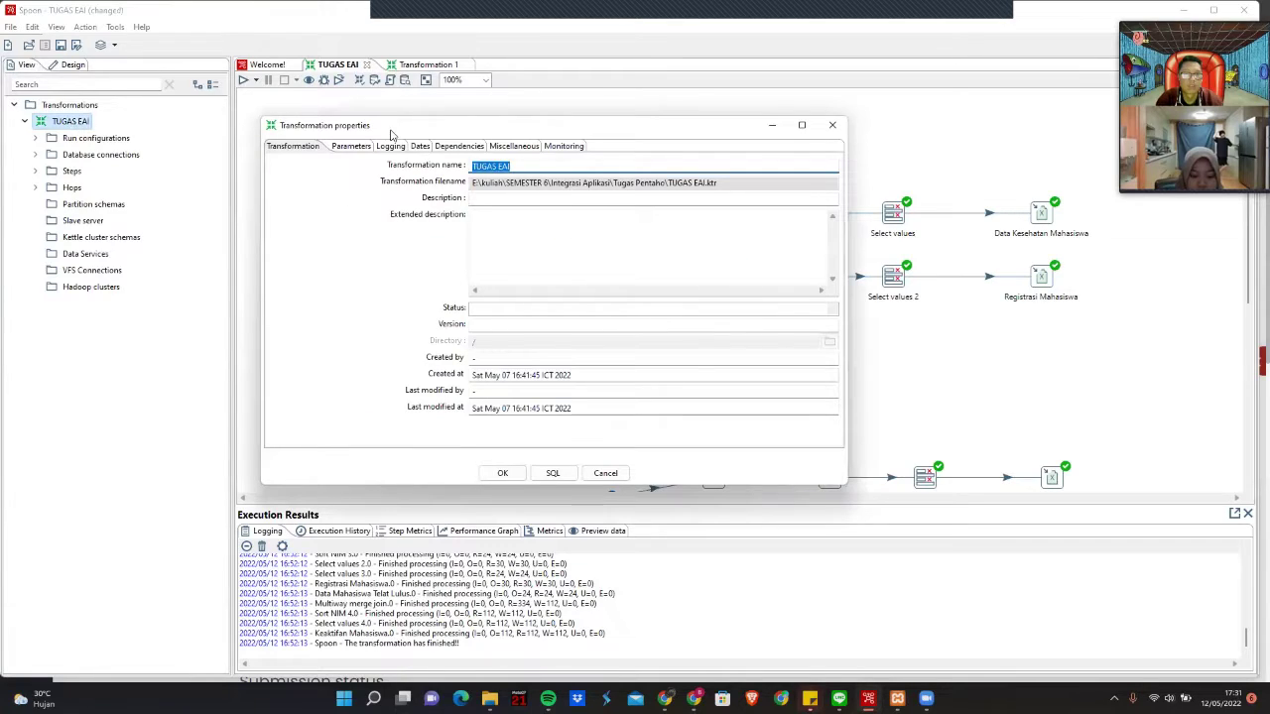
pyautogui.click(832, 125)
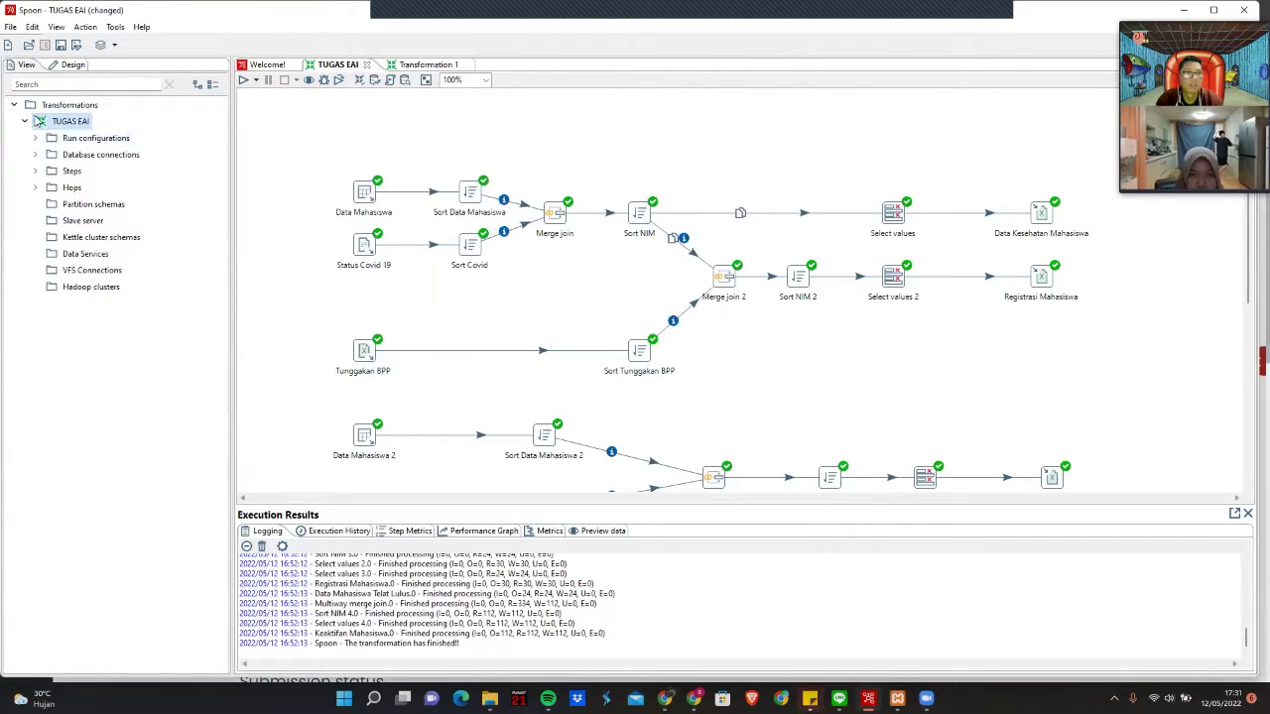
# Create a second blank transformation, then close both blank transformations
pyautogui.click(62, 106)
pyautogui.rightClick(58, 110)
pyautogui.click(88, 117)
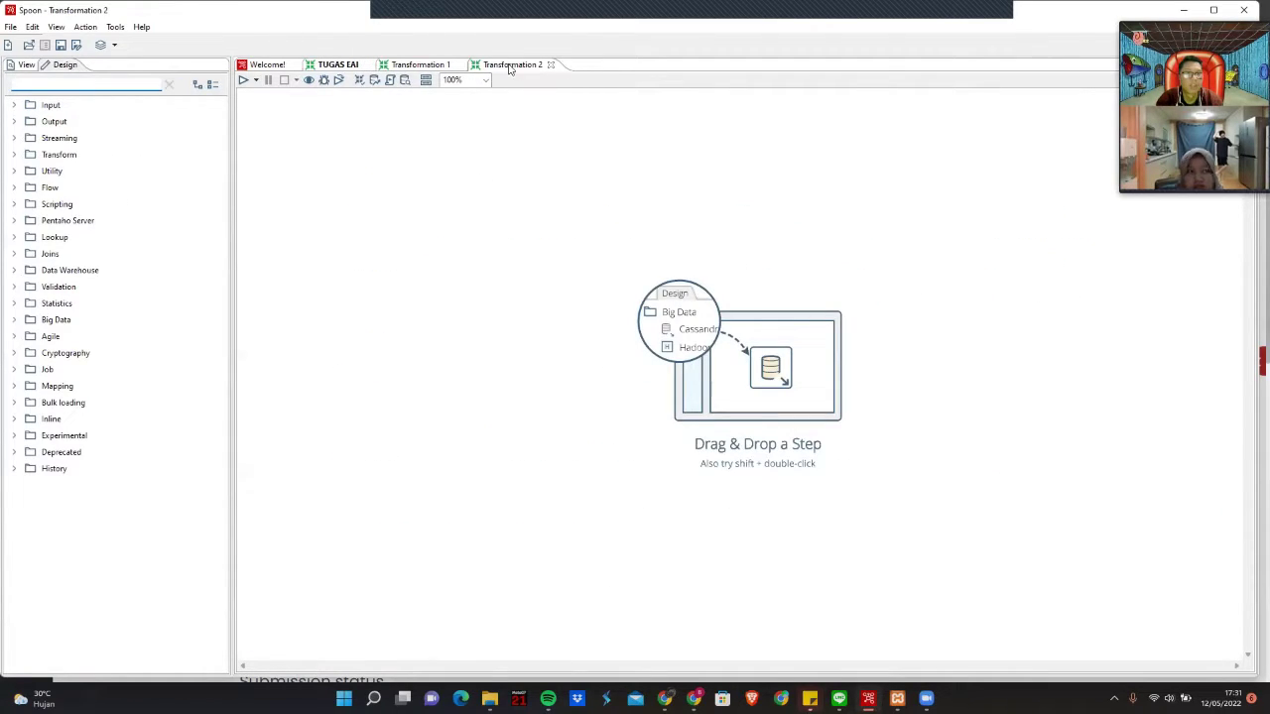
pyautogui.click(551, 65)
pyautogui.click(460, 65)
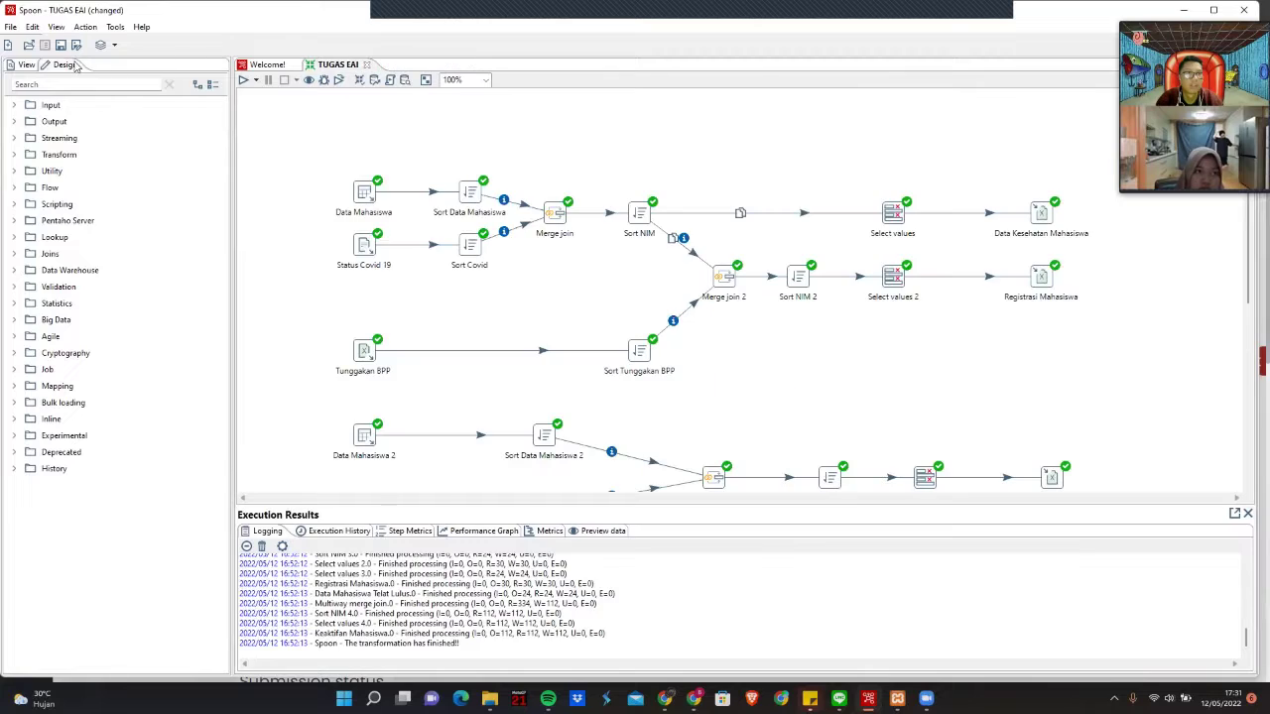
# Return to the TUGAS EAI object tree and re-check the name and file path in the transformation's properties
pyautogui.click(28, 68)
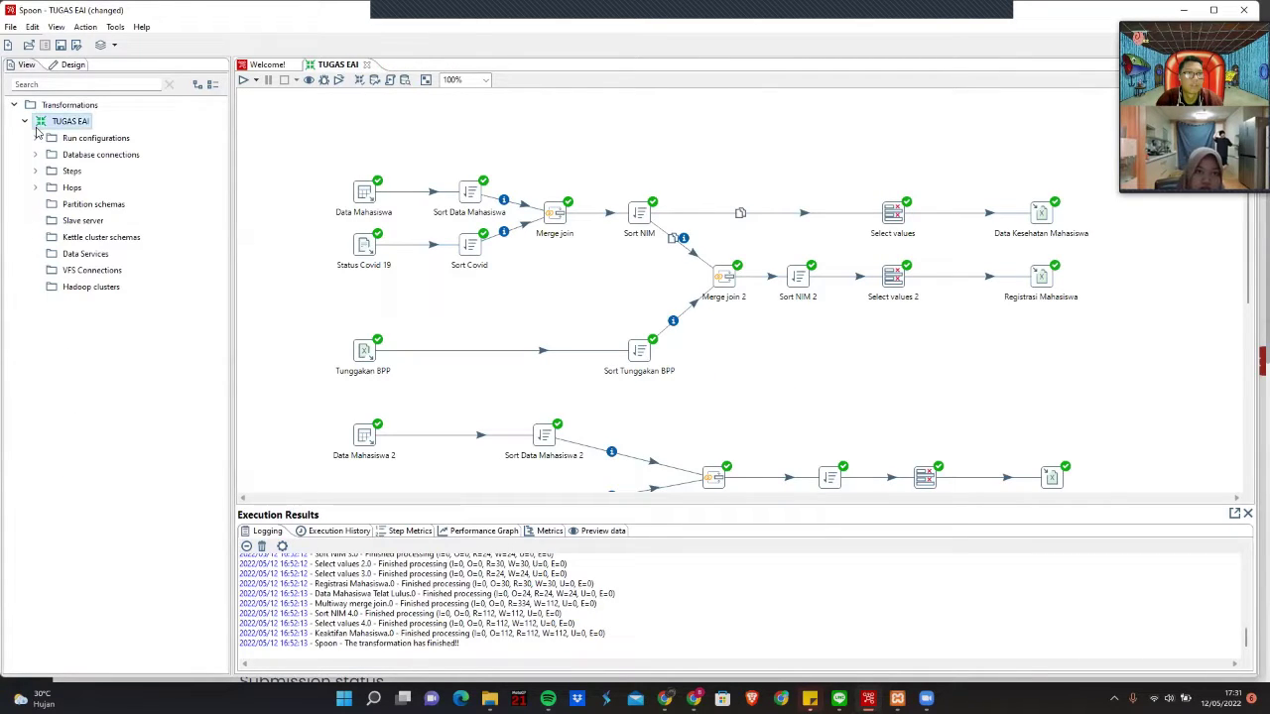
pyautogui.click(26, 121)
pyautogui.doubleClick(69, 120)
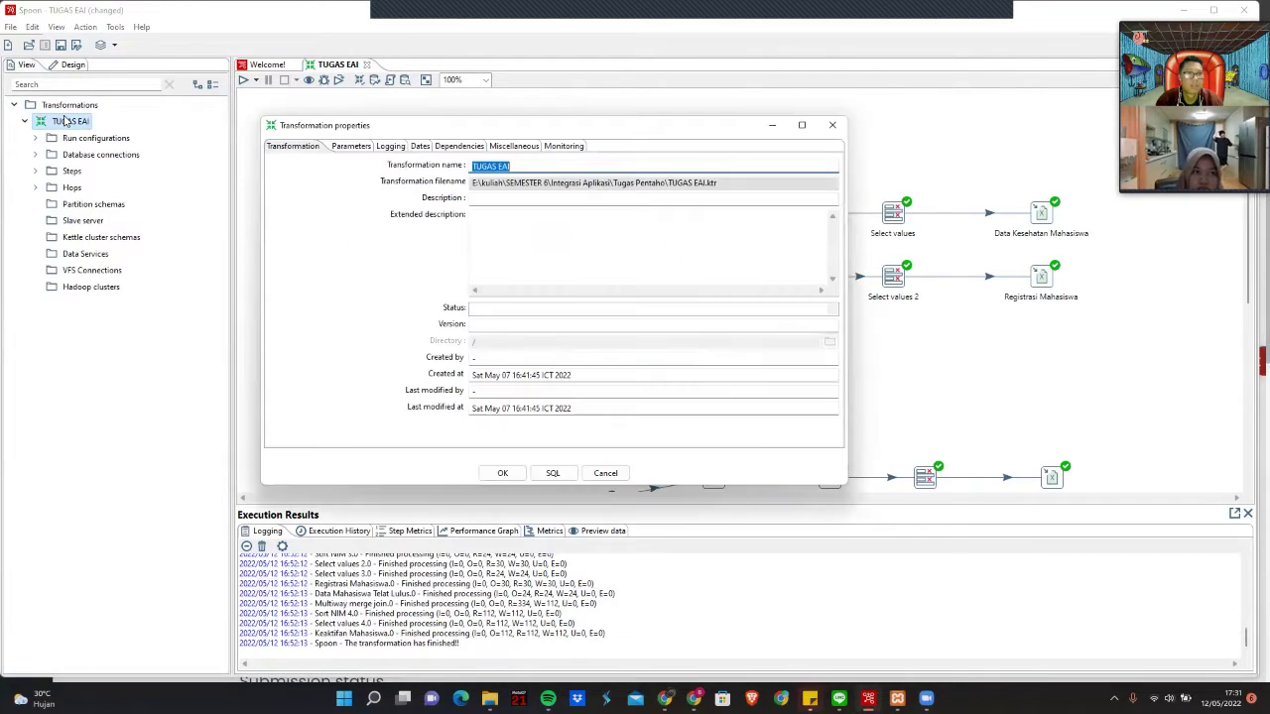
pyautogui.click(832, 126)
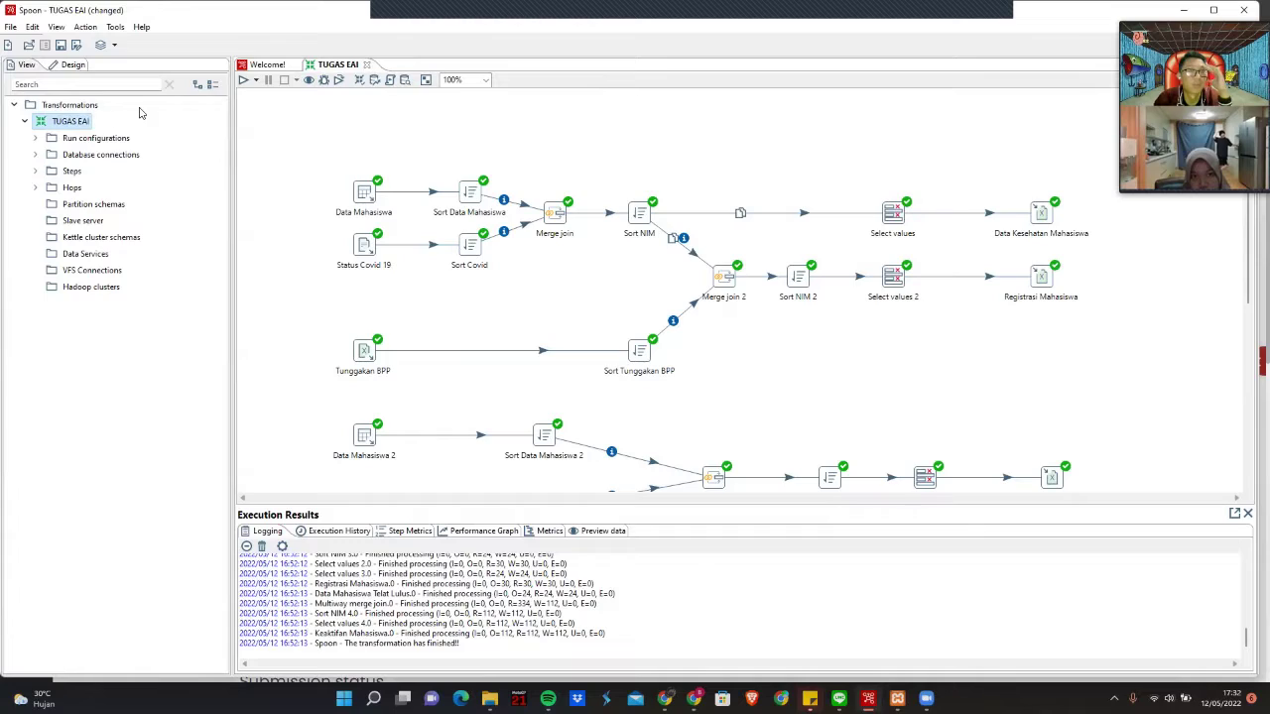
pyautogui.rightClick(70, 123)
pyautogui.click(68, 117)
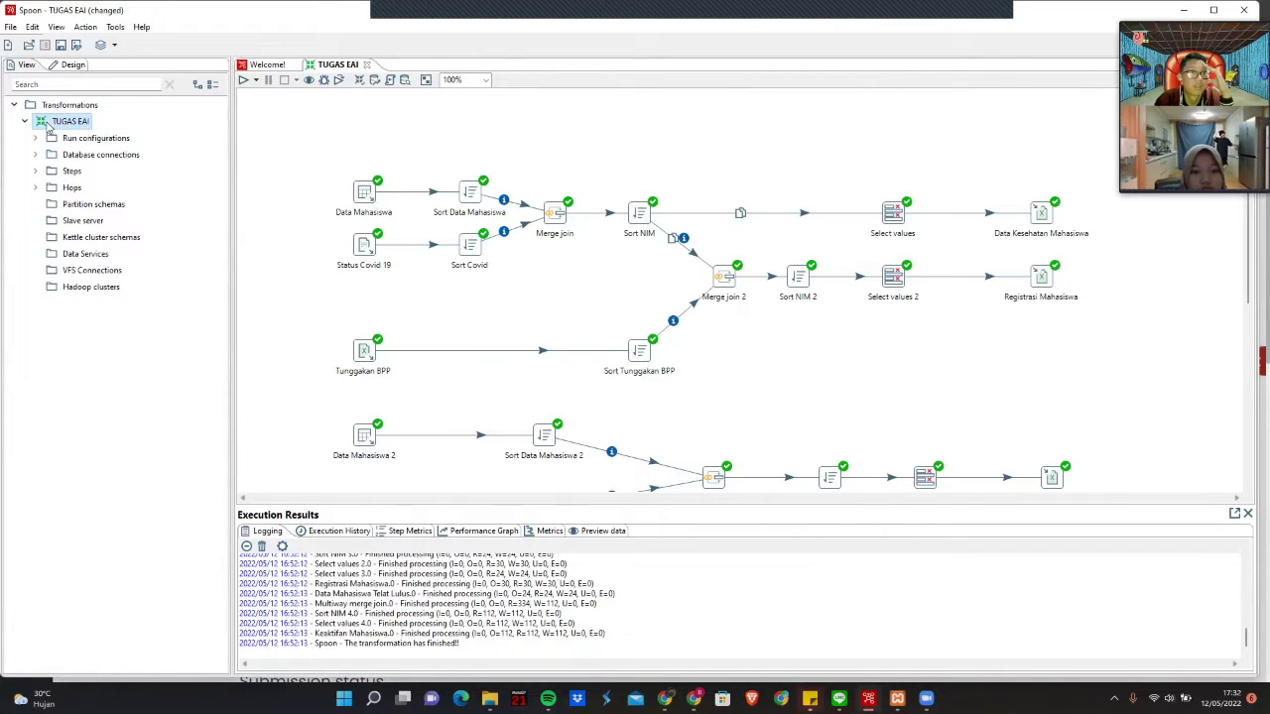
pyautogui.doubleClick(45, 123)
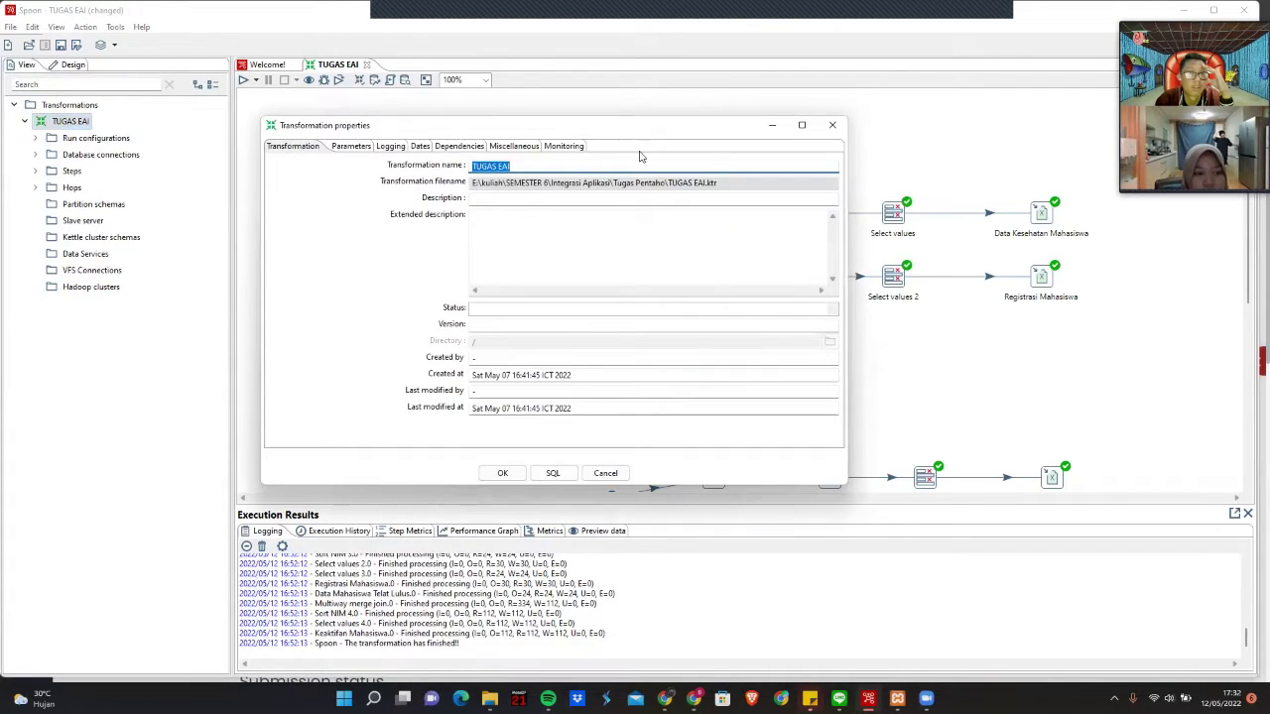
pyautogui.click(833, 125)
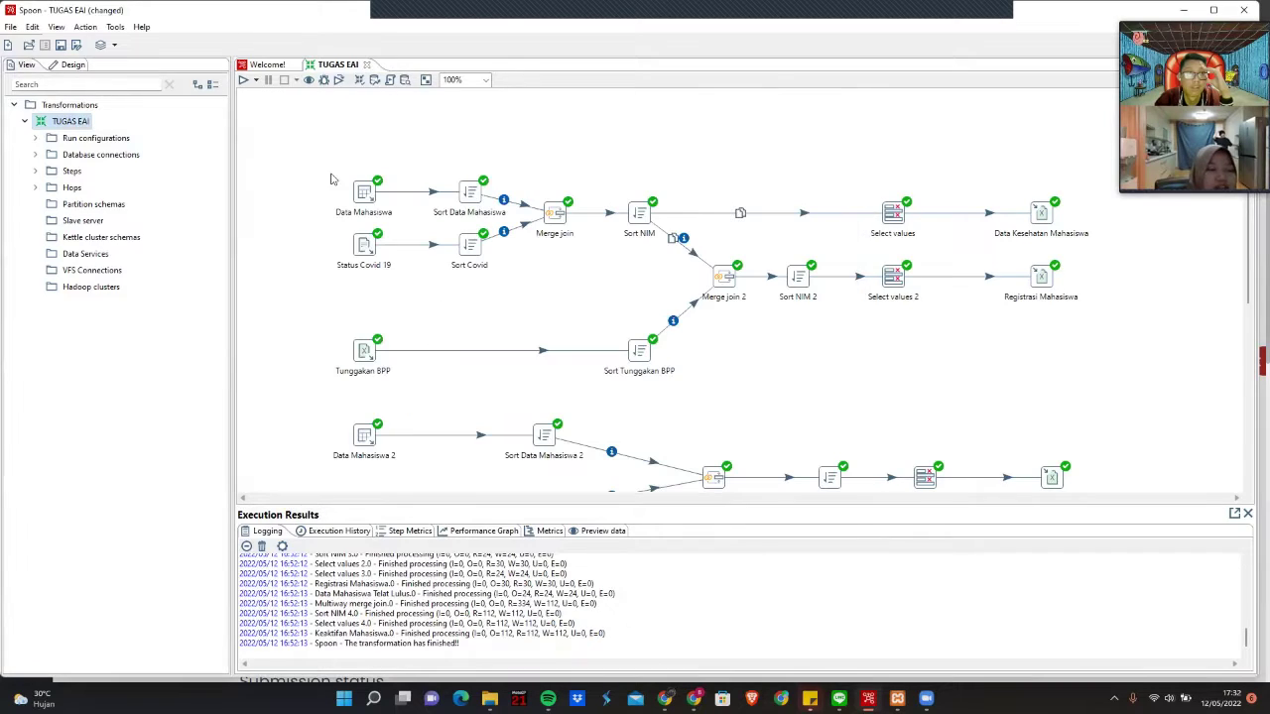
pyautogui.click(27, 121)
pyautogui.click(28, 121)
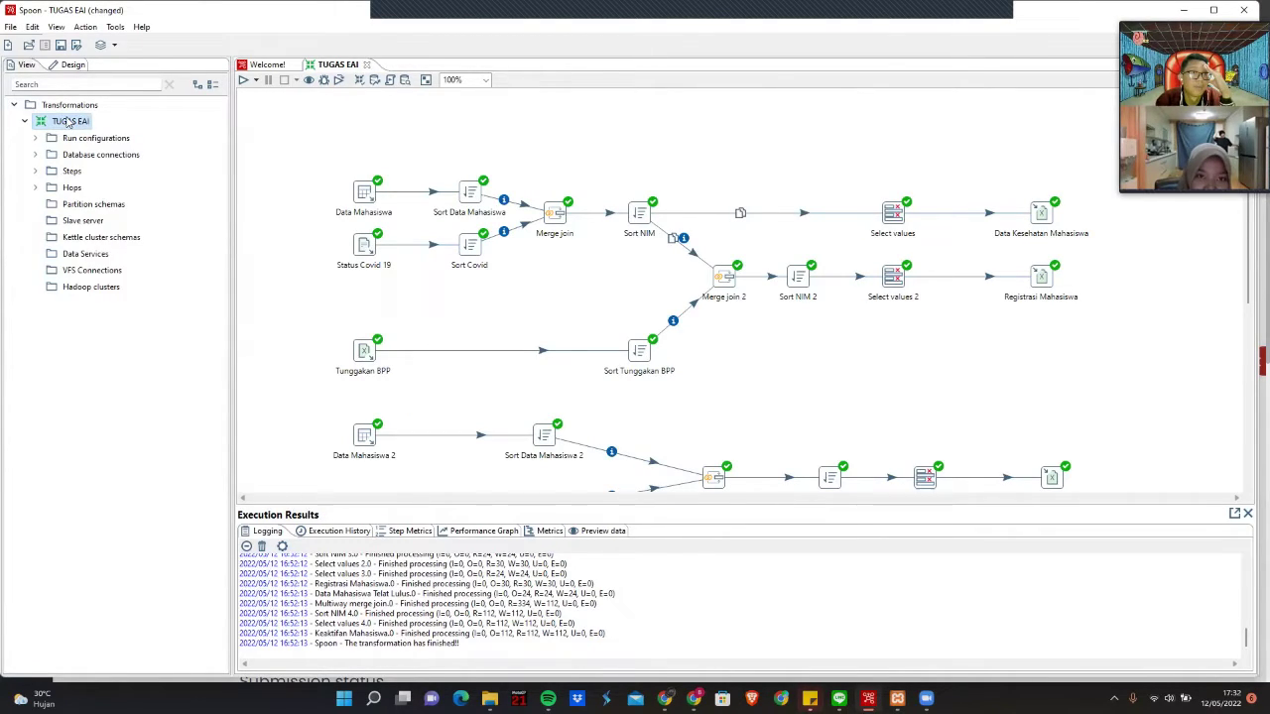
# Create a new blank transformation and close it again
pyautogui.click(7, 45)
pyautogui.click(33, 80)
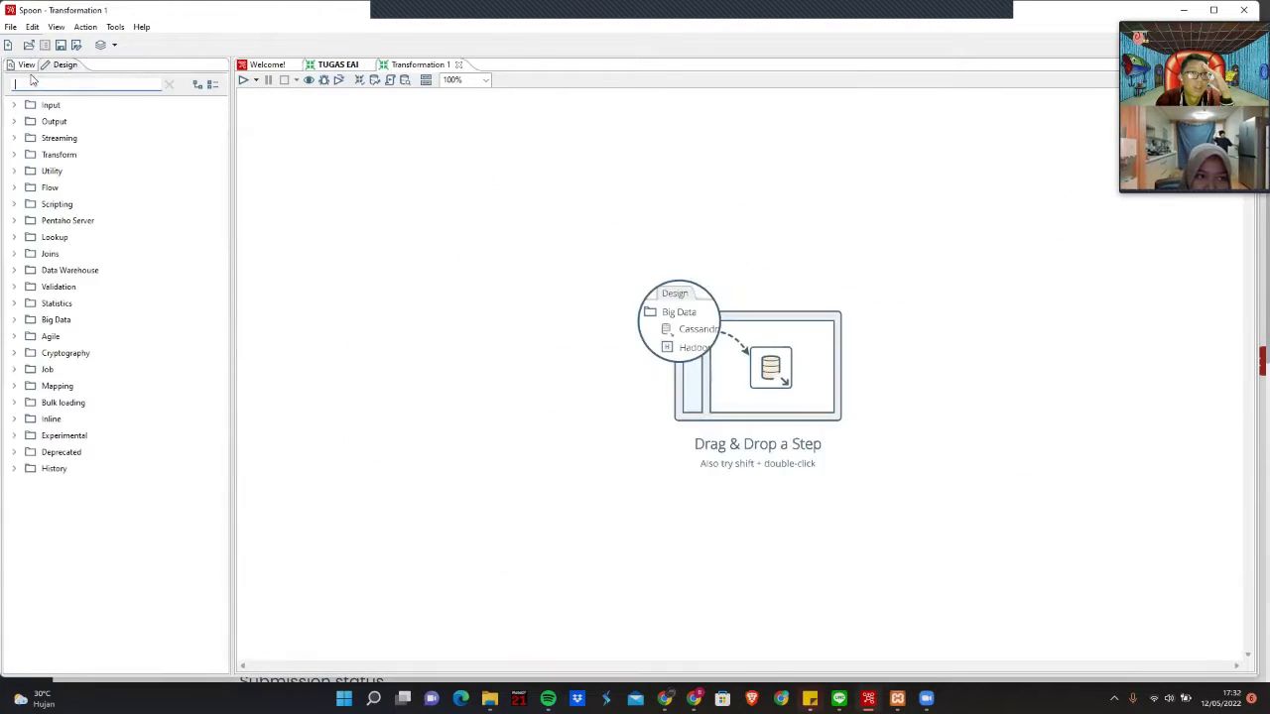
pyautogui.click(458, 65)
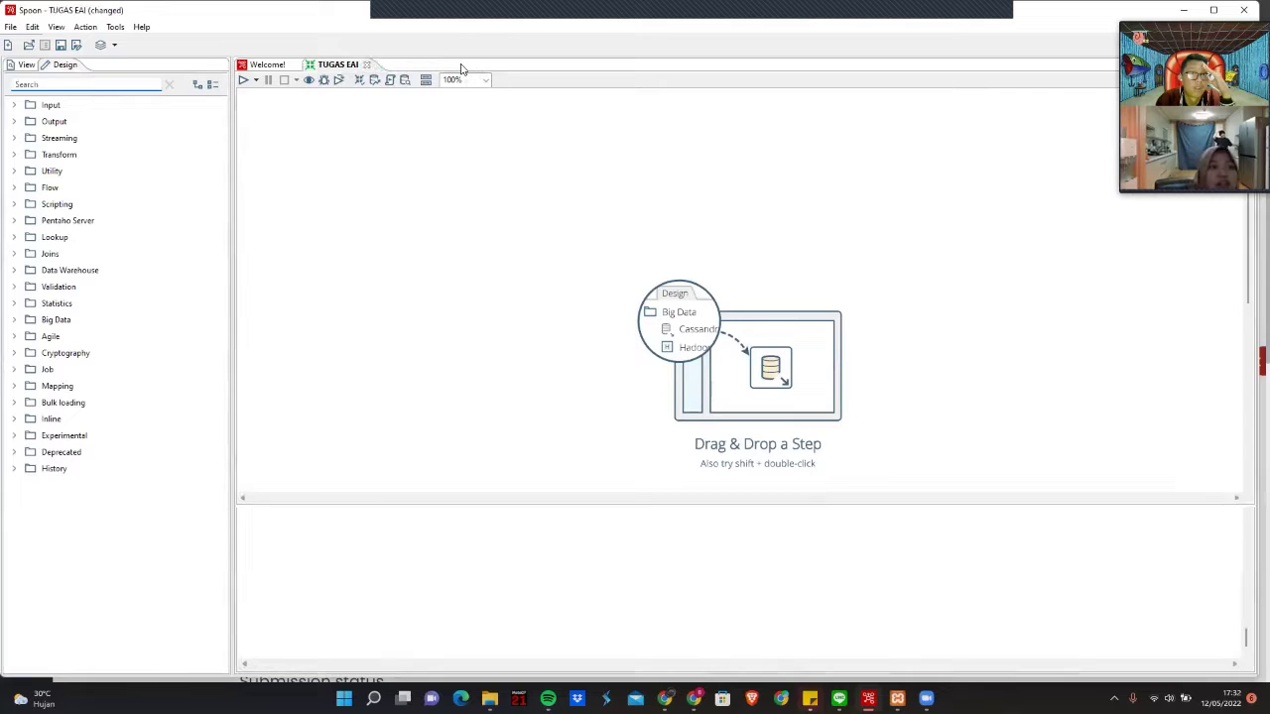
# Return to the TUGAS EAI object tree and view the parameters and logging sections of its transformation properties, then close them
pyautogui.click(22, 66)
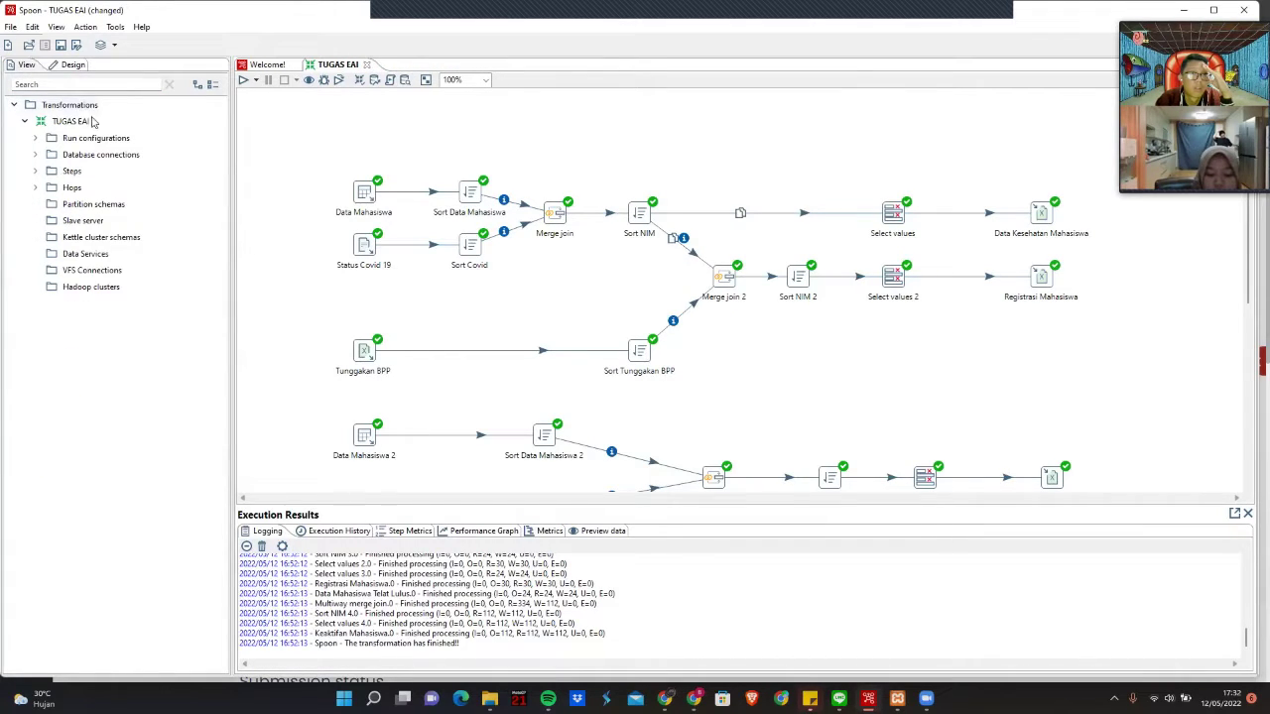
pyautogui.click(485, 85)
pyautogui.click(485, 85)
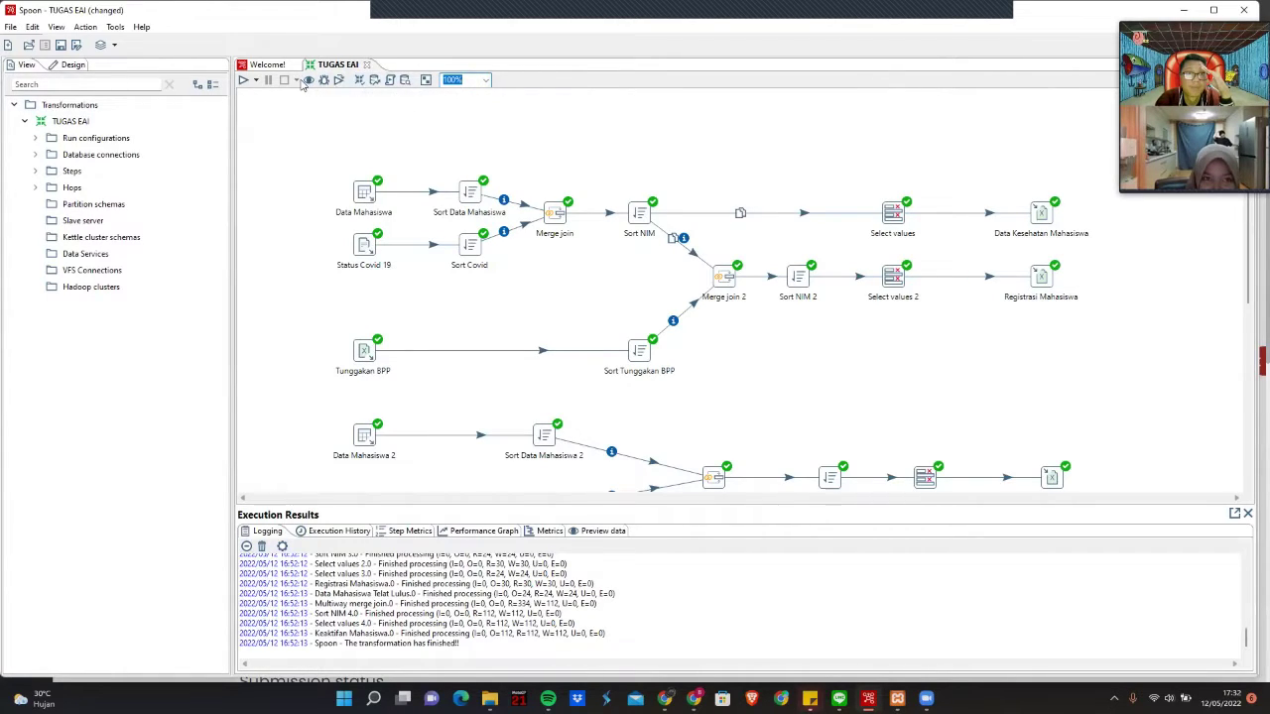
pyautogui.click(50, 123)
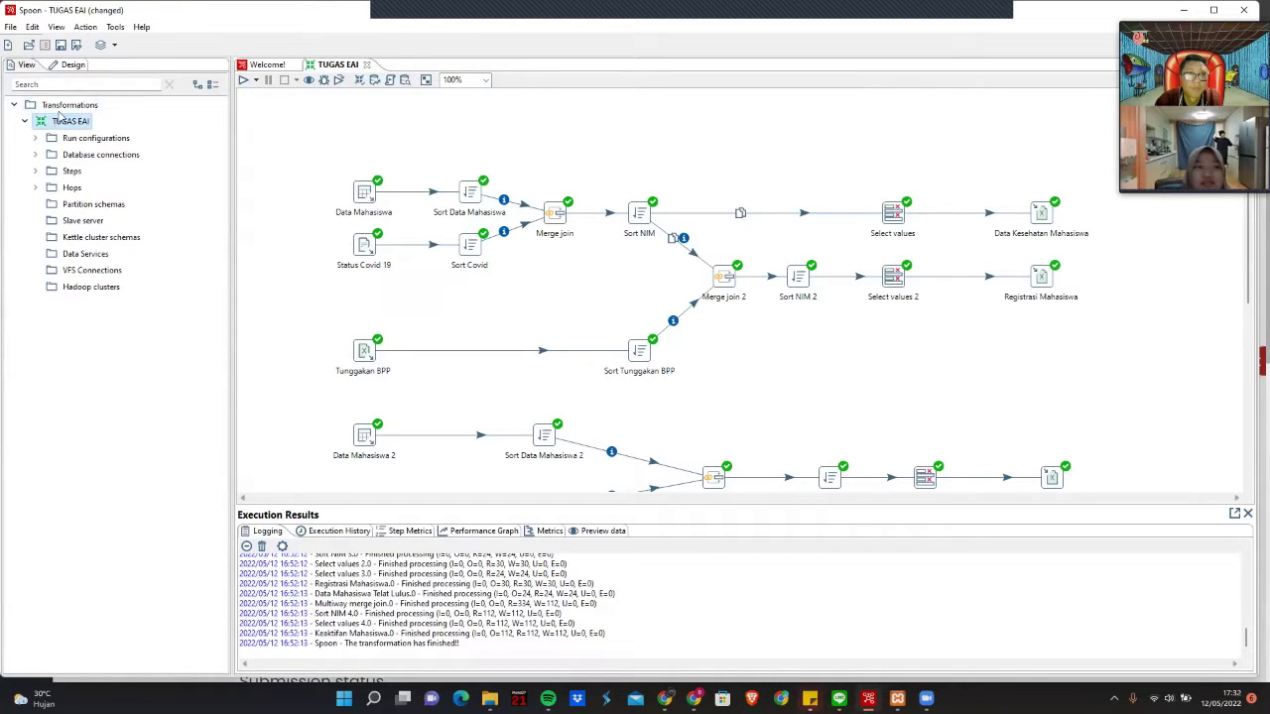
pyautogui.click(58, 109)
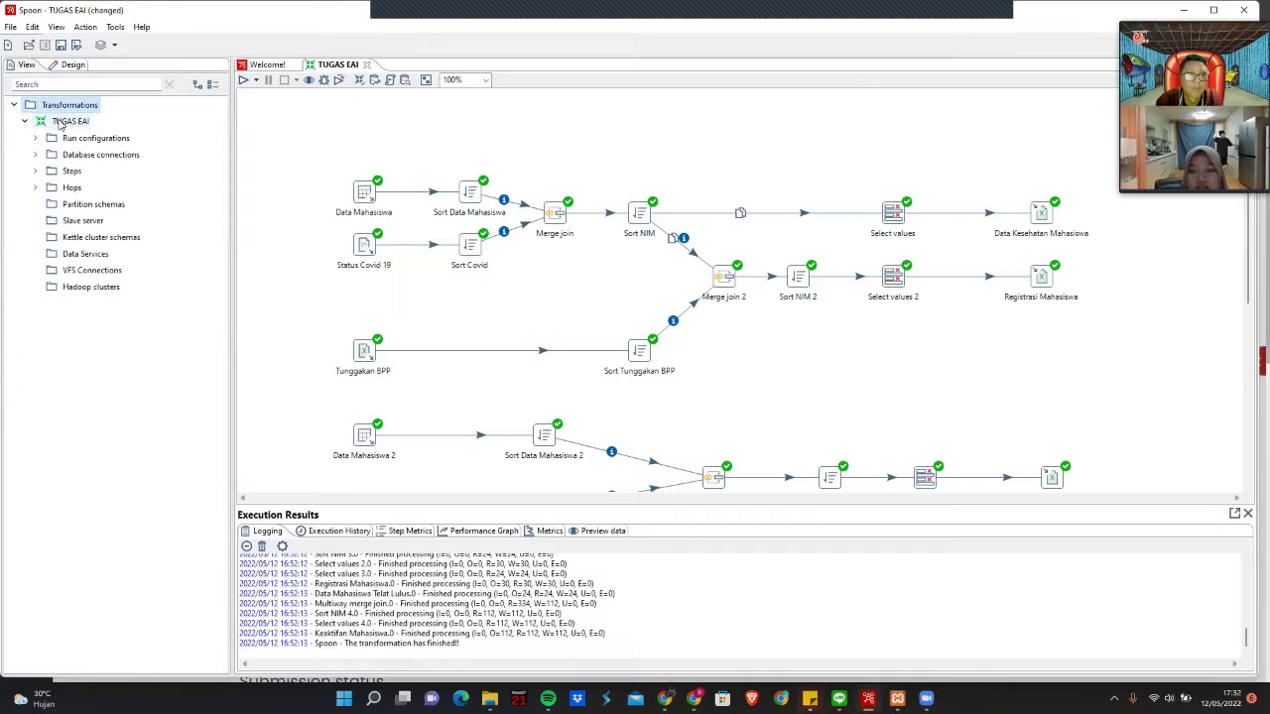
pyautogui.doubleClick(59, 123)
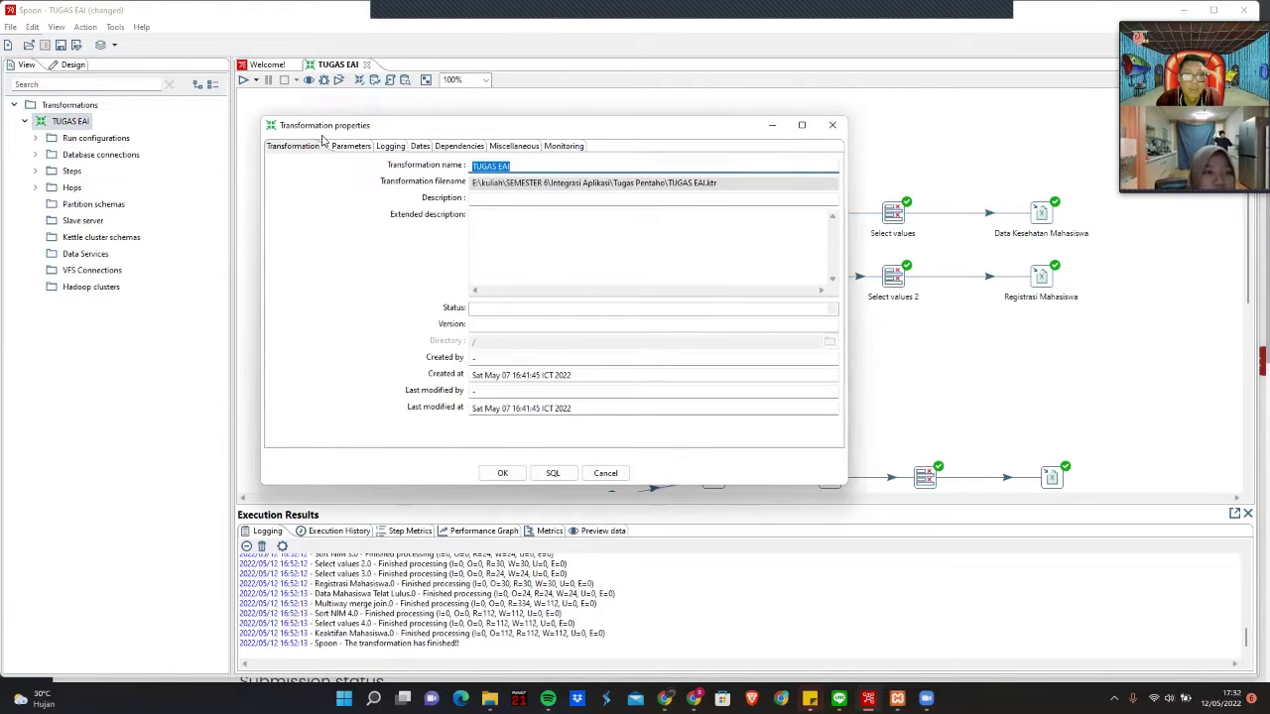
pyautogui.click(349, 146)
pyautogui.click(390, 146)
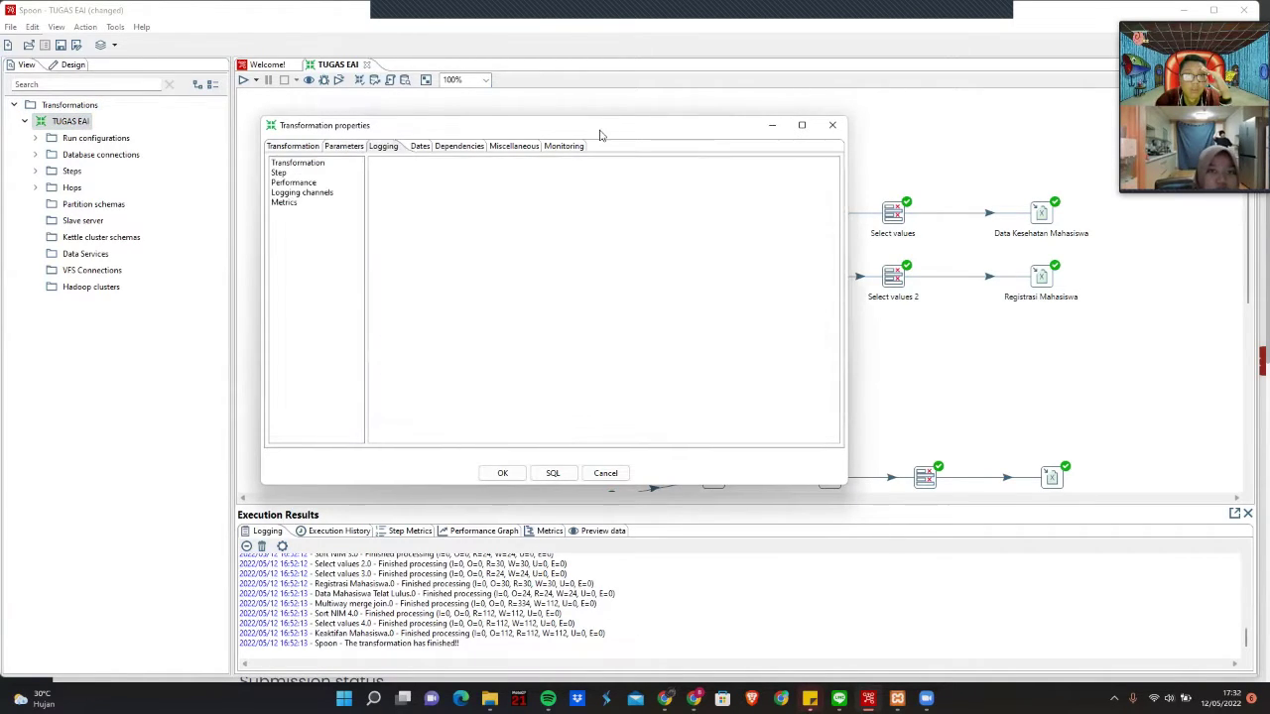
pyautogui.click(831, 124)
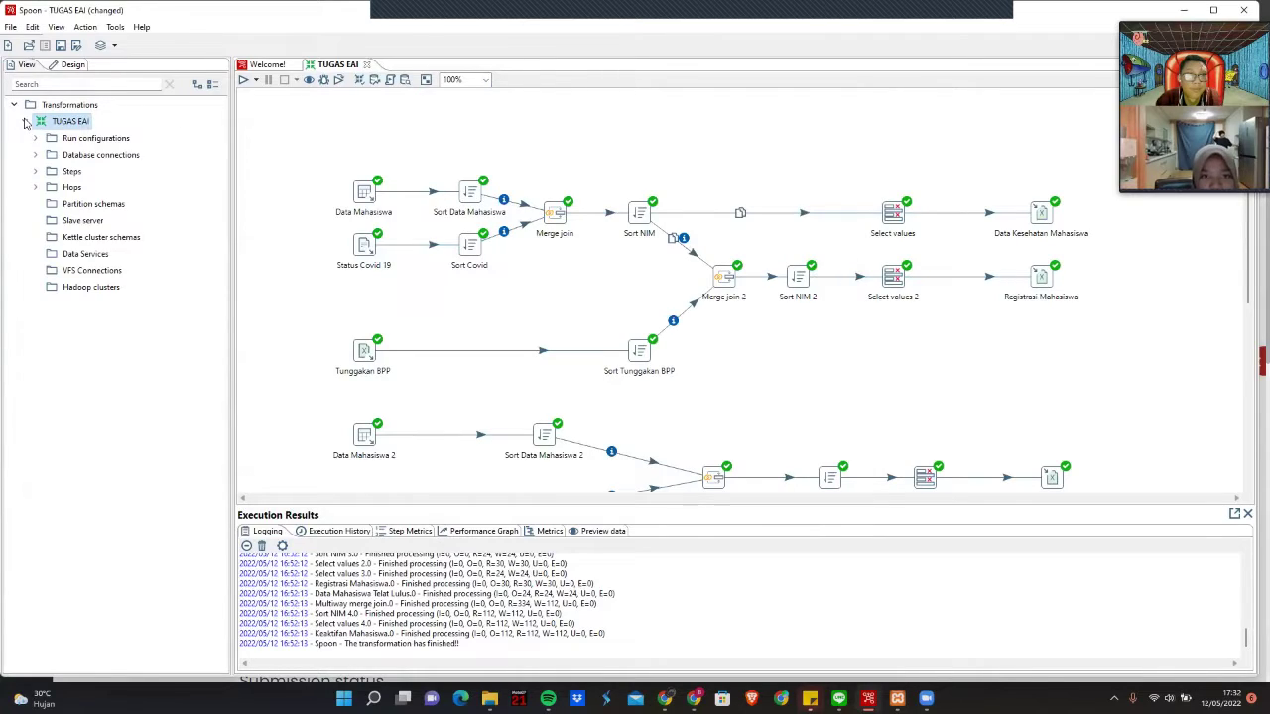
pyautogui.click(20, 108)
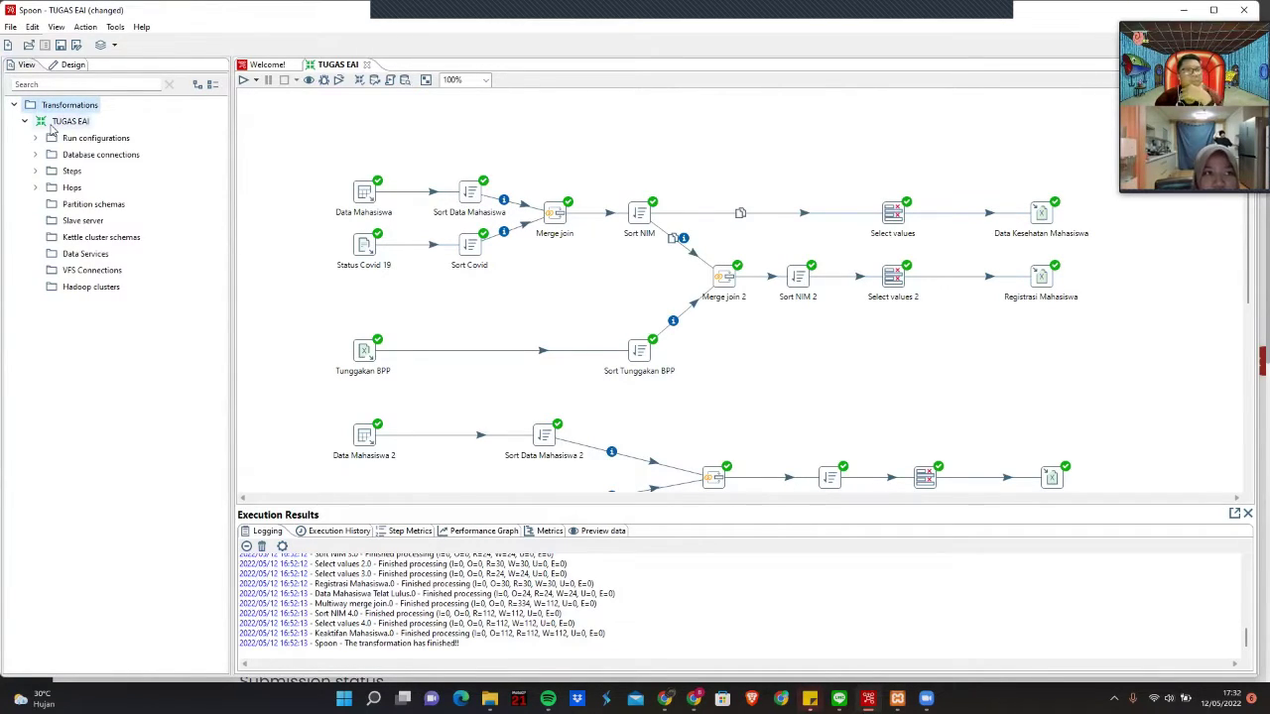
pyautogui.click(52, 122)
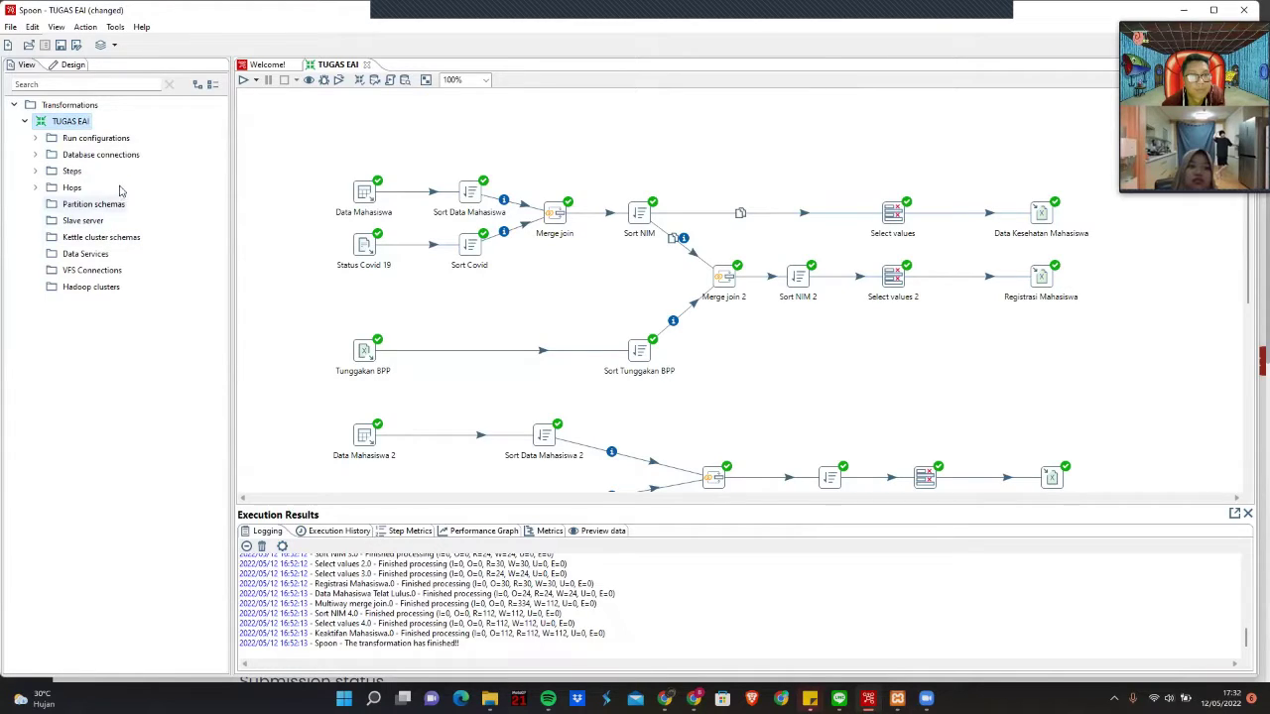
pyautogui.rightClick(92, 129)
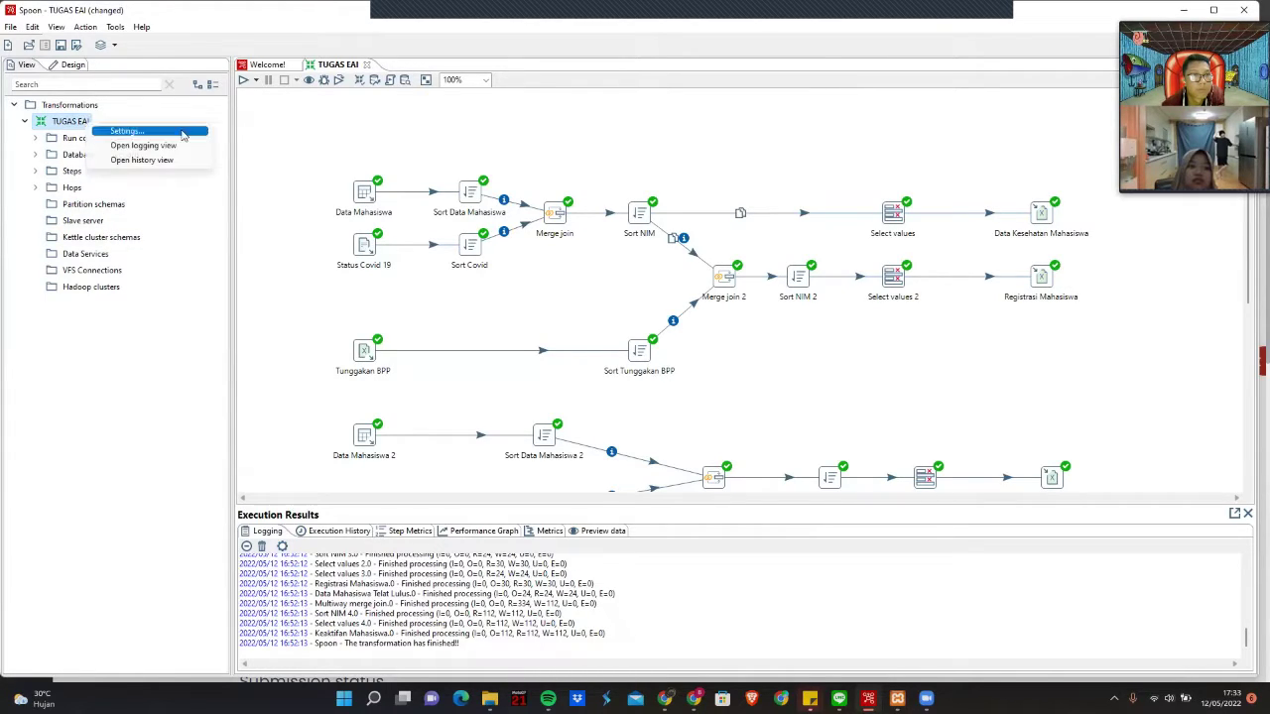
pyautogui.rightClick(310, 129)
pyautogui.rightClick(203, 184)
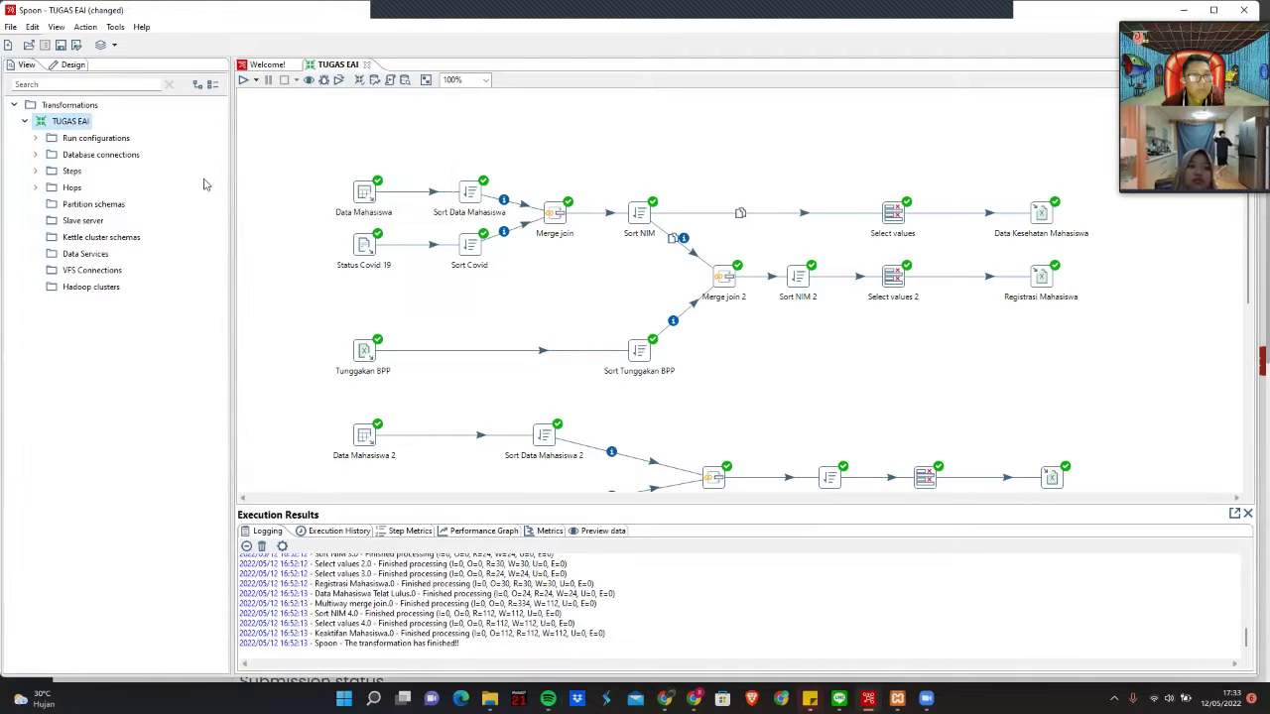
pyautogui.rightClick(80, 123)
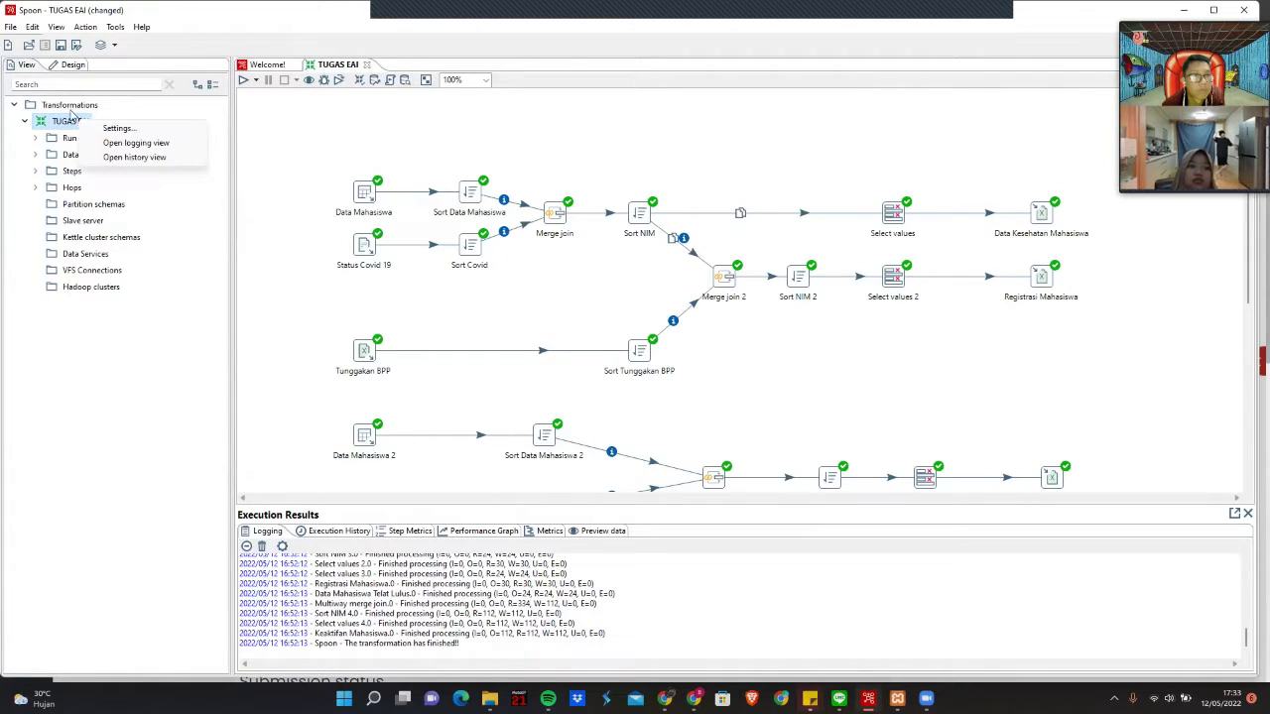
pyautogui.press('Escape')
# Open another blank transformation from the Transformations node, then close it and go back to the TUGAS EAI object tree
pyautogui.doubleClick(69, 105)
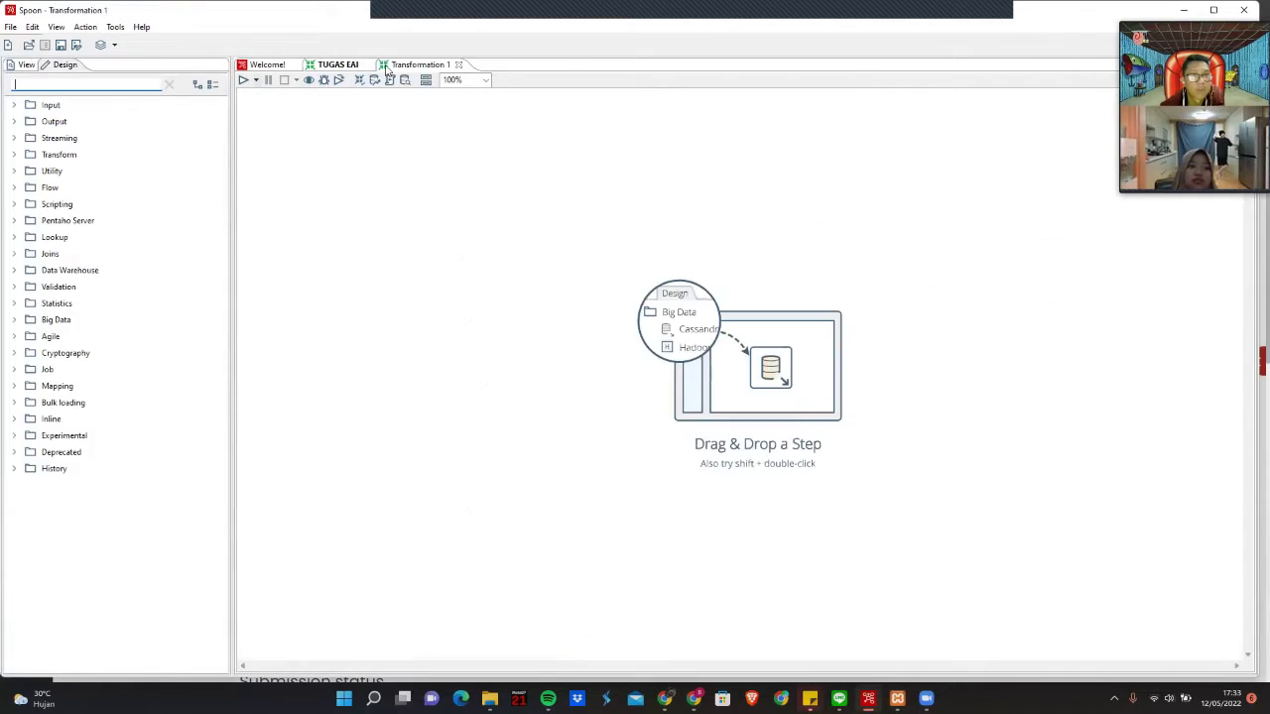
pyautogui.rightClick(321, 176)
pyautogui.press('Escape')
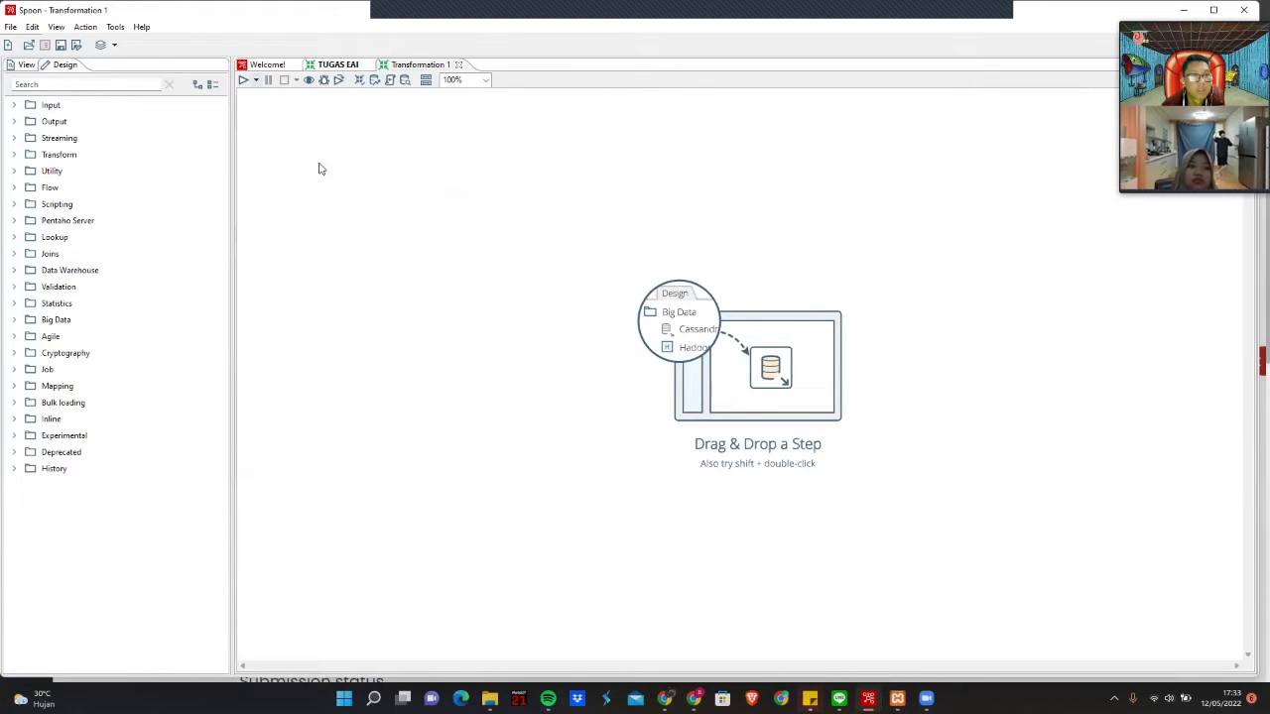
pyautogui.click(458, 64)
pyautogui.click(24, 65)
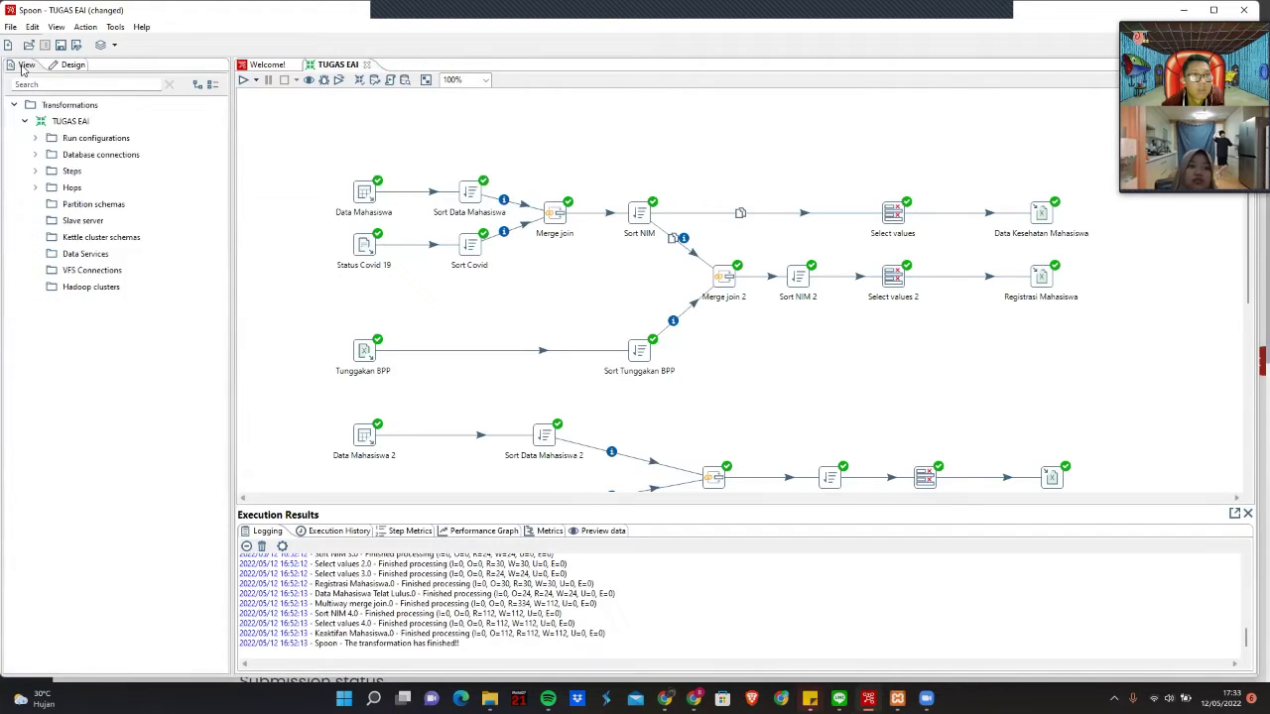
pyautogui.click(59, 155)
pyautogui.click(35, 154)
pyautogui.click(35, 155)
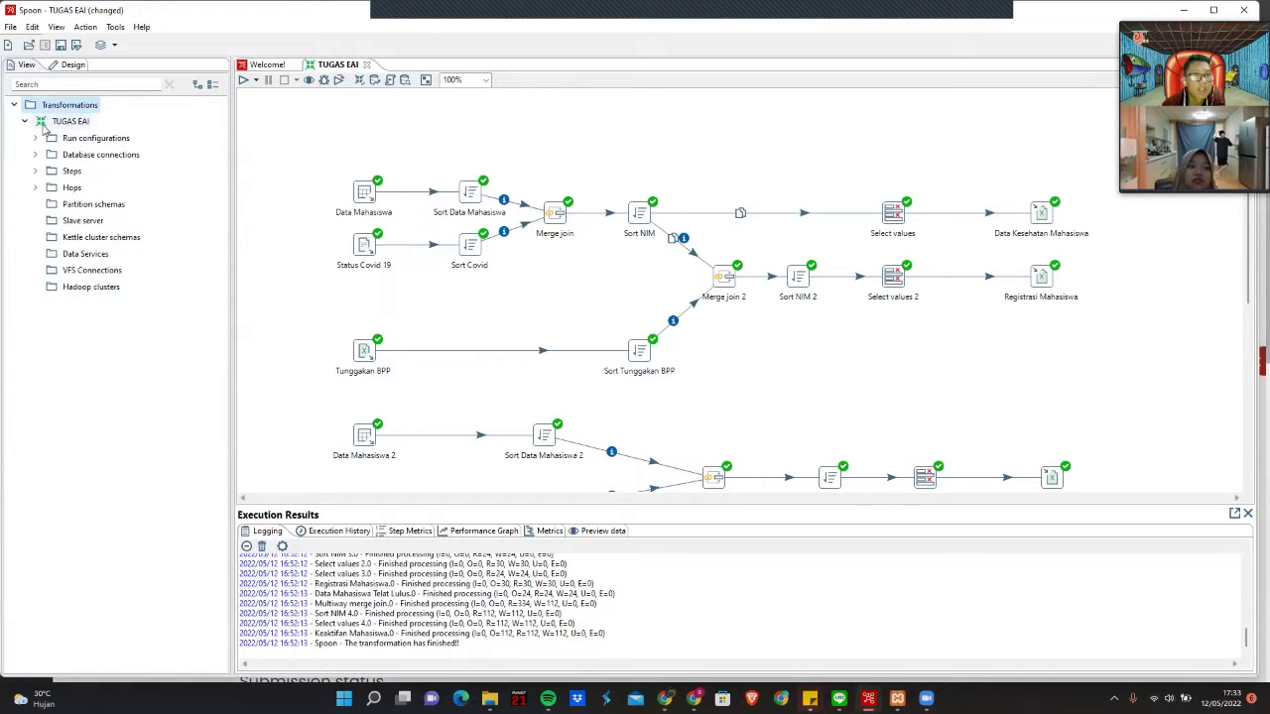
pyautogui.click(43, 123)
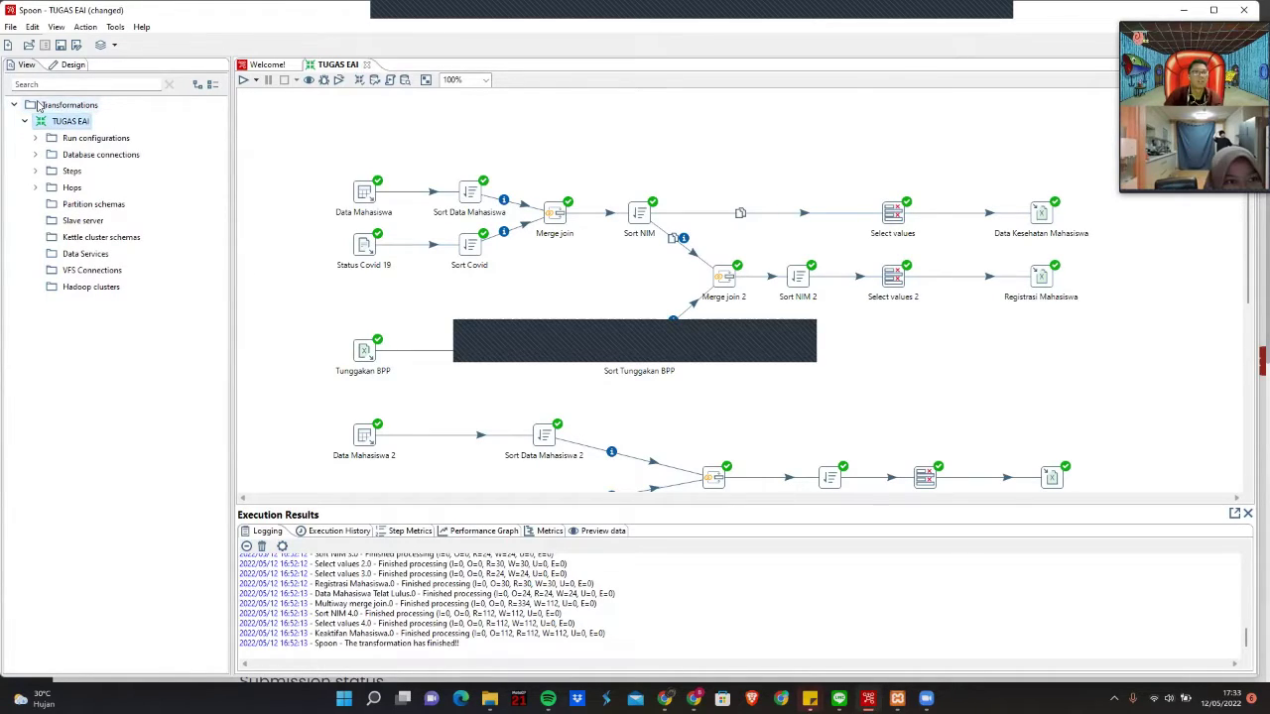
# Create one more new transformation from the Transformations node, close it unused, and show the TUGAS EAI object tree again
pyautogui.click(36, 104)
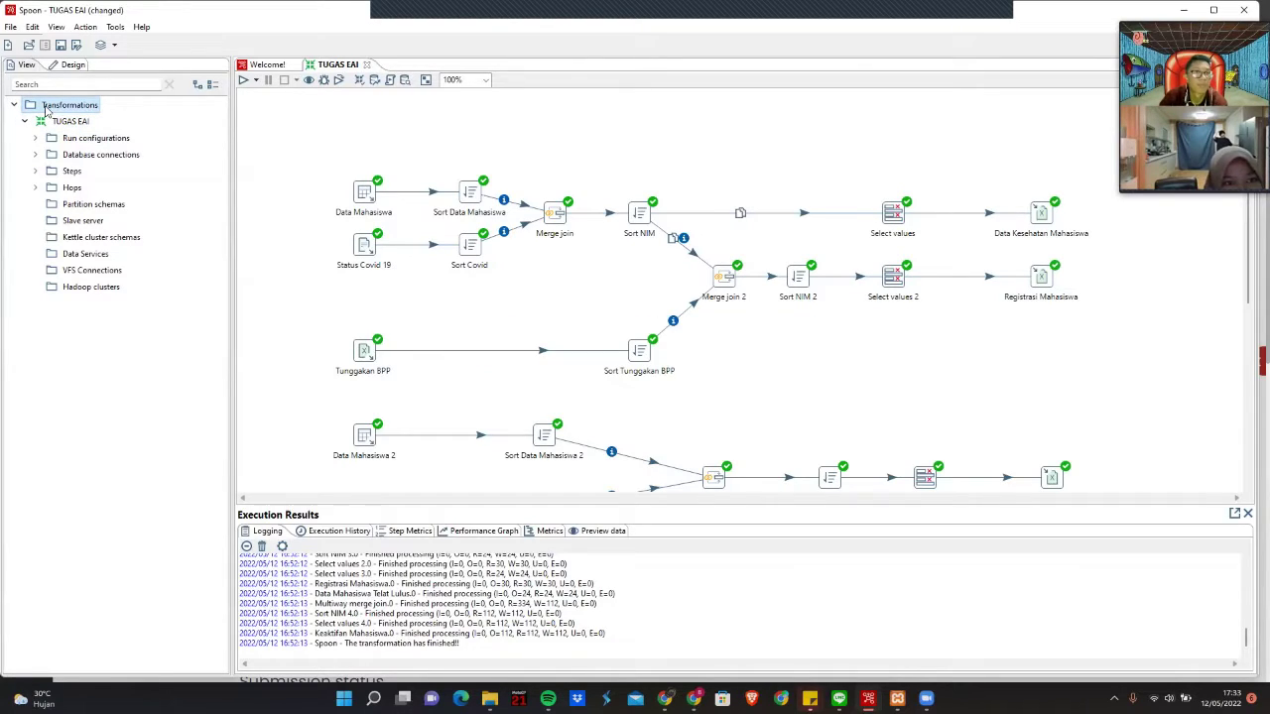
pyautogui.rightClick(45, 107)
pyautogui.click(66, 123)
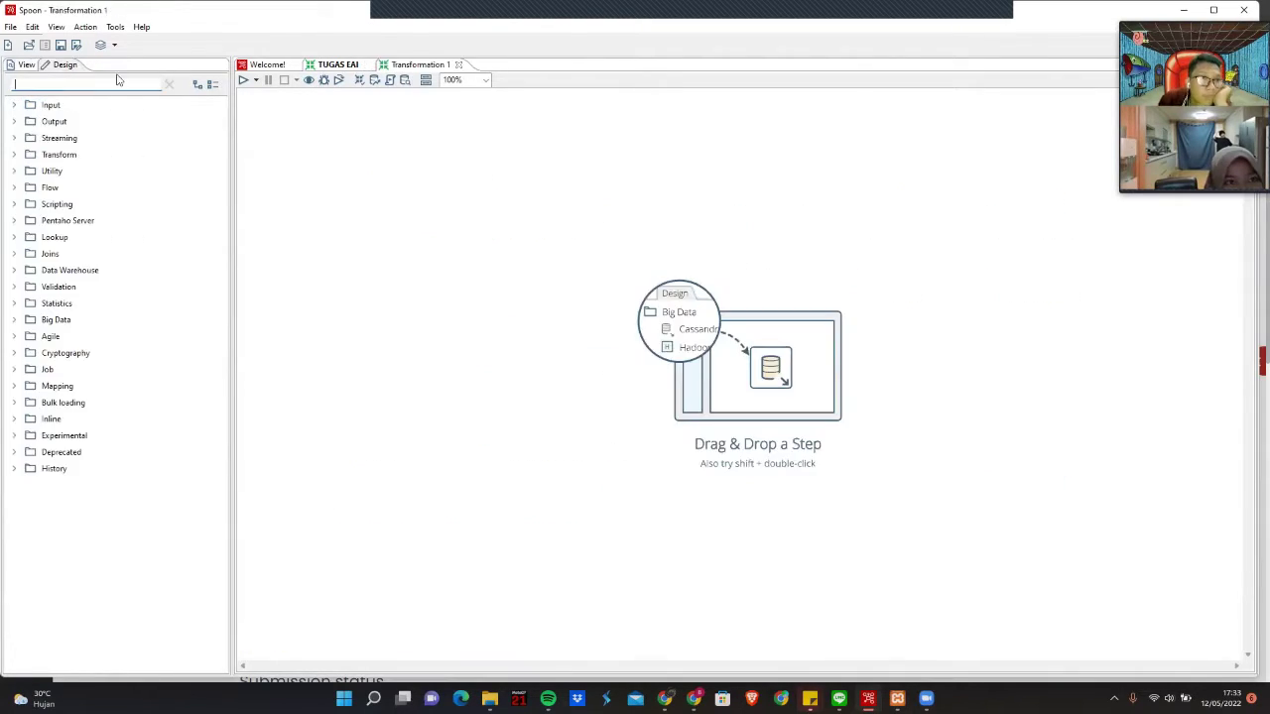
pyautogui.click(458, 64)
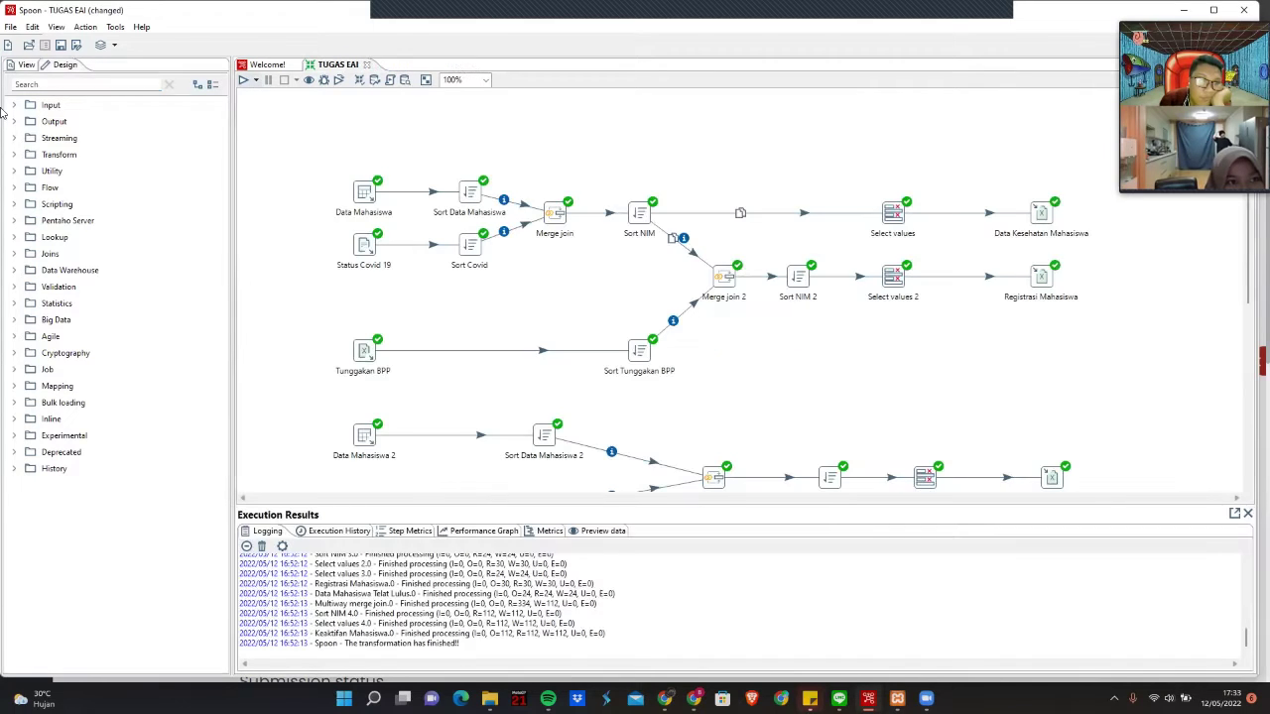
pyautogui.click(28, 68)
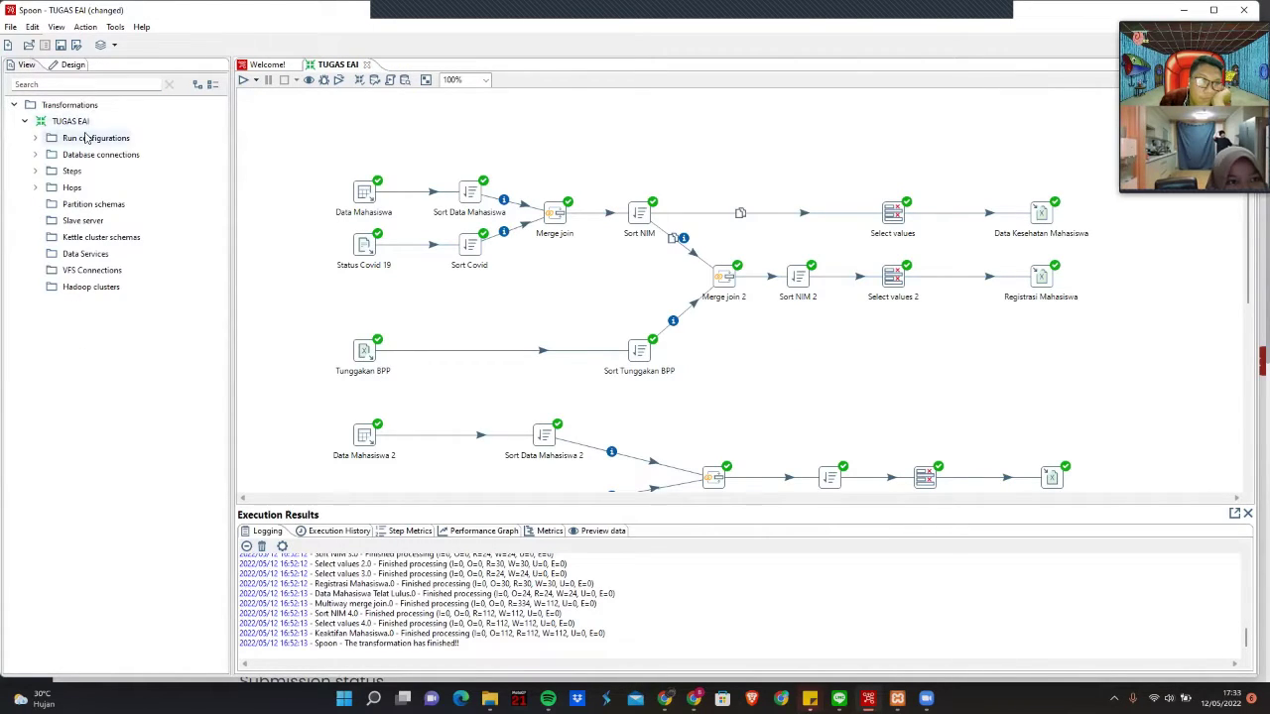
# Expand the whole TUGAS EAI object tree, then collapse its run configurations, database connections, steps and hops folders
pyautogui.click(211, 85)
pyautogui.click(198, 85)
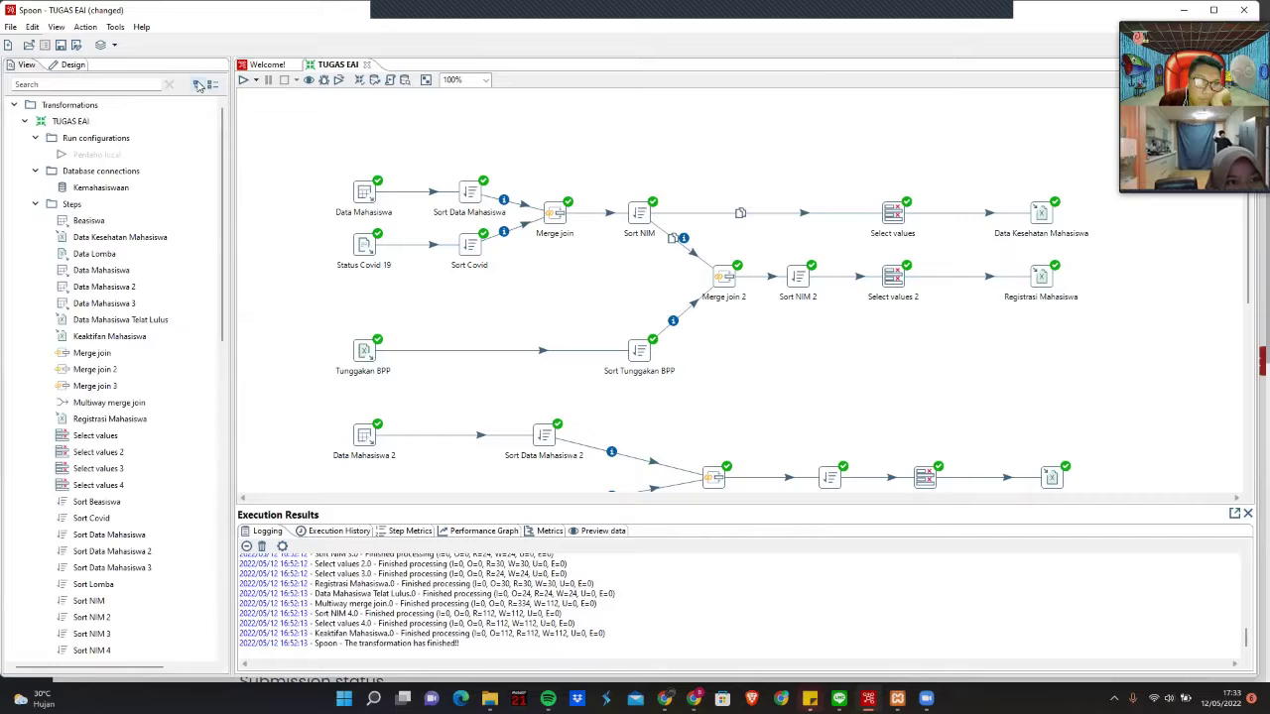
pyautogui.click(35, 170)
pyautogui.click(35, 188)
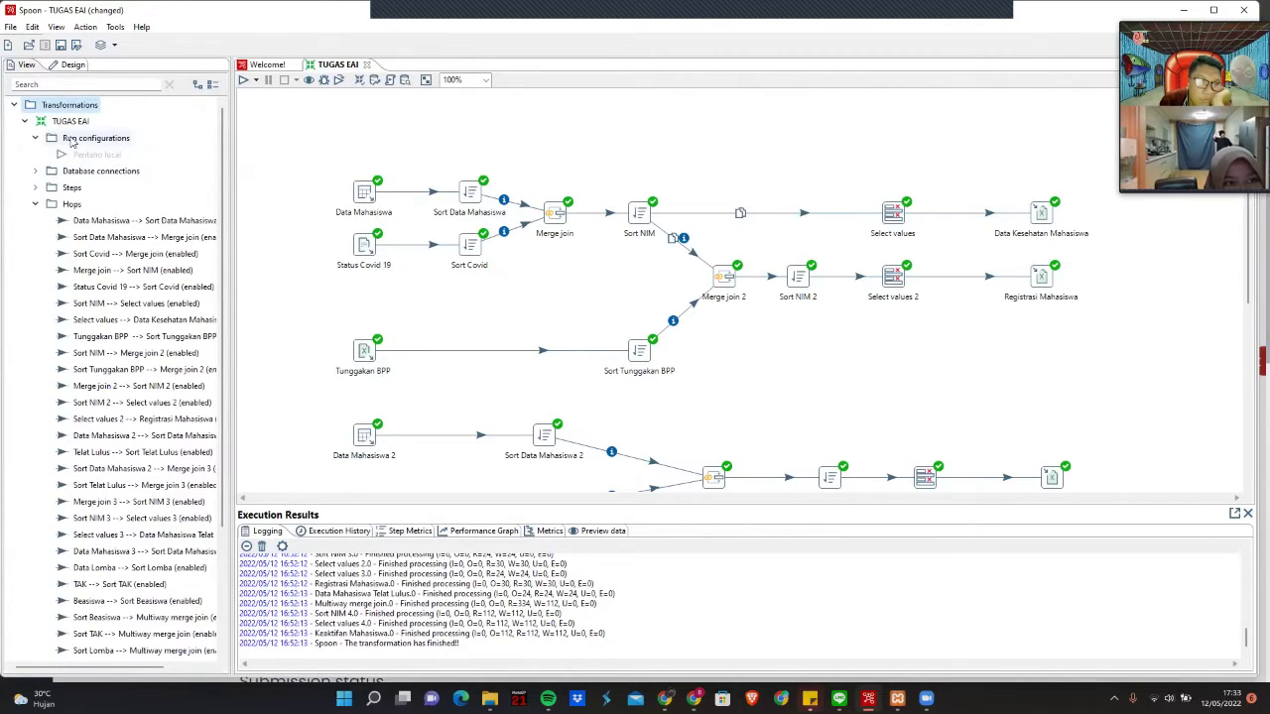
pyautogui.click(36, 139)
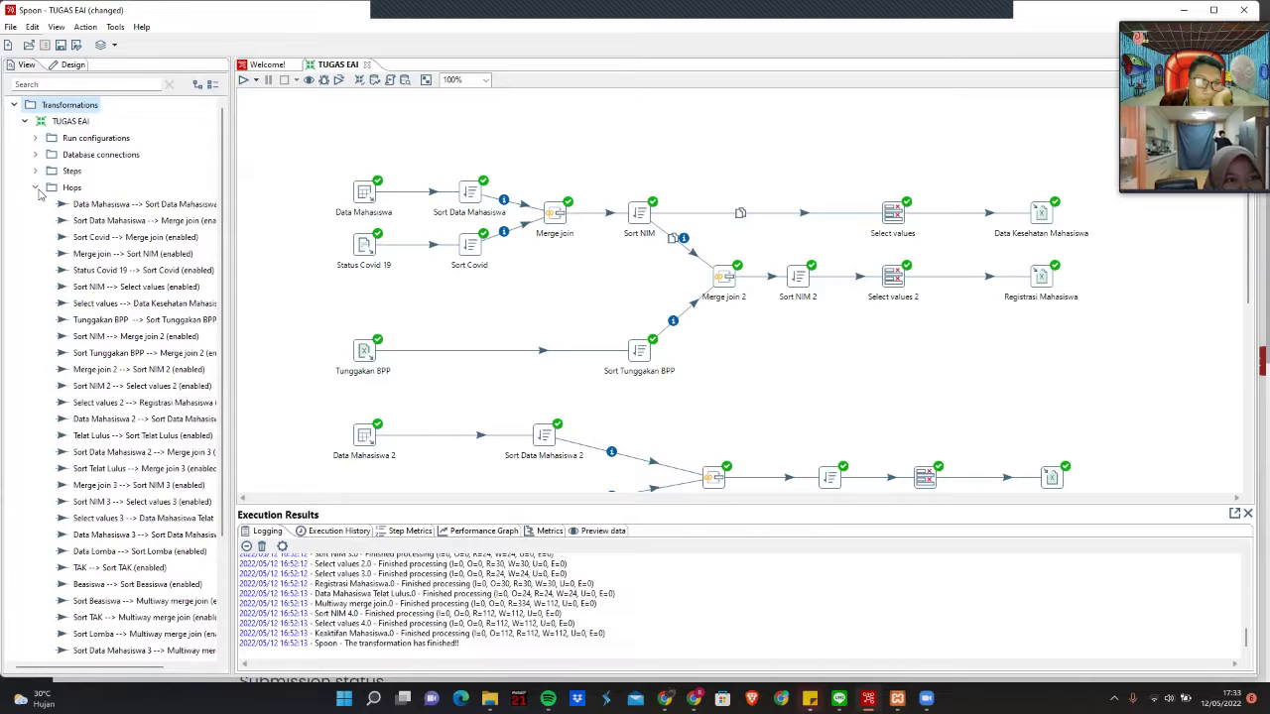
pyautogui.click(36, 188)
# Review the settings of the existing Kemahasiswaan database connection and close them without changes
pyautogui.click(34, 155)
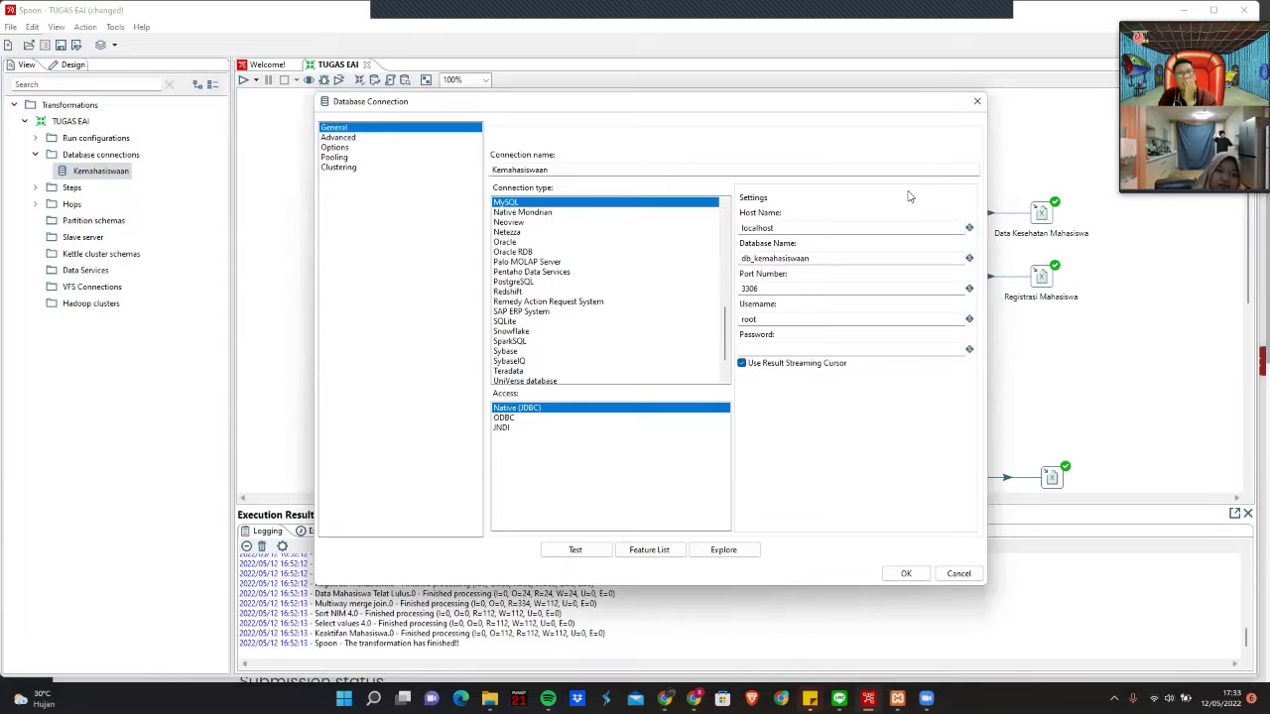
pyautogui.click(976, 102)
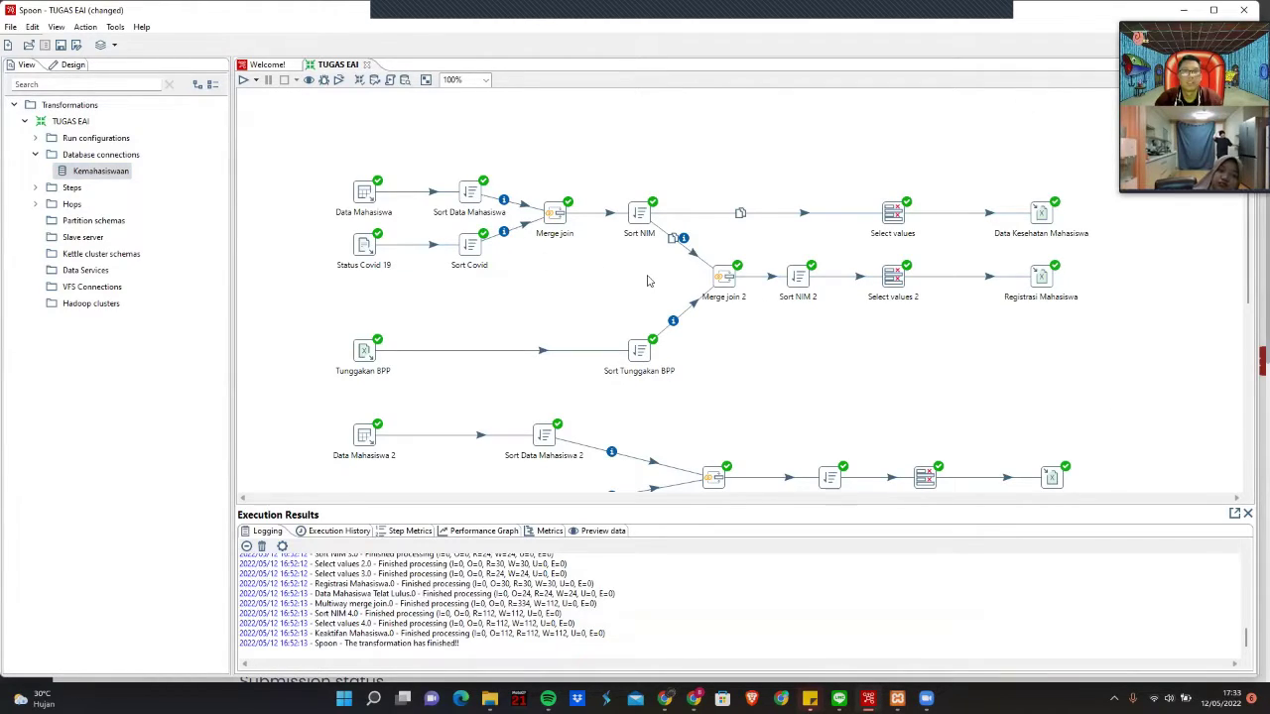
# Look over all data flows on the canvas down to the Keaktifan Mahasiswa output, then return to the first flow
pyautogui.scroll(-1, 746, 274)
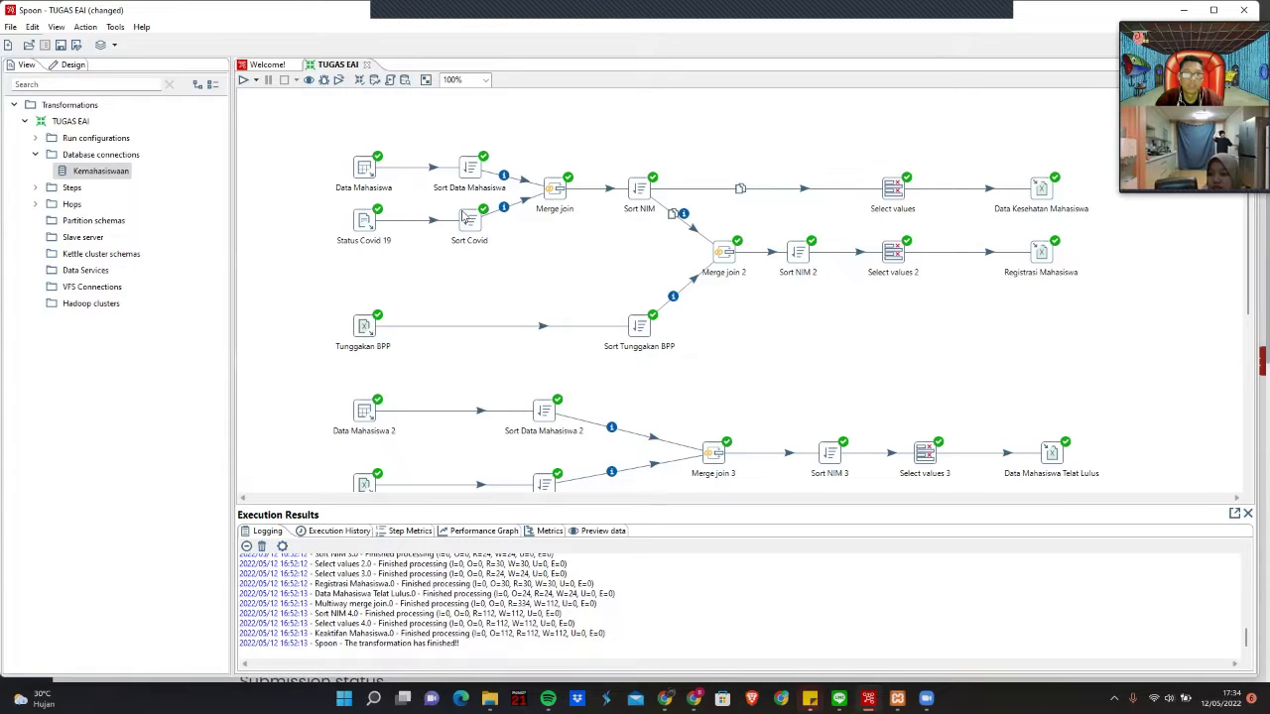
pyautogui.scroll(-3, 341, 203)
pyautogui.scroll(-10, 340, 203)
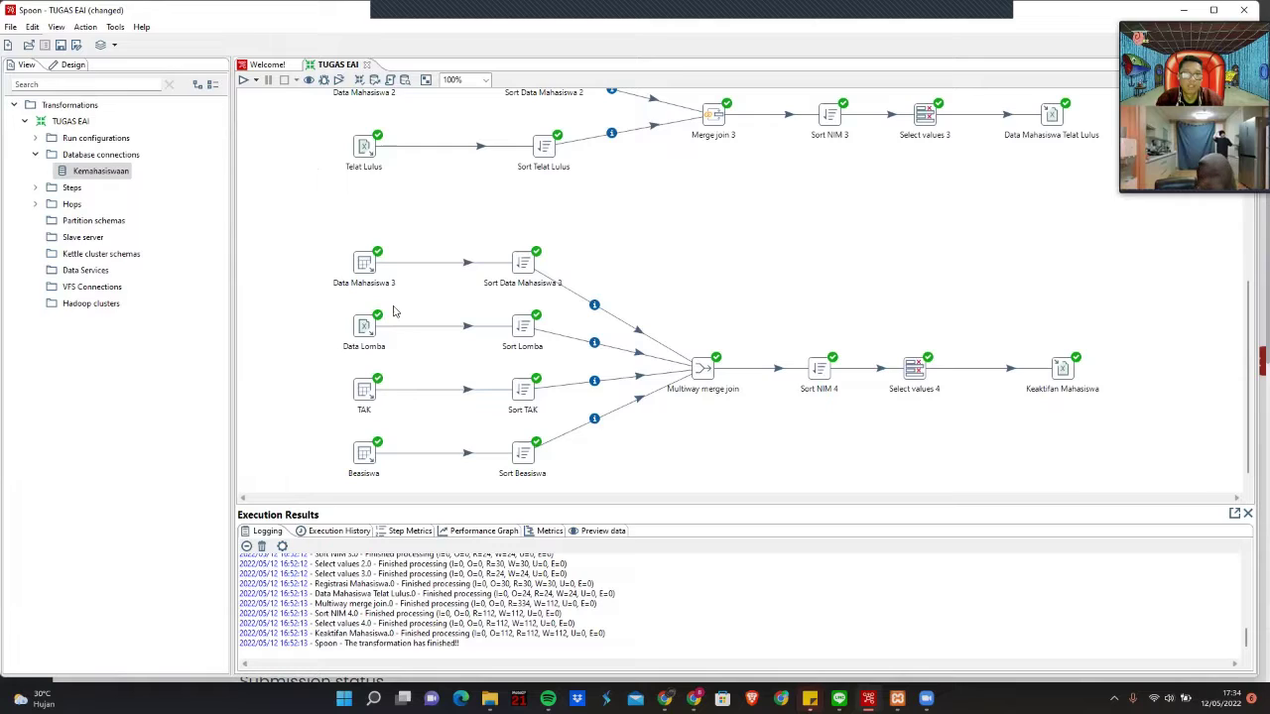
pyautogui.scroll(-1, 362, 412)
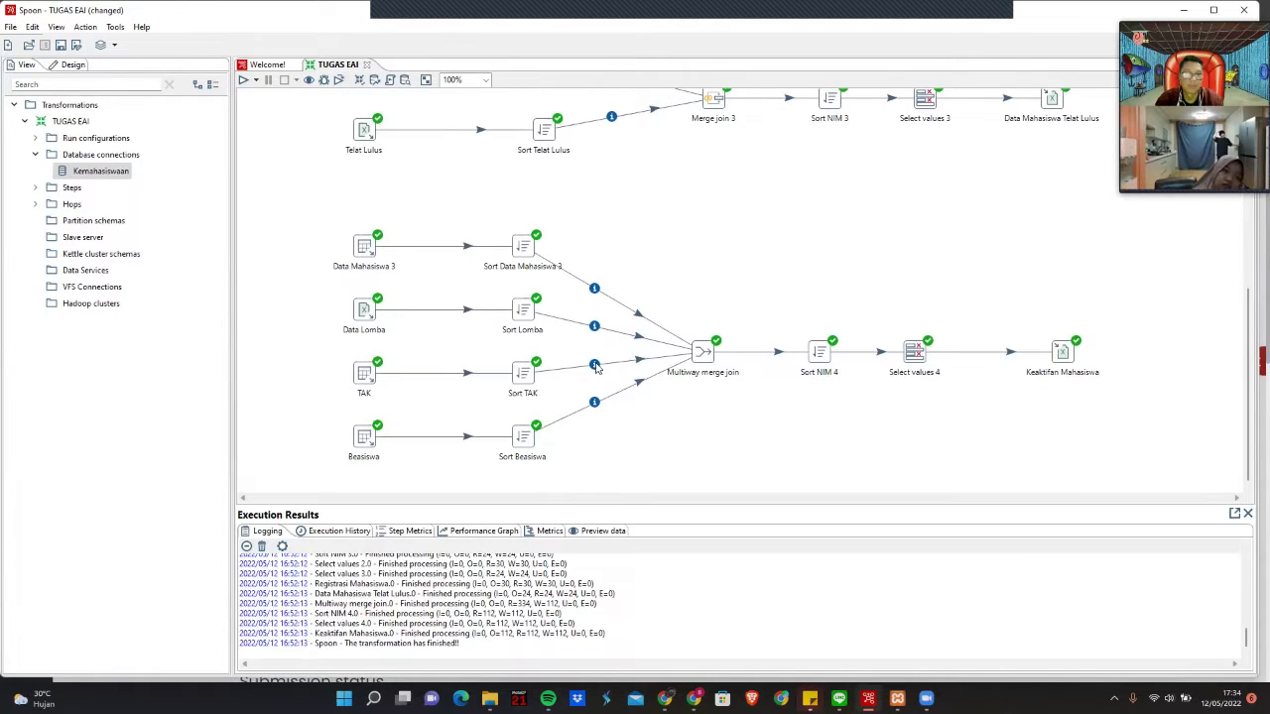
pyautogui.scroll(12, 609, 363)
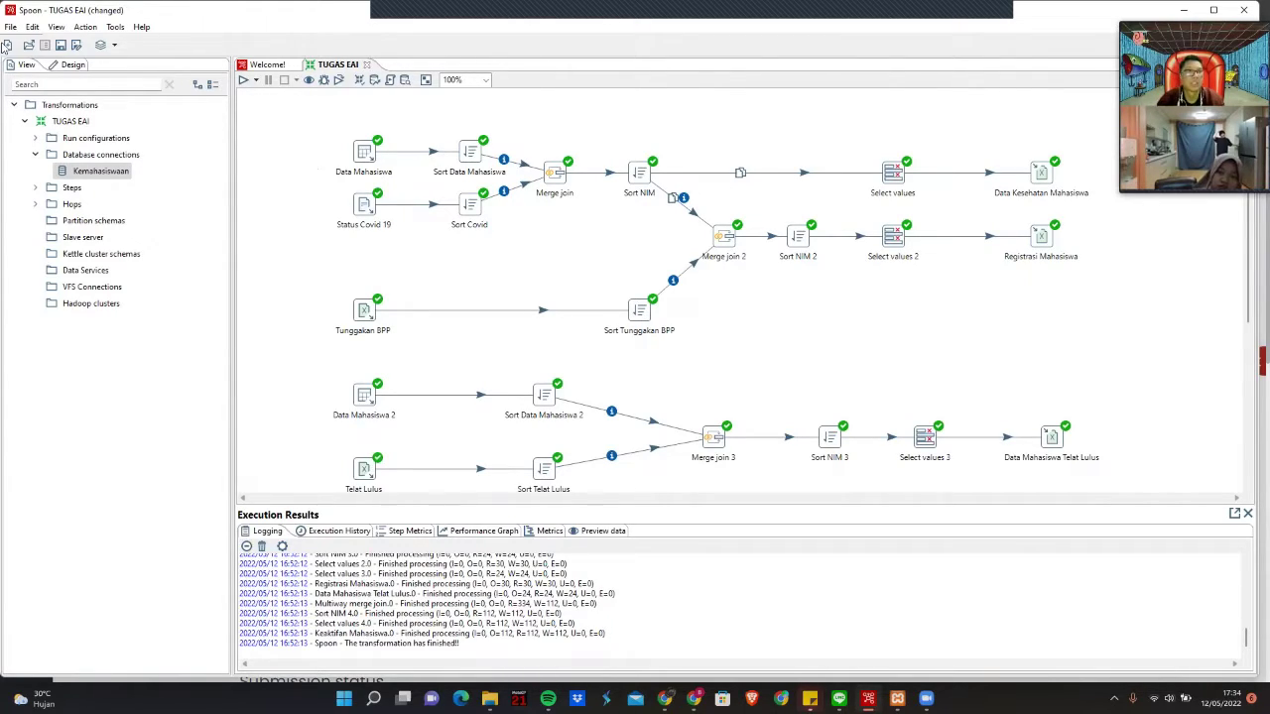
# Start a new database connection for TUGAS EAI, choose MySQL as its connection type and set the host name to localhost
pyautogui.doubleClick(92, 160)
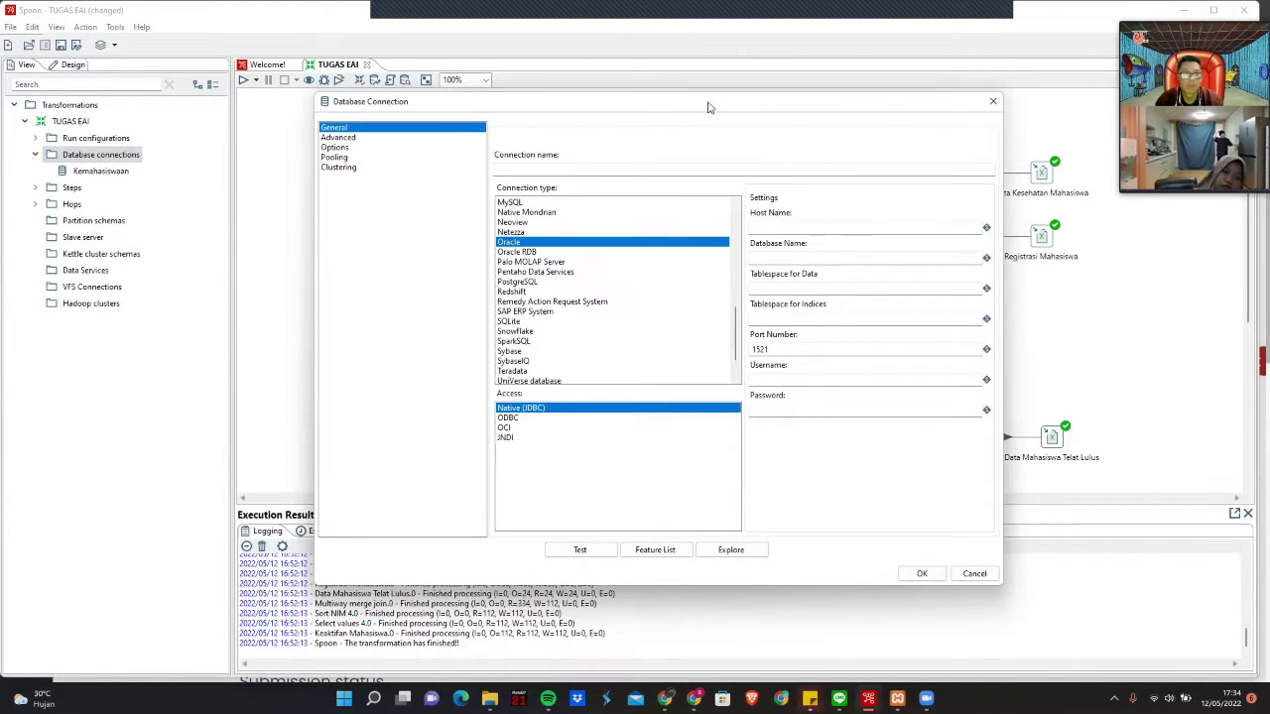
pyautogui.moveTo(626, 100); pyautogui.dragTo(534, 91)
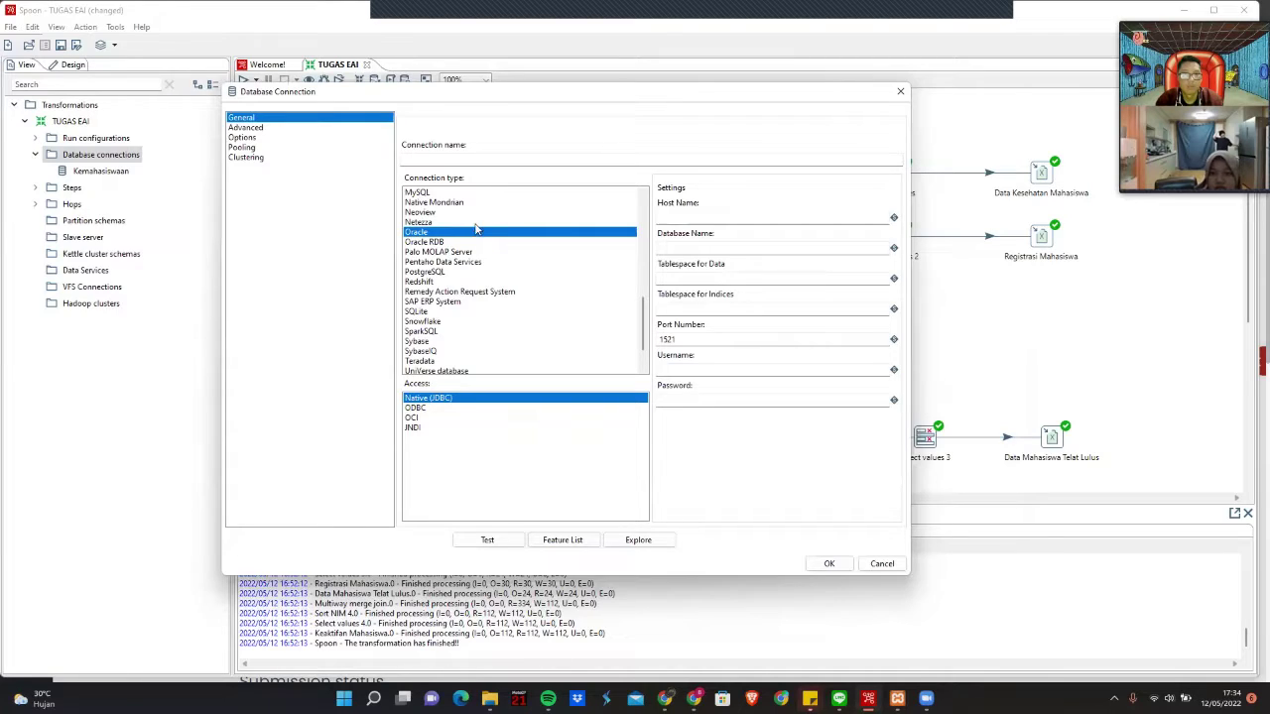
pyautogui.moveTo(641, 331); pyautogui.dragTo(644, 310)
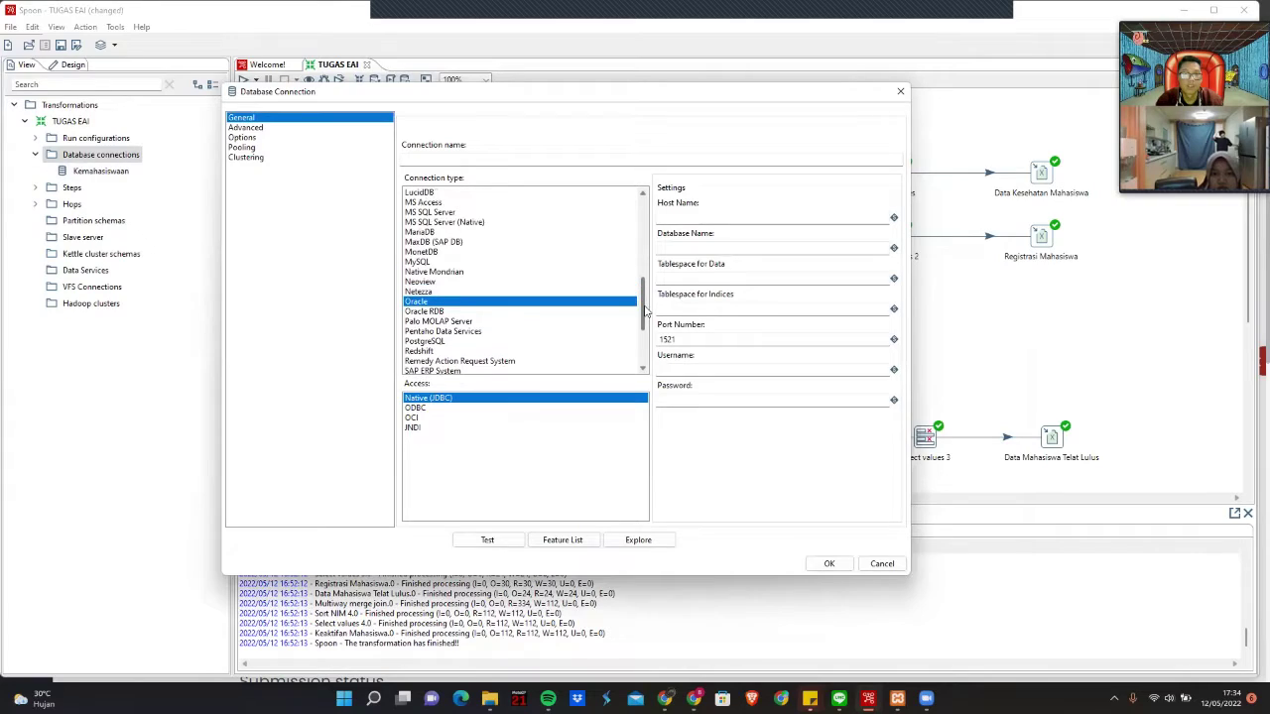
pyautogui.click(421, 264)
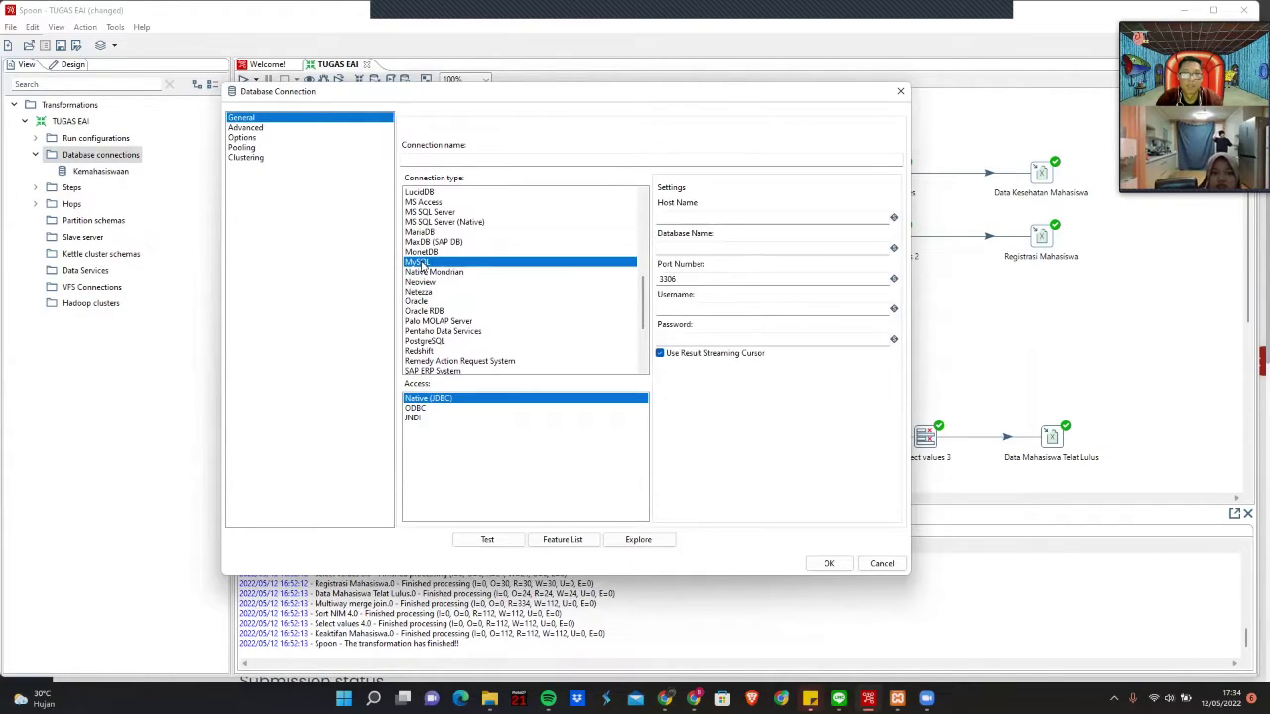
pyautogui.click(699, 215)
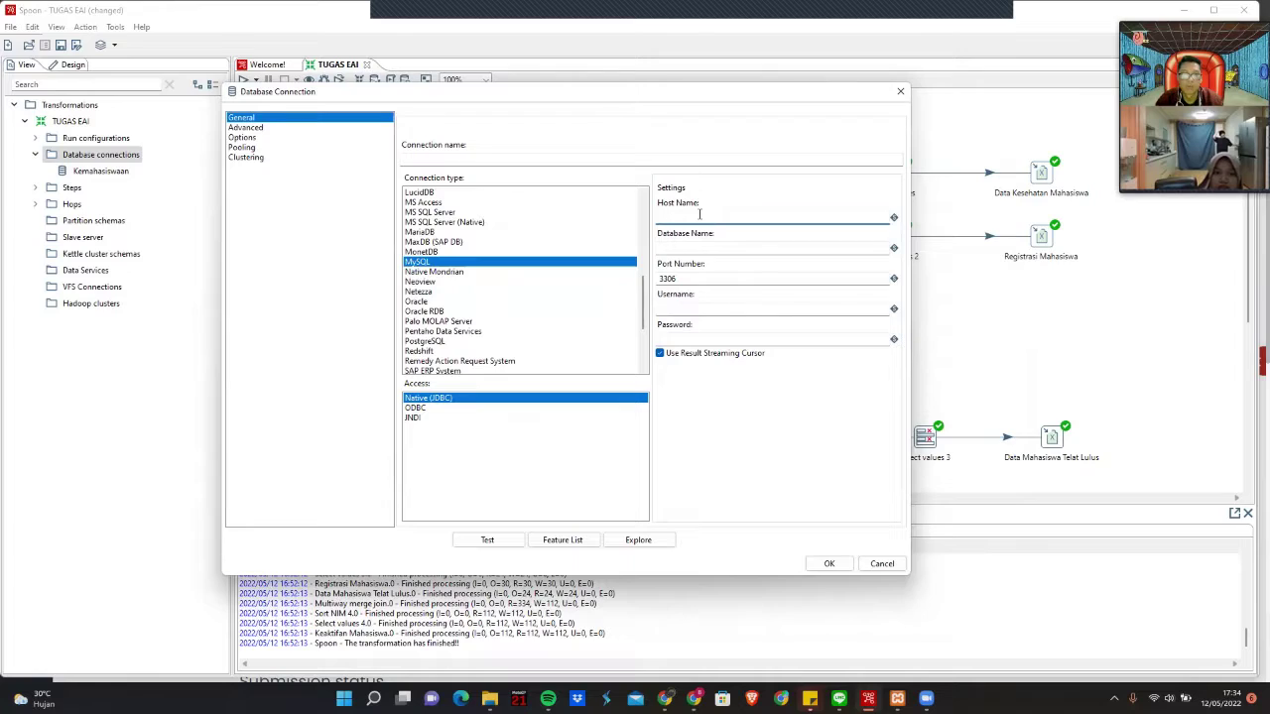
pyautogui.write('localhost')
pyautogui.click(684, 246)
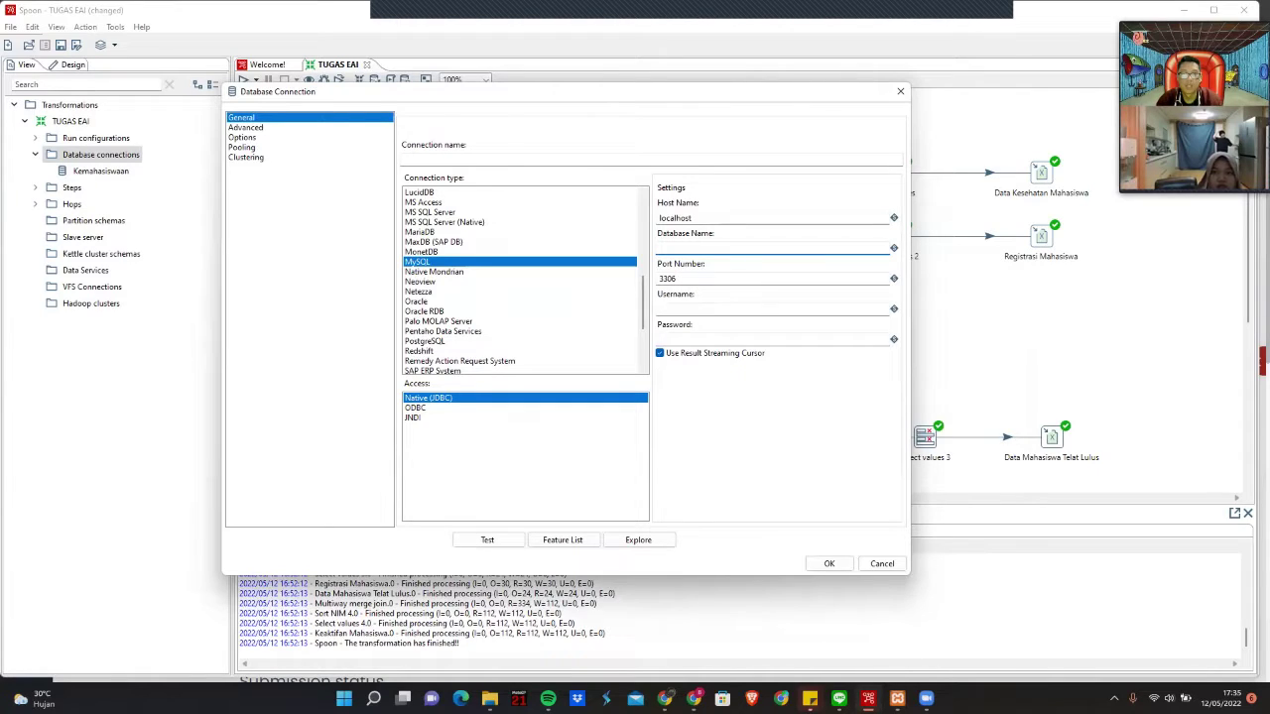
# Check the port of the MySQL module in the XAMPP Control Panel, then cancel the new database connection
pyautogui.click(897, 698)
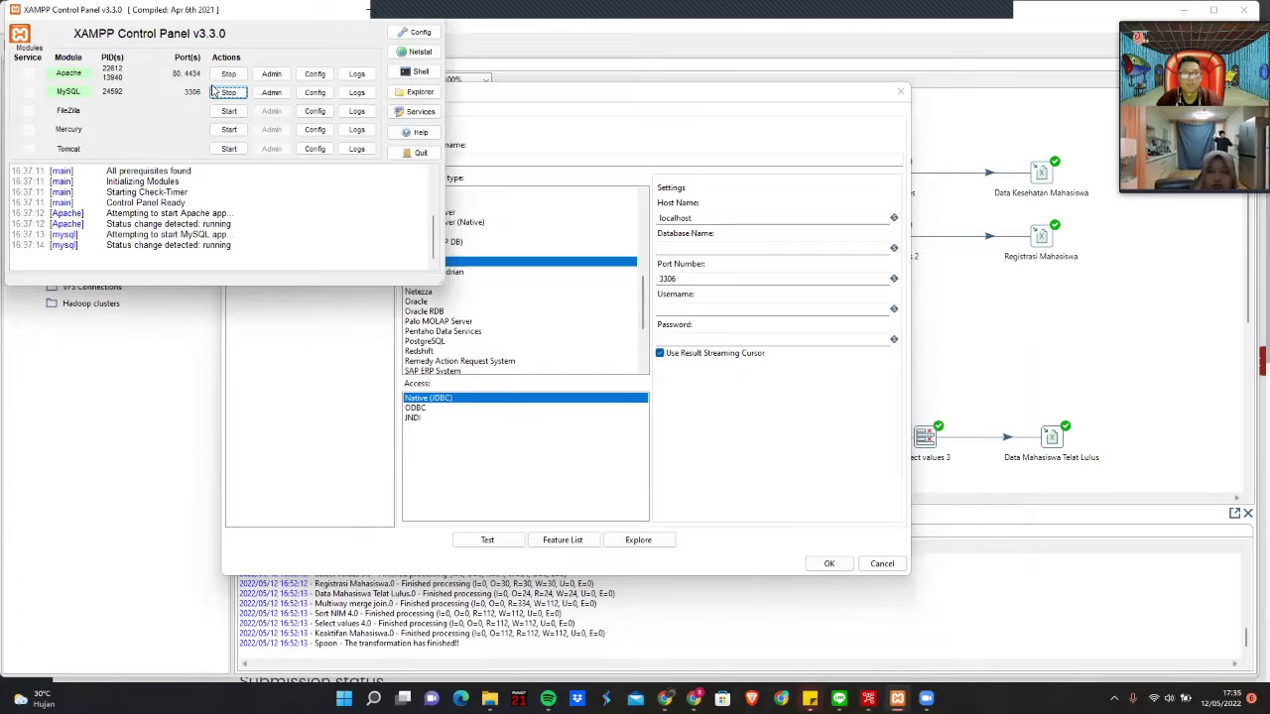
pyautogui.click(807, 320)
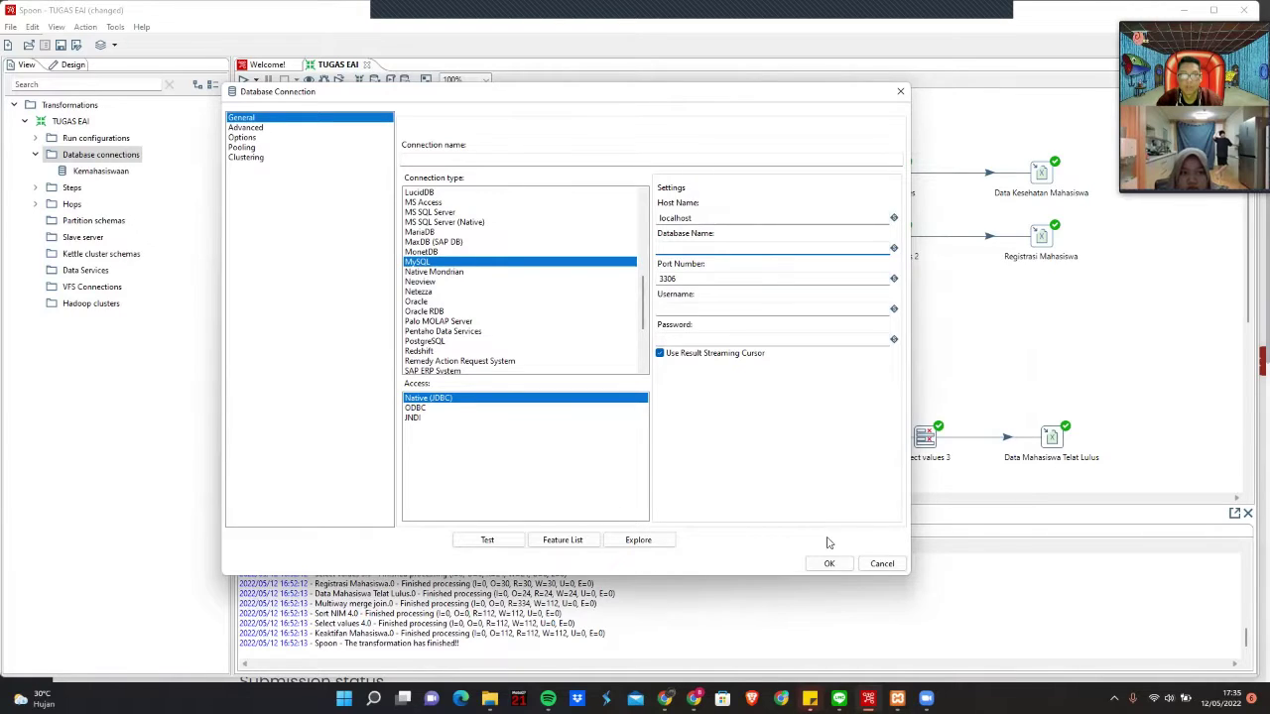
pyautogui.click(881, 564)
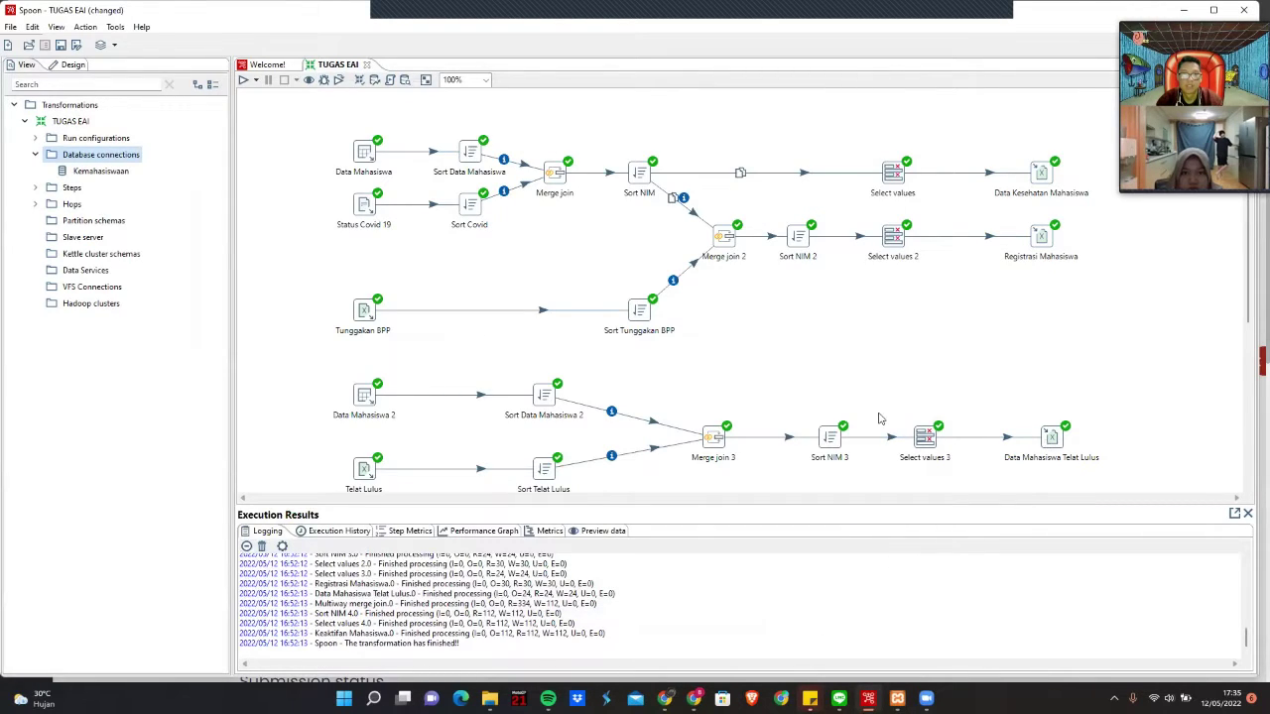
# Look over the flow ending in Data Mahasiswa Telat Lulus, then return to the Data Mahasiswa and Status Covid 19 inputs
pyautogui.scroll(-3, 914, 400)
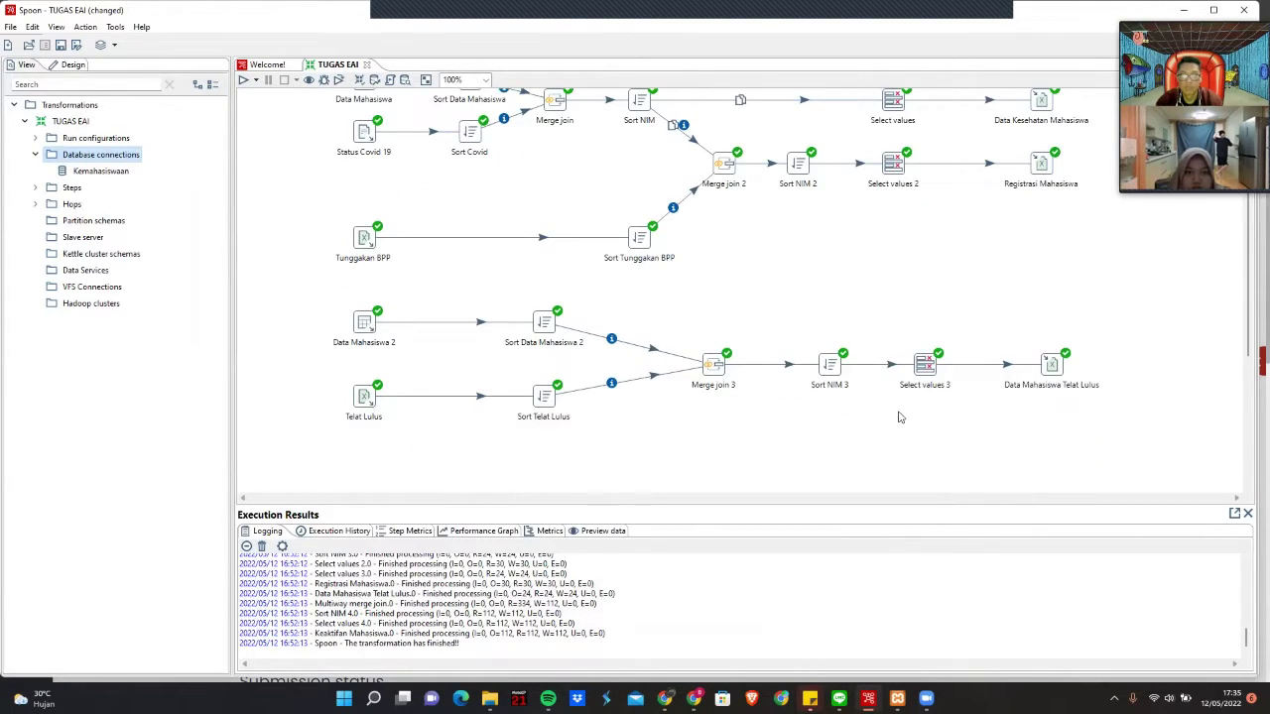
pyautogui.scroll(5, 899, 418)
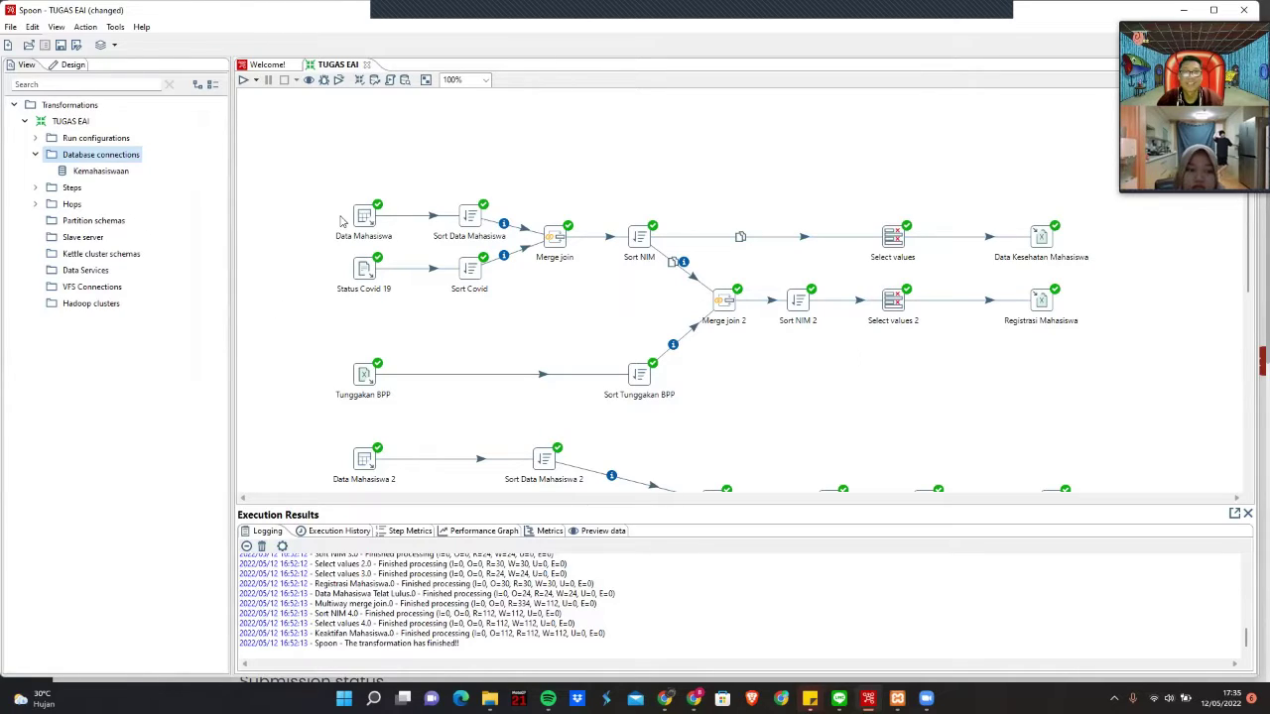
pyautogui.moveTo(362, 268)
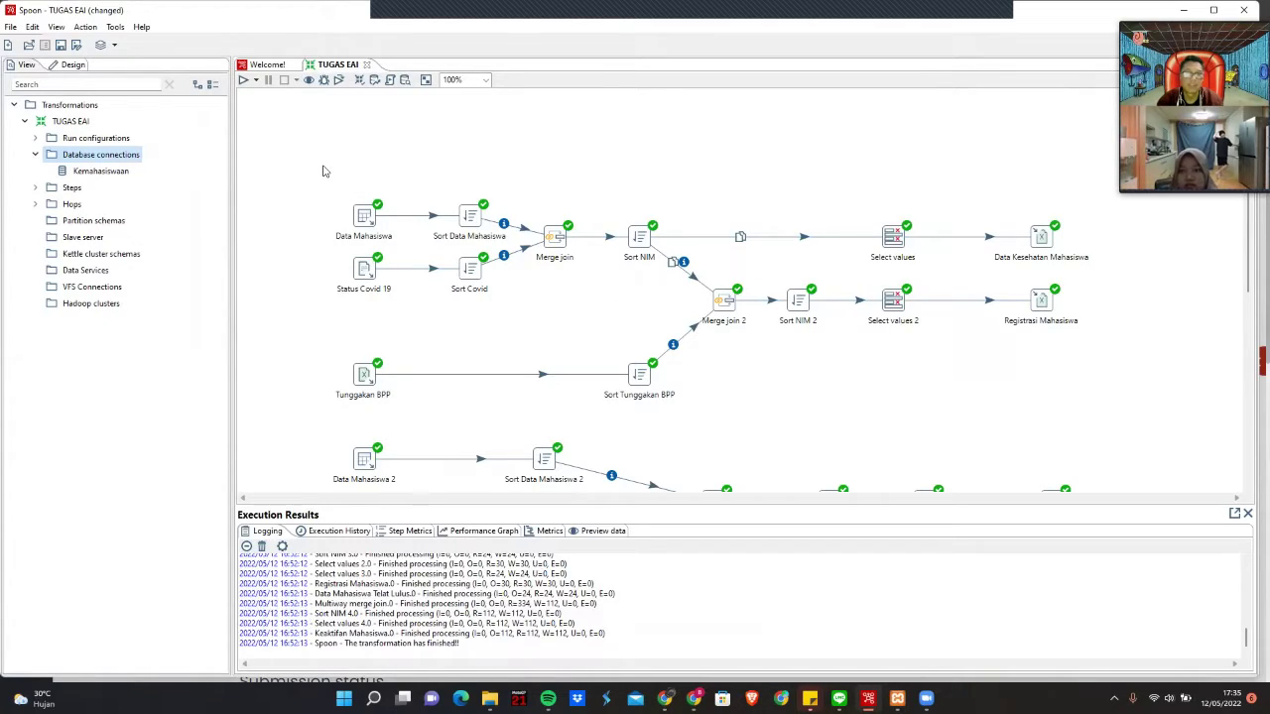
# Switch to the Dashboard Tugas EAI report in Data Studio and look over its charts, ending with Mahasiswa Telat Lulus
pyautogui.scroll(-3, 324, 171)
pyautogui.scroll(1, 467, 199)
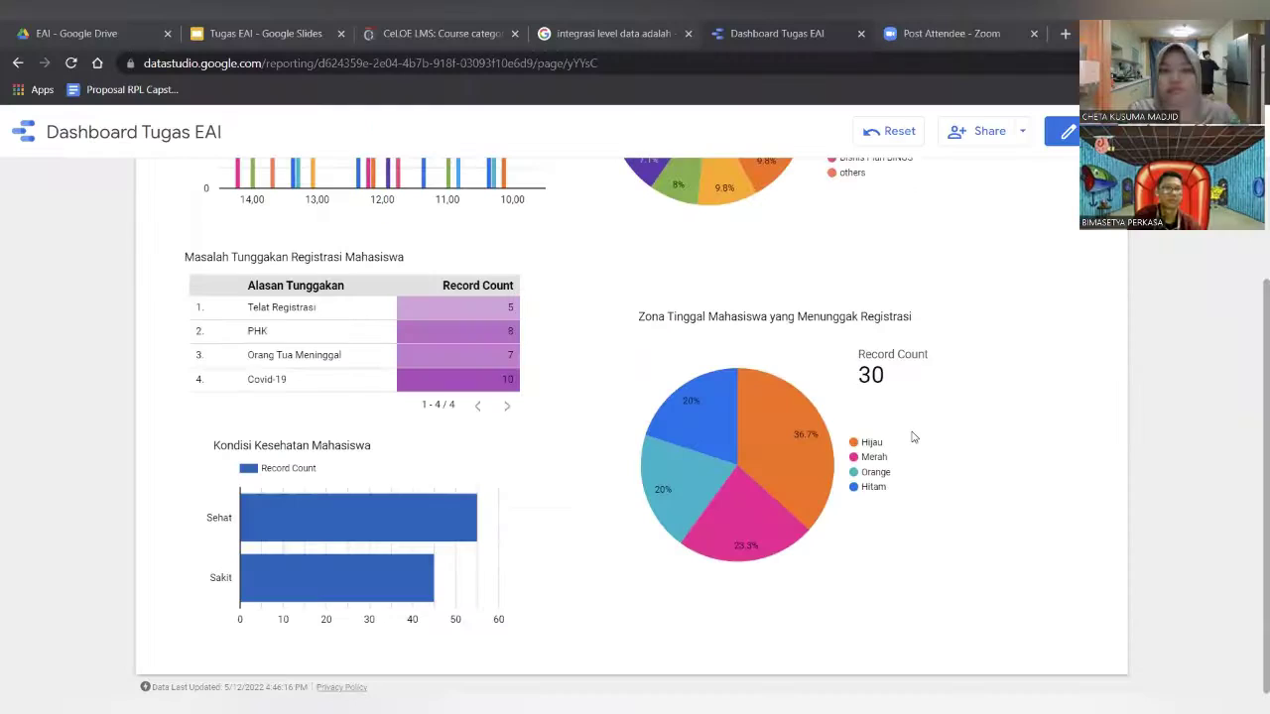
pyautogui.scroll(2, 913, 434)
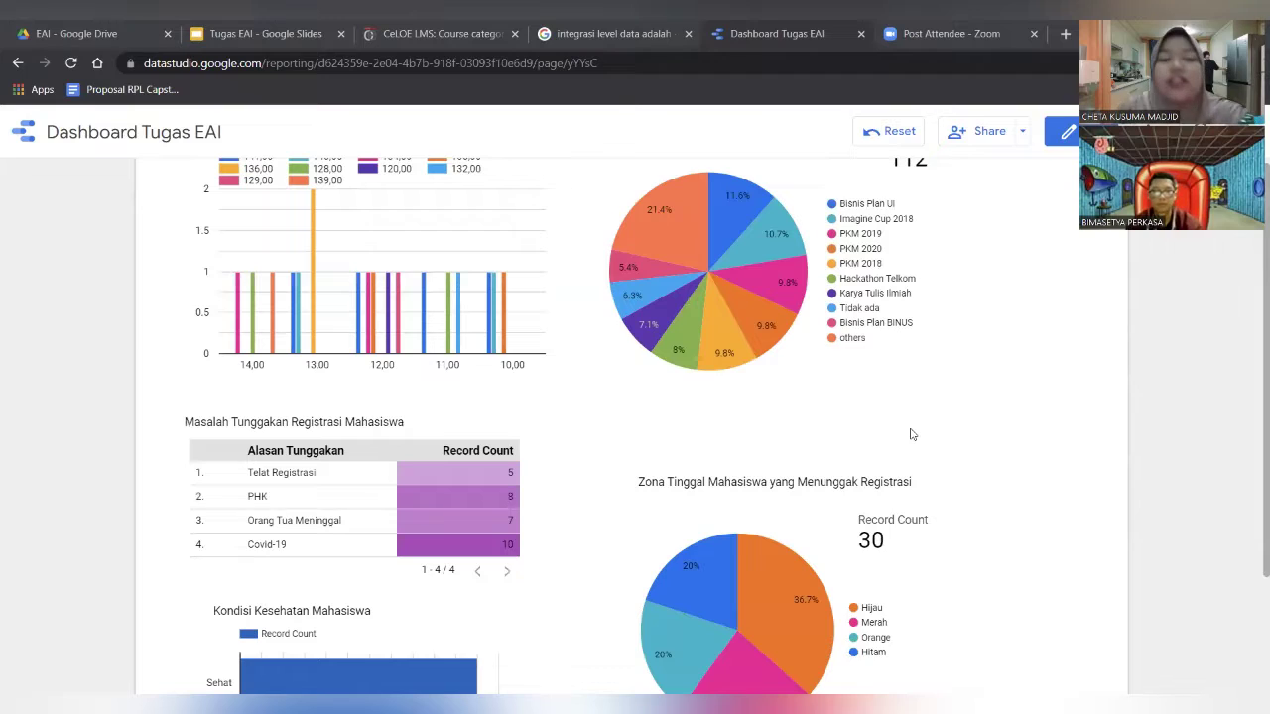
pyautogui.scroll(1, 913, 434)
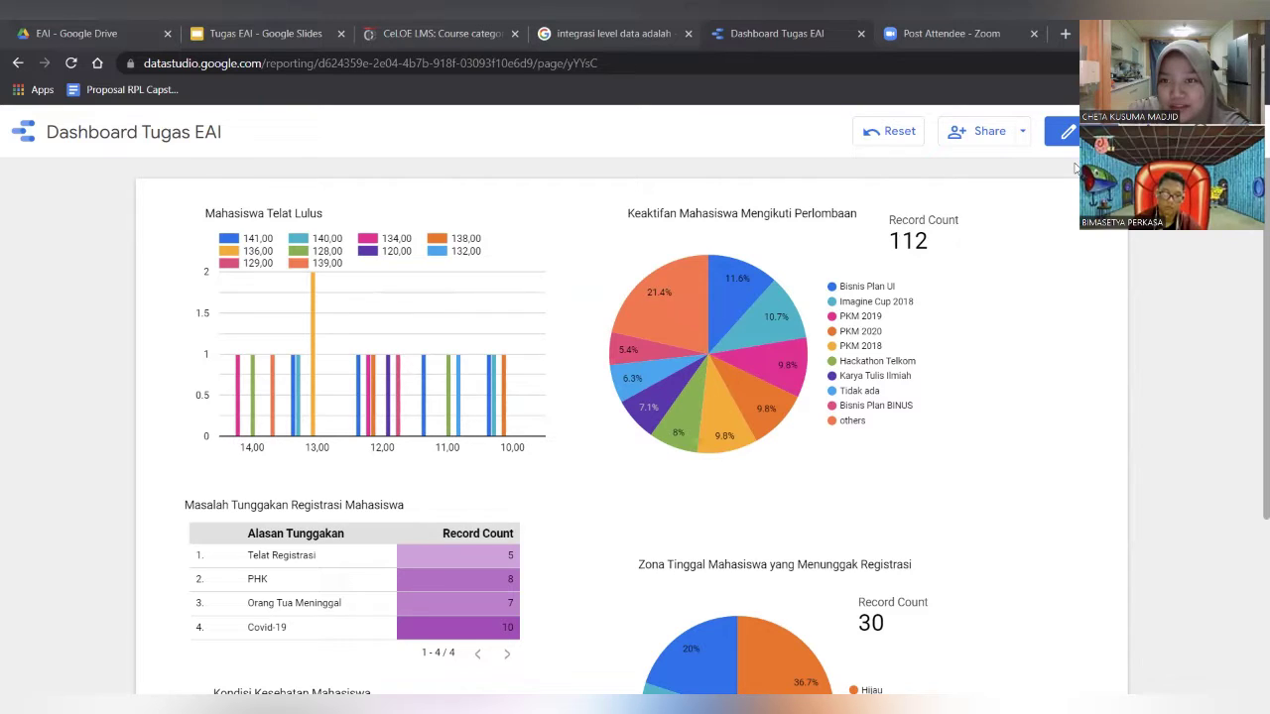
# Open the dashboard for editing, inspect the data setup of the Mahasiswa Telat Lulus chart, and return to view mode
pyautogui.click(1049, 131)
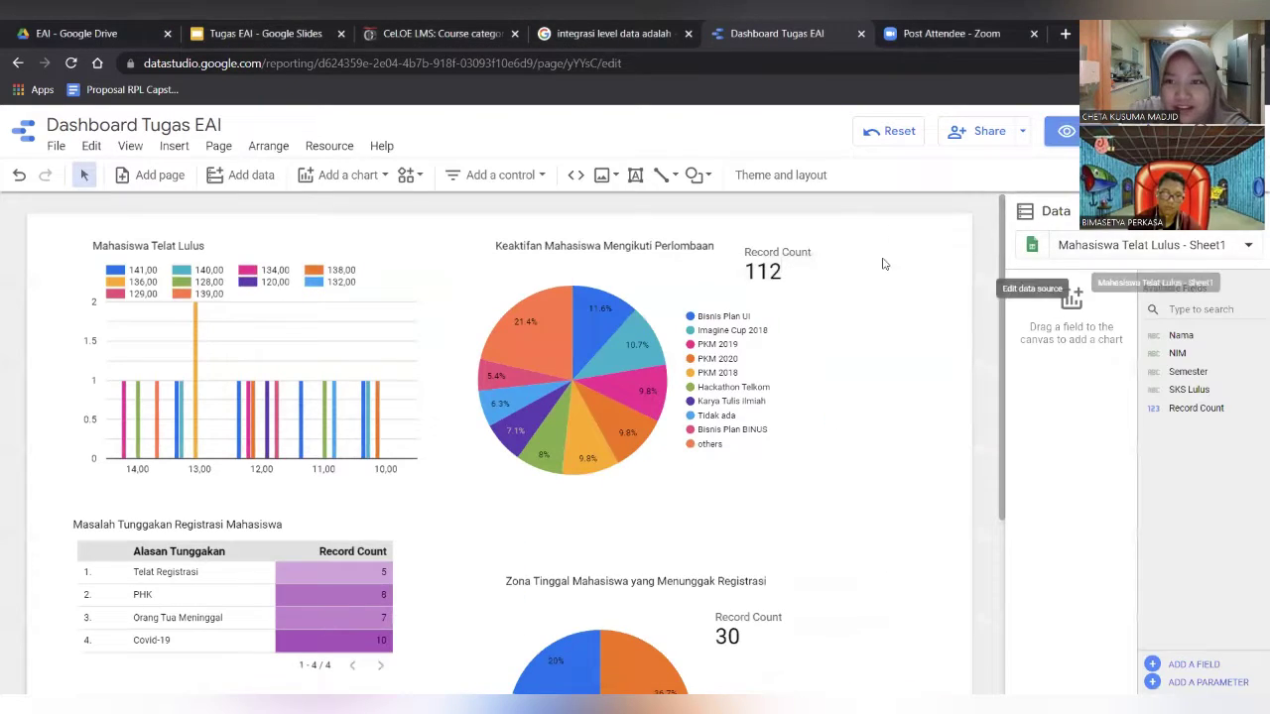
pyautogui.click(251, 339)
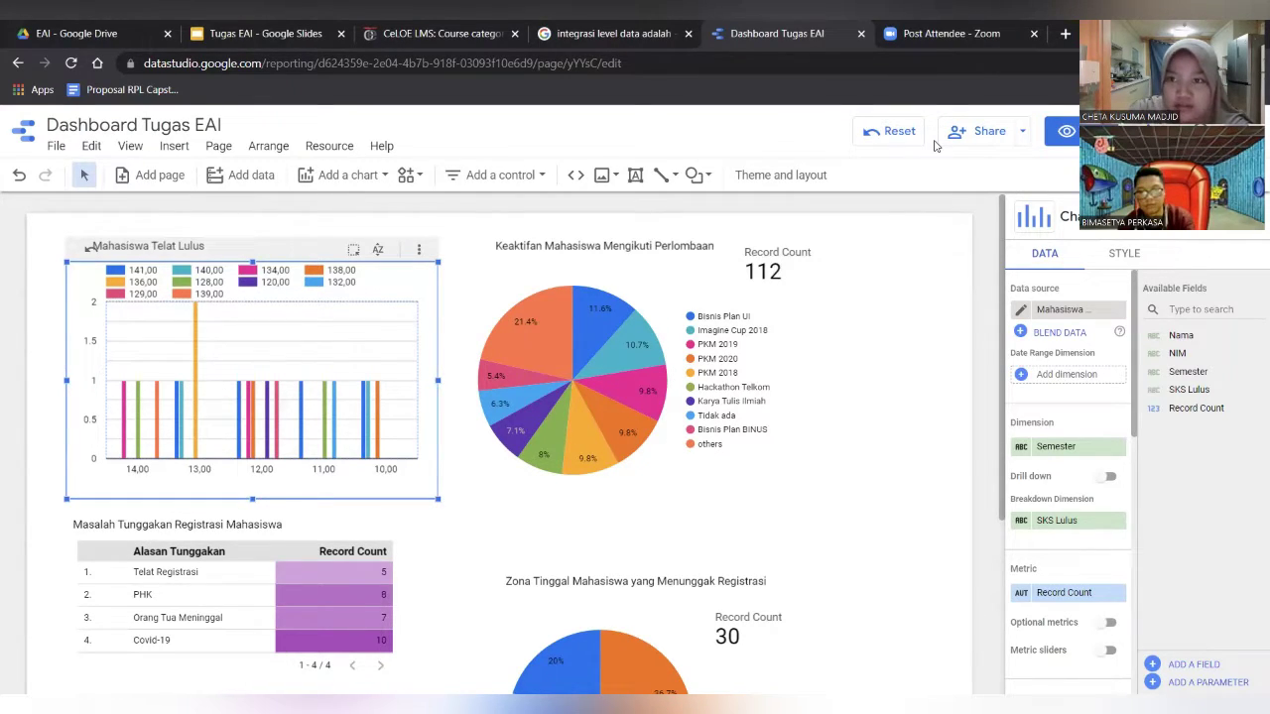
pyautogui.click(1063, 133)
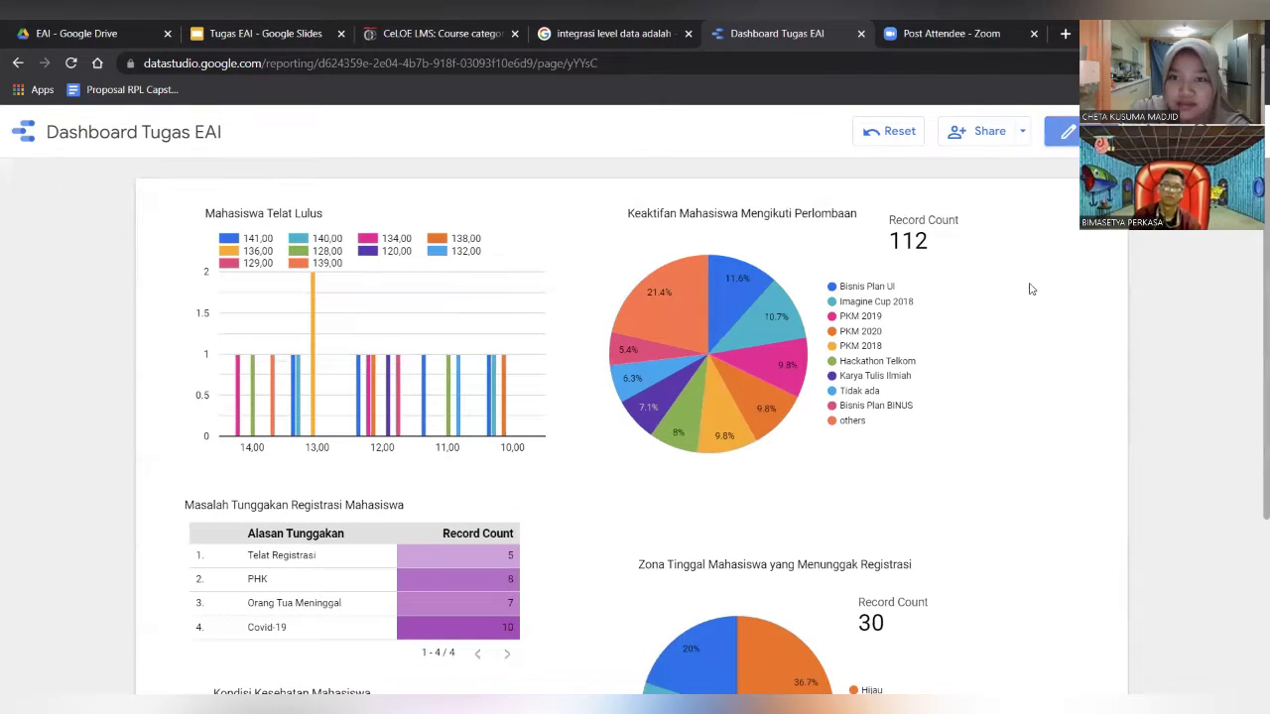